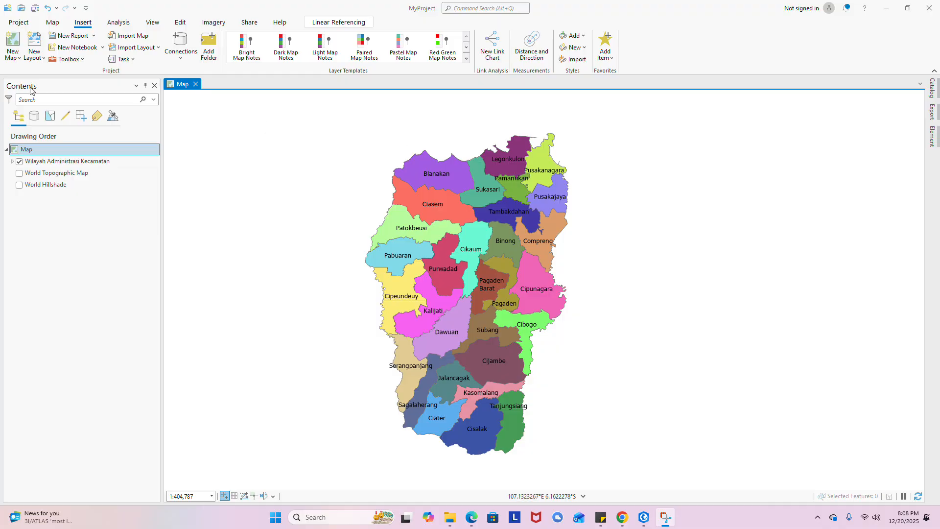
- Create Layout1 on an ISO A3 landscape page (297 x 420 mm)
left_click(34, 50)
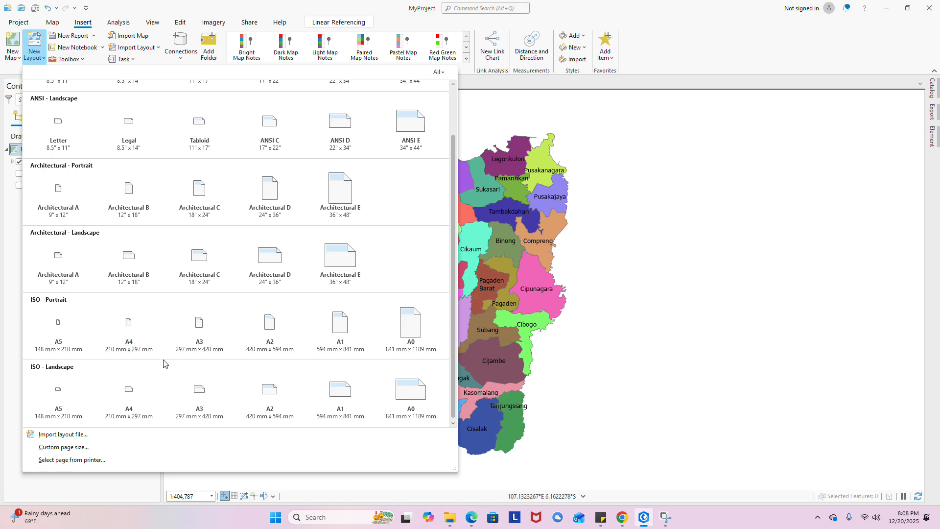
left_click(195, 404)
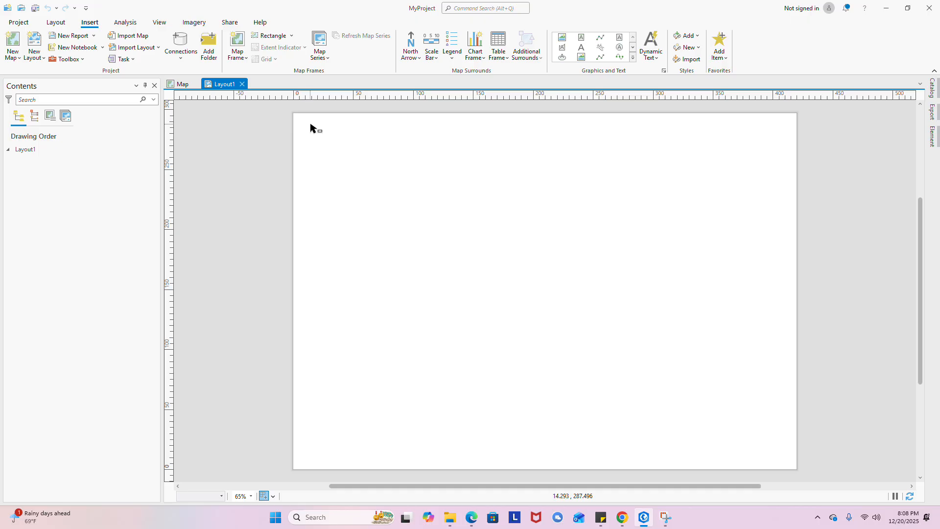
- Add guides in both directions at 1 mm from the page edges
scroll(310, 128, "up", 3)
scroll(306, 132, "up", 3)
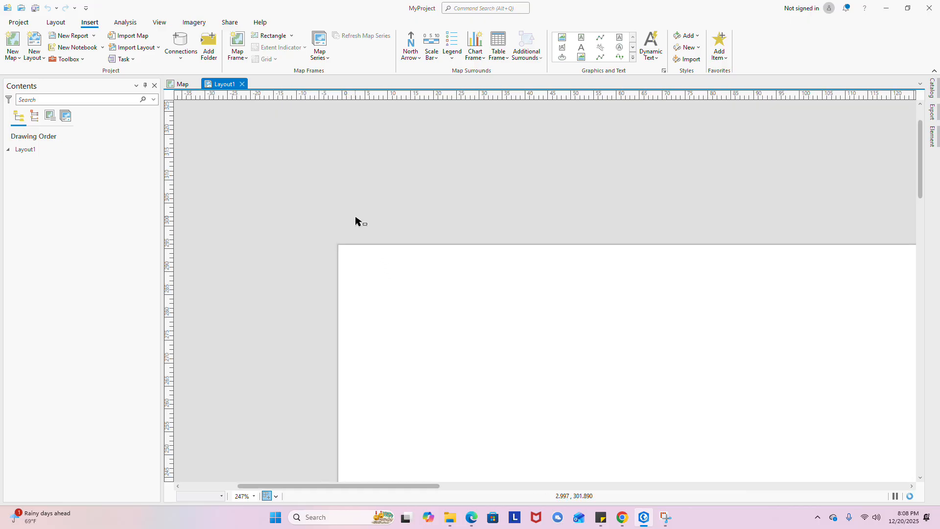
scroll(356, 221, "up", 2)
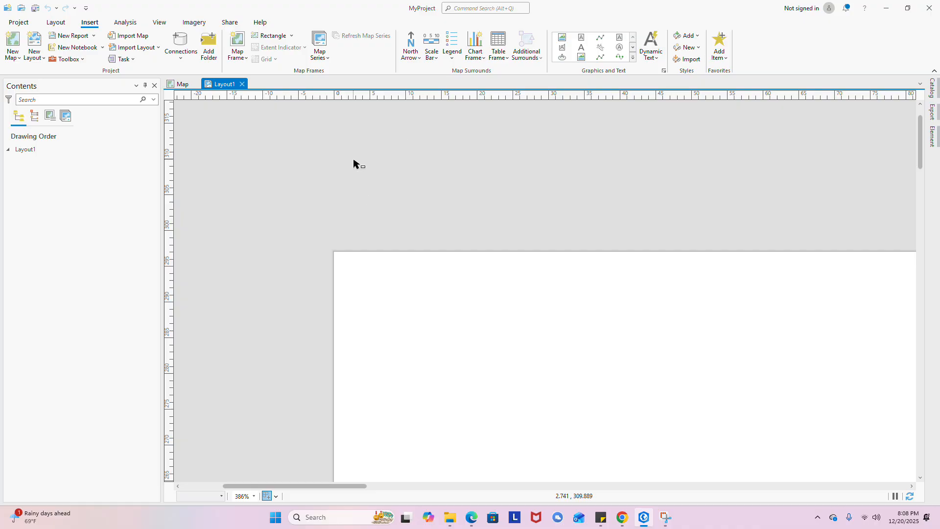
right_click(342, 99)
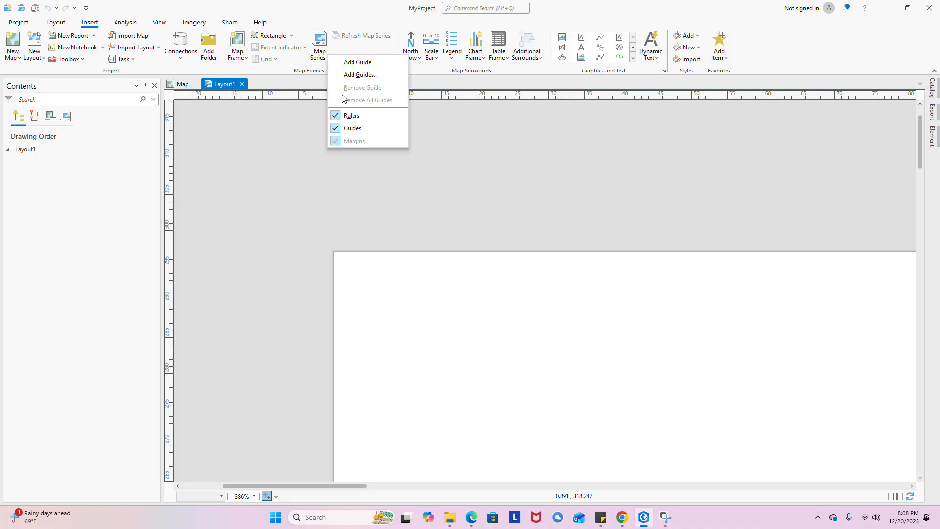
left_click(366, 71)
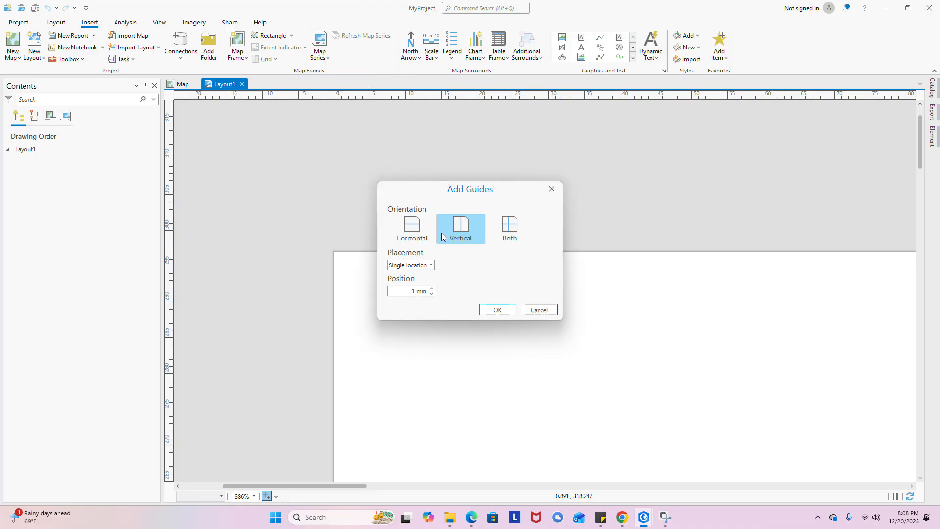
left_click(507, 239)
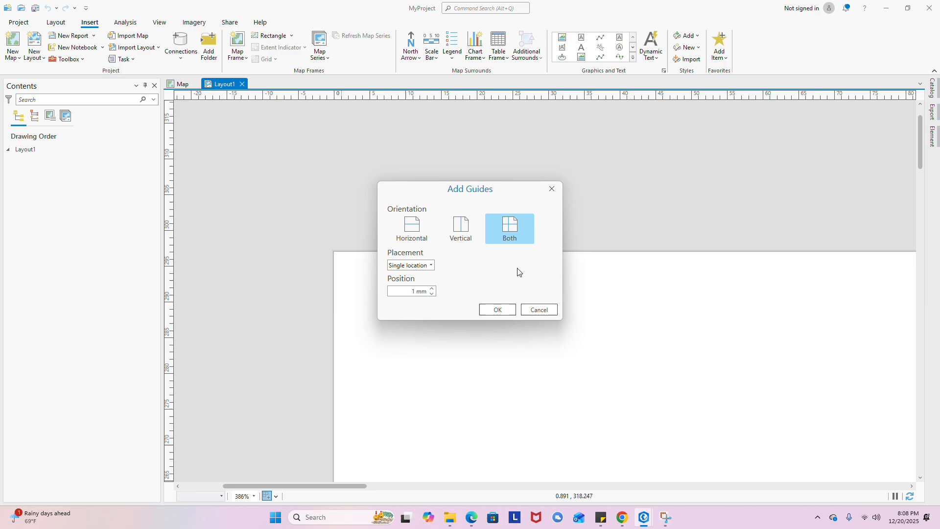
left_click(499, 310)
scroll(373, 243, "down", 10)
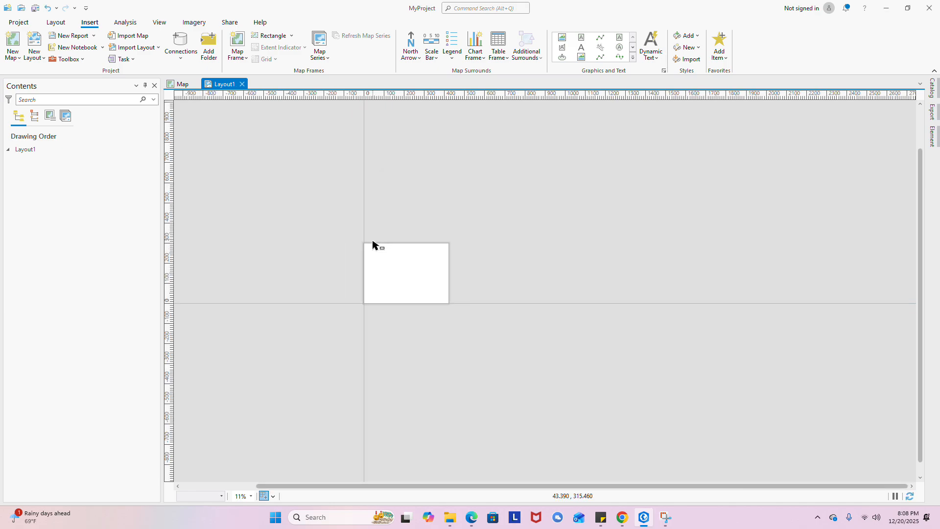
scroll(371, 293, "up", 5)
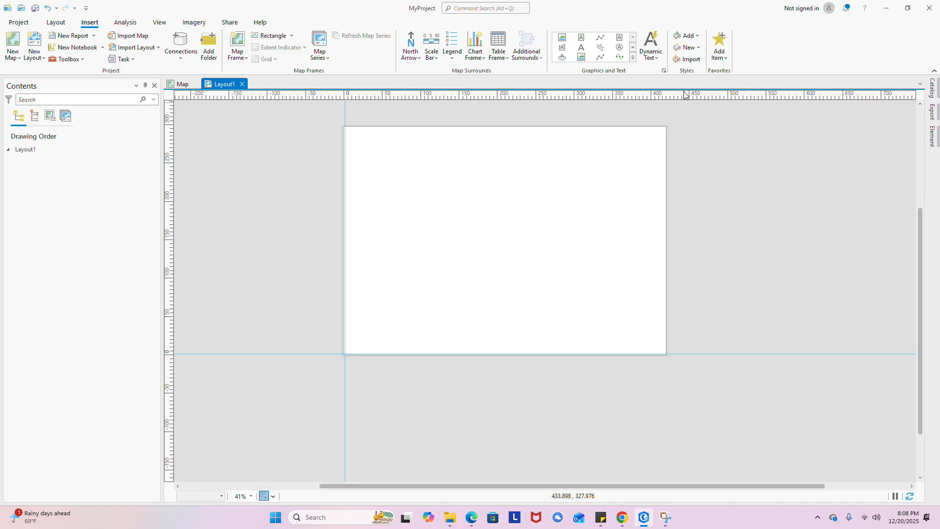
scroll(681, 101, "up", 4)
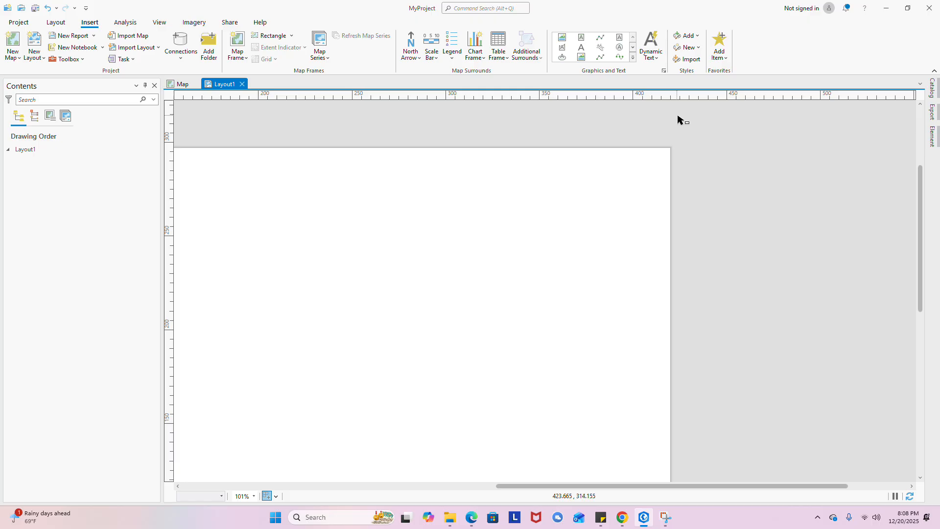
scroll(666, 108, "up", 2)
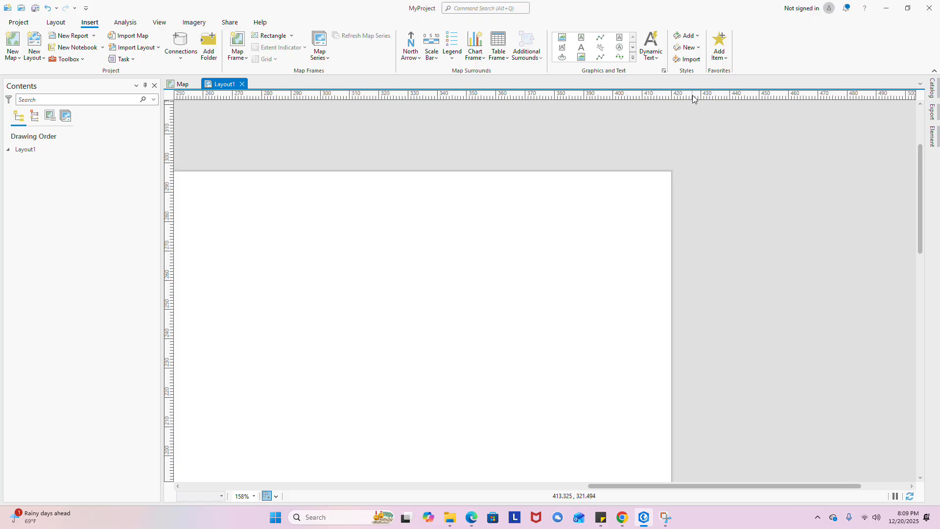
scroll(661, 105, "up", 4)
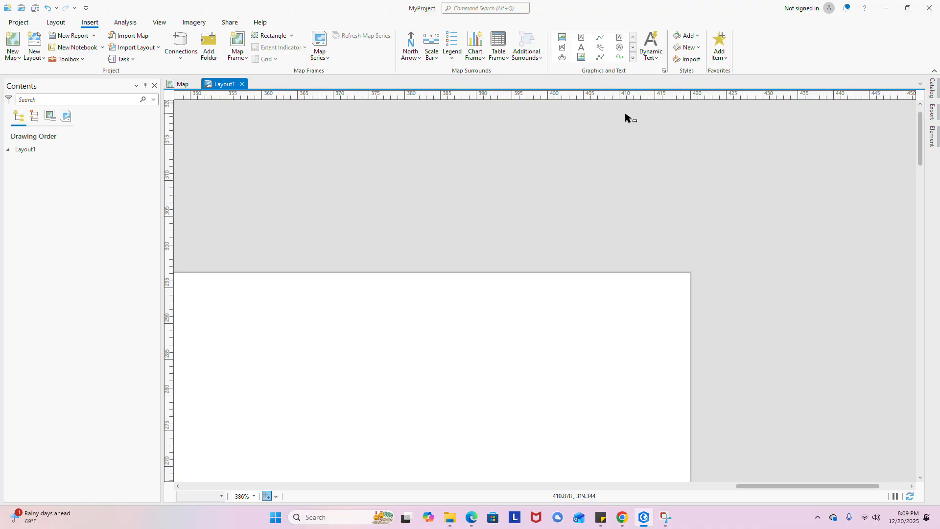
scroll(625, 117, "down", 2)
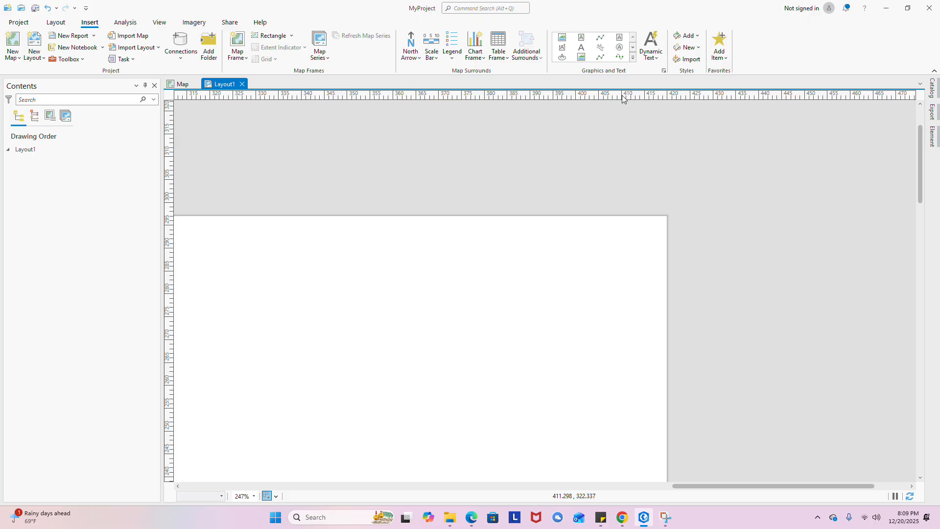
- Add a vertical guide near 410 mm at the page's right edge
right_click(623, 98)
left_click(631, 86)
scroll(618, 165, "down", 6)
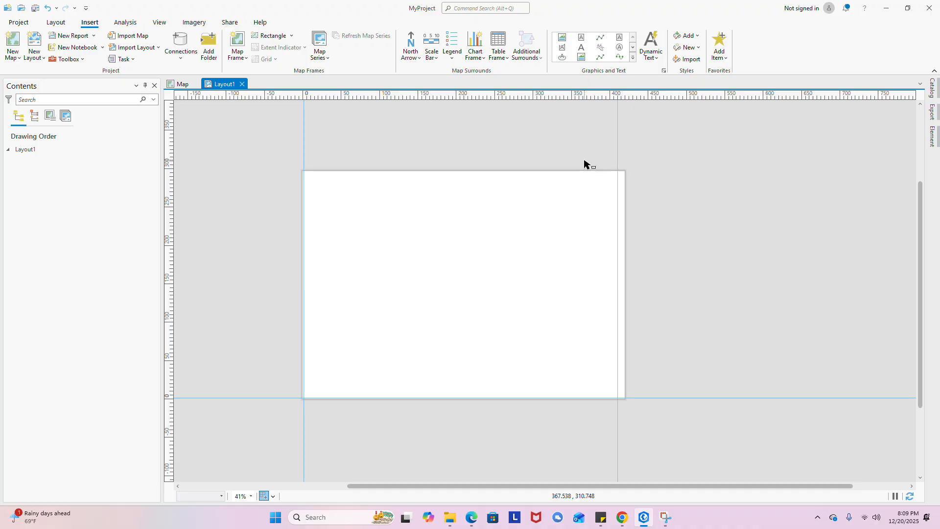
scroll(257, 133, "up", 3)
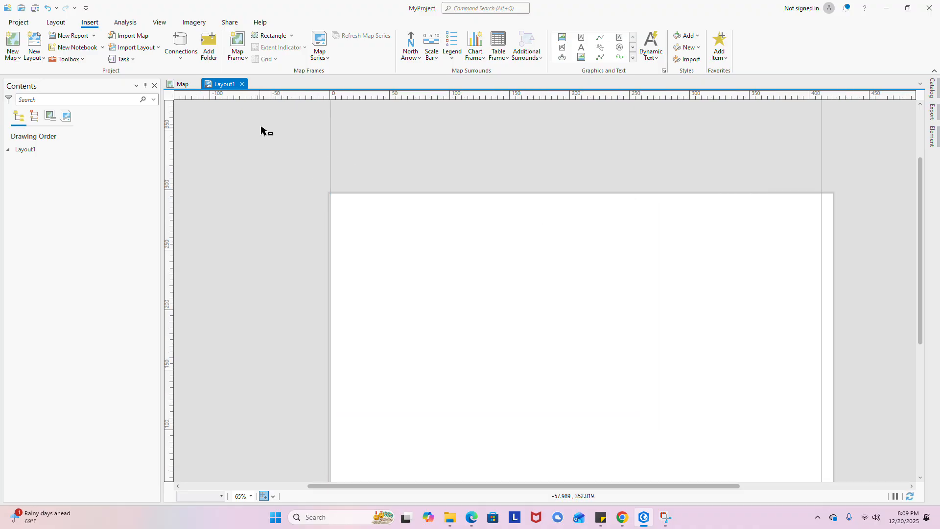
scroll(321, 105, "up", 2)
scroll(340, 103, "up", 4)
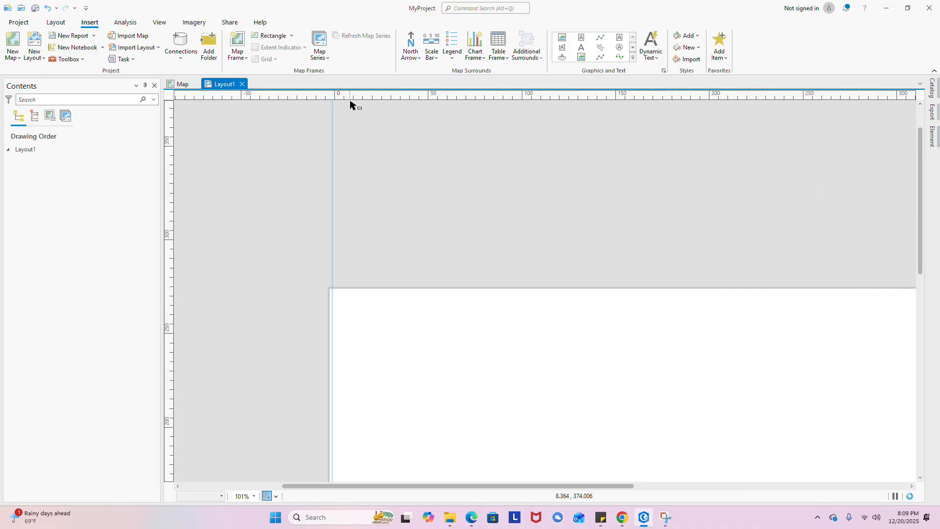
- Add guides in both directions at 10 mm inside the page edges
right_click(357, 96)
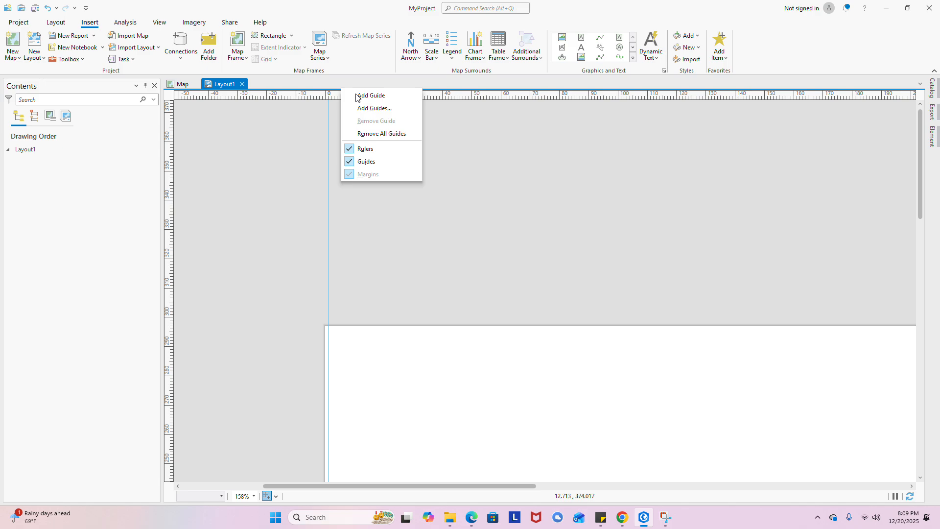
left_click(379, 104)
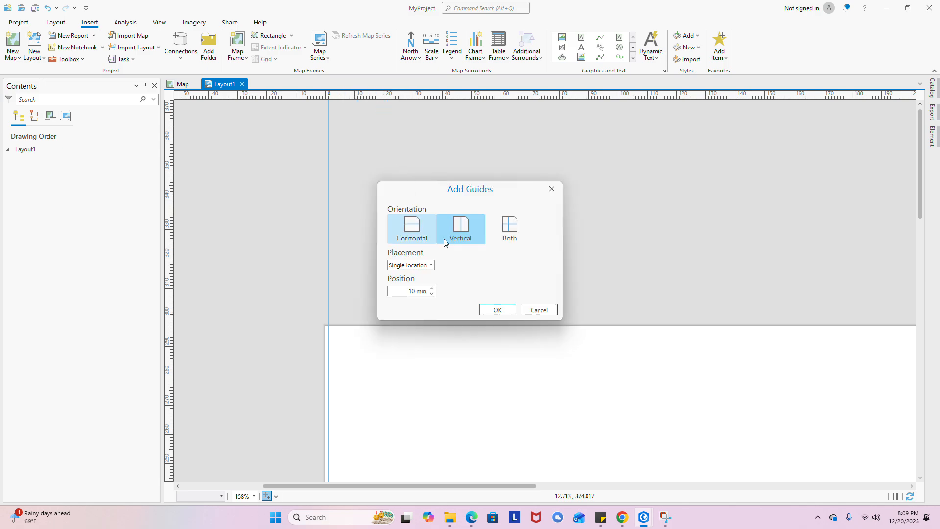
left_click(511, 225)
left_click(498, 309)
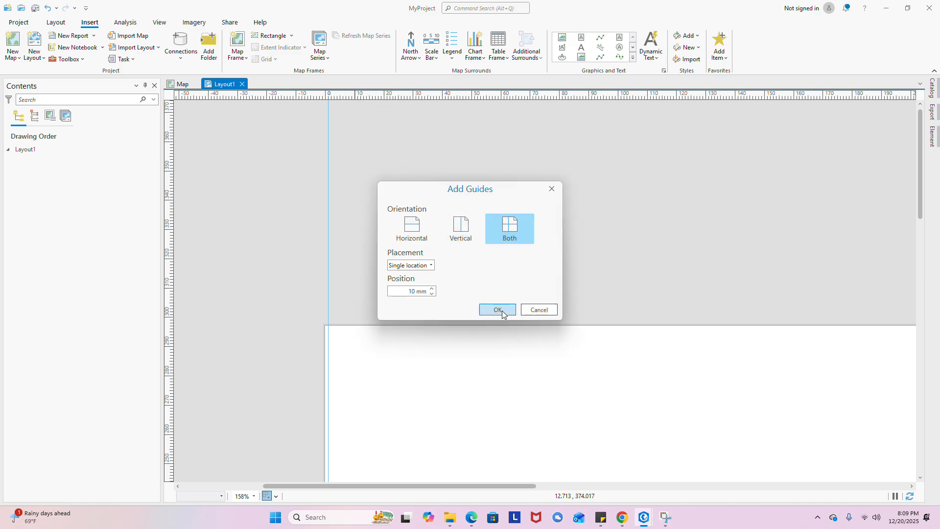
scroll(468, 208, "down", 5)
scroll(445, 336, "up", 4)
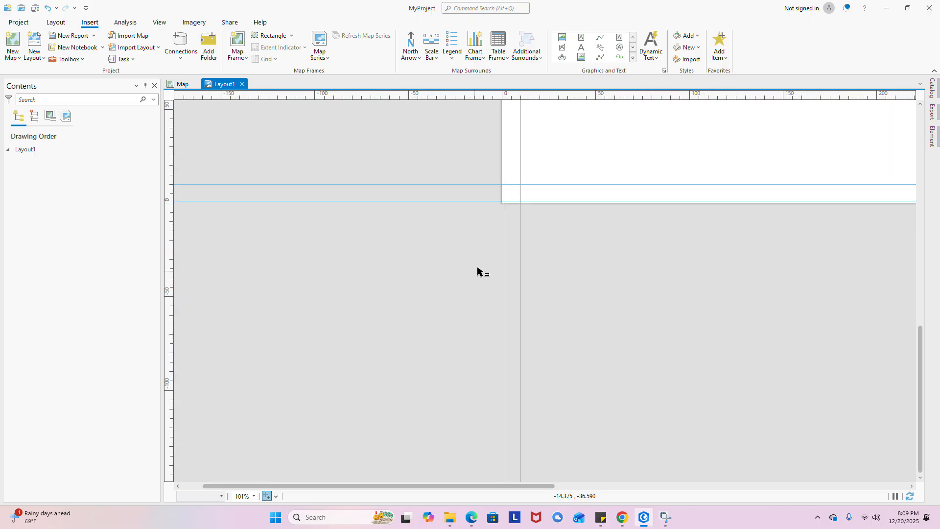
scroll(499, 286, "up", 4)
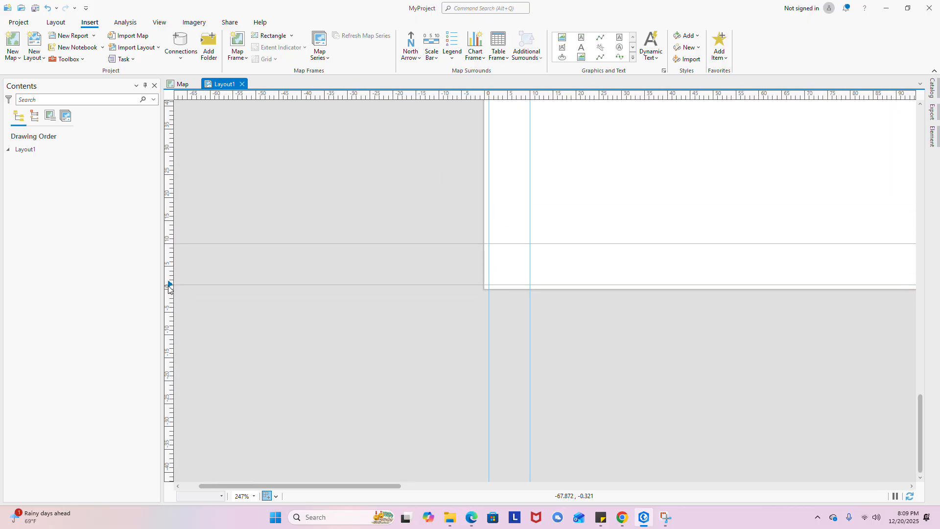
- Remove the unwanted horizontal guide near the bottom of the page
right_click(169, 288)
left_click(174, 301)
scroll(386, 387, "down", 8)
scroll(387, 110, "up", 8)
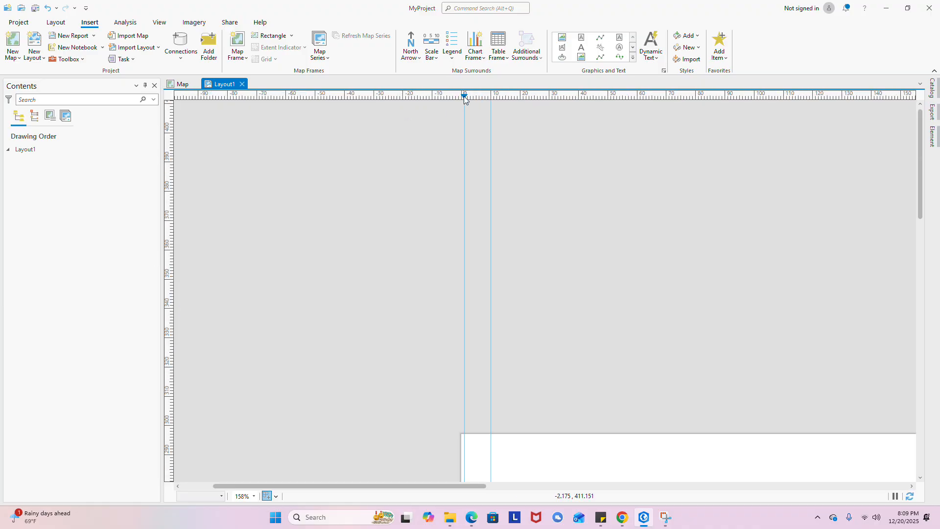
scroll(426, 191, "down", 6)
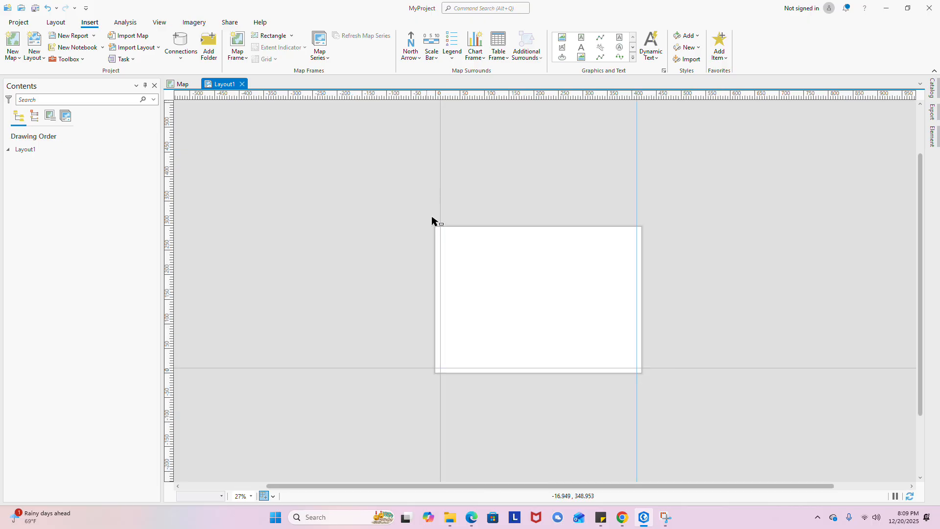
scroll(441, 219, "up", 8)
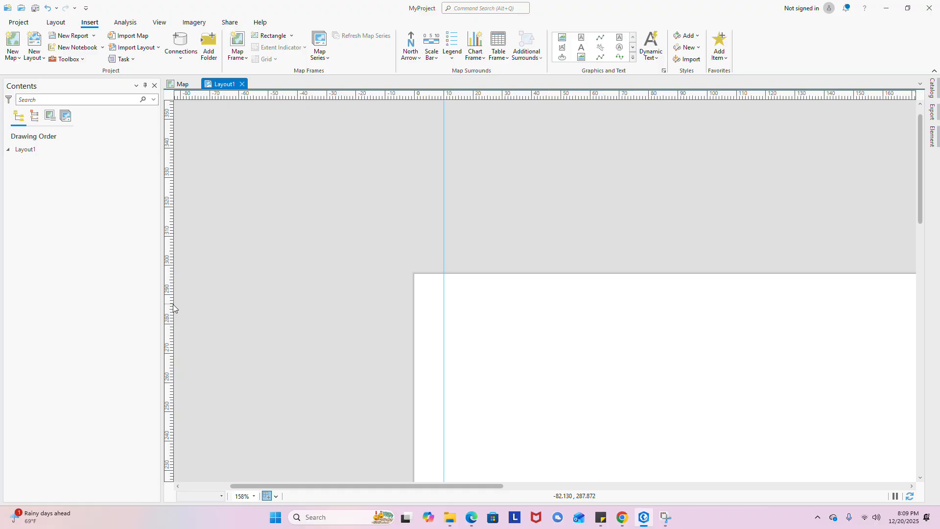
- Add a new horizontal guide near the page bottom
right_click(172, 304)
left_click(193, 282)
scroll(429, 173, "down", 10)
scroll(732, 285, "up", 4)
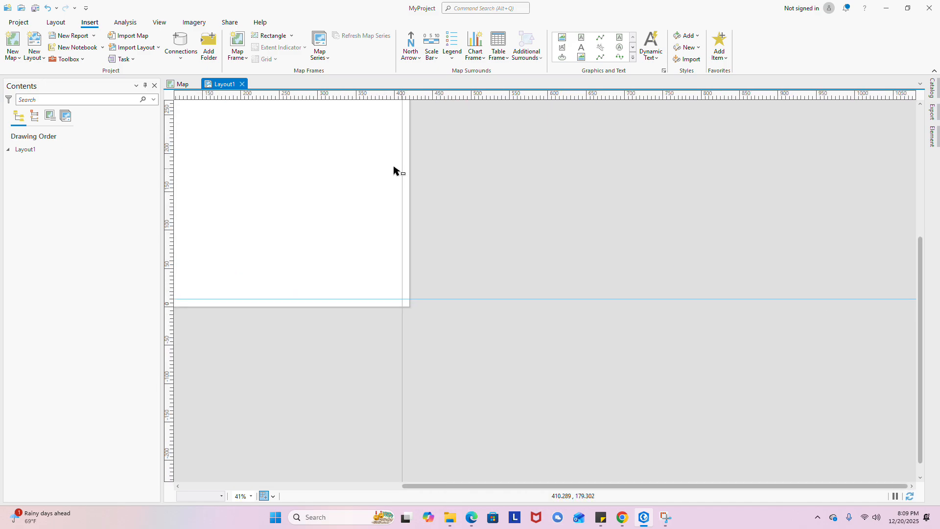
left_click_drag(393, 168, 621, 283)
scroll(603, 264, "up", 3)
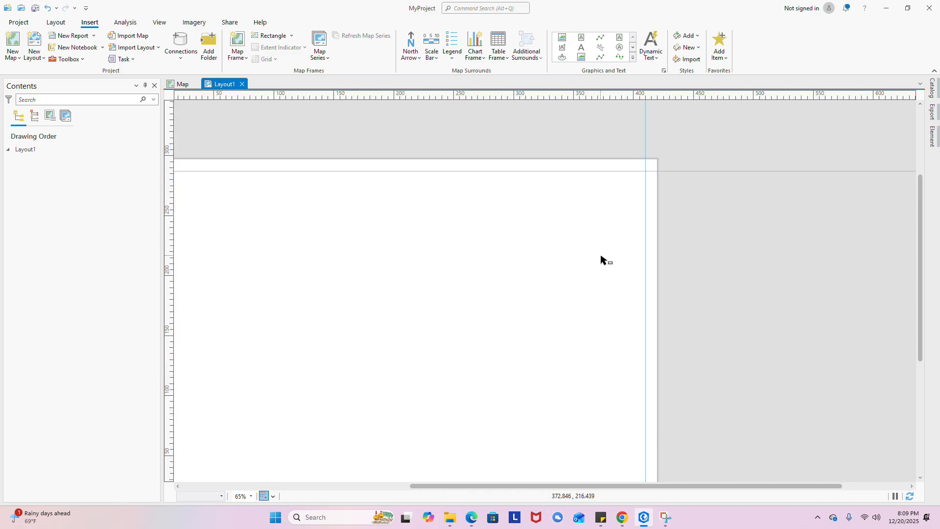
scroll(592, 260, "down", 3)
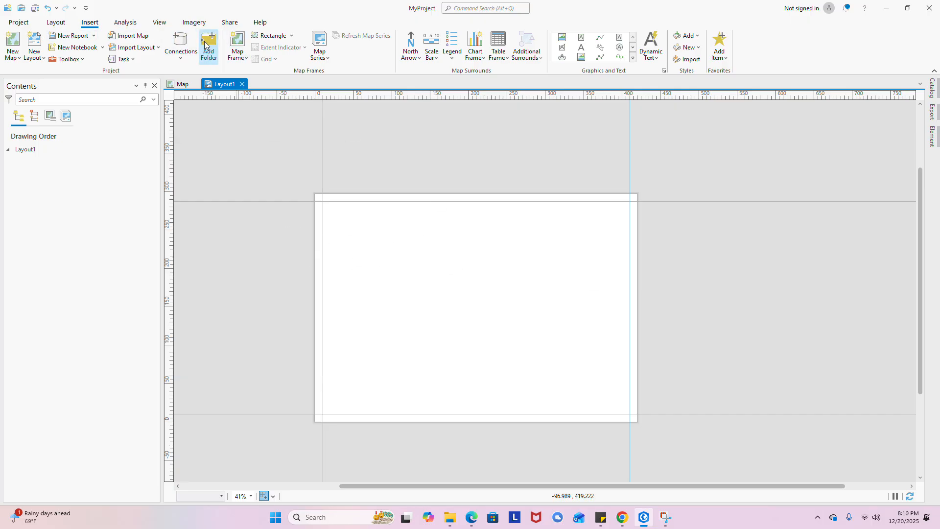
- Insert a map frame of the Subang map at 1:404,787 and move it down onto the page
left_click(245, 55)
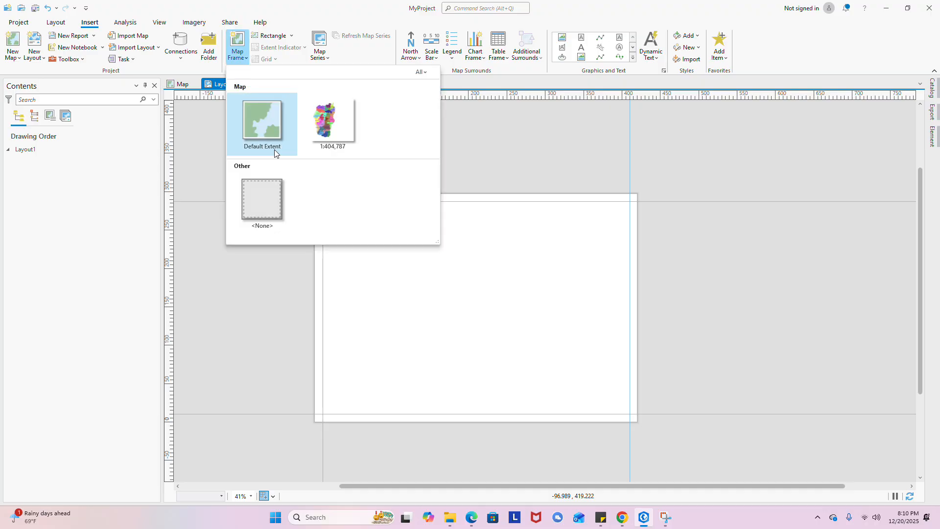
left_click(334, 137)
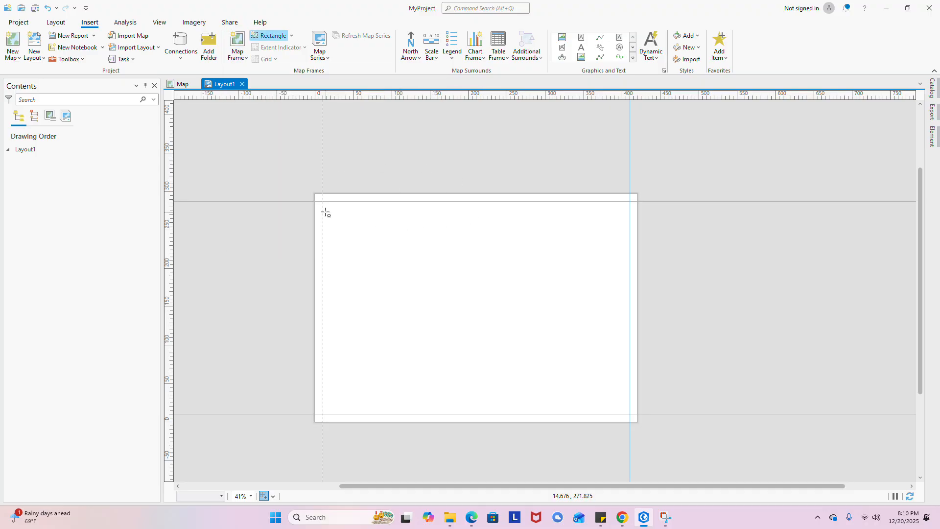
left_click(340, 224)
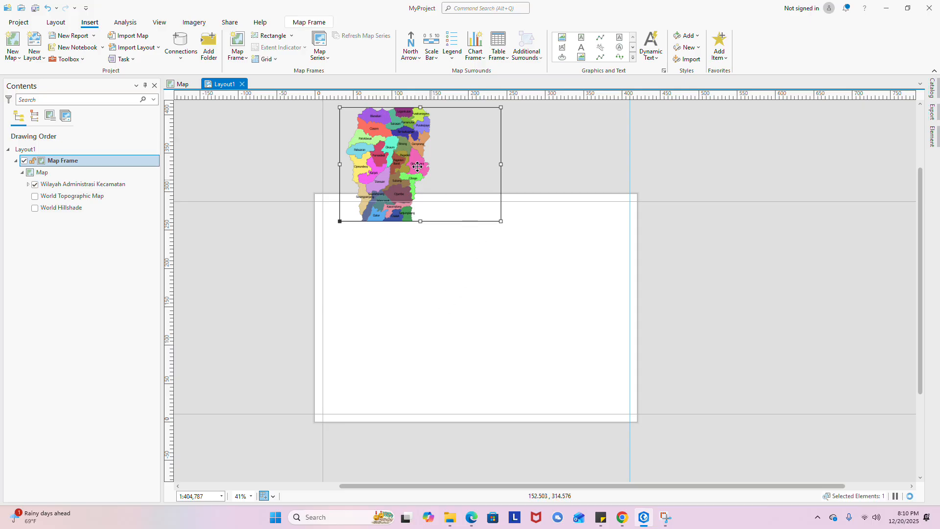
left_click_drag(396, 160, 398, 284)
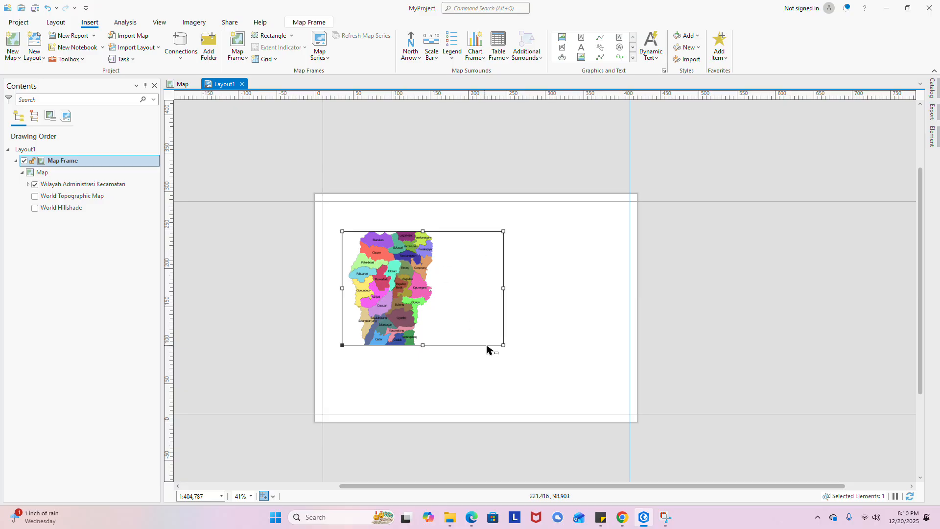
scroll(381, 393, "up", 2)
scroll(440, 360, "down", 2)
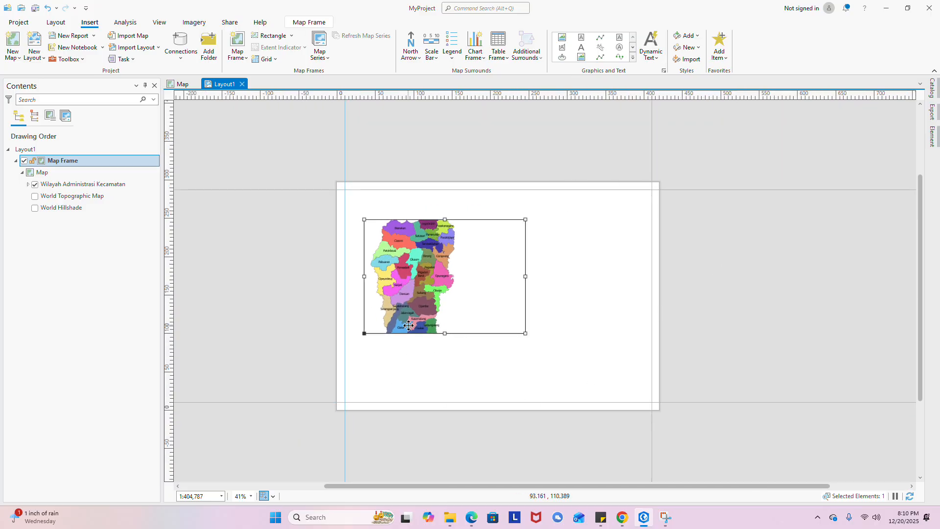
scroll(411, 325, "up", 2)
scroll(304, 451, "up", 3)
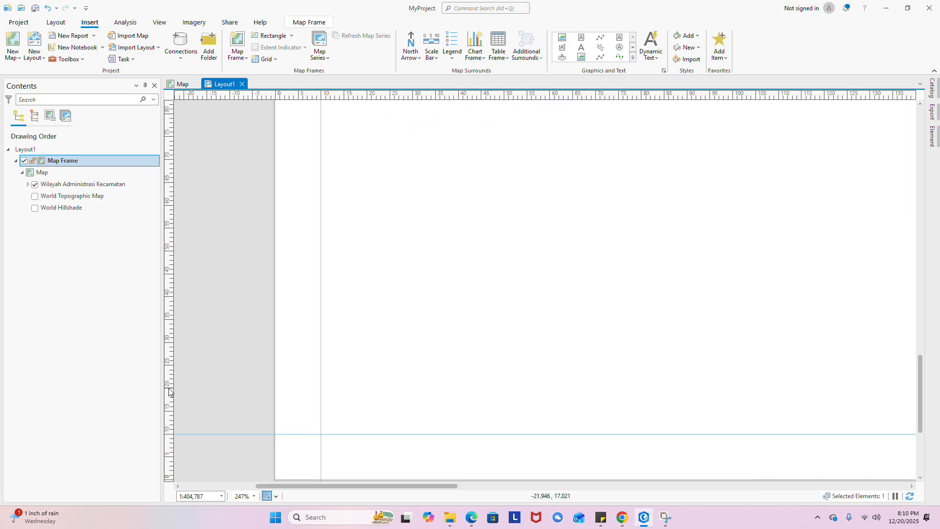
scroll(306, 409, "down", 6)
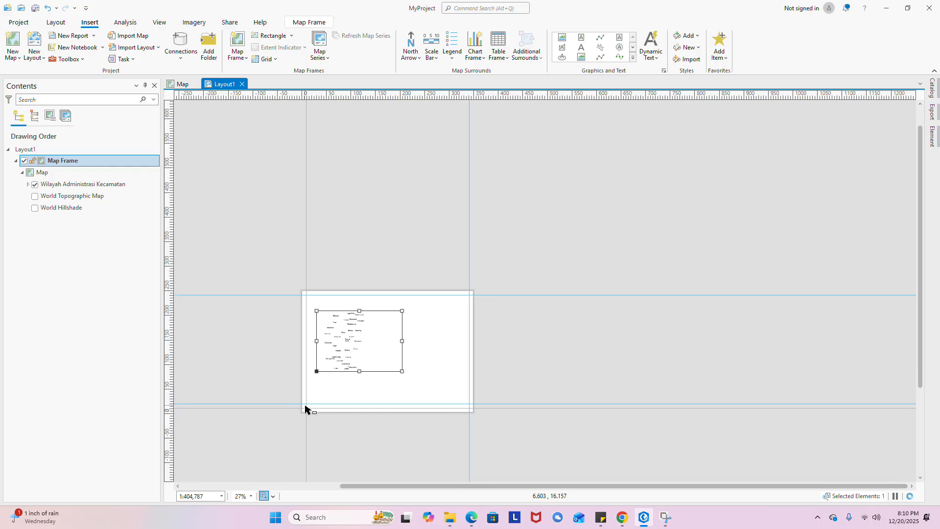
scroll(331, 295, "up", 3)
scroll(330, 267, "down", 3)
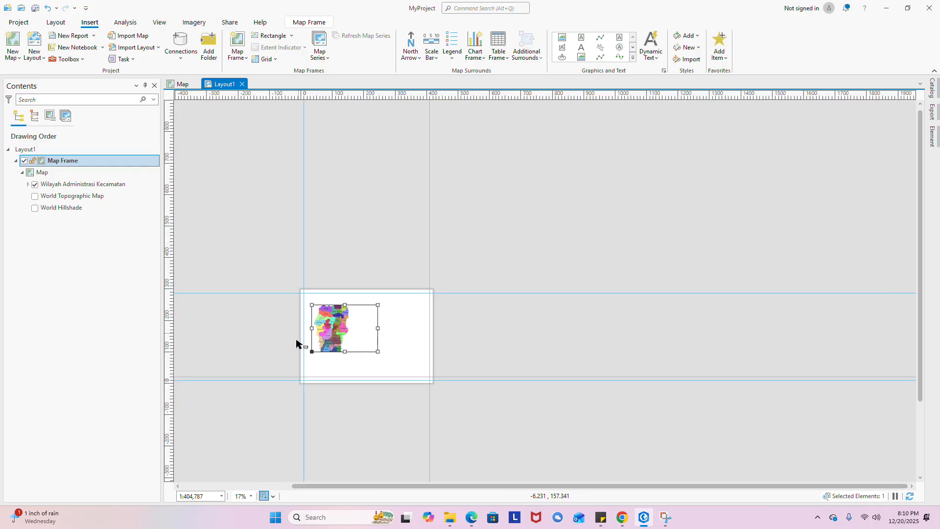
scroll(321, 276, "up", 1)
scroll(321, 276, "up", 4)
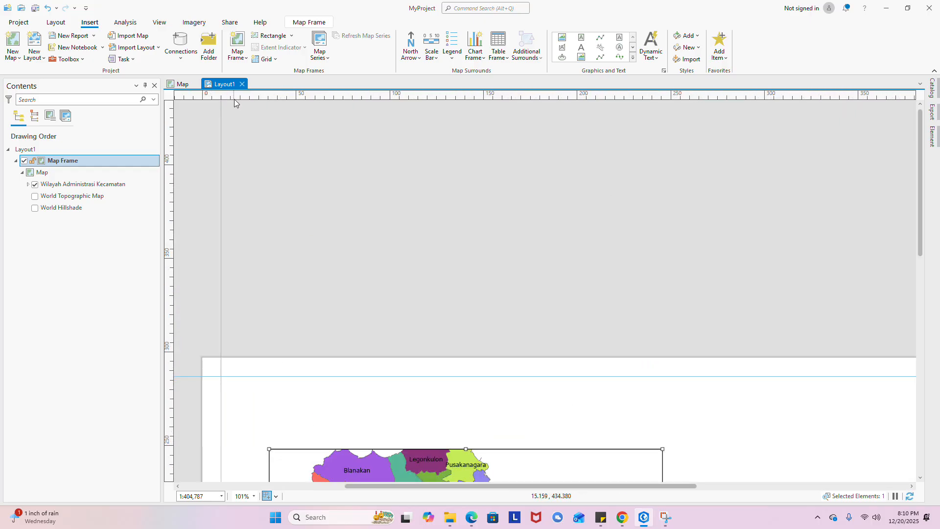
- Add a first vertical guide from the top ruler
right_click(239, 101)
left_click(240, 99)
scroll(329, 152, "down", 4)
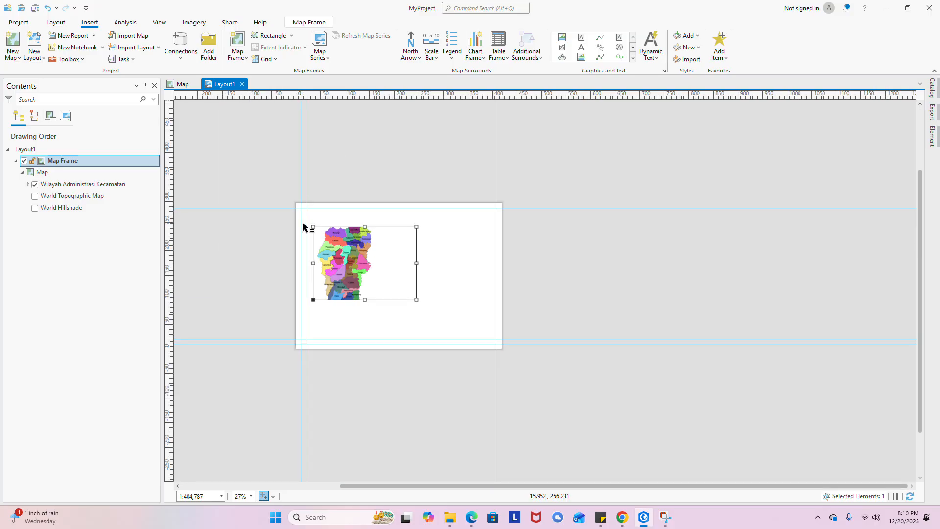
scroll(262, 225, "up", 4)
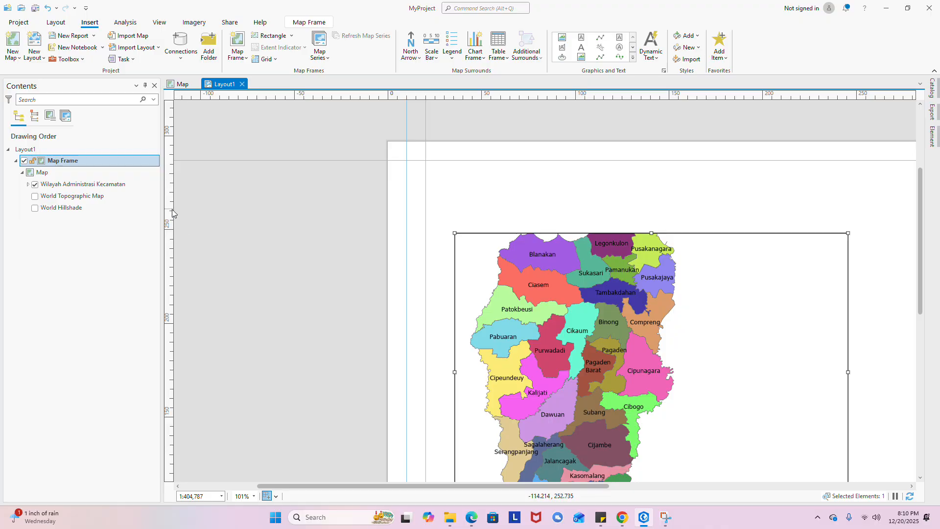
scroll(201, 210, "up", 3)
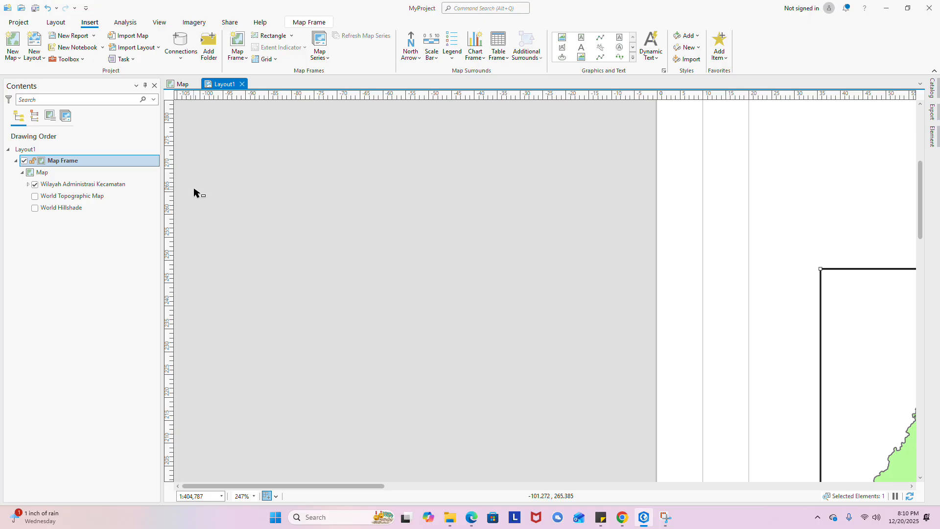
right_click(171, 137)
left_click(361, 314)
scroll(361, 313, "down", 5)
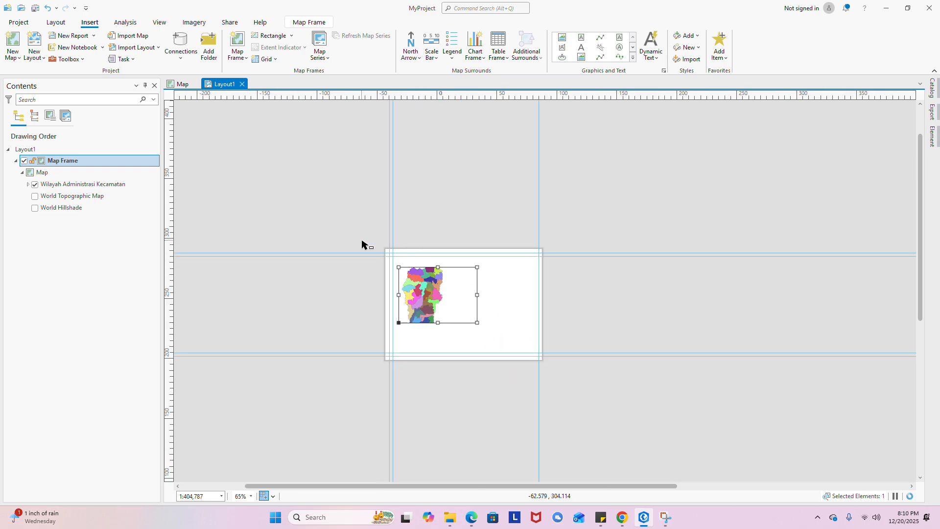
scroll(507, 273, "up", 4)
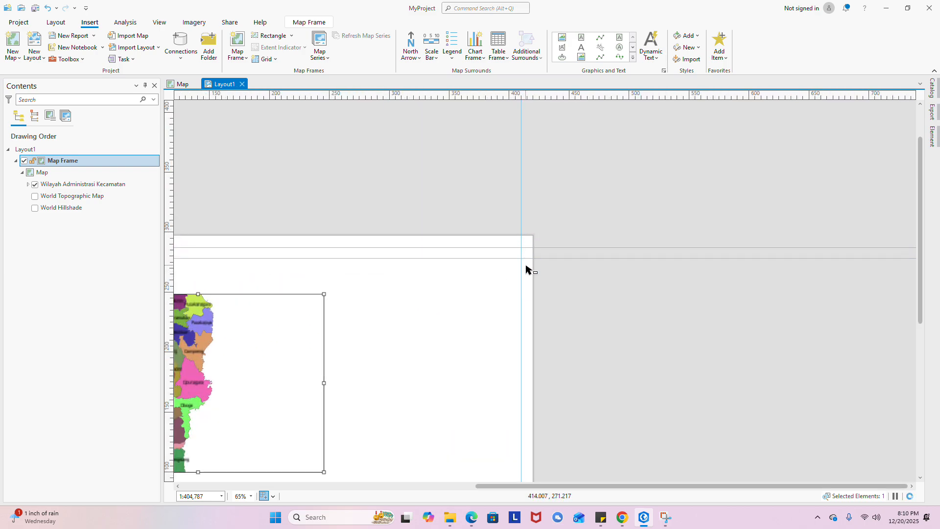
scroll(522, 208, "down", 3)
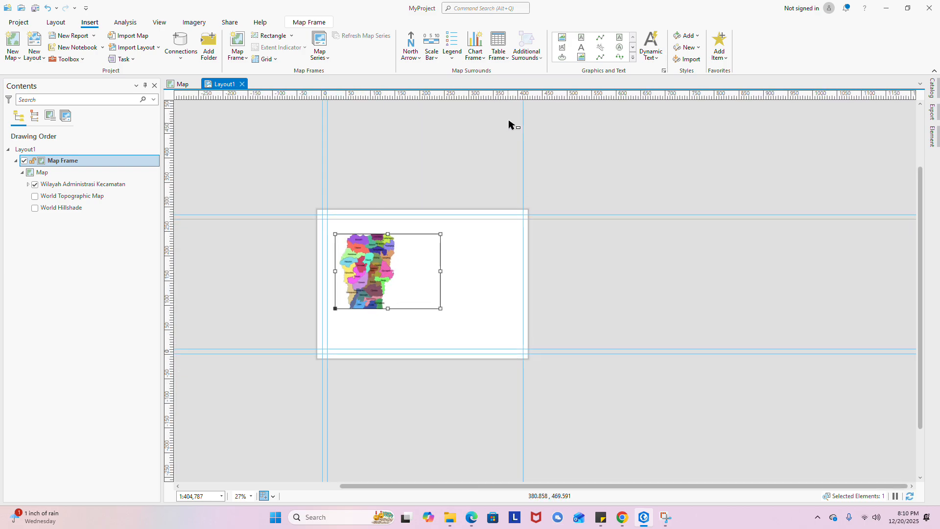
scroll(508, 125, "up", 3)
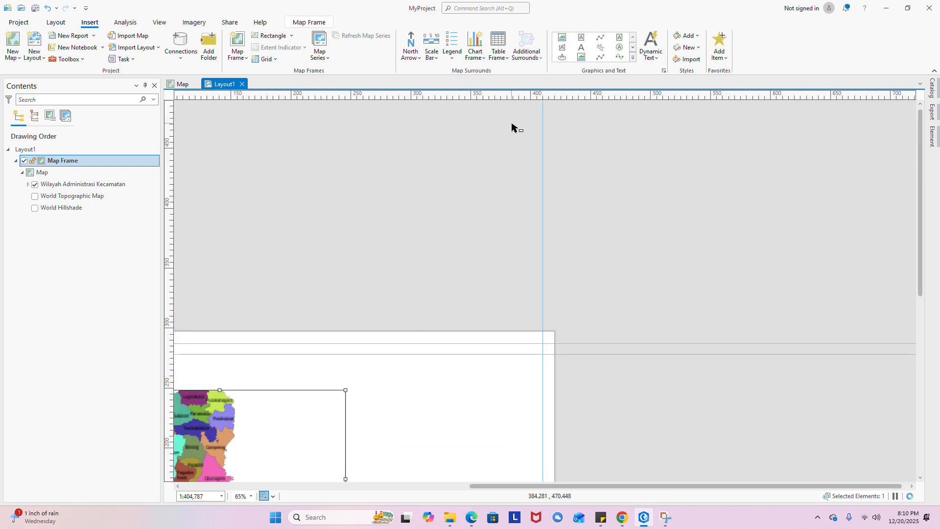
- Add two more vertical guides near 250–260 mm, beside the map frame's right edge
right_click(531, 94)
left_click(536, 95)
scroll(531, 264, "down", 3)
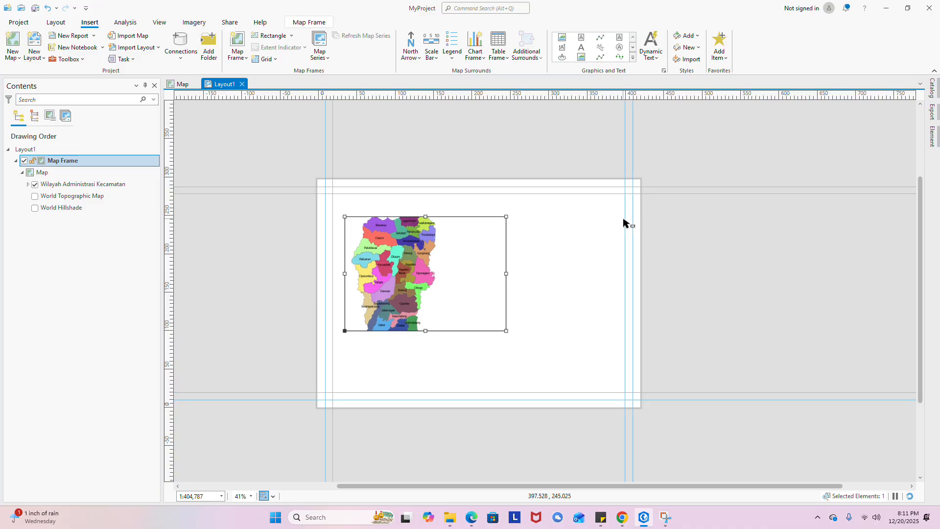
scroll(626, 223, "up", 2)
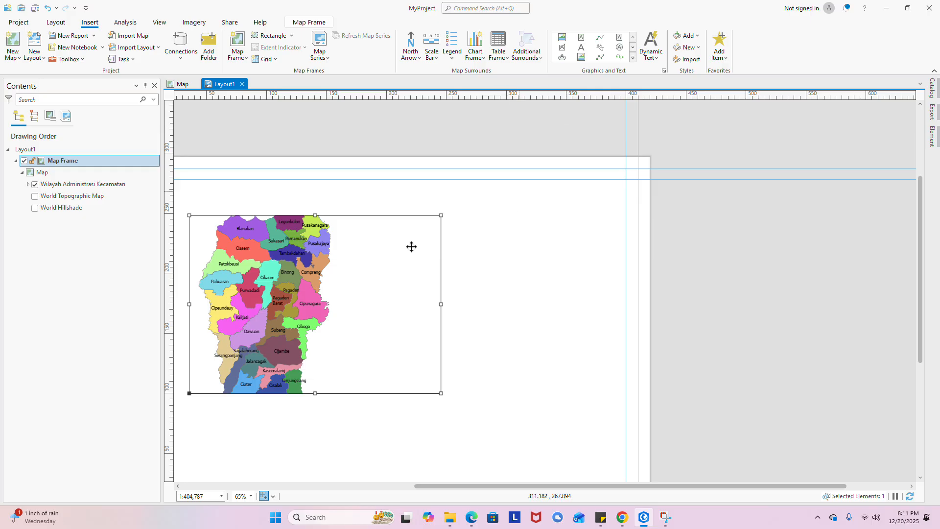
scroll(605, 200, "down", 2)
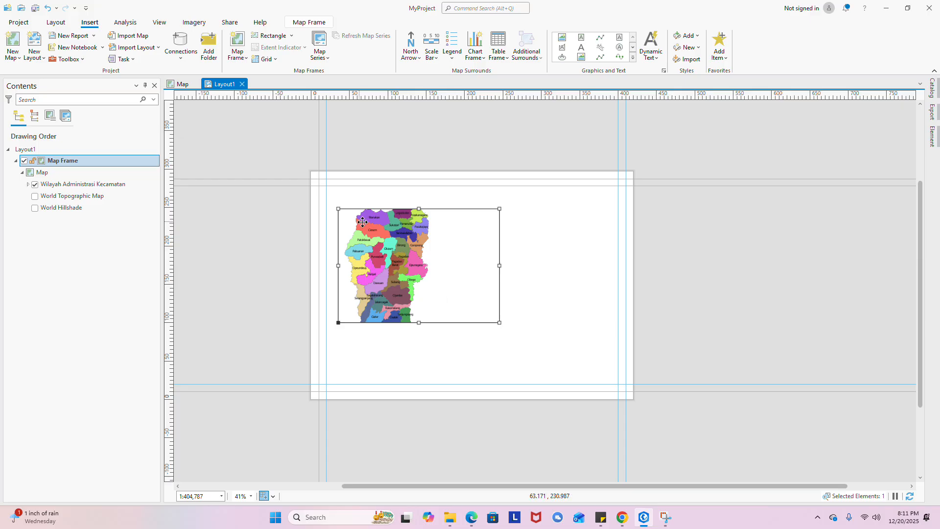
scroll(559, 124, "up", 5)
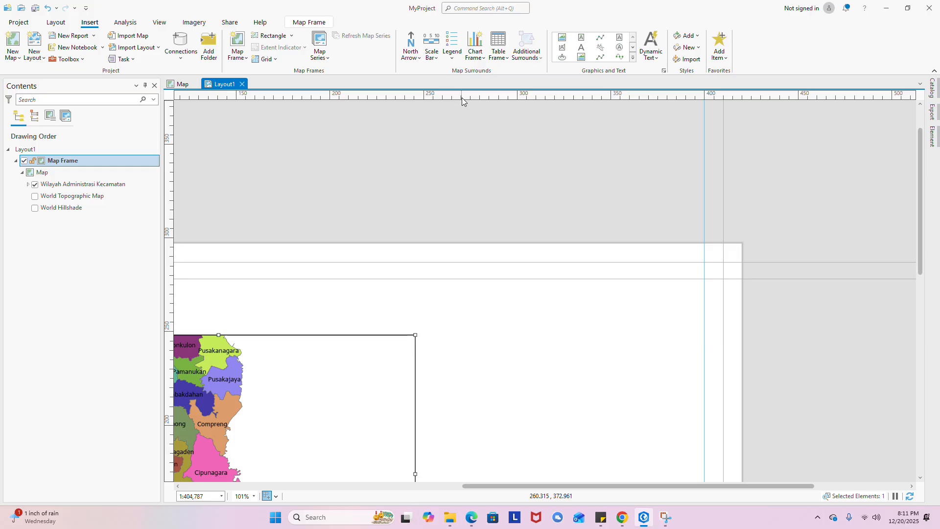
left_click(443, 98)
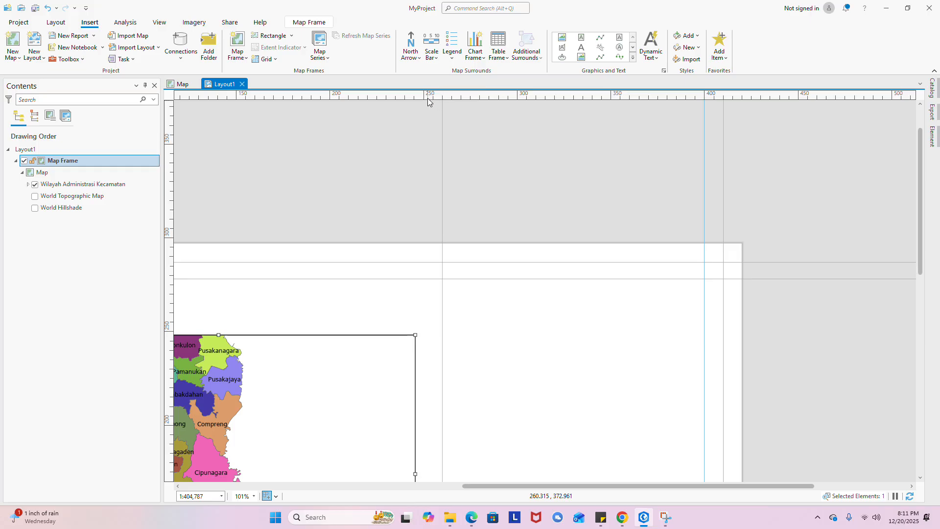
scroll(562, 180, "down", 4)
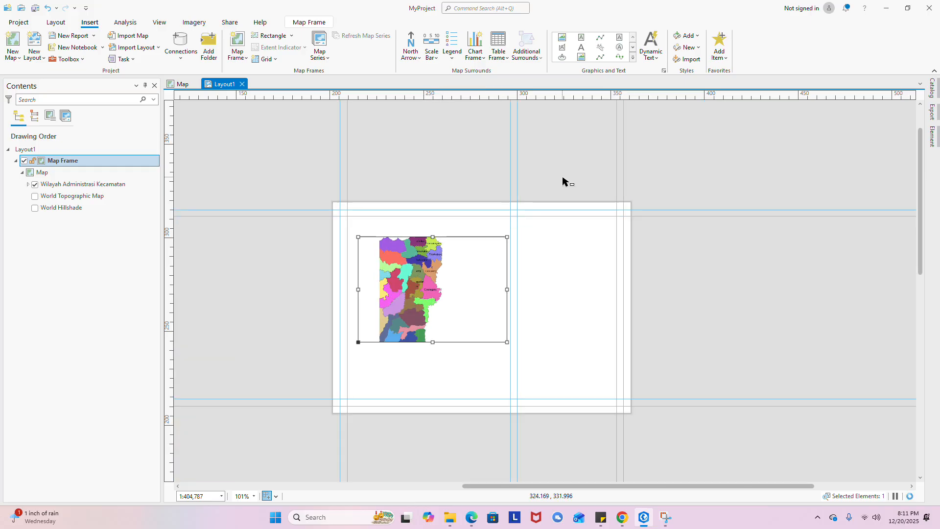
scroll(484, 266, "up", 2)
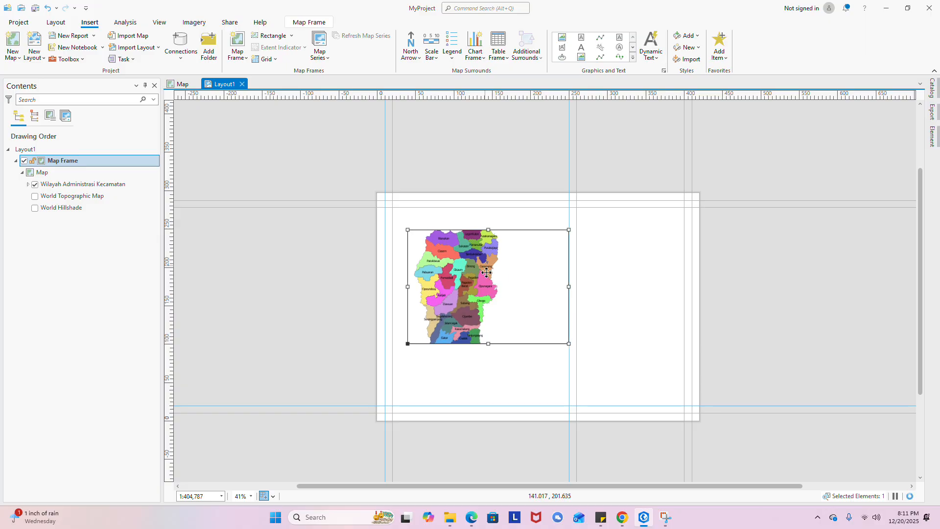
- Stretch the map frame out to the top, left and bottom guides and the ~250 mm guide
scroll(447, 231, "up", 2)
left_click_drag(384, 230, 360, 195)
scroll(562, 332, "up", 1)
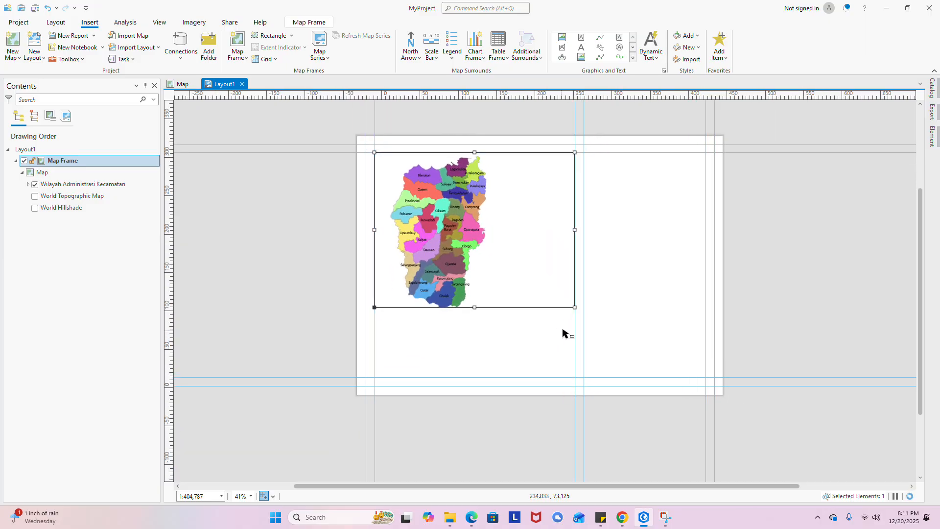
left_click_drag(580, 295, 579, 390)
scroll(521, 358, "down", 1)
scroll(499, 330, "up", 1)
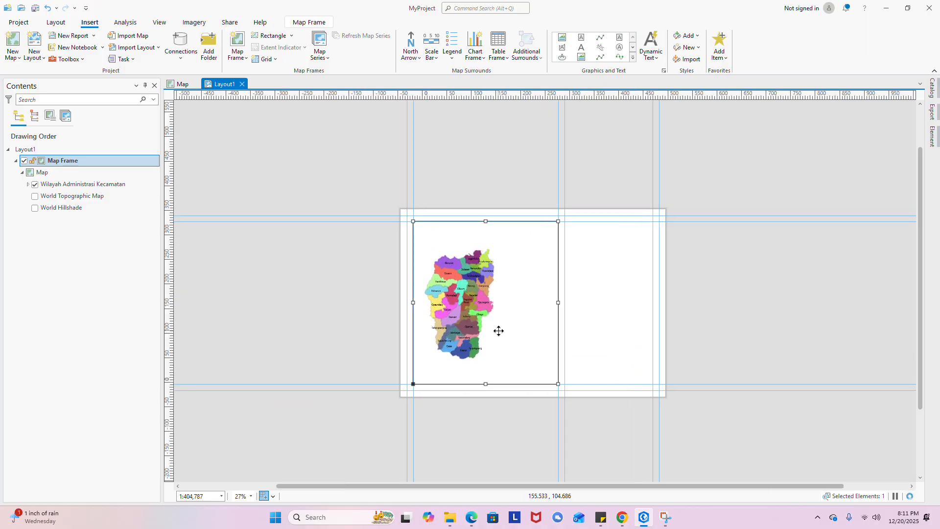
left_click_drag(521, 340, 491, 348)
scroll(463, 346, "up", 1)
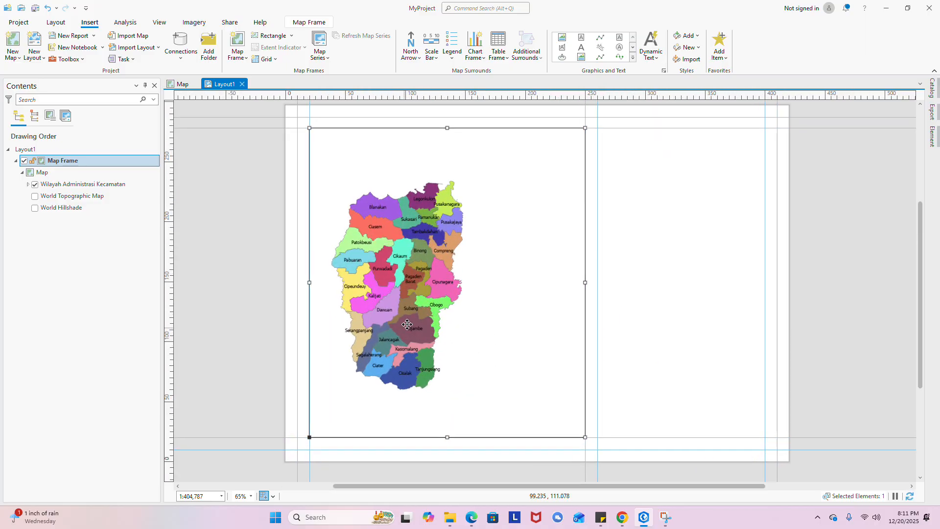
- Add 1:300,000 to the standard scales in Scale Properties
left_click(220, 498)
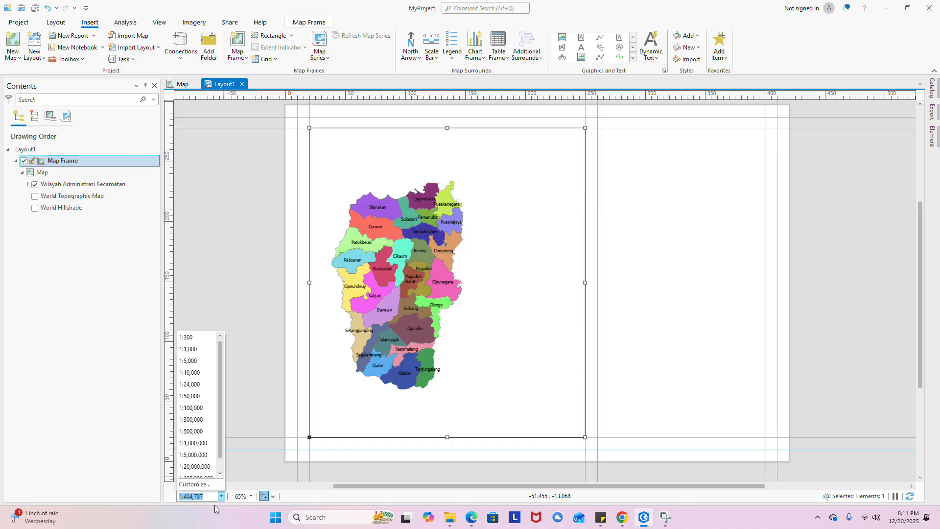
left_click(198, 485)
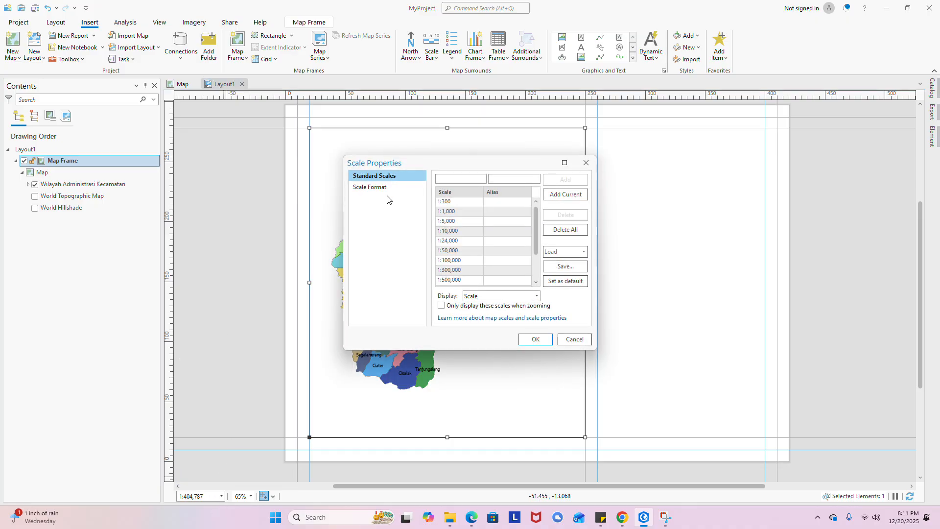
left_click(451, 180)
type("1:300000")
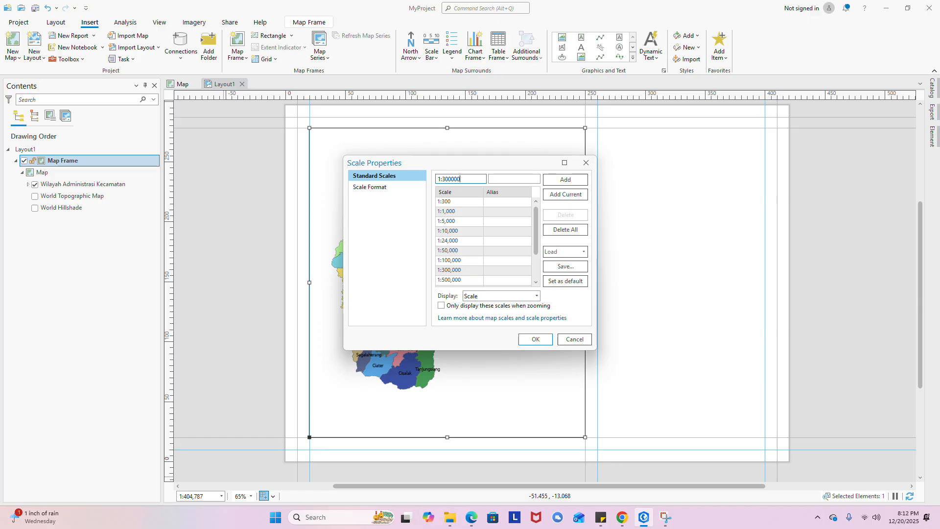
left_click(571, 181)
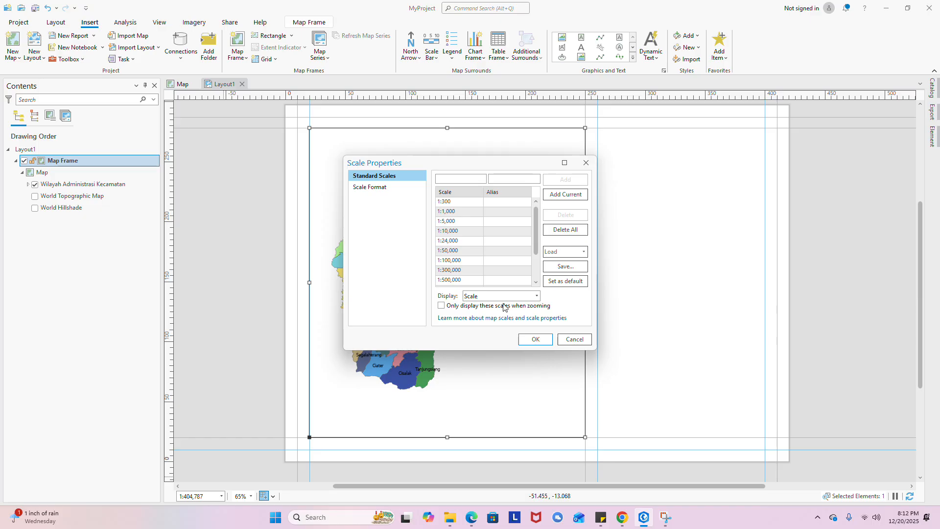
left_click(477, 180)
left_click(548, 338)
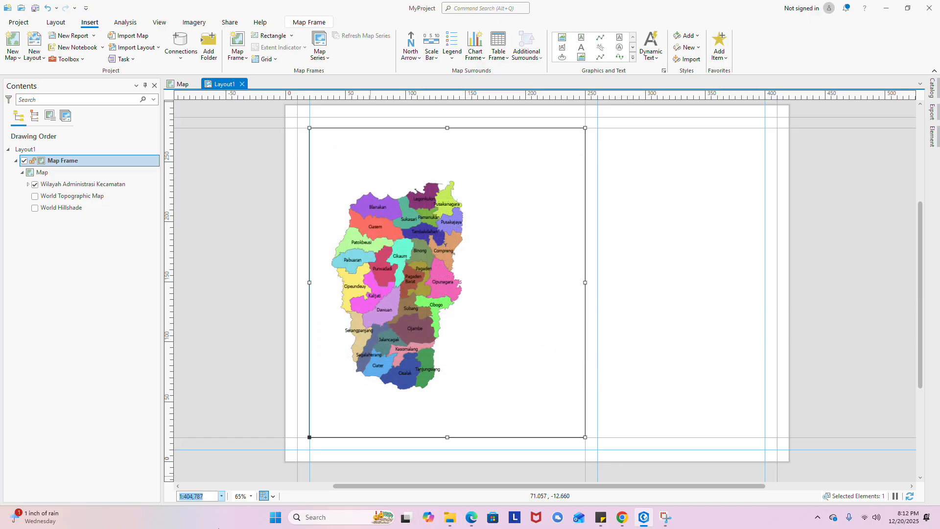
- Set the map frame scale to 1:300,000
left_click(221, 496)
left_click(191, 419)
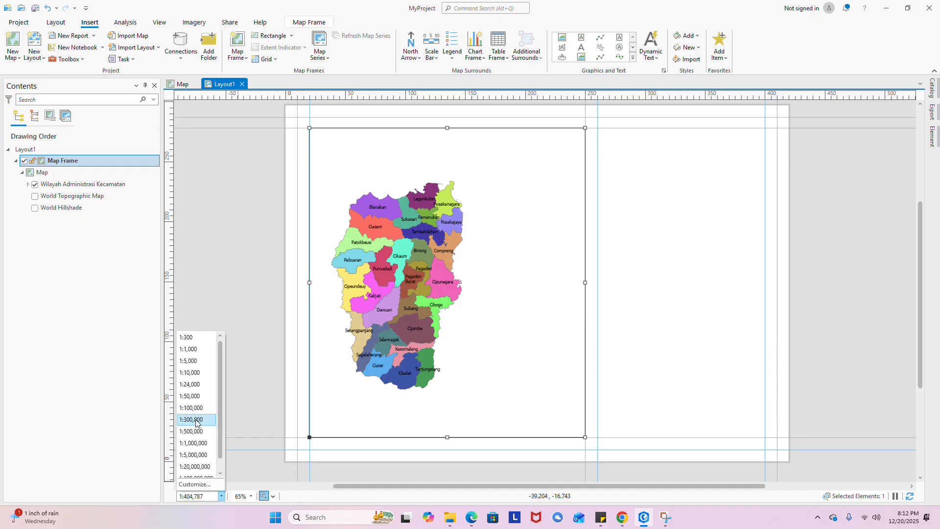
scroll(467, 364, "down", 3)
- Activate the map frame, pan the Subang map rightward, then close activation
scroll(466, 363, "up", 3)
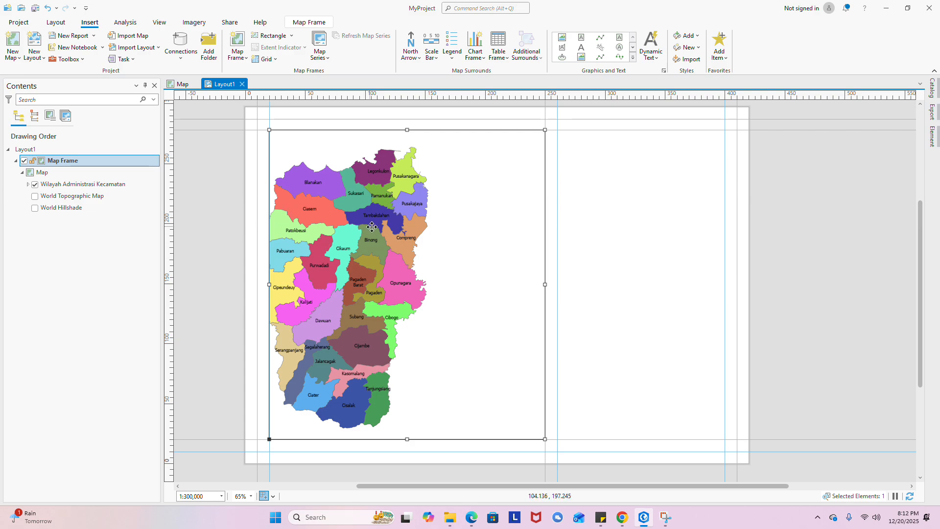
right_click(399, 226)
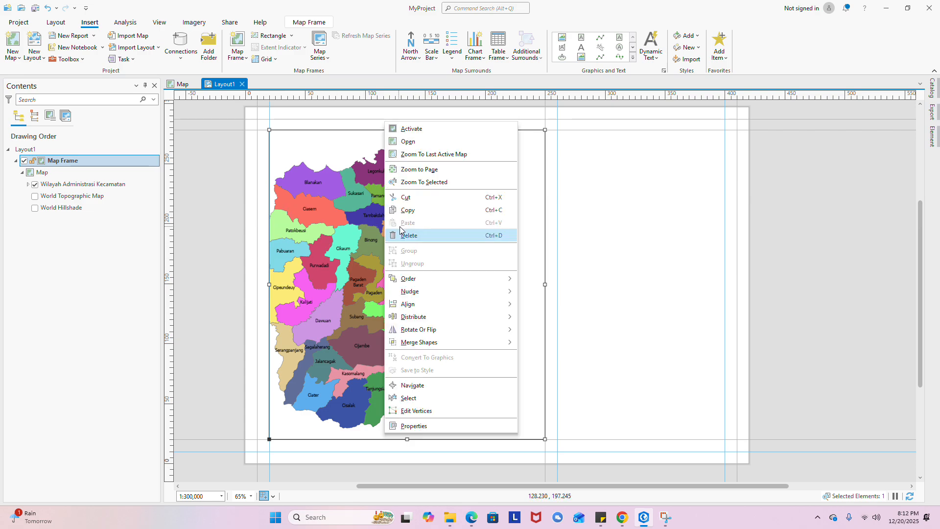
left_click(443, 130)
left_click_drag(348, 283, 400, 277)
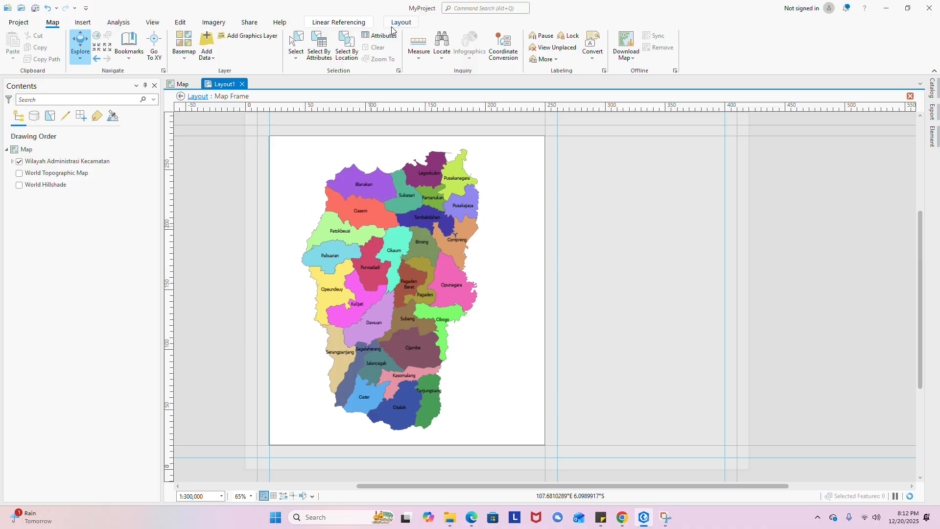
left_click(394, 24)
left_click(74, 46)
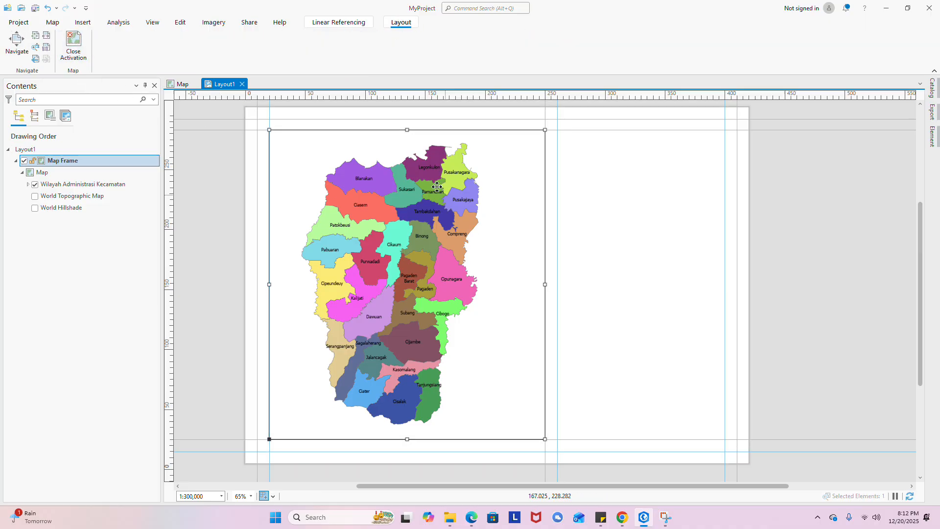
- Draw a polyline border tracing the outer guides around the whole page
scroll(564, 230, "up", 3)
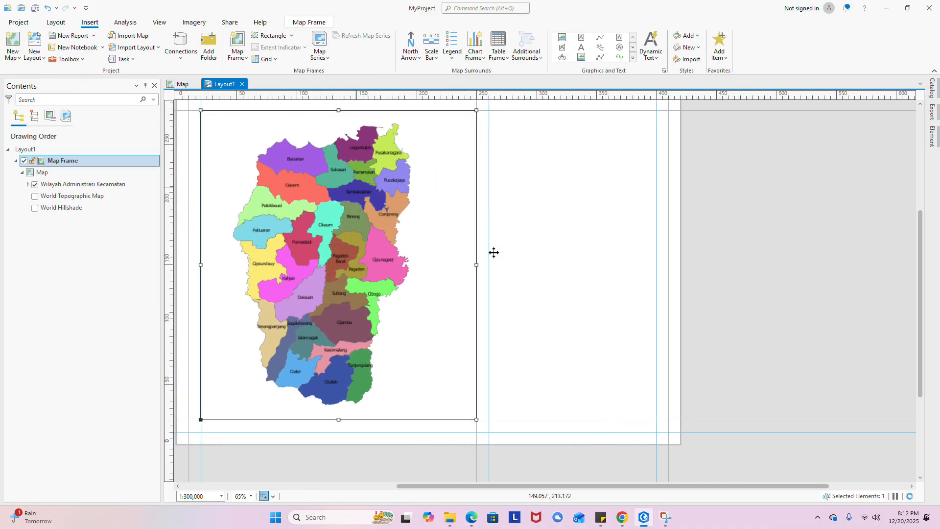
scroll(466, 358, "down", 3)
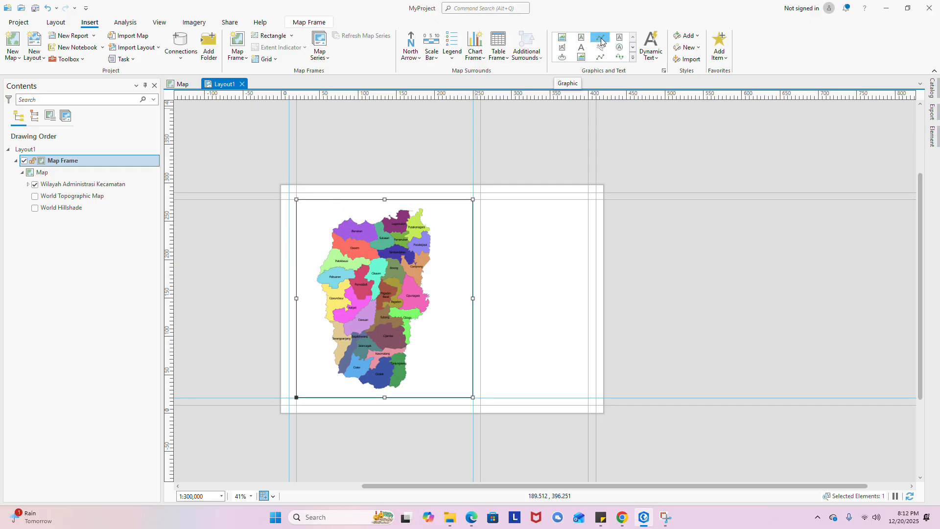
scroll(328, 152, "up", 3)
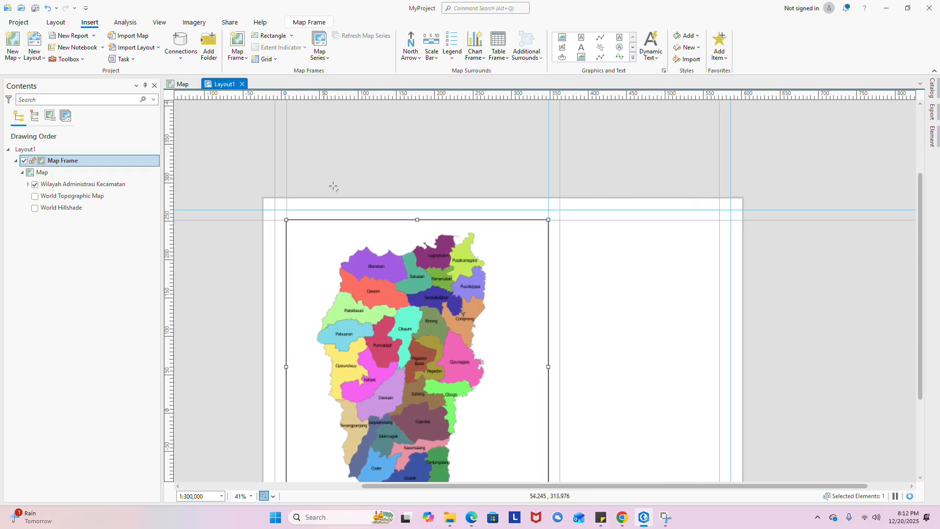
scroll(267, 218, "up", 3)
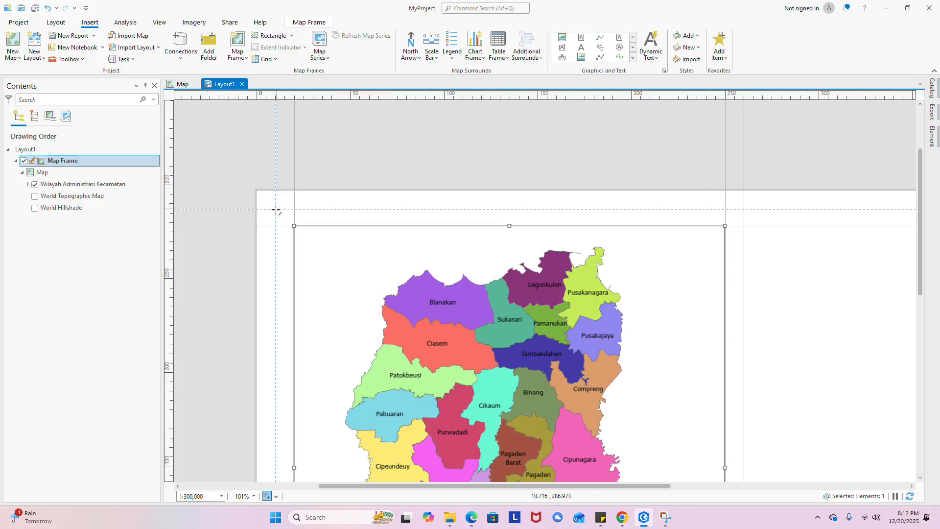
scroll(275, 210, "down", 6)
scroll(377, 264, "up", 12)
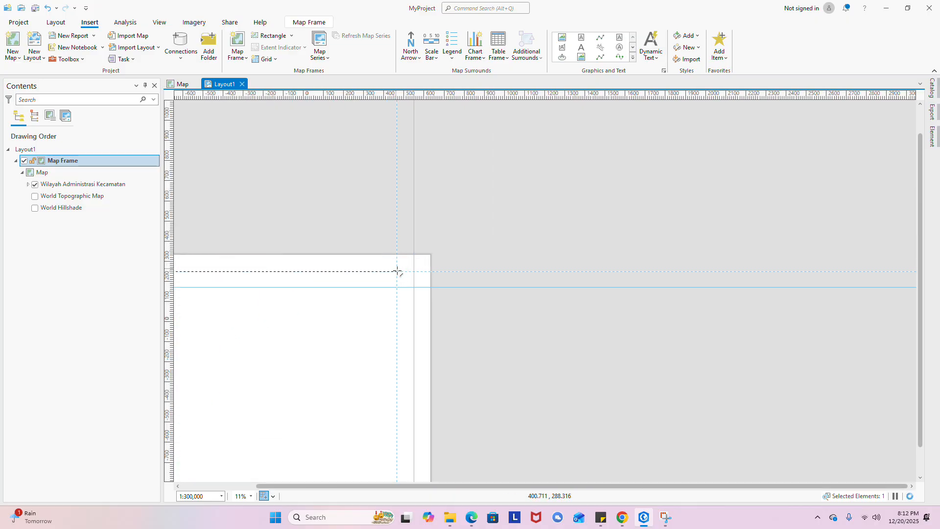
scroll(453, 283, "down", 5)
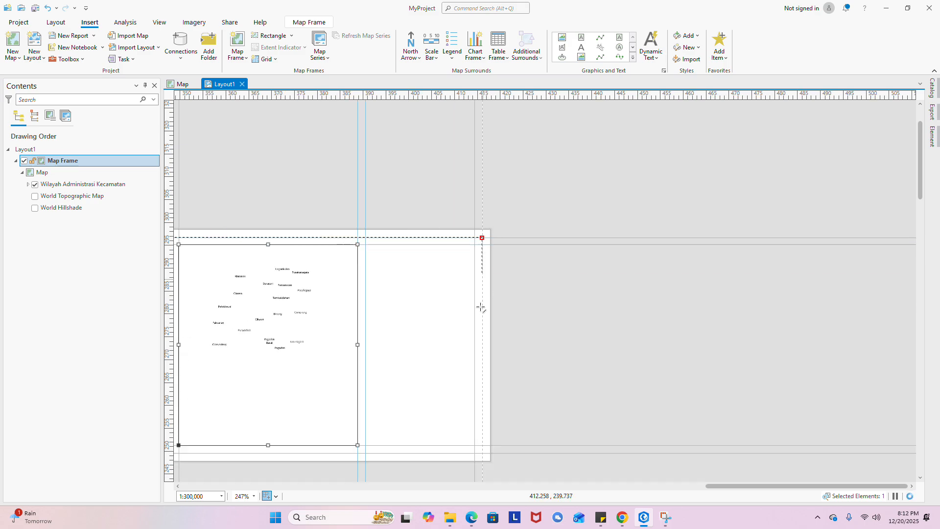
scroll(514, 444, "up", 4)
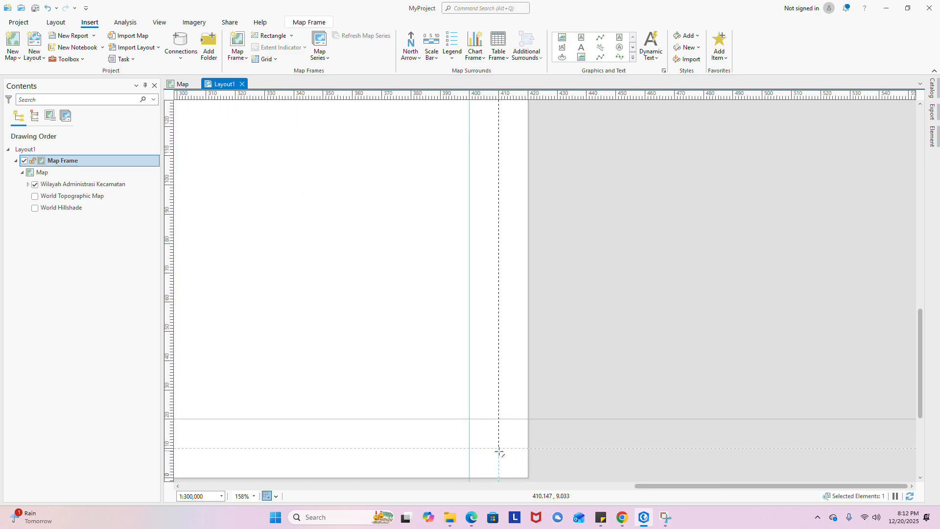
scroll(420, 374, "down", 5)
scroll(290, 360, "up", 5)
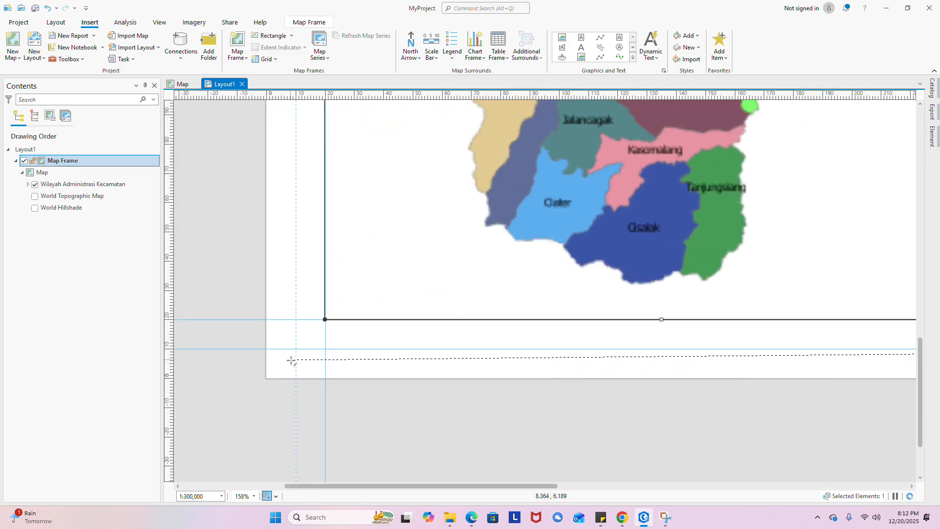
scroll(298, 351, "down", 5)
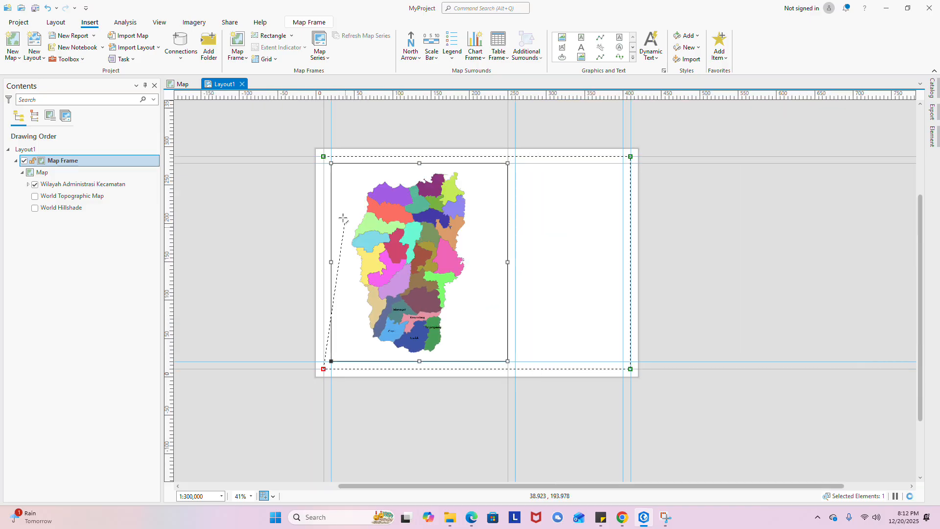
scroll(337, 162, "up", 6)
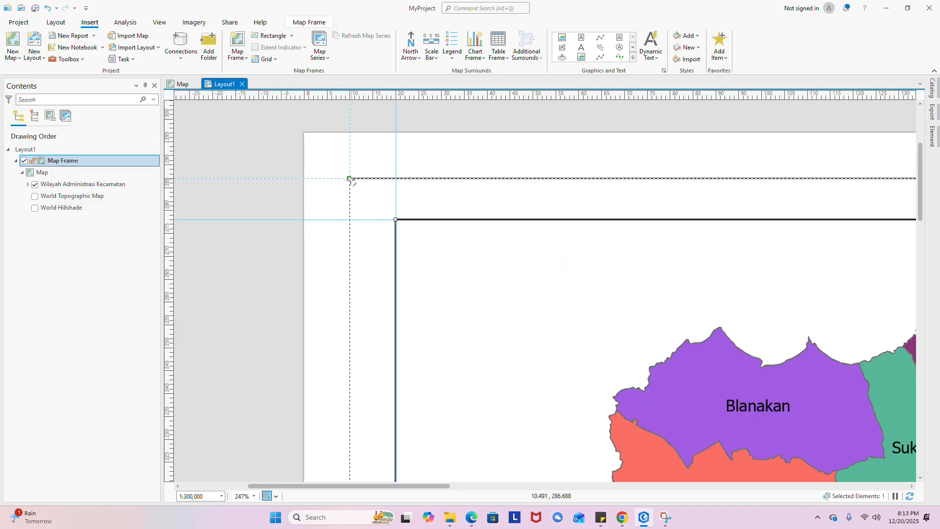
double_click(350, 178)
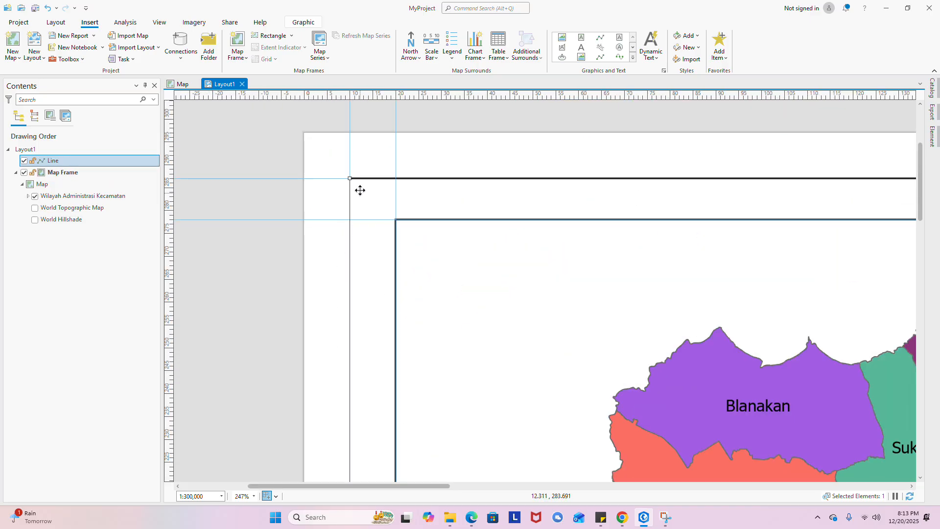
scroll(359, 191, "down", 7)
scroll(369, 330, "up", 3)
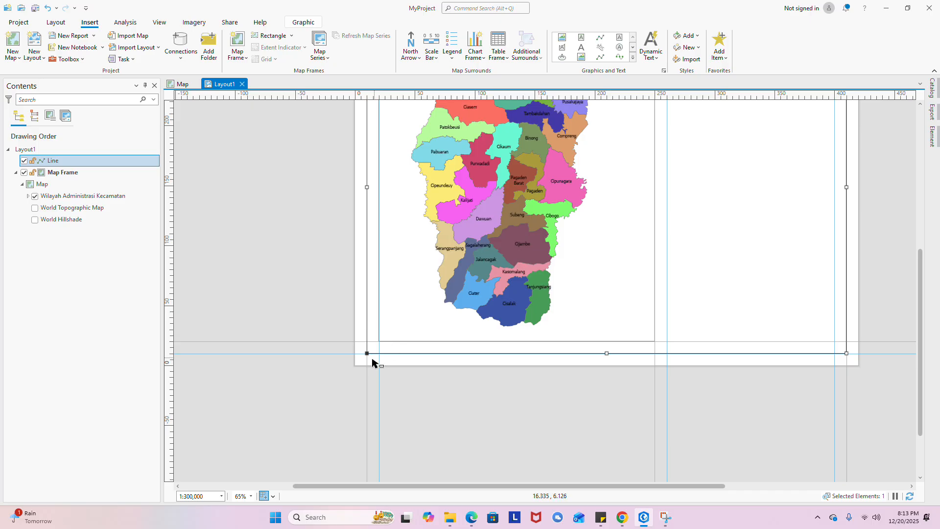
scroll(374, 361, "down", 2)
left_click_drag(604, 310, 563, 350)
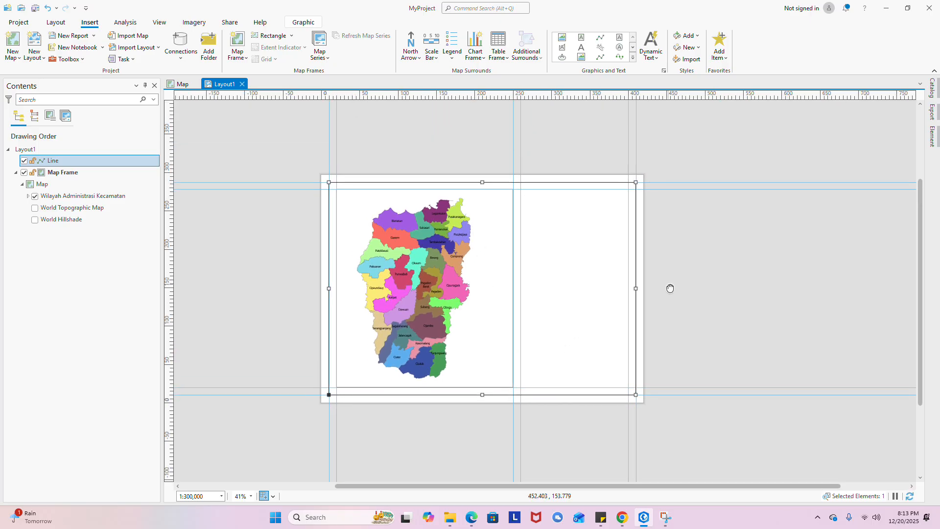
left_click_drag(670, 289, 656, 303)
- Draw a rectangle graphic in the right-hand page area with the Rectangle tool
scroll(625, 189, "up", 2)
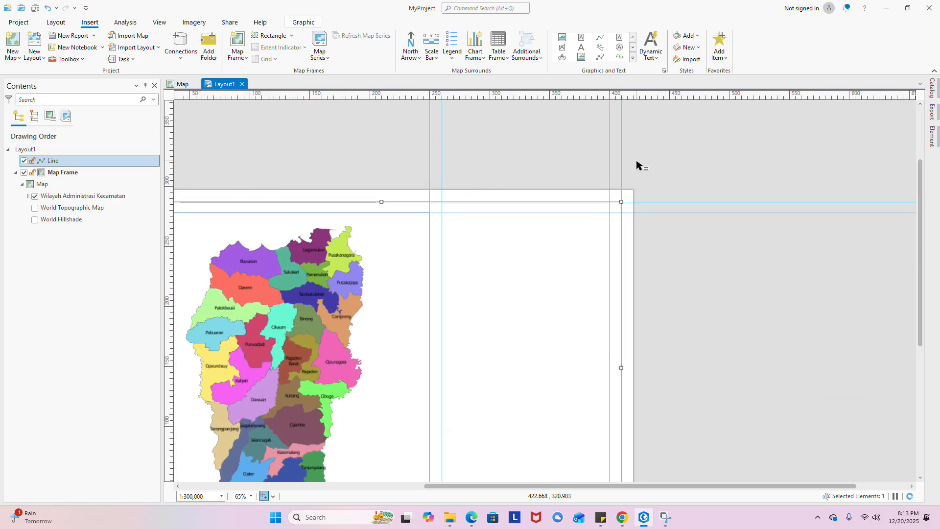
left_click(633, 58)
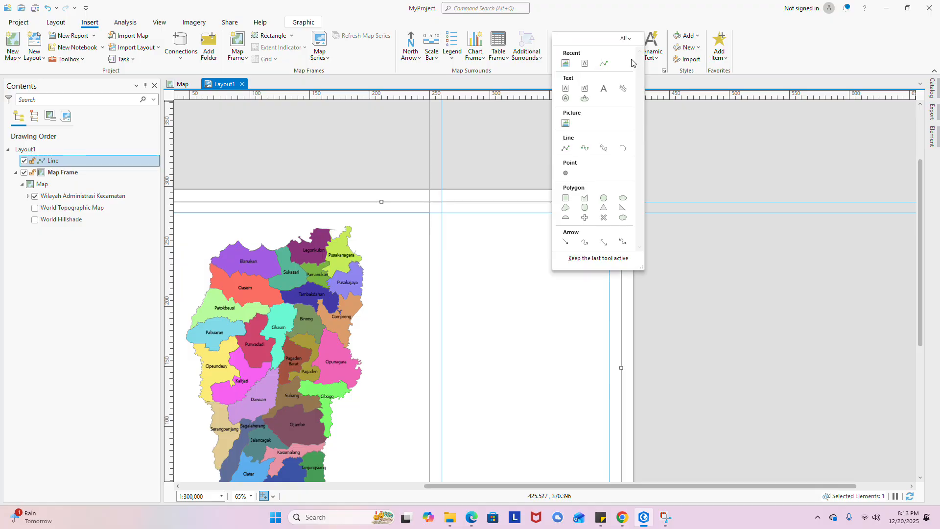
left_click(566, 198)
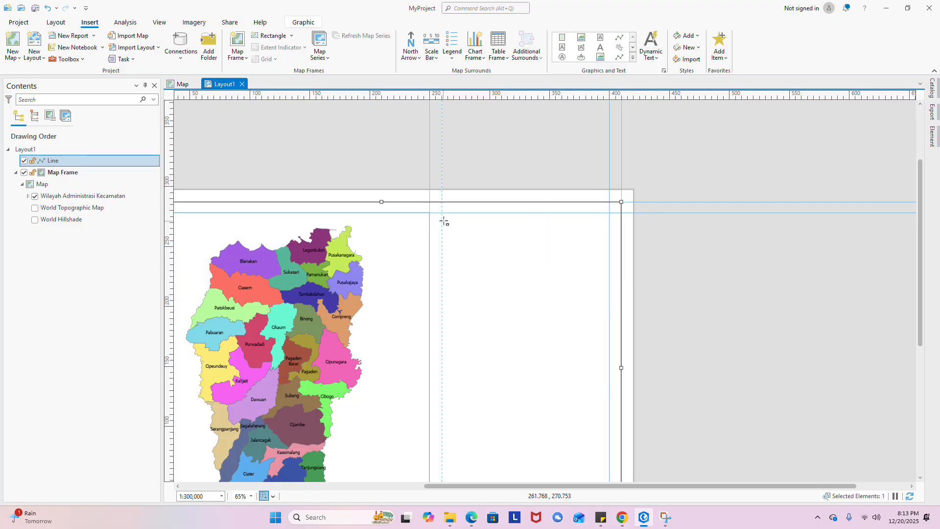
mouse_move(443, 214)
left_mouse_down()
mouse_move(529, 354)
mouse_move(583, 414)
left_mouse_up()
scroll(441, 211, "up", 6)
scroll(543, 216, "down", 6)
scroll(543, 216, "down", 10)
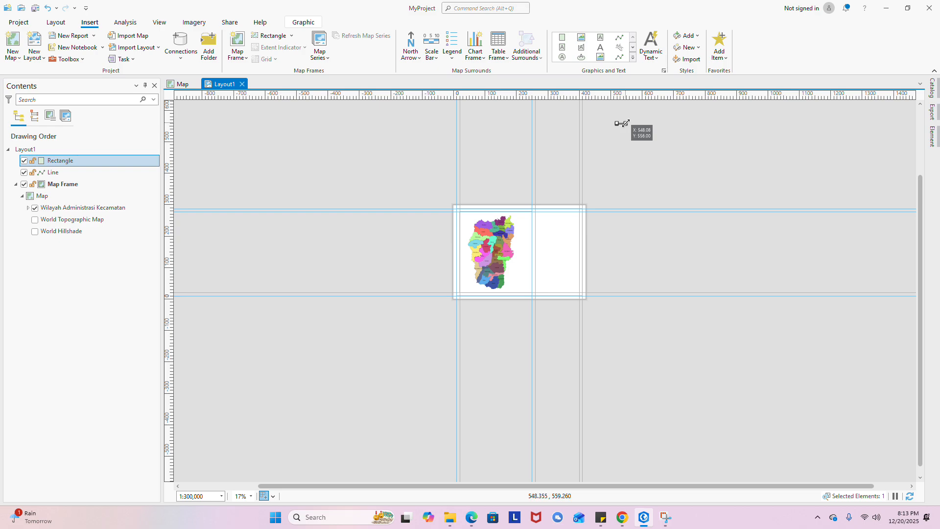
key("Escape")
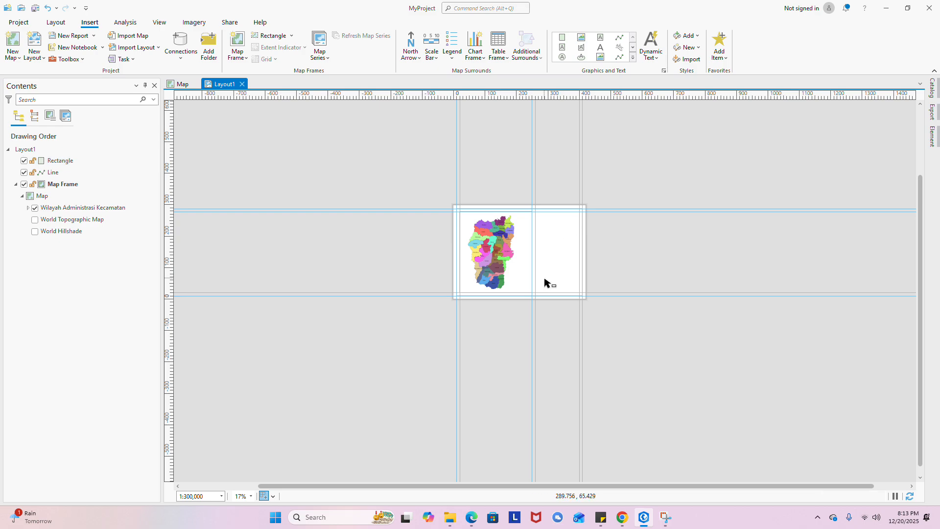
scroll(544, 280, "down", 3)
scroll(574, 260, "up", 1)
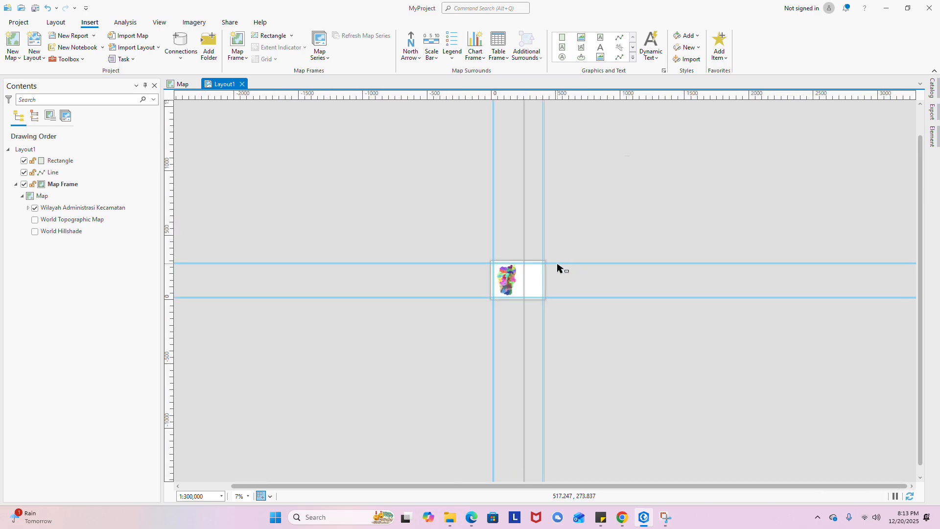
scroll(551, 268, "up", 5)
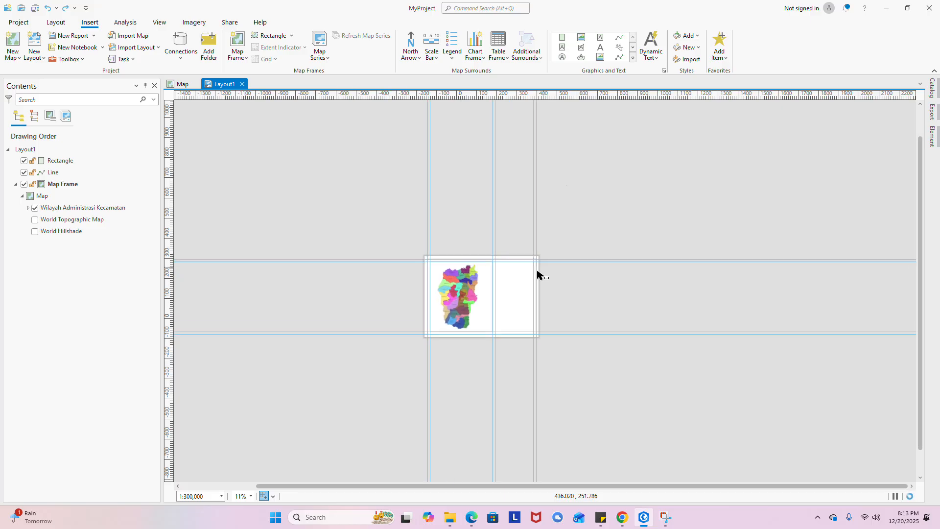
- Draw Rectangle 1 framing the empty right half of the layout page
left_click(632, 57)
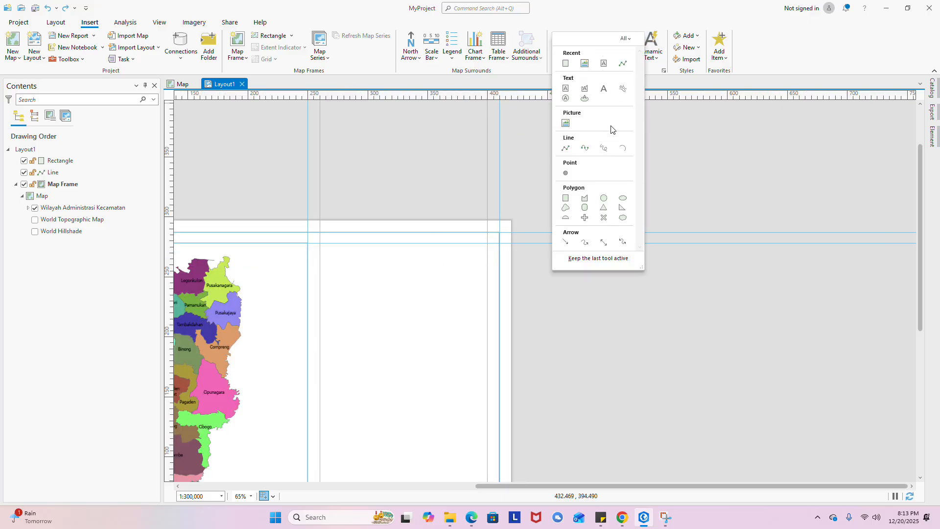
left_click(566, 198)
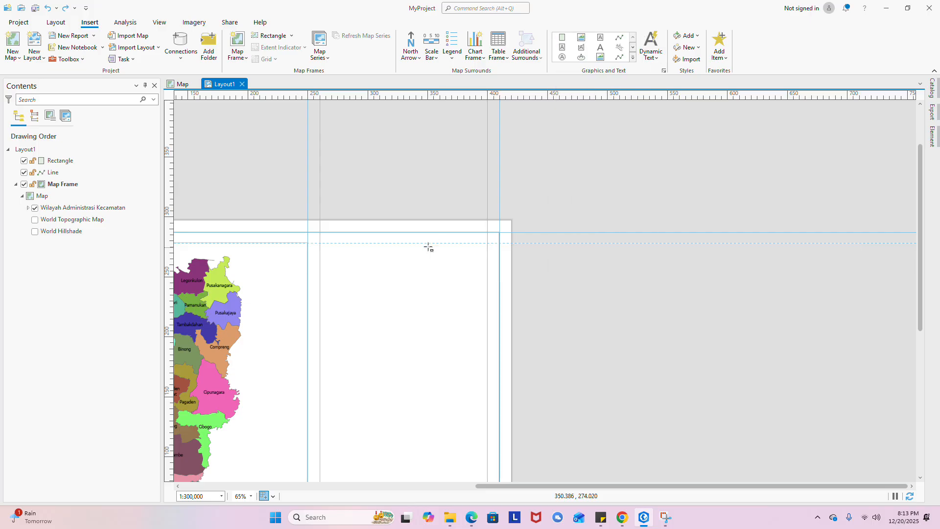
left_click_drag(322, 246, 499, 422)
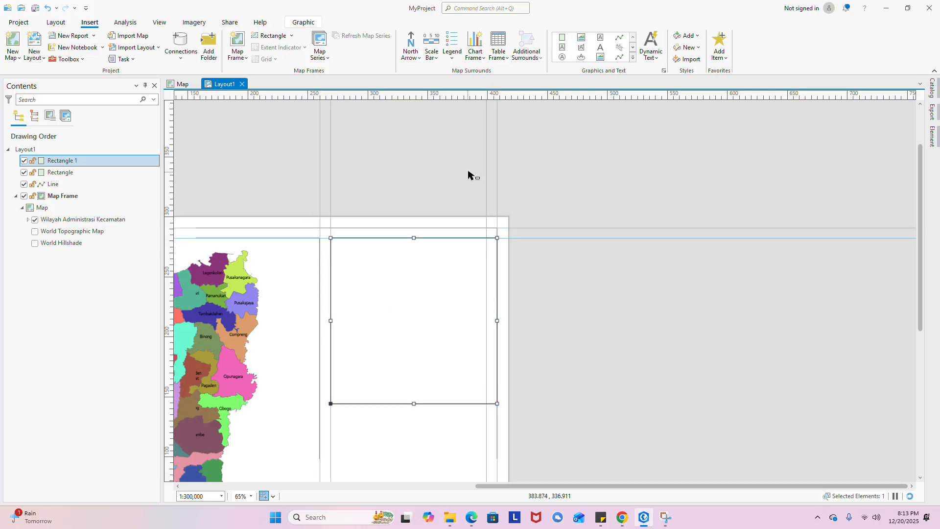
scroll(472, 311, "down", 5)
scroll(541, 221, "up", 5)
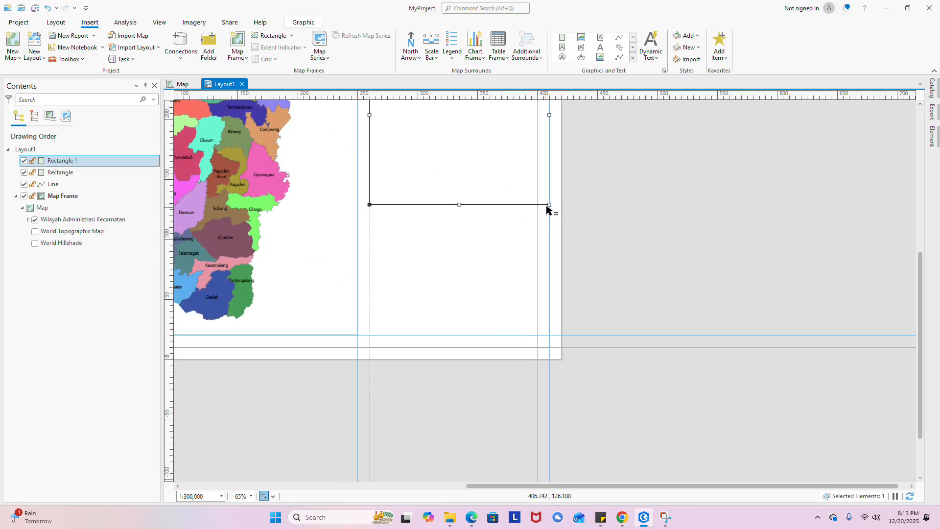
- Stretch Rectangle 1 down to 262.89 tall and check its top corner
left_click_drag(550, 204, 538, 337)
scroll(495, 227, "down", 2)
scroll(472, 245, "up", 7)
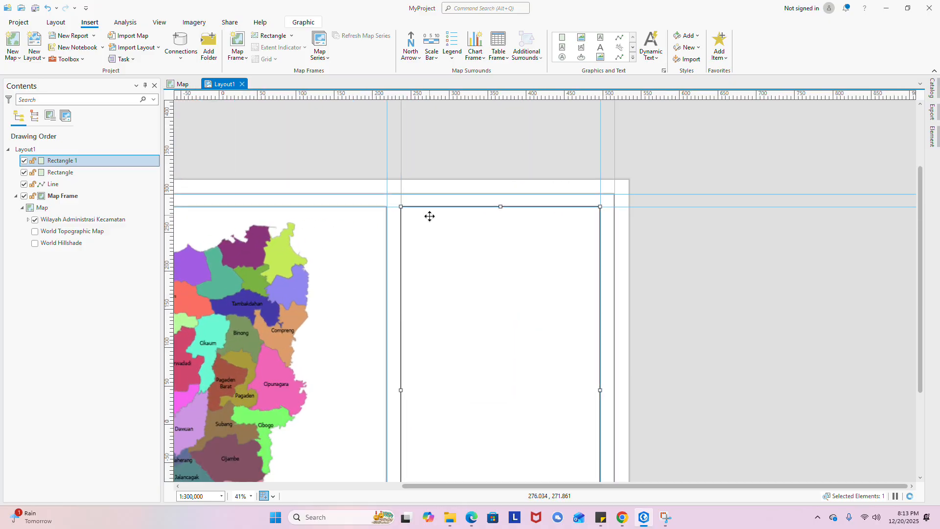
scroll(493, 304, "down", 10)
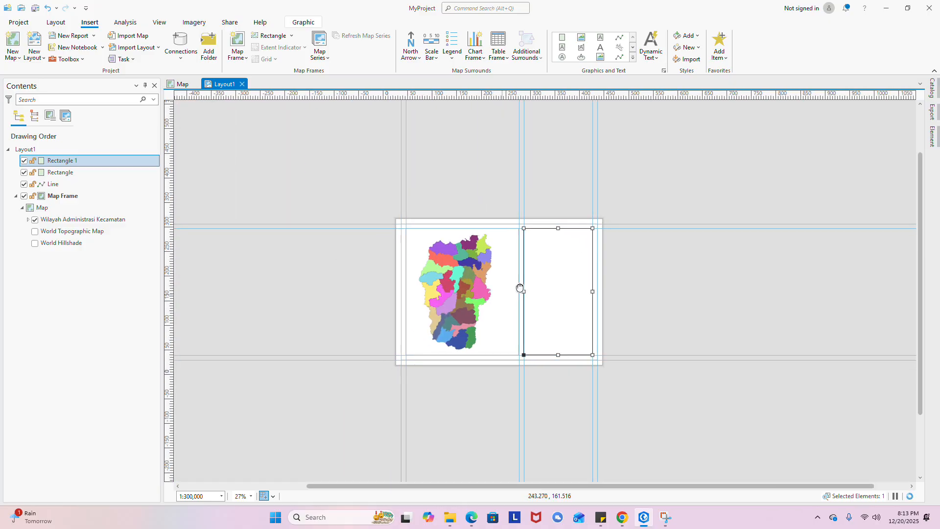
scroll(546, 277, "up", 2)
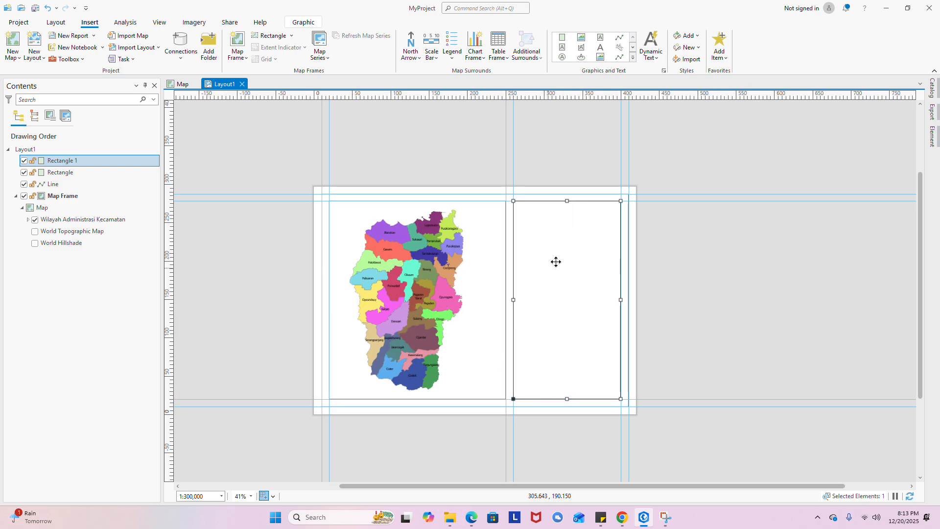
scroll(556, 262, "up", 2)
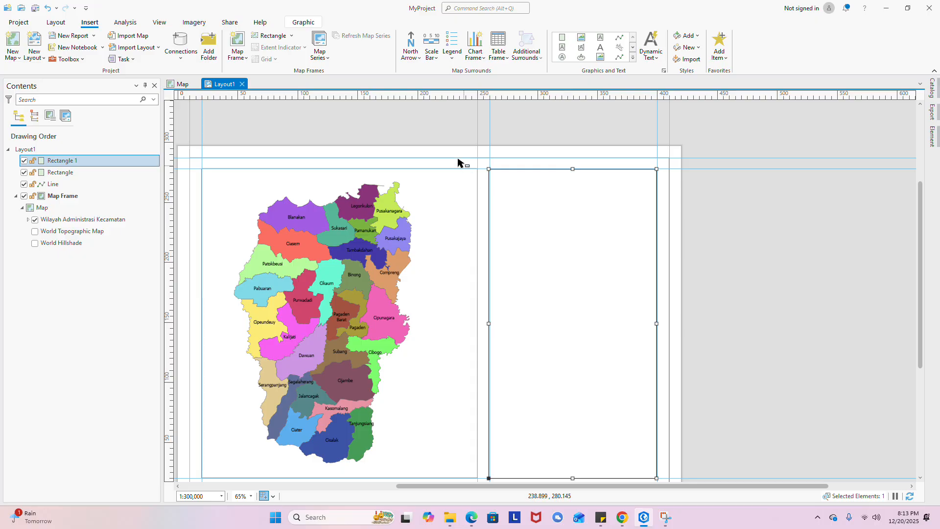
scroll(490, 176, "up", 3)
scroll(535, 183, "up", 3)
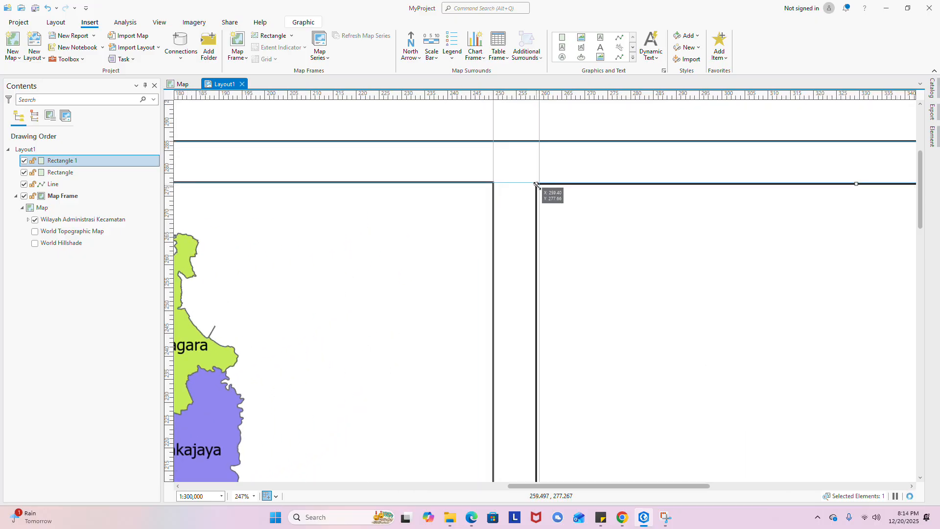
scroll(558, 214, "down", 8)
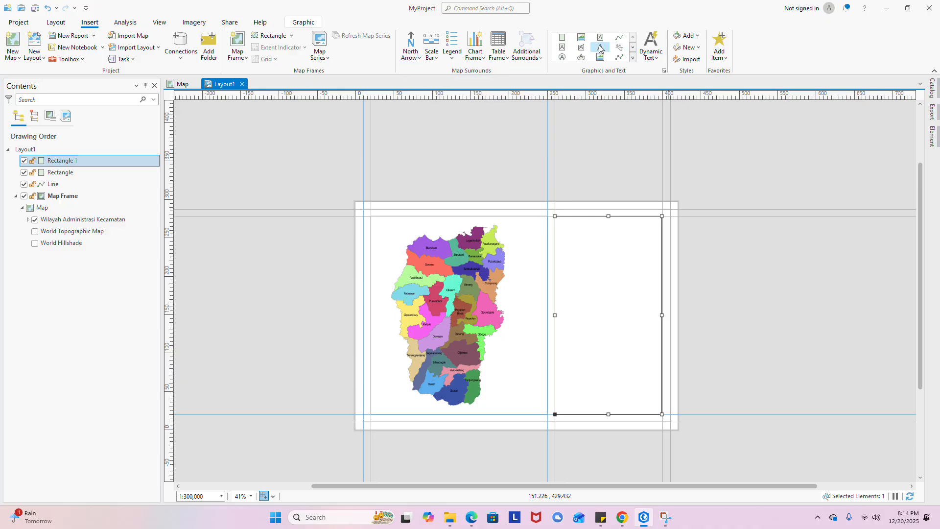
scroll(604, 52, "up", 1)
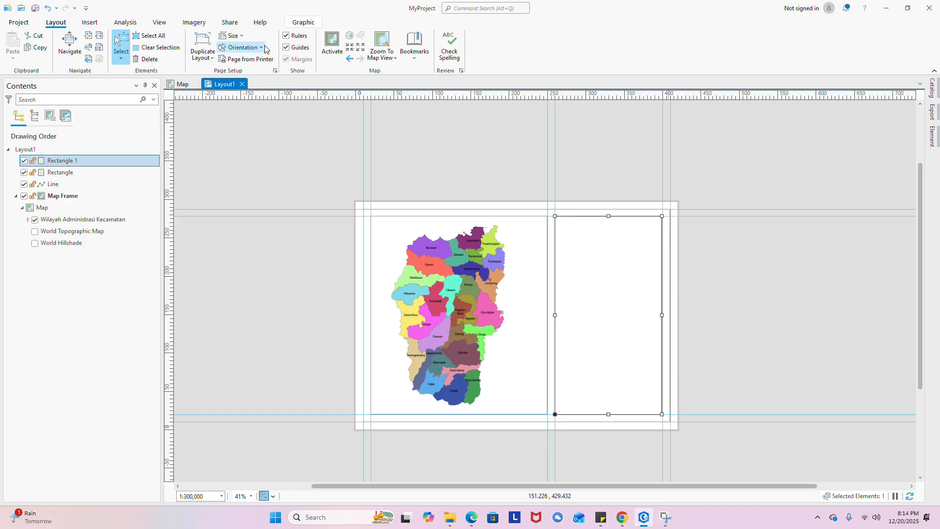
scroll(265, 49, "down", 1)
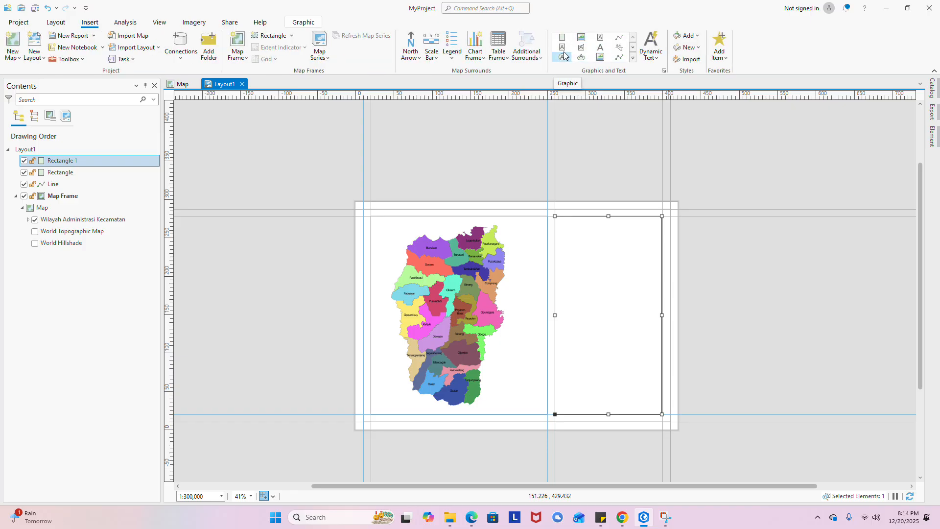
- Switch to the Rectangle Text drawing tool from Graphics and Text
left_click(563, 46)
scroll(598, 230, "up", 1)
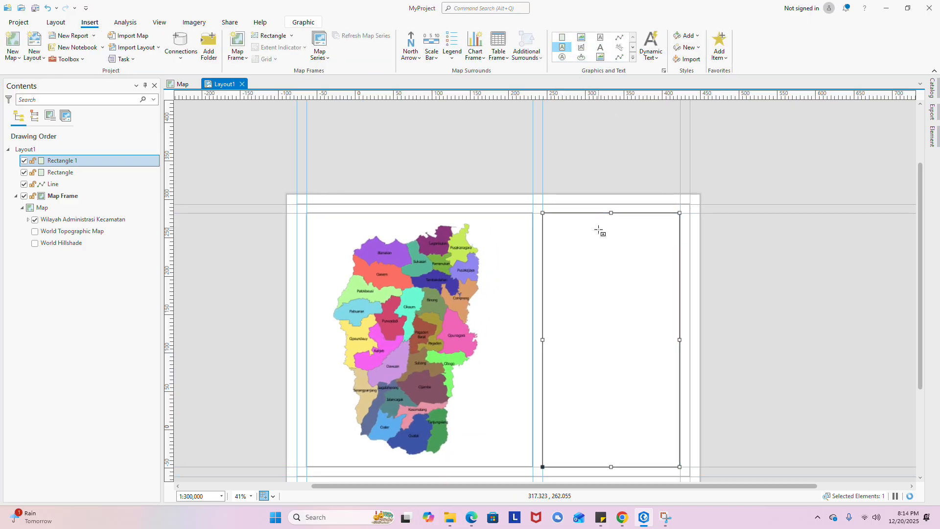
scroll(598, 230, "up", 2)
- Place a text element atop the right panel, replacing 'Text' with 'PETA BATAS WILAYAH ADMINISTRASI'
left_click(482, 215)
scroll(581, 266, "down", 1)
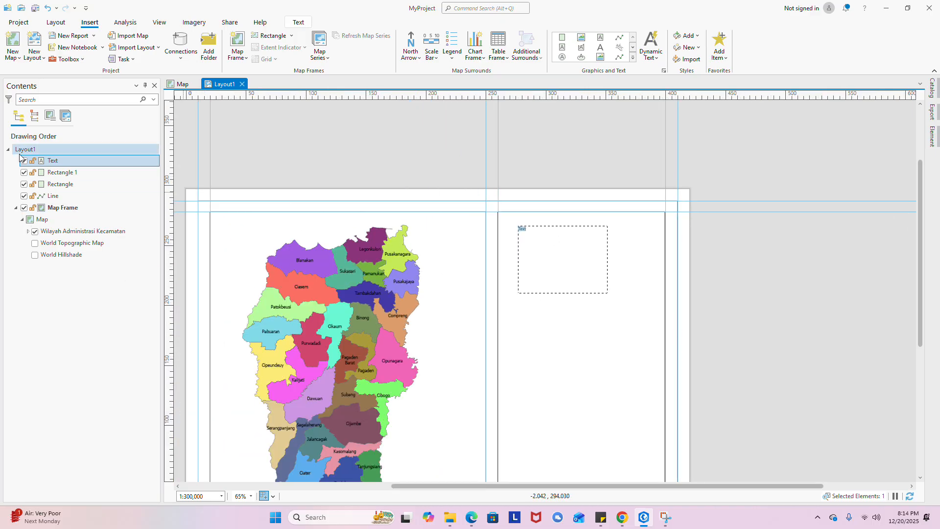
right_click(42, 165)
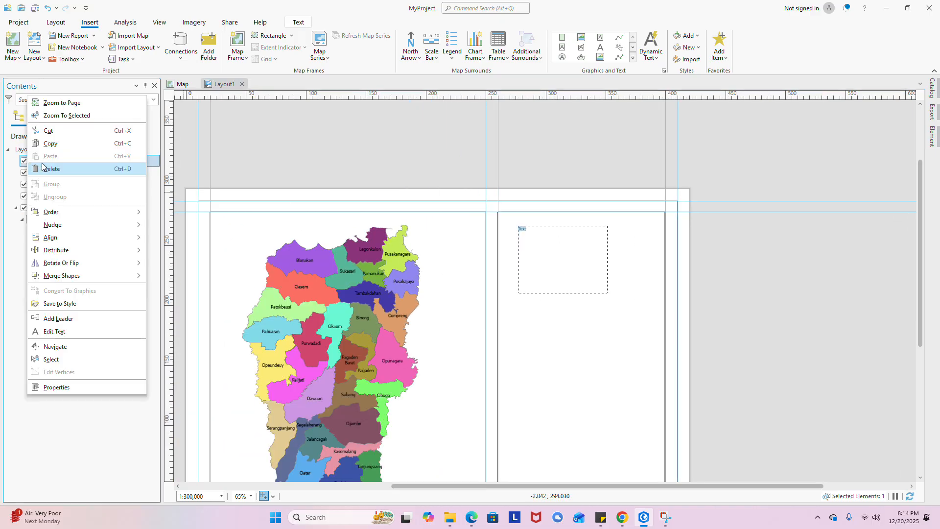
left_click(47, 390)
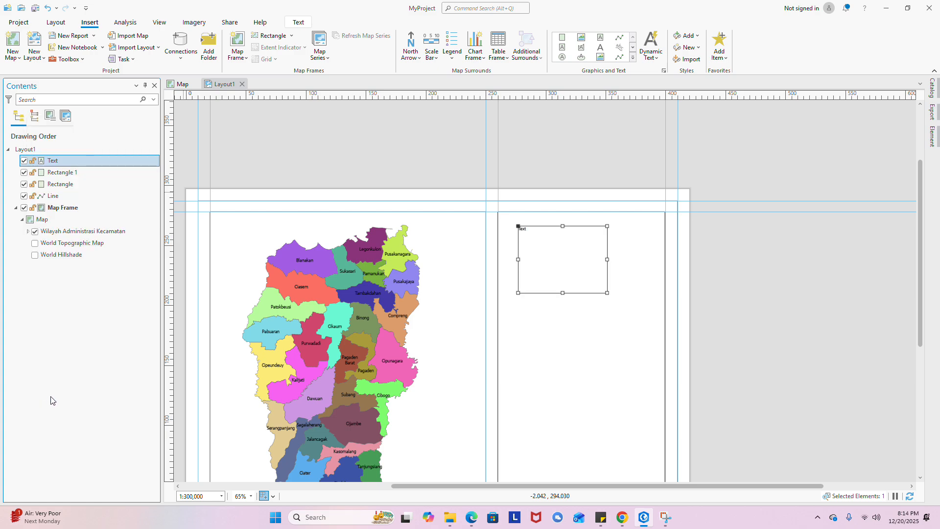
left_click_drag(809, 210, 766, 214)
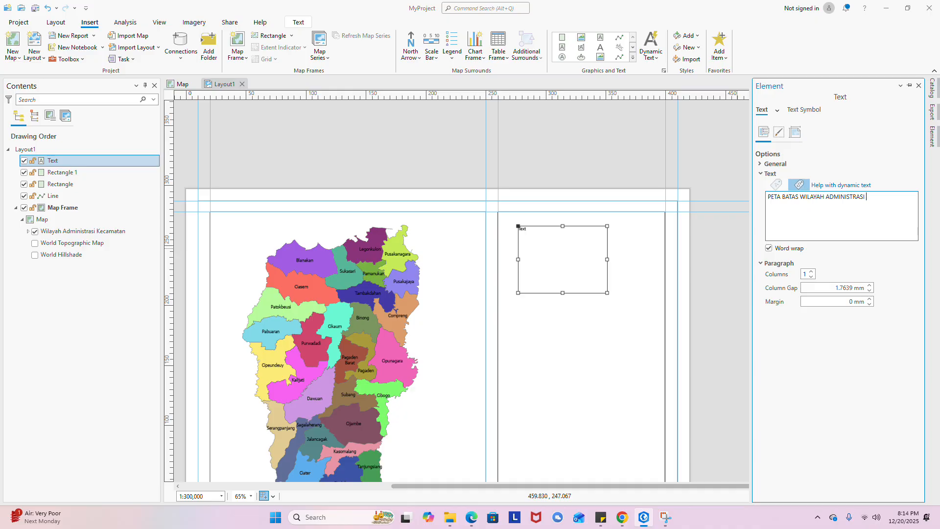
- Complete the title with 'KECAMATAN DI KABUPATEN SUBANG' and reopen the title element's properties
type("KECAMATAN DI KABUPATEN SUBANG")
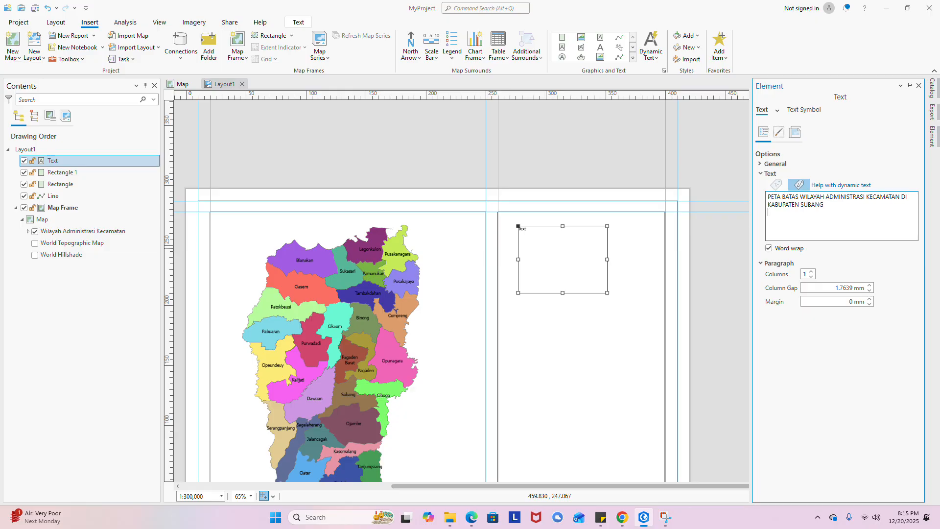
left_click(672, 242)
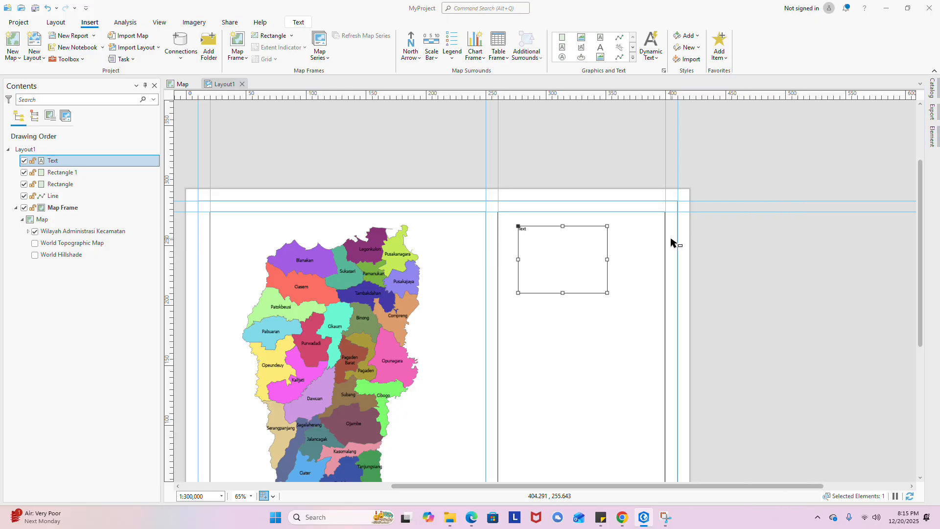
left_click(558, 231)
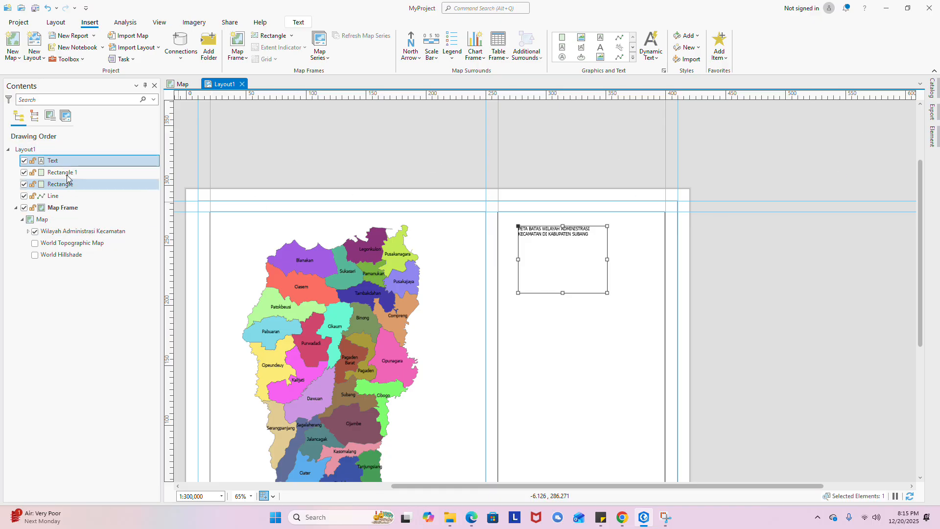
left_click(42, 162)
right_click(44, 164)
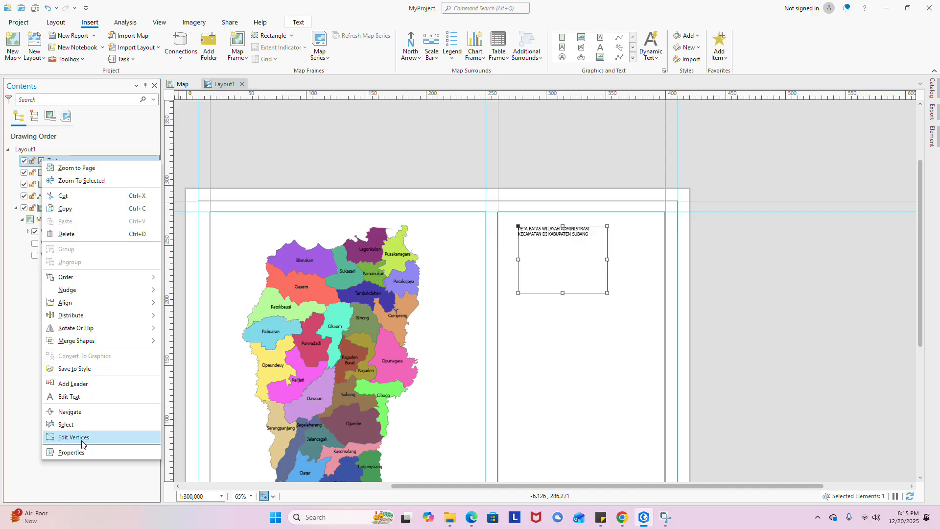
left_click(80, 448)
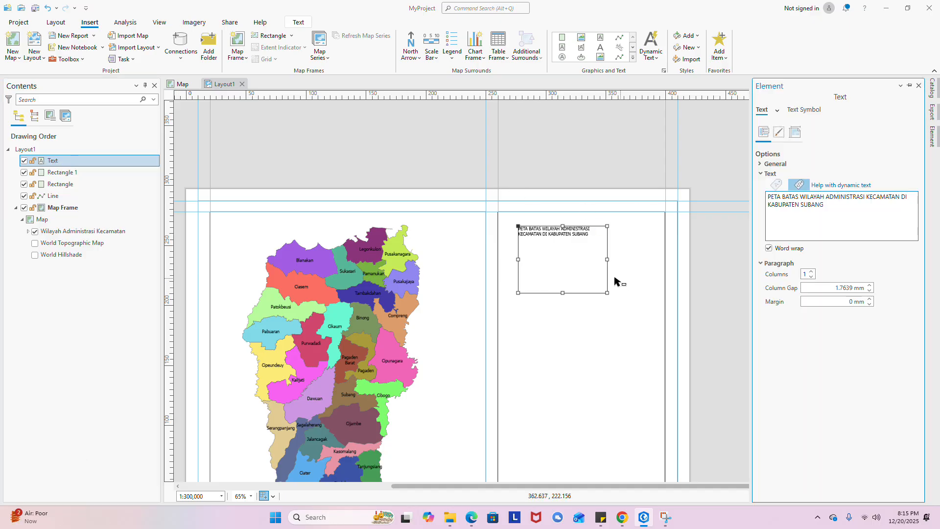
- Set the title's font to Tahoma in its Text Symbol settings
left_click(805, 110)
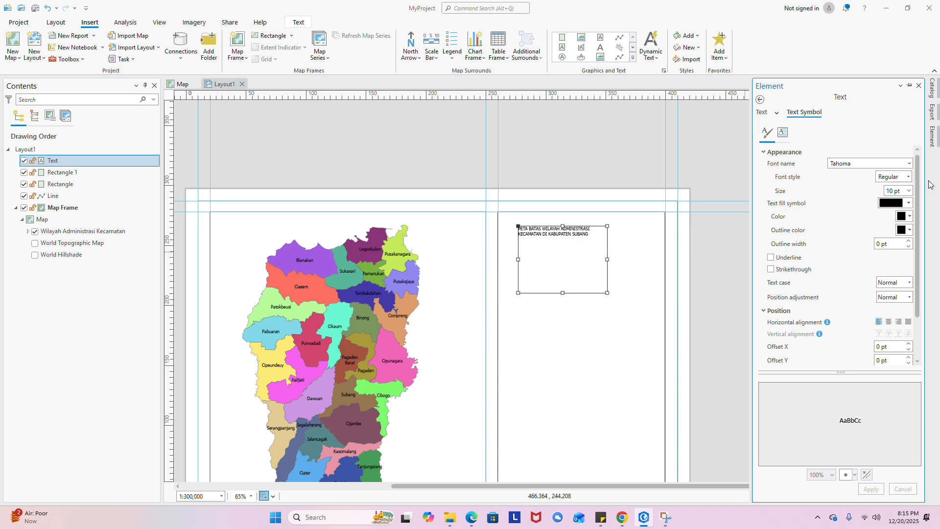
left_click(909, 163)
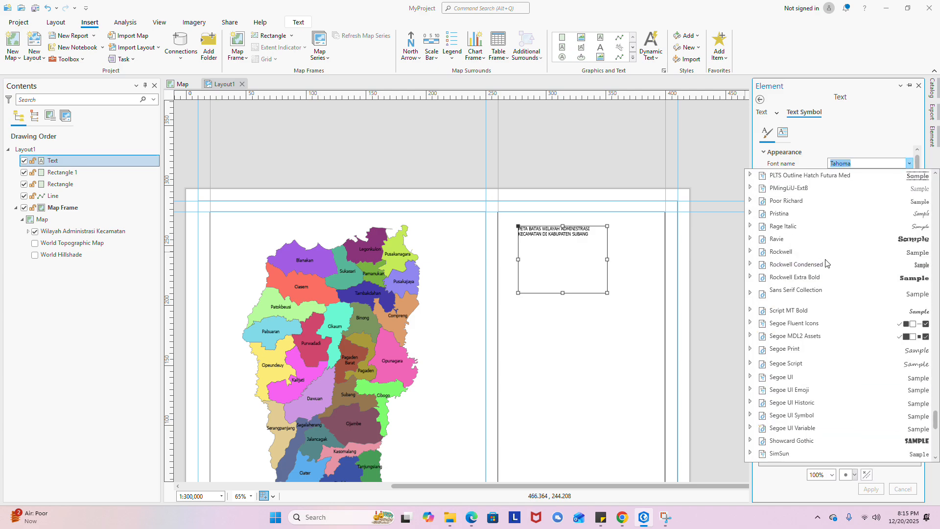
scroll(826, 263, "up", 20)
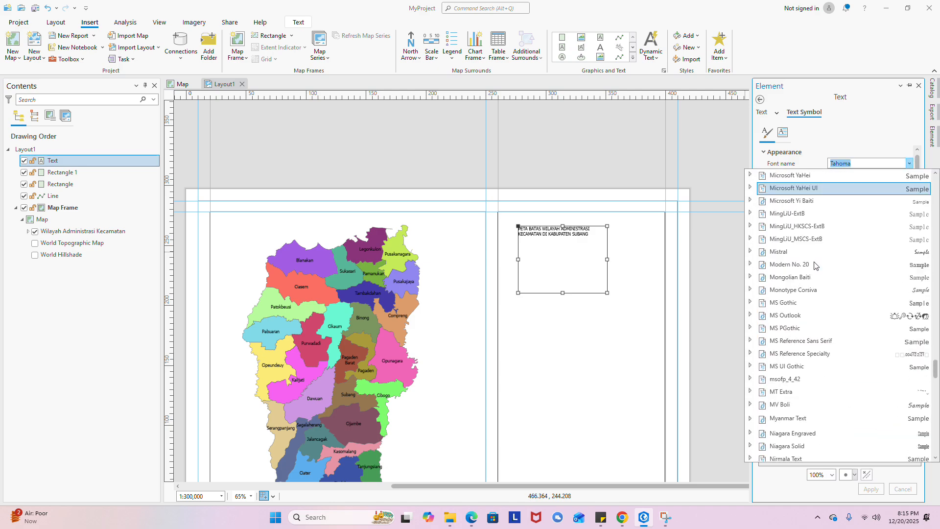
scroll(814, 264, "down", 20)
scroll(814, 265, "down", 5)
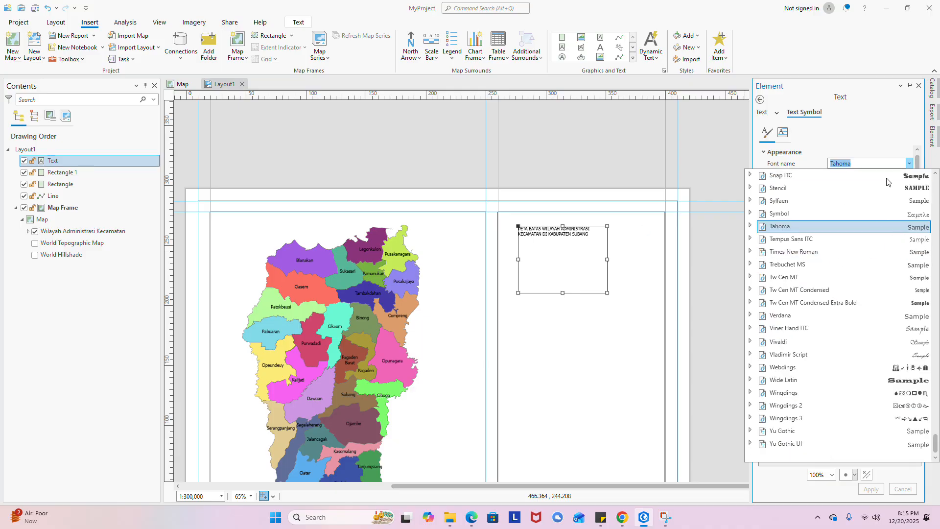
left_click(809, 232)
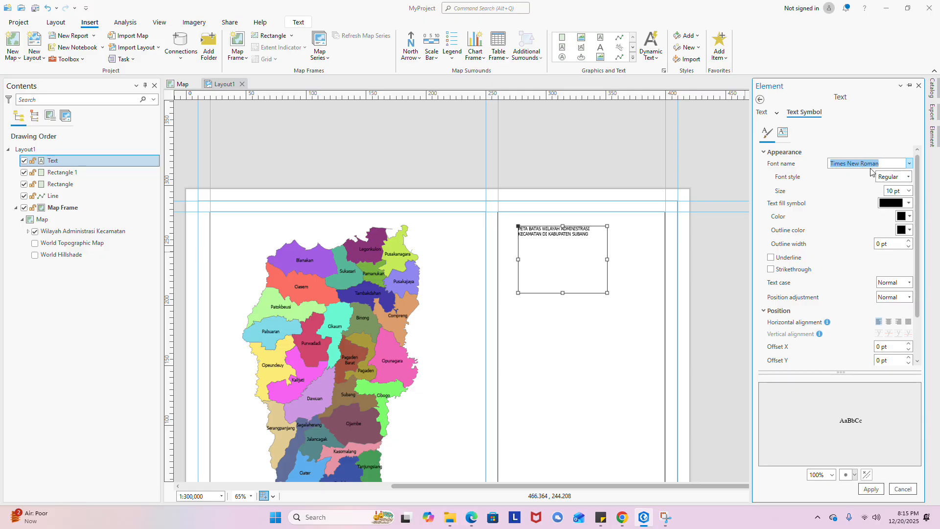
left_click(908, 164)
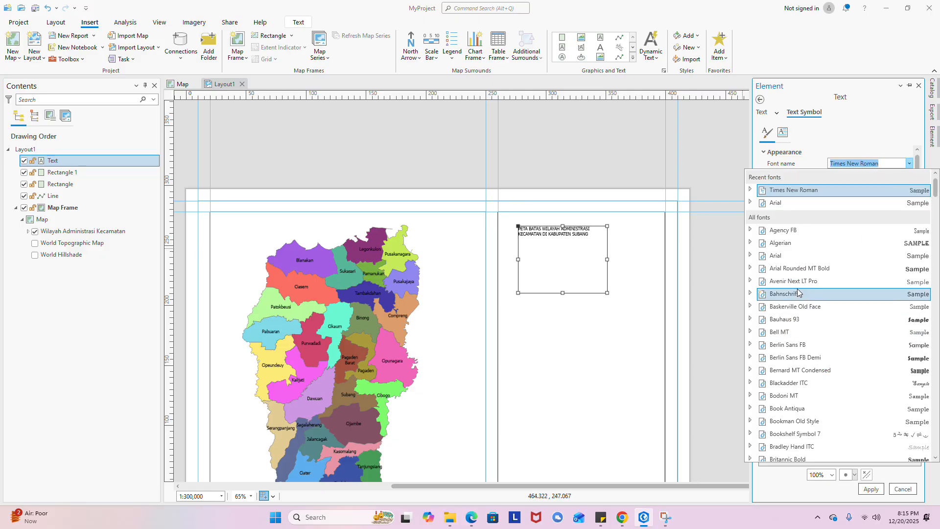
scroll(797, 289, "down", 20)
scroll(797, 290, "down", 20)
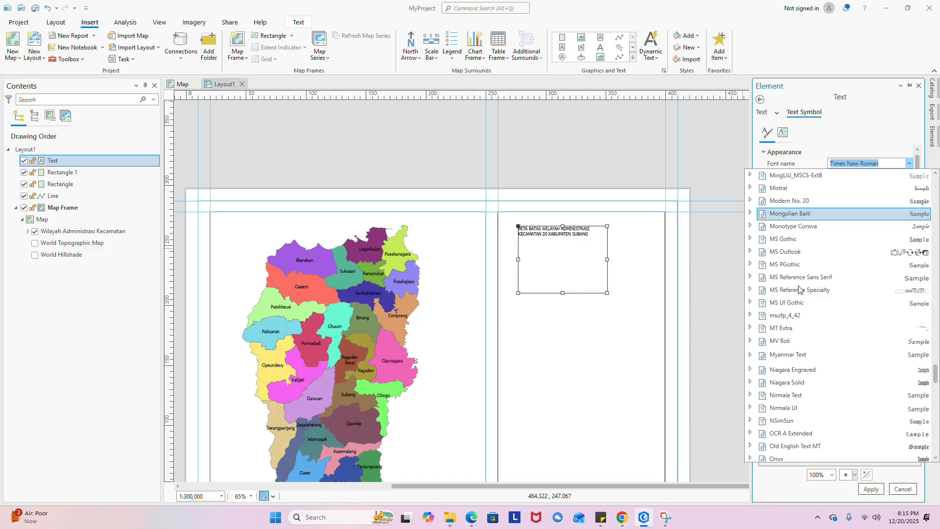
scroll(798, 288, "up", 12)
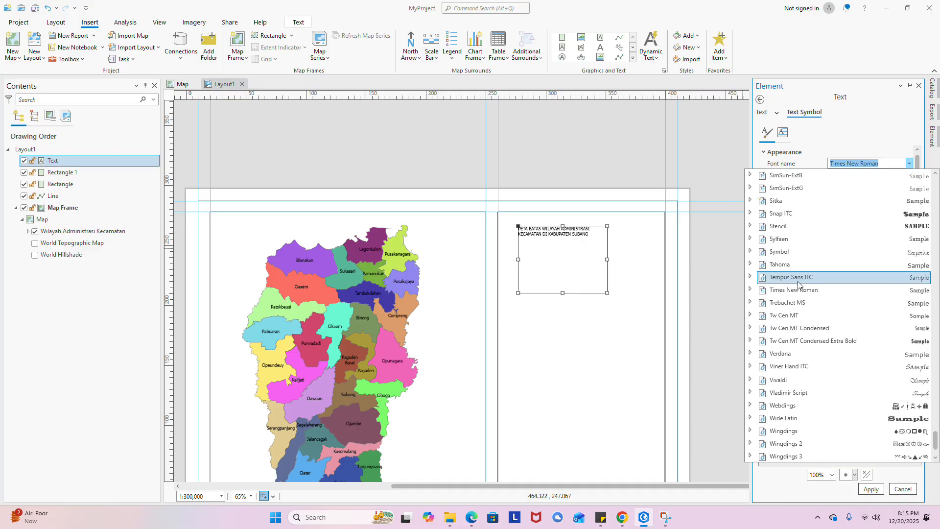
scroll(798, 283, "up", 12)
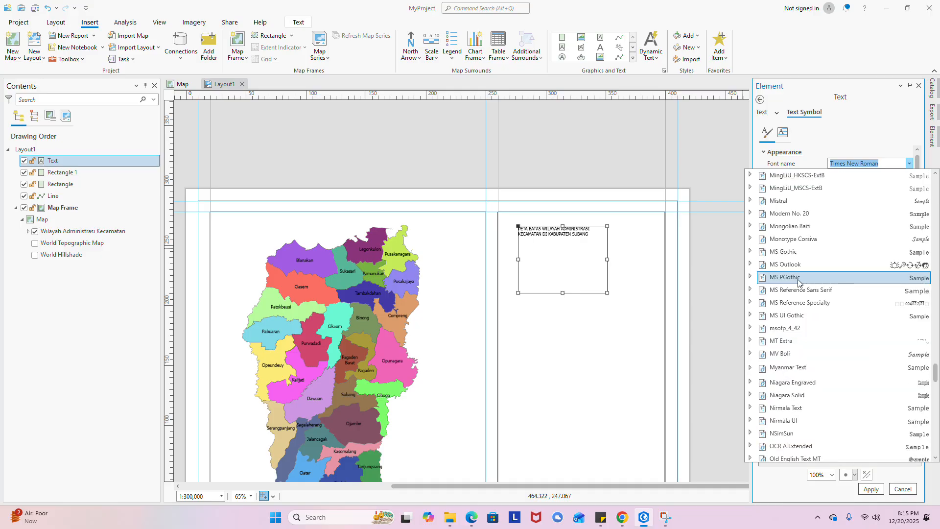
scroll(798, 281, "down", 12)
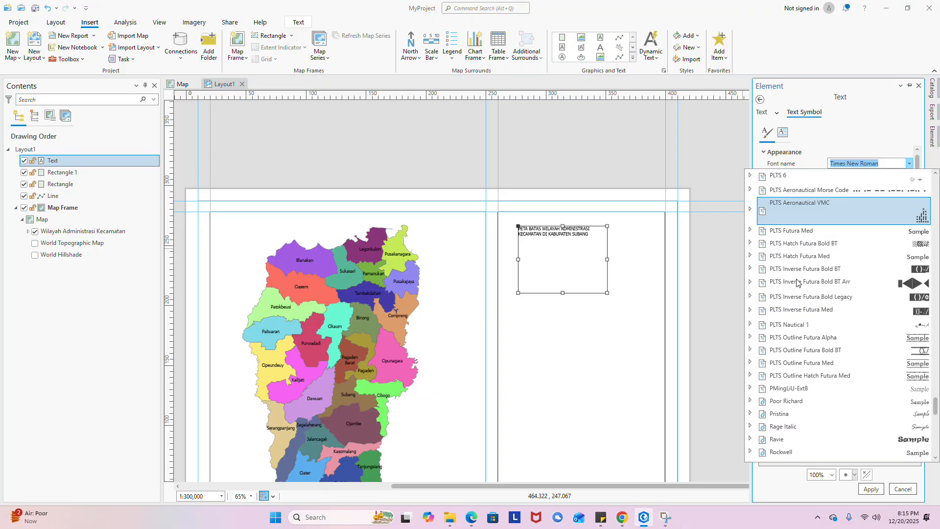
scroll(797, 283, "down", 6)
scroll(797, 283, "down", 3)
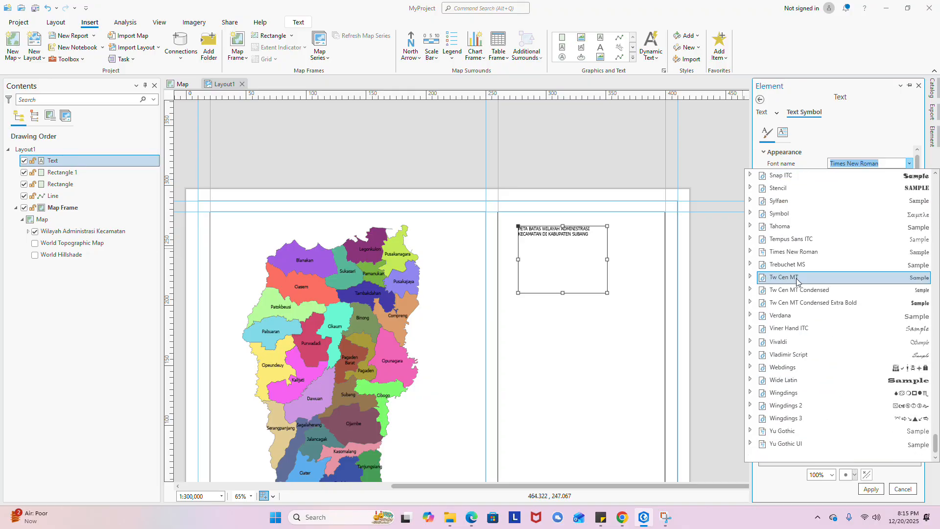
left_click(779, 226)
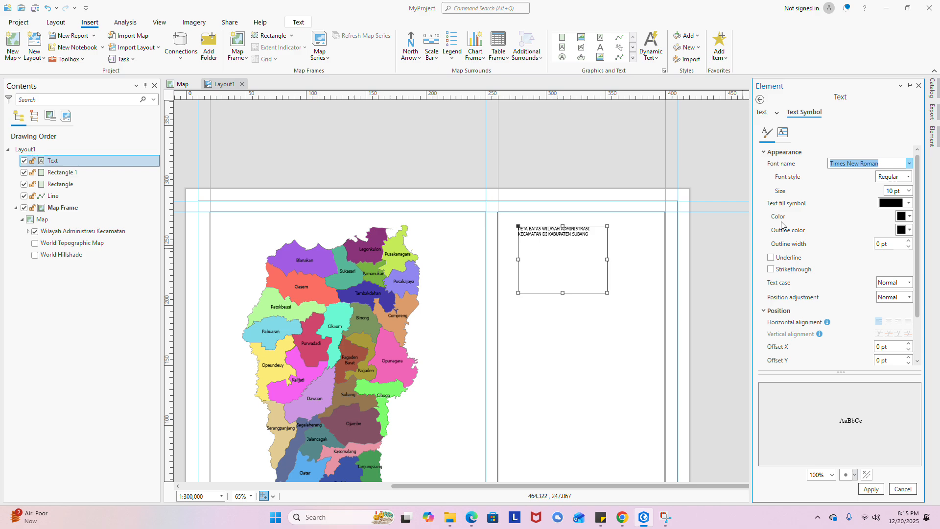
- Make the title Bold at 14 pt and apply the font settings
key("Tab")
left_click(906, 177)
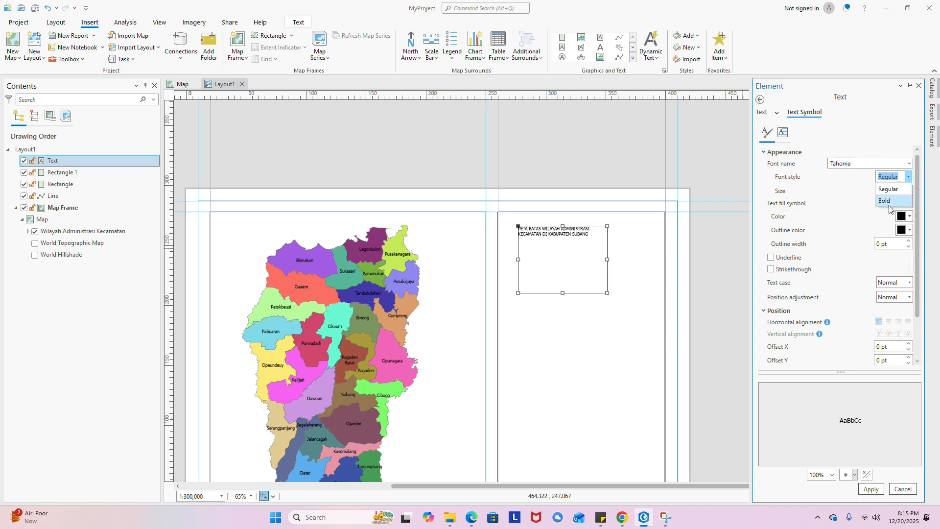
left_click(889, 206)
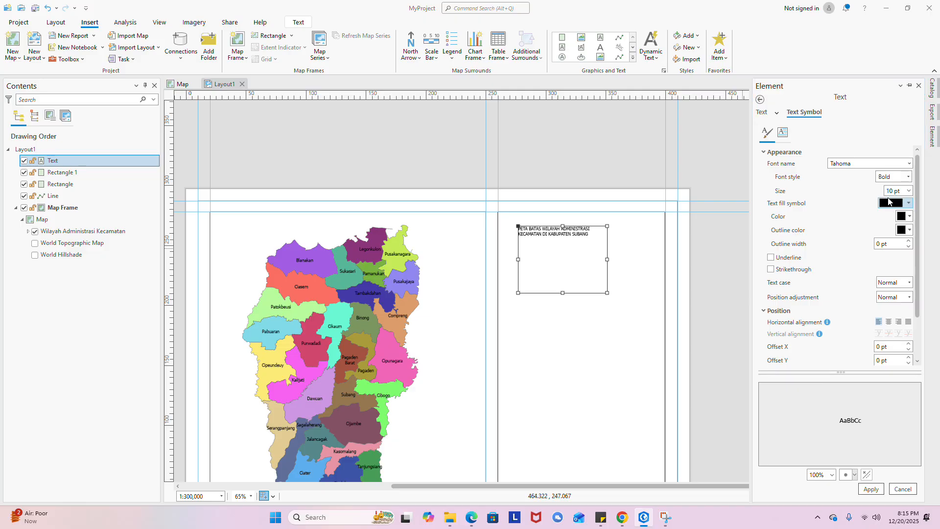
left_click(909, 178)
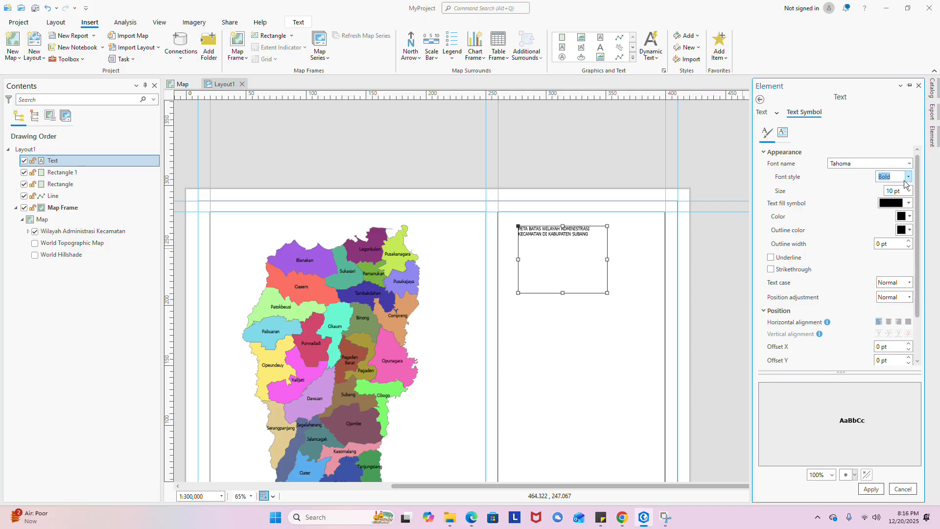
left_click(909, 178)
left_click(850, 206)
left_click(909, 191)
left_click(892, 271)
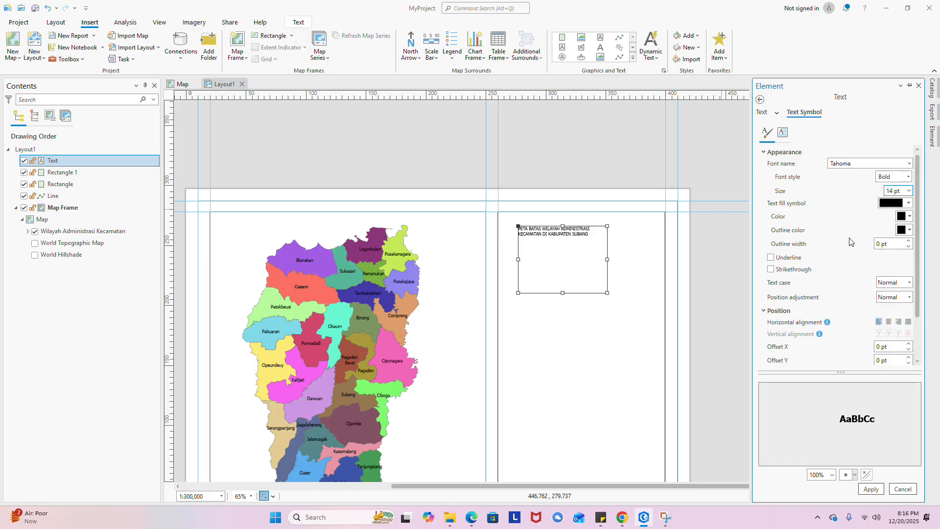
left_click(871, 488)
- Resize the title box wider and shorter so the title fits on two lines
scroll(606, 237, "up", 2)
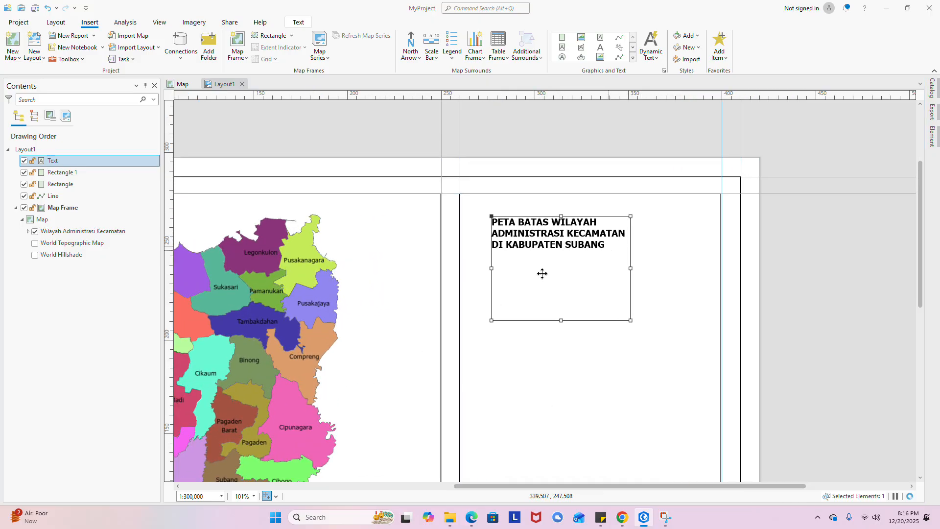
left_click_drag(643, 267, 694, 267)
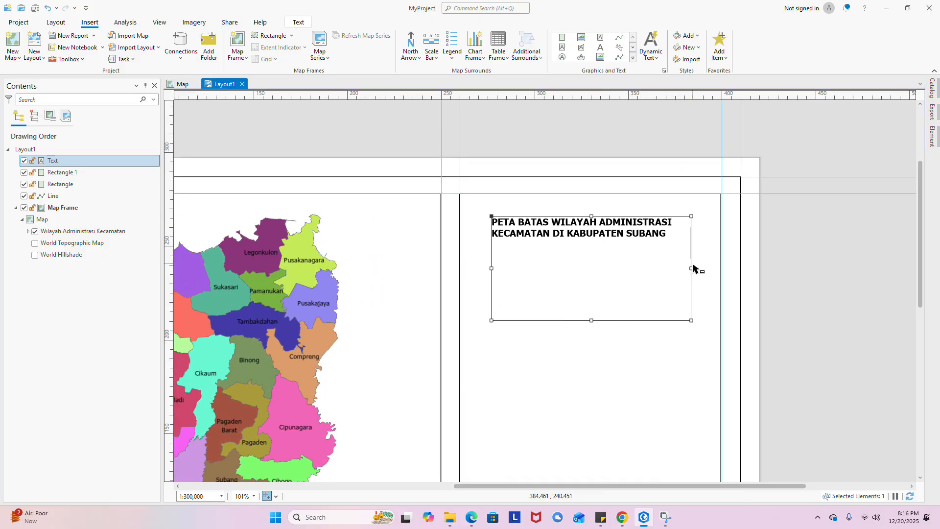
left_click_drag(591, 321, 593, 248)
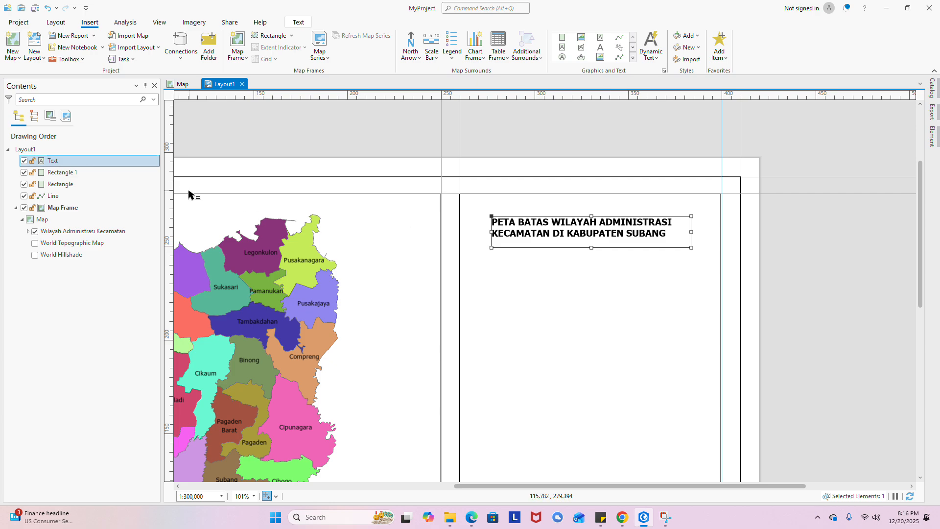
- Set the title's horizontal alignment to Center and apply it
right_click(41, 164)
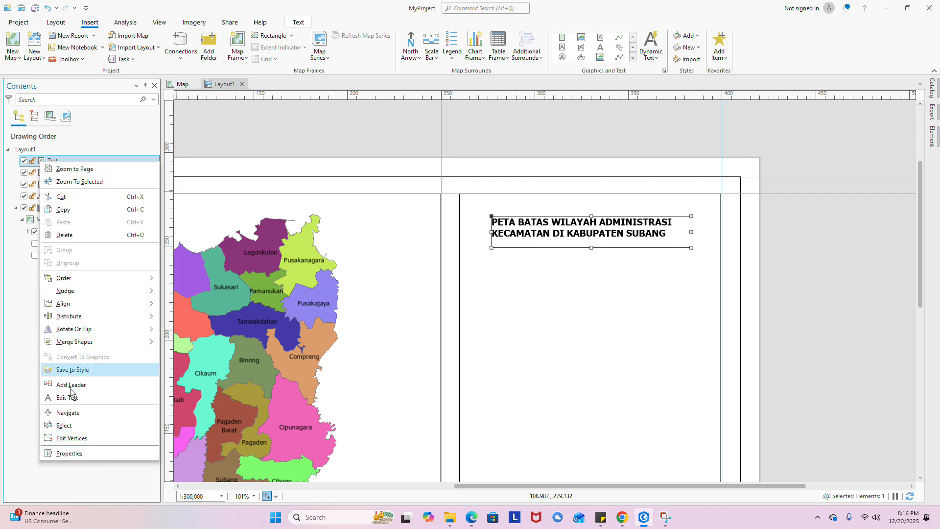
left_click(75, 457)
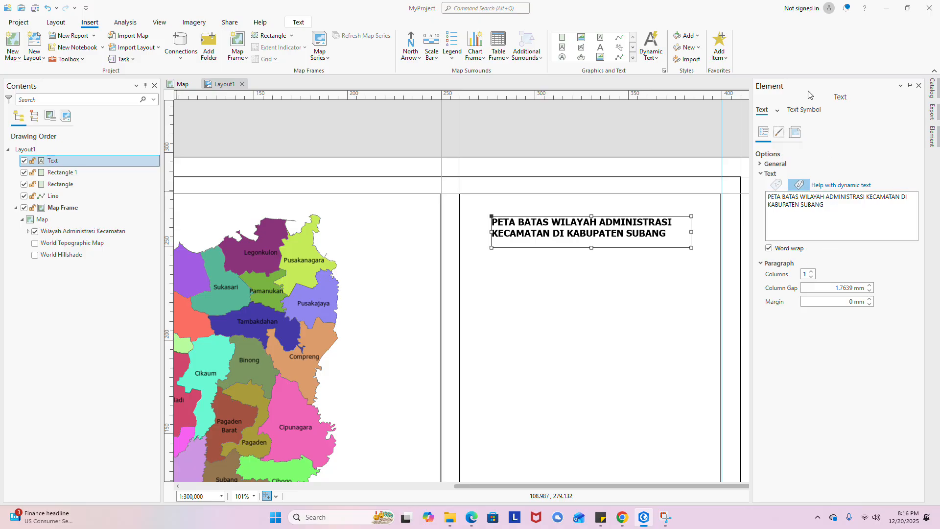
left_click(804, 111)
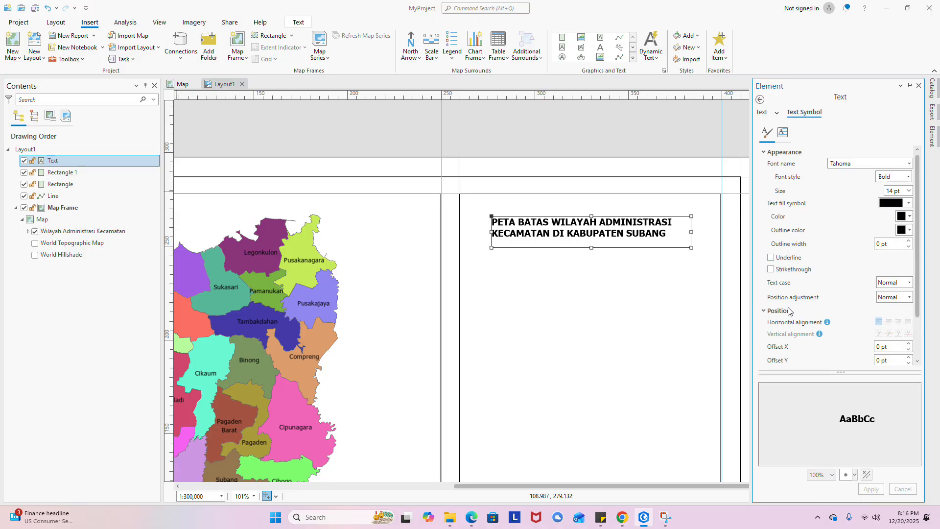
left_click(889, 322)
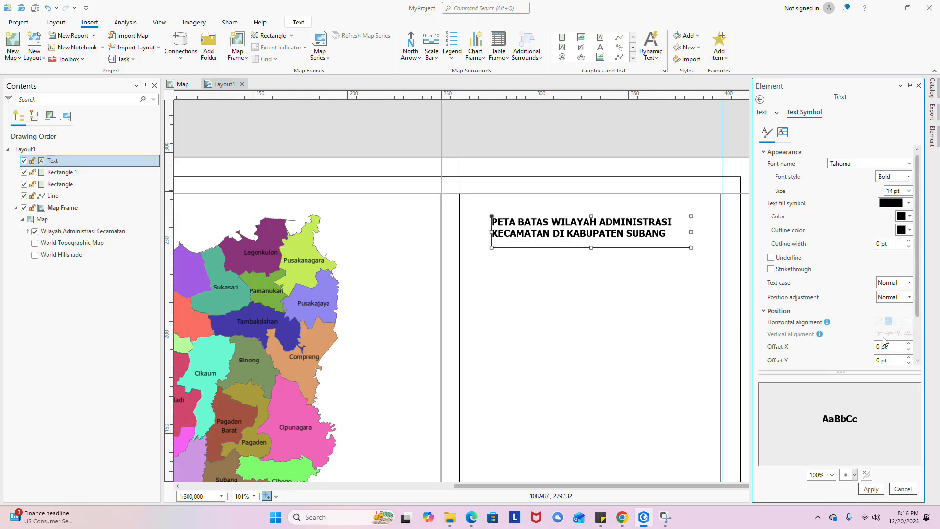
left_click(875, 491)
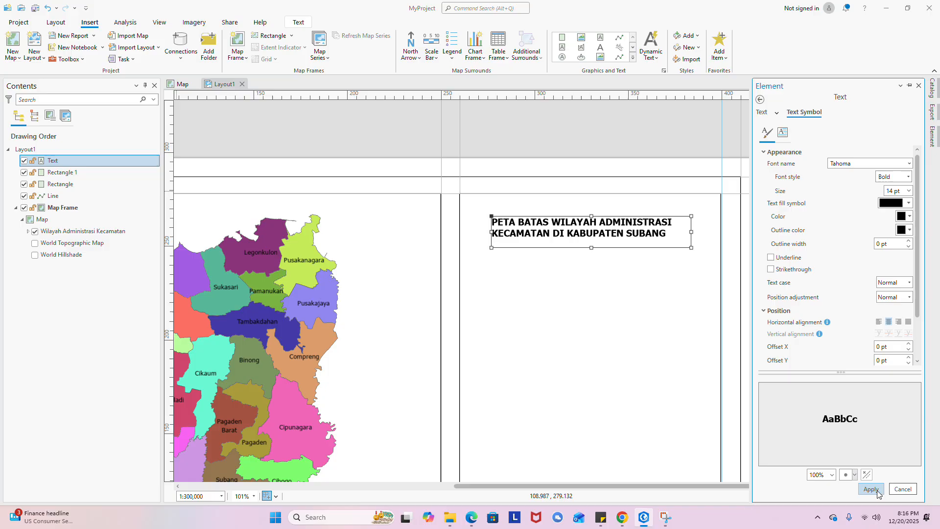
left_click(651, 299)
scroll(637, 232, "down", 3)
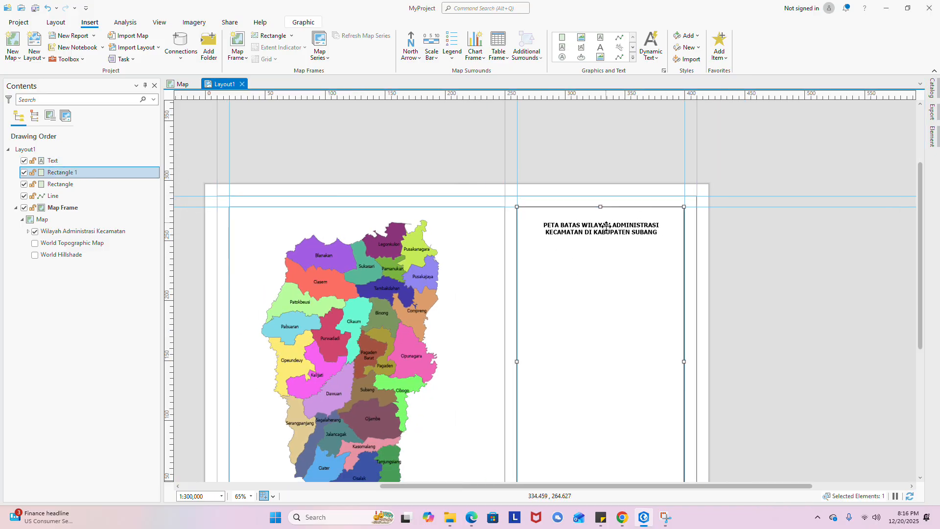
- Drag the two-line title up to the top edge of Rectangle 1
left_click(606, 229)
scroll(607, 230, "up", 3)
left_click_drag(609, 231, 610, 216)
left_click(618, 195)
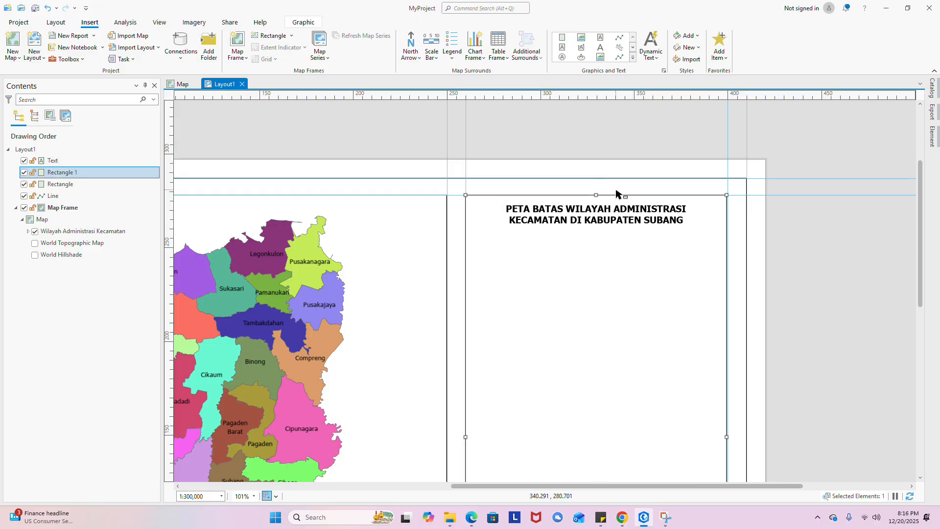
scroll(614, 198, "down", 5)
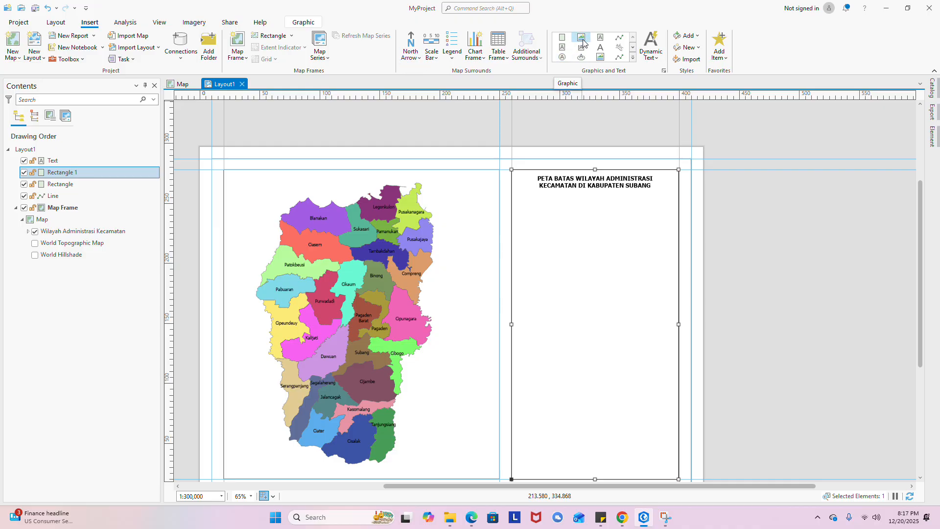
left_click(419, 60)
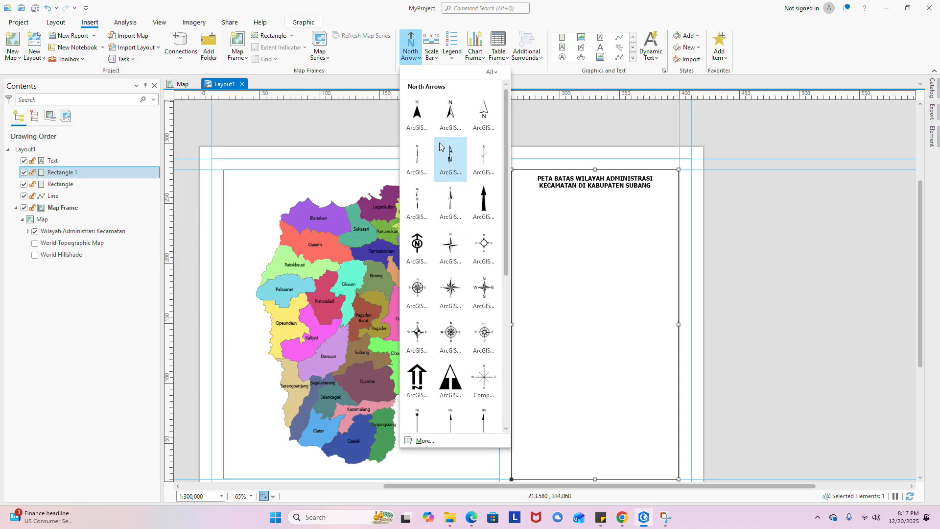
left_click(528, 122)
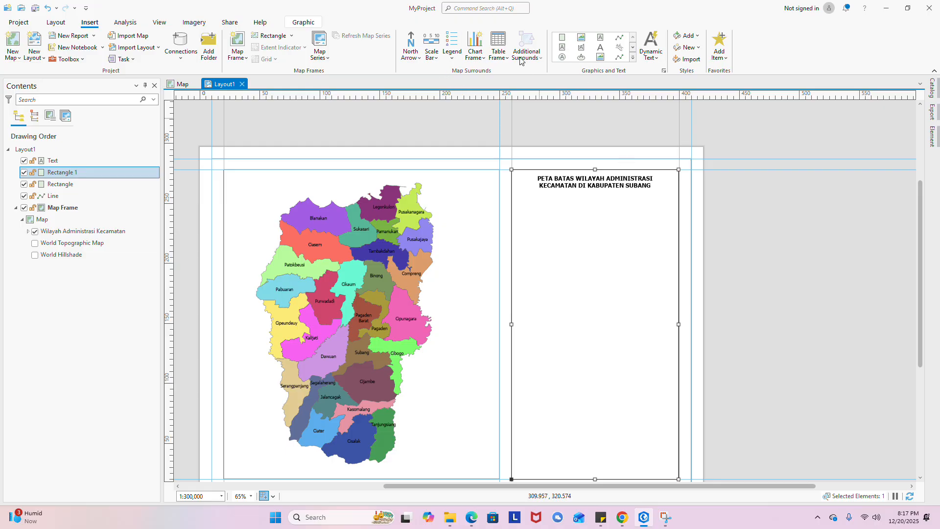
- Insert a picture on the layout and browse to C:\Kartografi Digital for the image
left_click(579, 43)
left_click(602, 159)
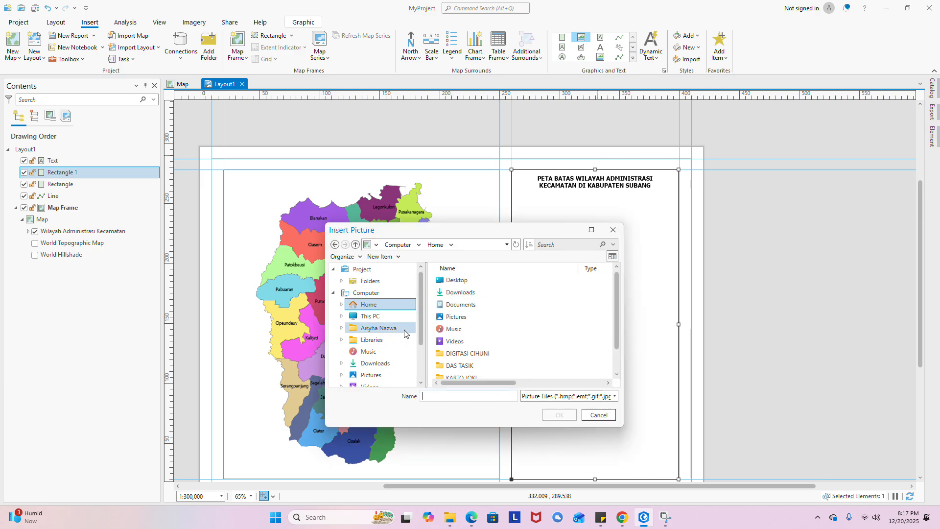
left_click(390, 316)
scroll(382, 319, "down", 3)
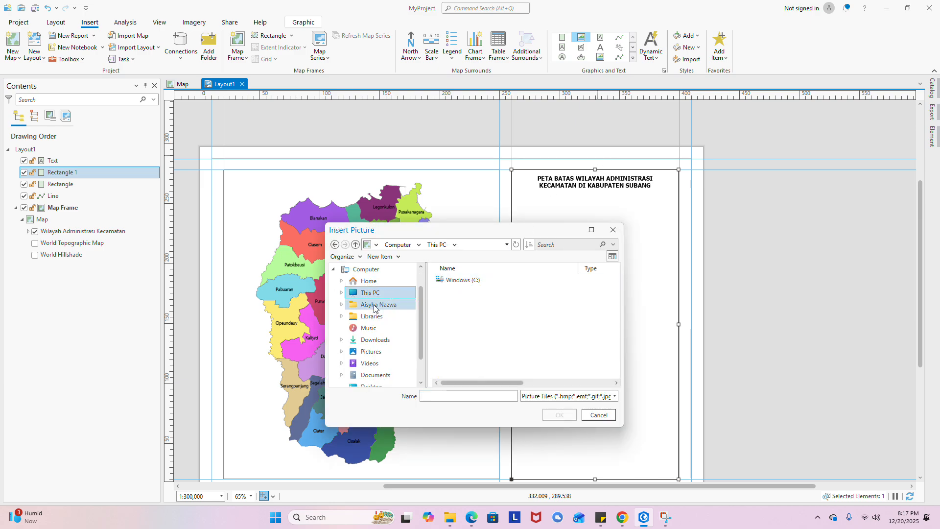
scroll(381, 320, "up", 3)
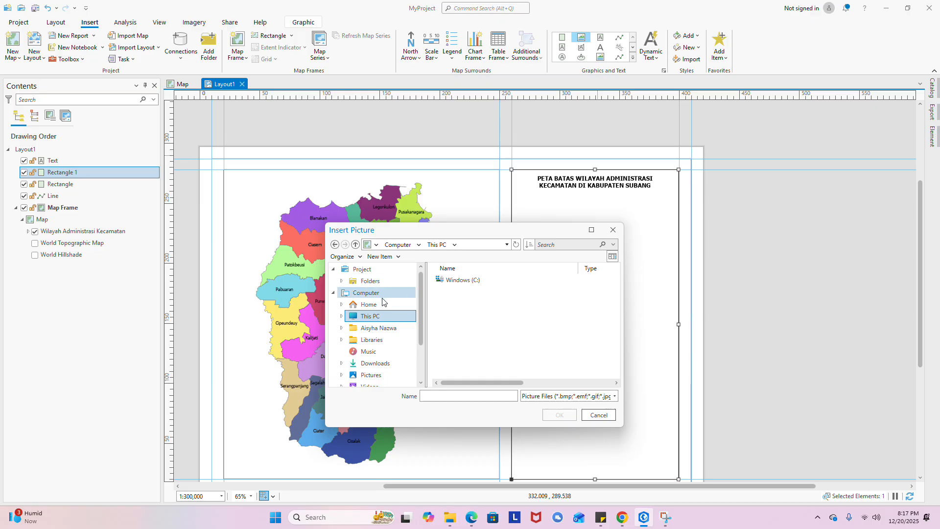
scroll(398, 332, "down", 1)
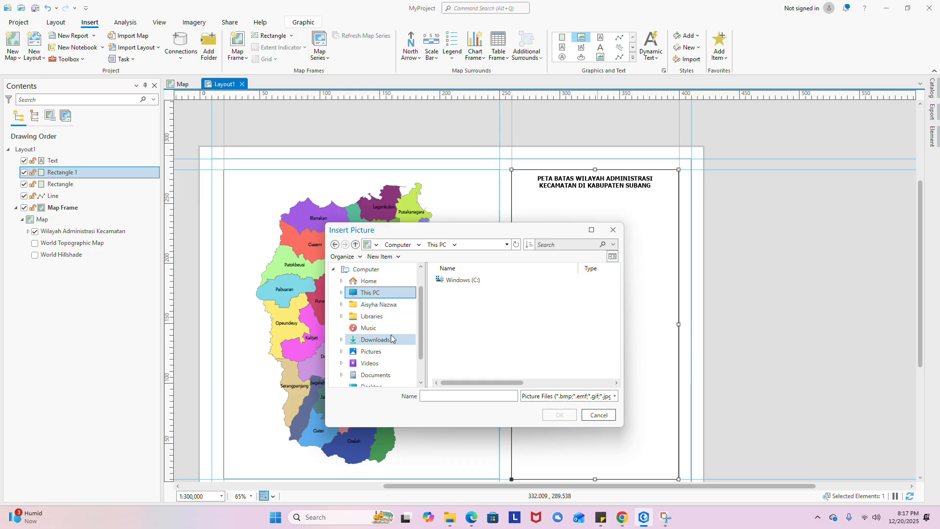
double_click(458, 280)
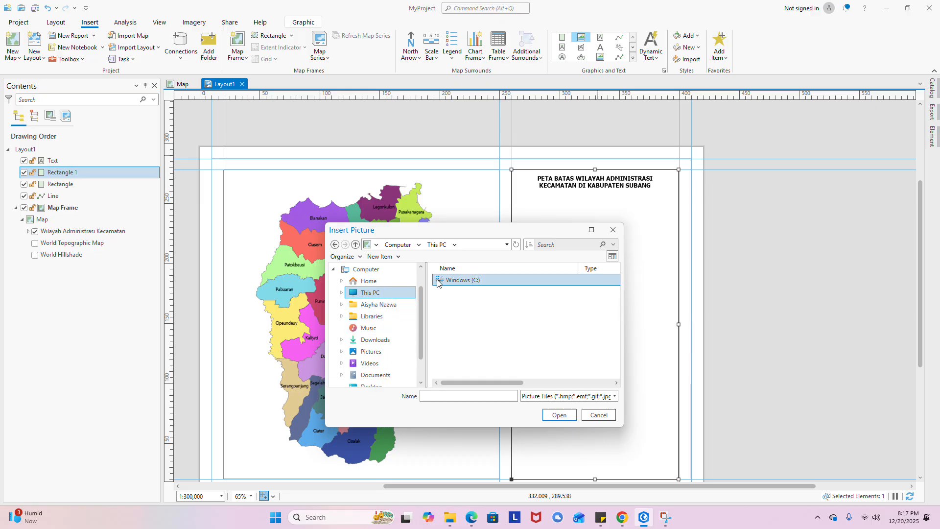
double_click(479, 332)
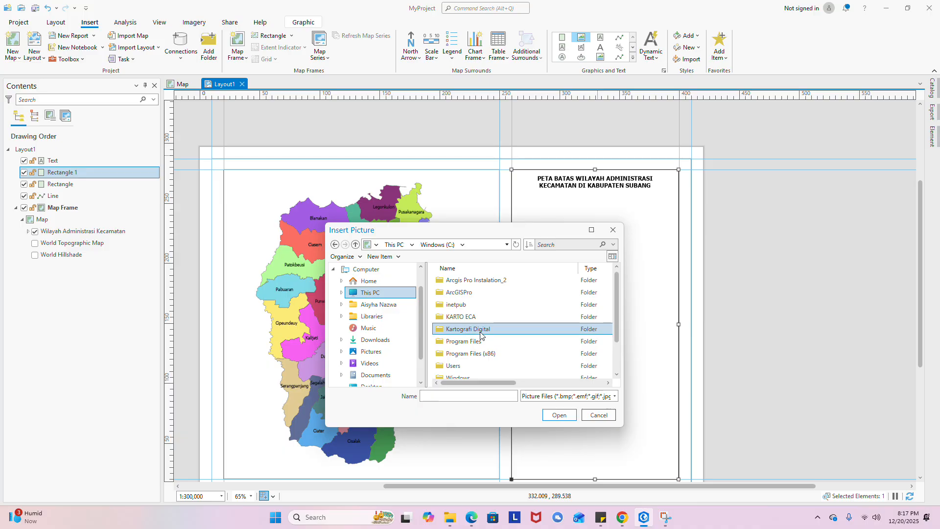
scroll(485, 302, "down", 1)
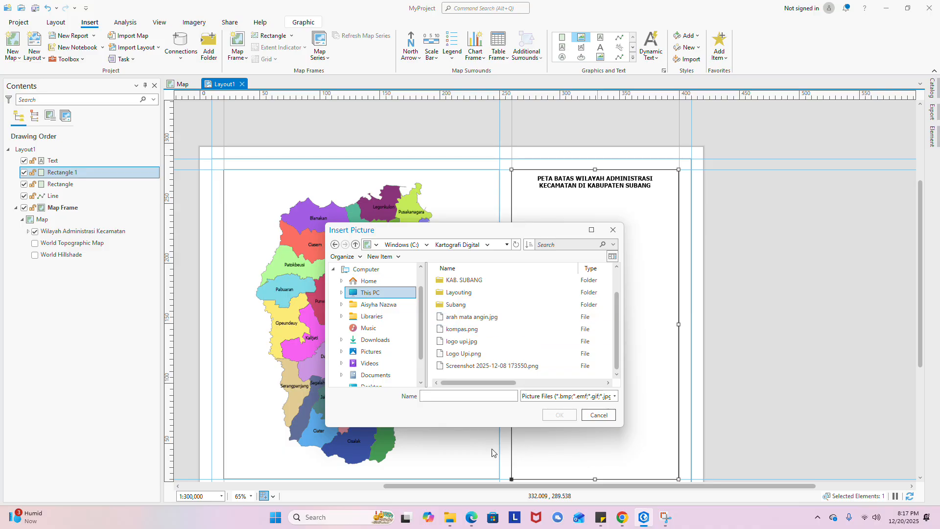
left_click(456, 522)
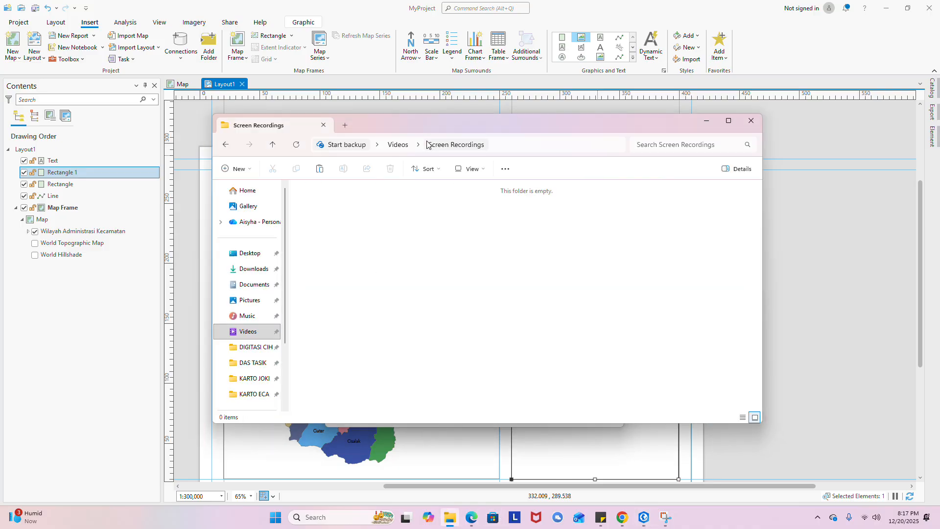
left_click(258, 348)
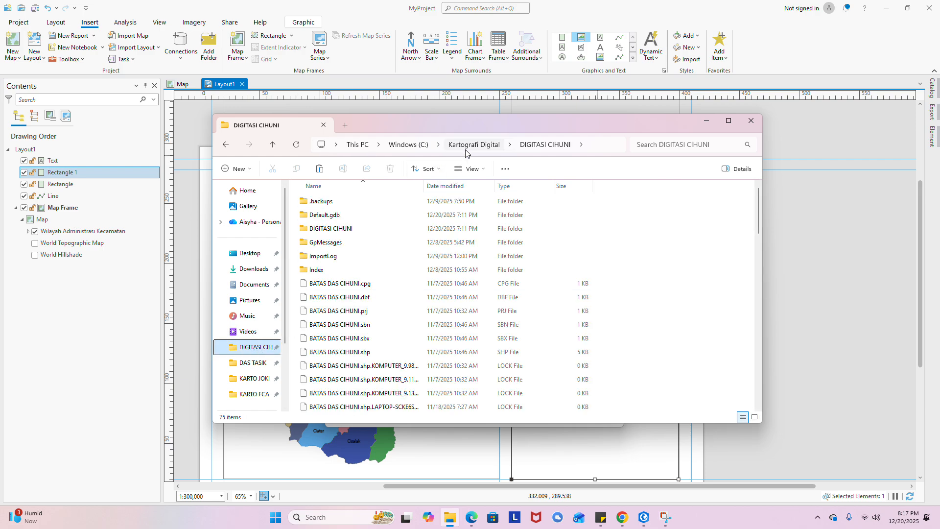
left_click(474, 144)
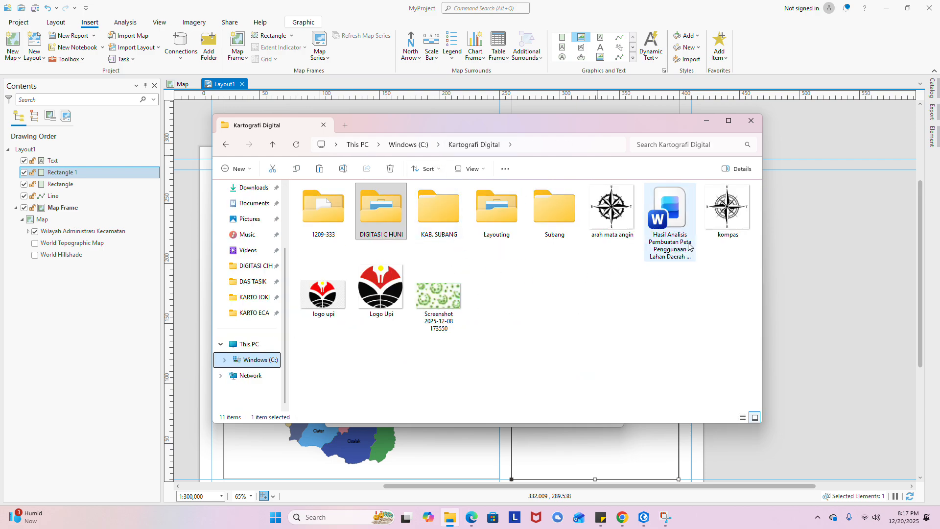
- Insert kompas.png as the compass image in the right panel below the title
left_click(707, 121)
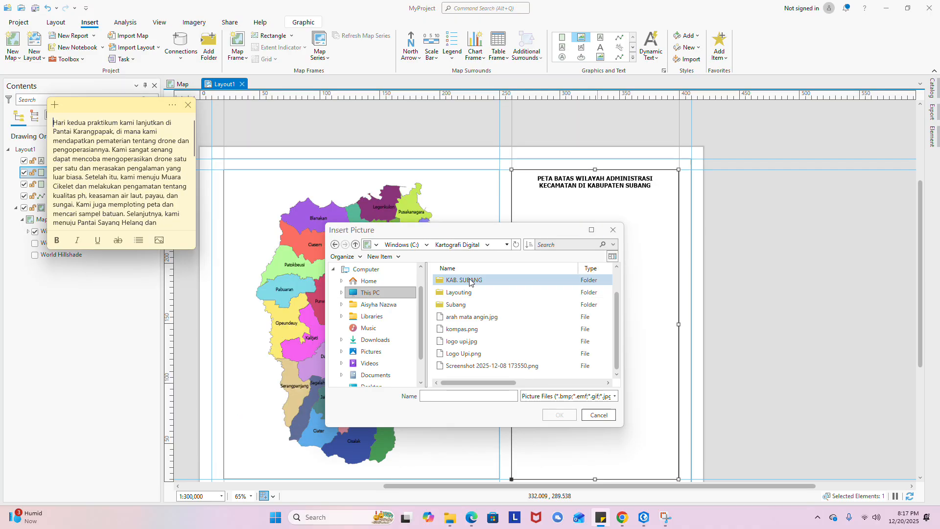
left_click(489, 323)
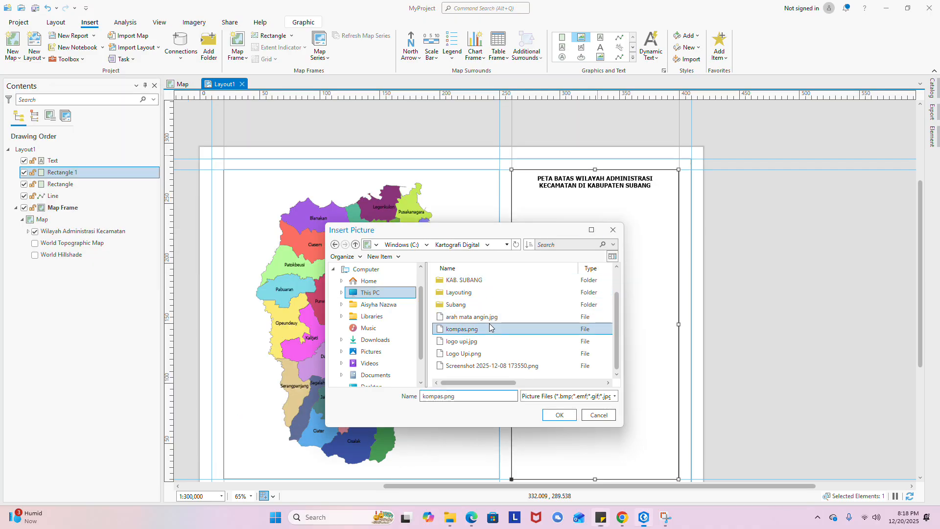
left_click(560, 414)
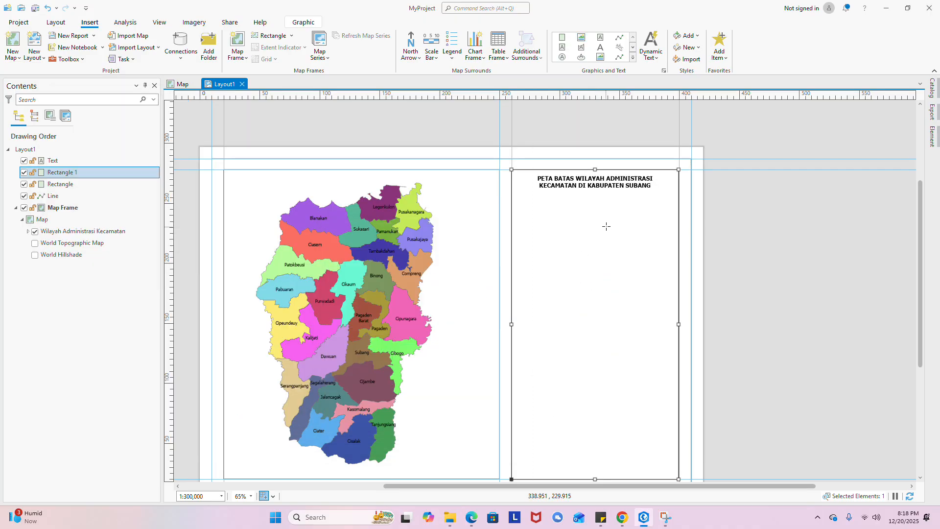
left_click(560, 213)
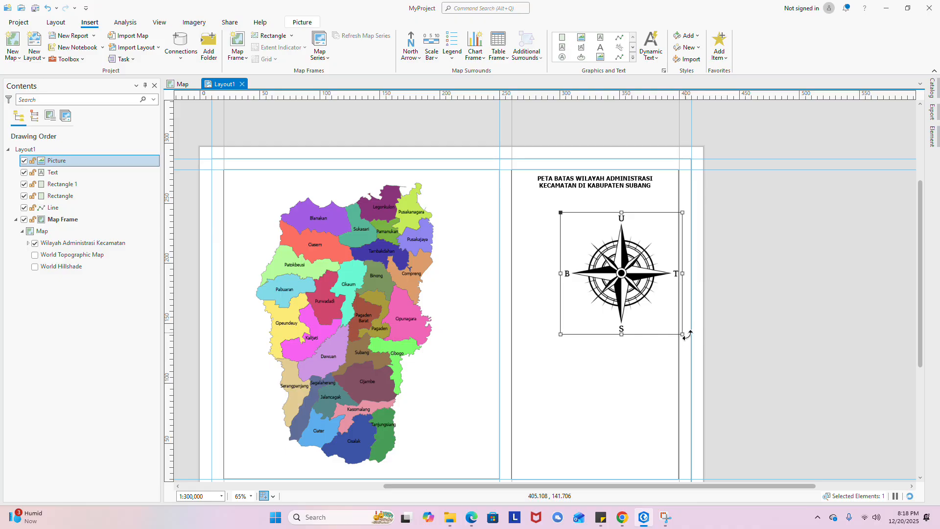
- Shrink the compass image to a smaller size under the title
left_click_drag(682, 334, 598, 250)
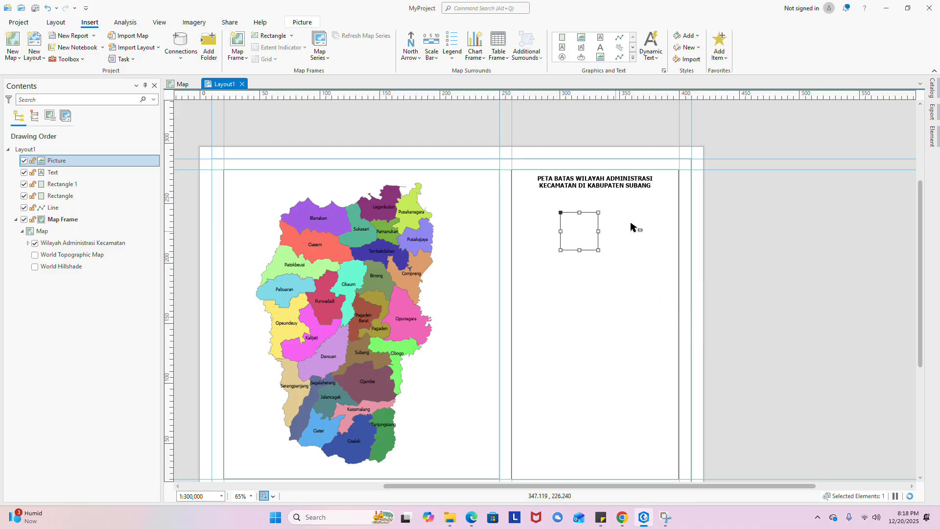
scroll(632, 227, "up", 3)
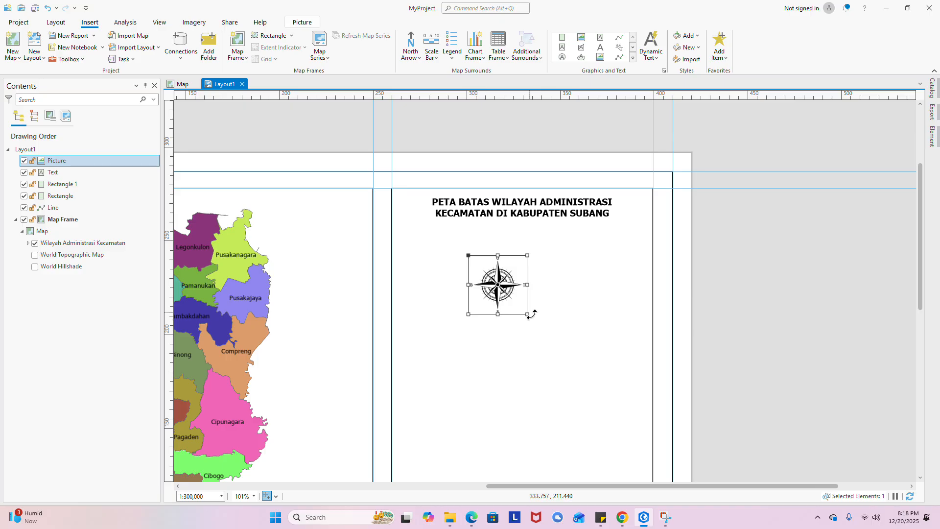
left_click_drag(527, 314, 525, 250)
left_click(591, 276)
scroll(579, 209, "down", 4)
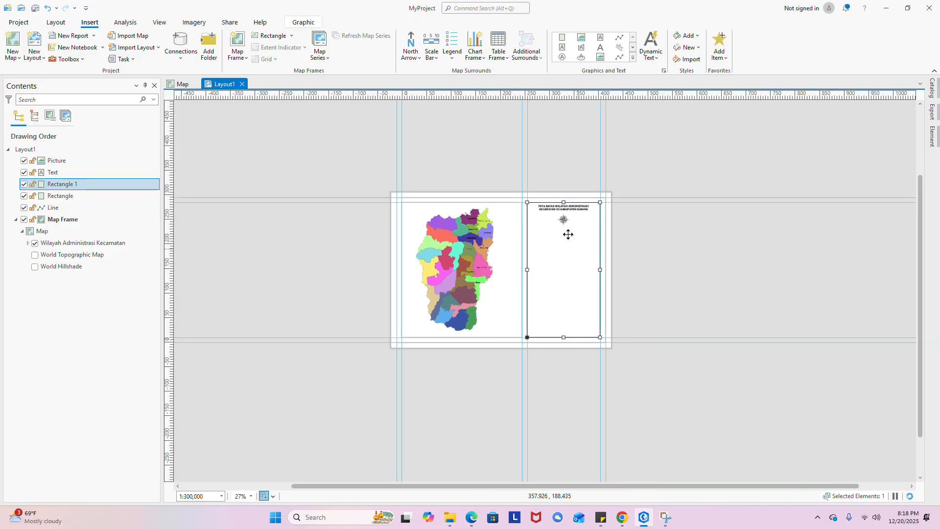
scroll(568, 234, "up", 4)
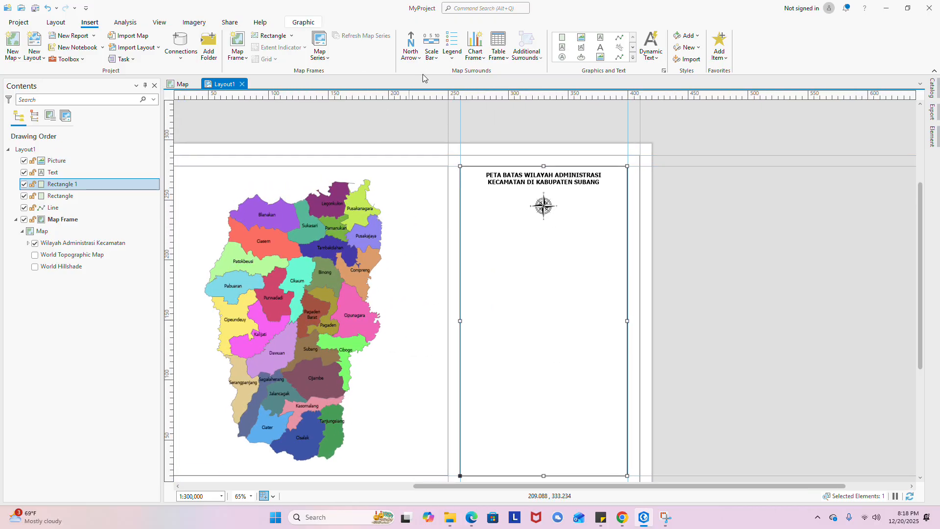
left_click(432, 49)
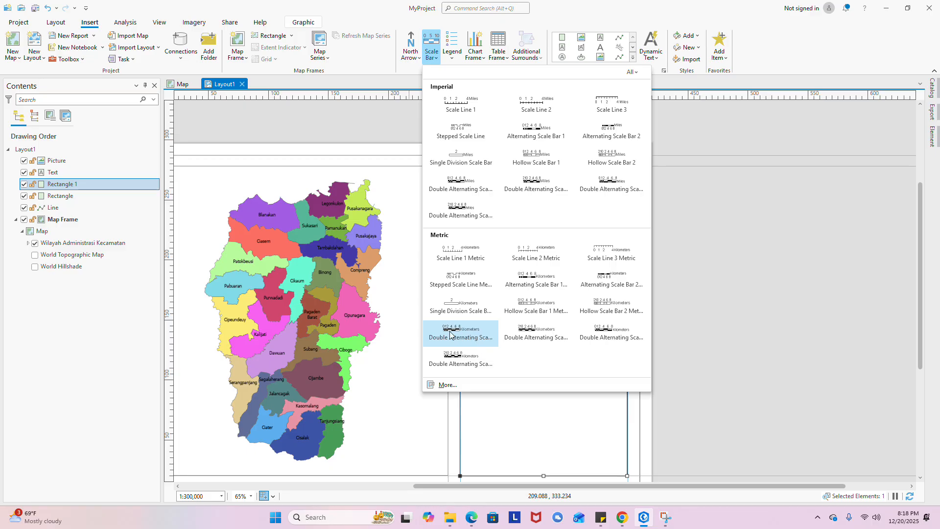
- Add a Metric Double Alternating scale bar (0–21.4 km) below the compass, sized wide and short
left_click(531, 337)
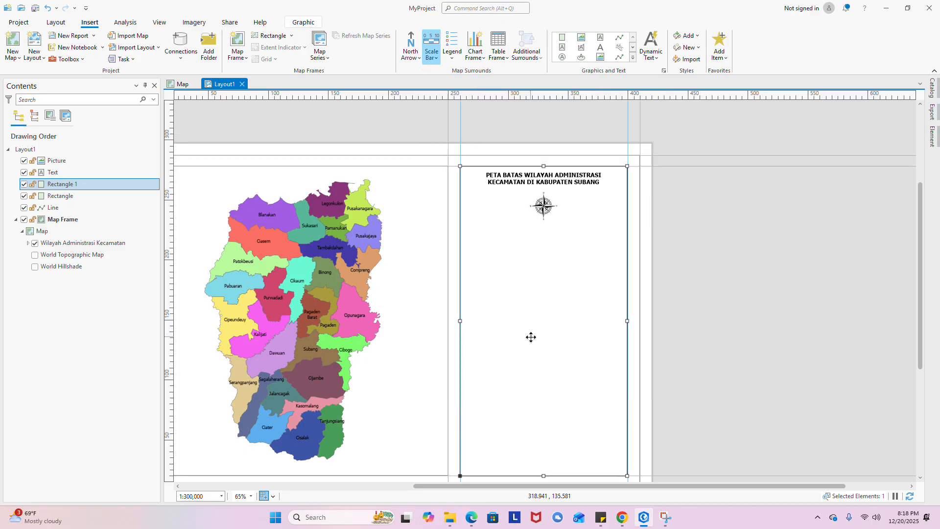
left_click(474, 232)
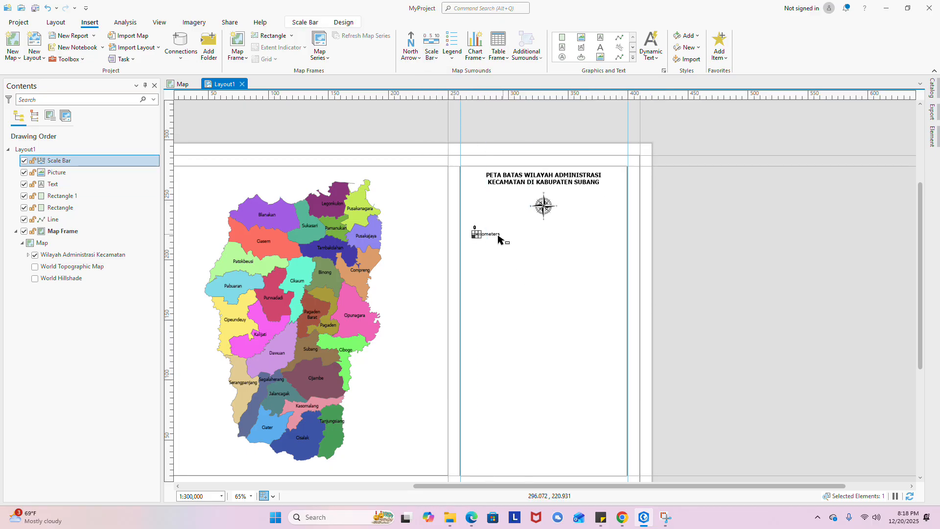
scroll(475, 235, "up", 3)
left_click_drag(484, 226, 674, 314)
scroll(662, 314, "down", 3)
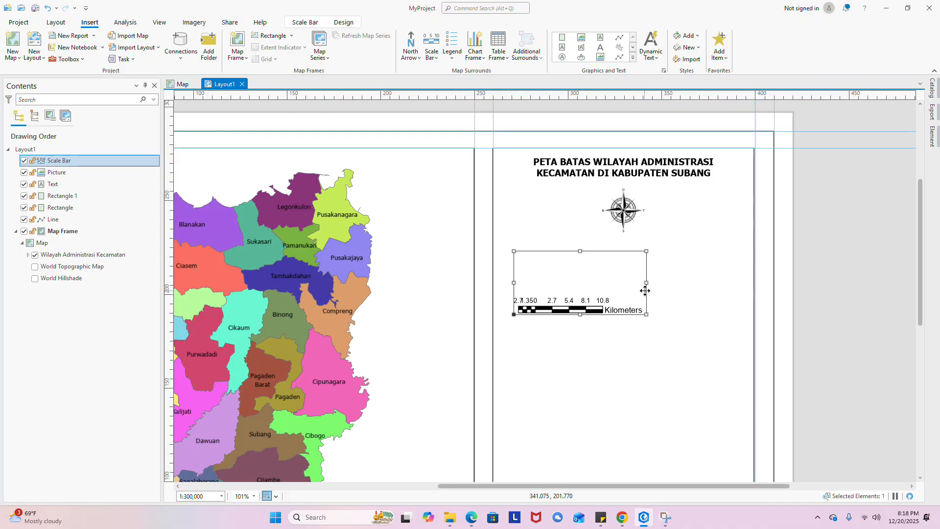
left_click_drag(646, 283, 742, 276)
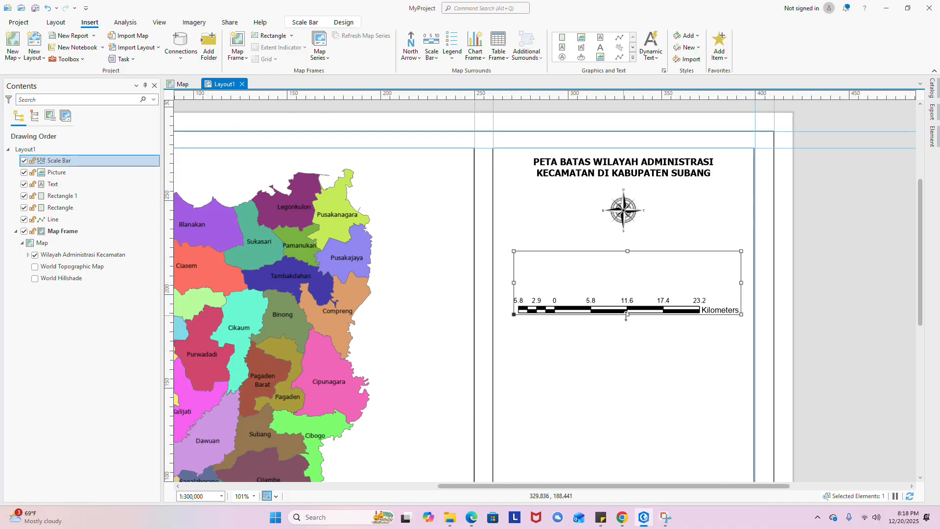
left_click_drag(627, 315, 627, 269)
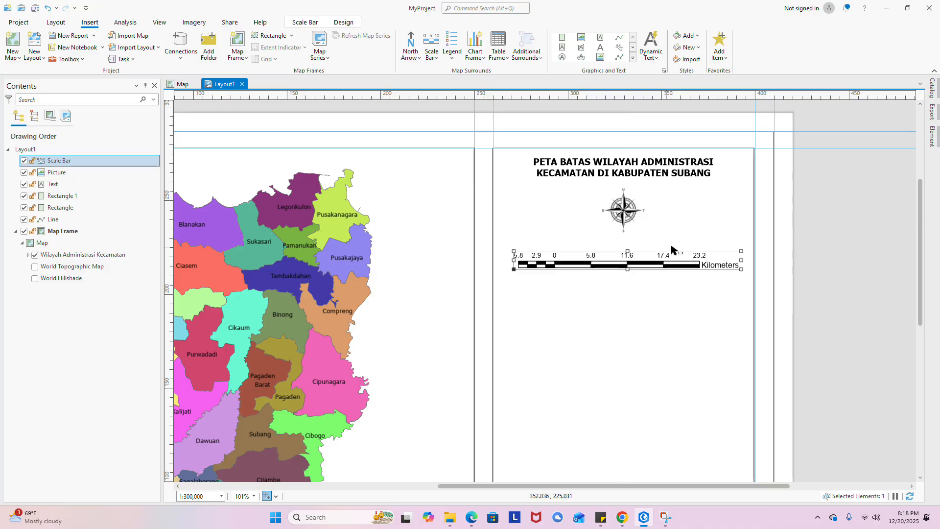
scroll(734, 260, "up", 3)
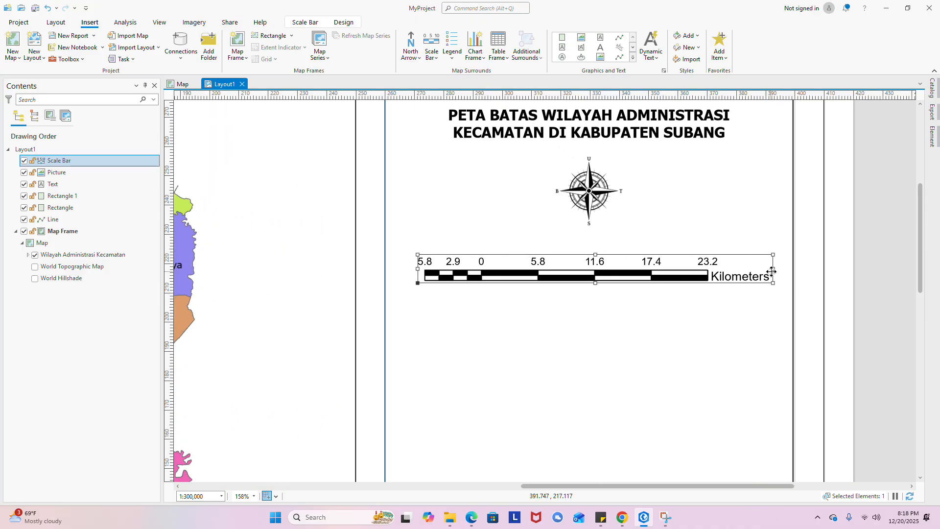
left_click_drag(772, 271, 752, 270)
- Narrow Rectangle 1 together with the scale bar, which now reads 0 to 19.2 km
left_click(738, 269, "shift")
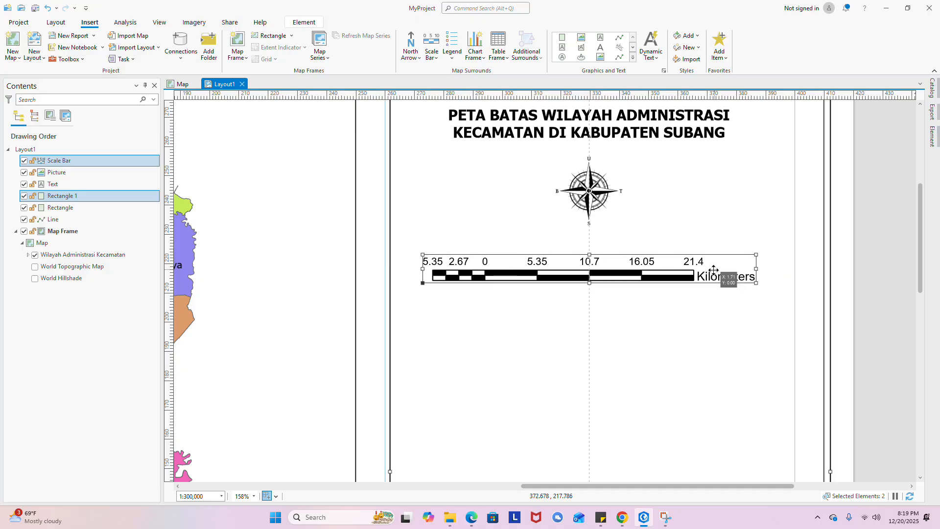
scroll(705, 269, "down", 4)
scroll(719, 215, "up", 2)
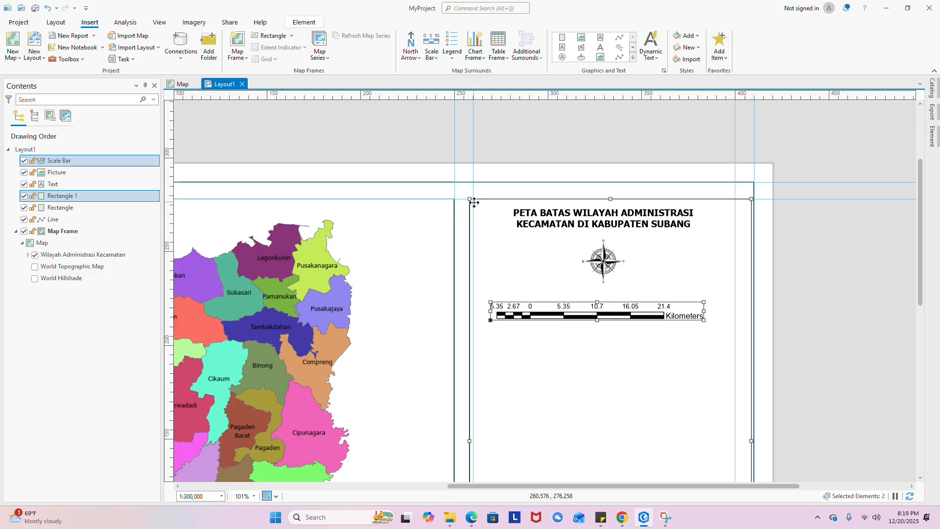
left_click_drag(474, 202, 473, 200)
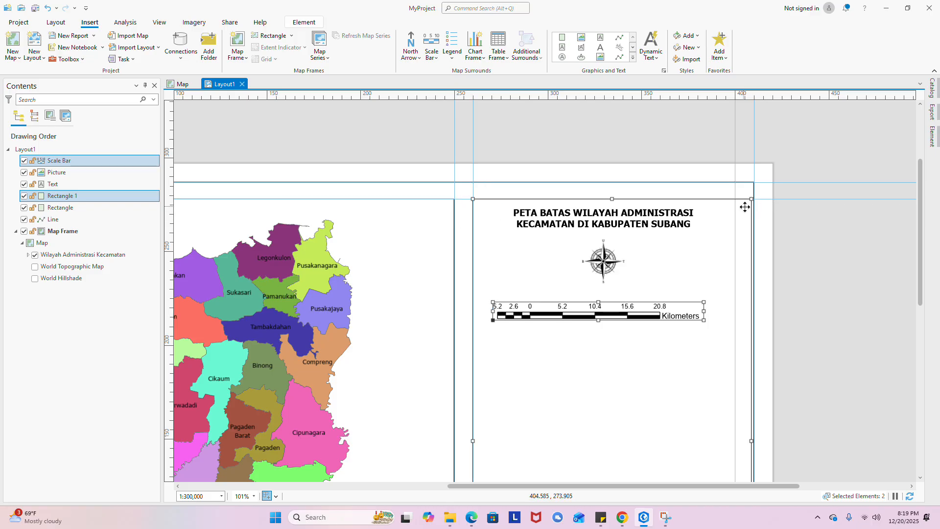
left_click_drag(751, 199, 735, 199)
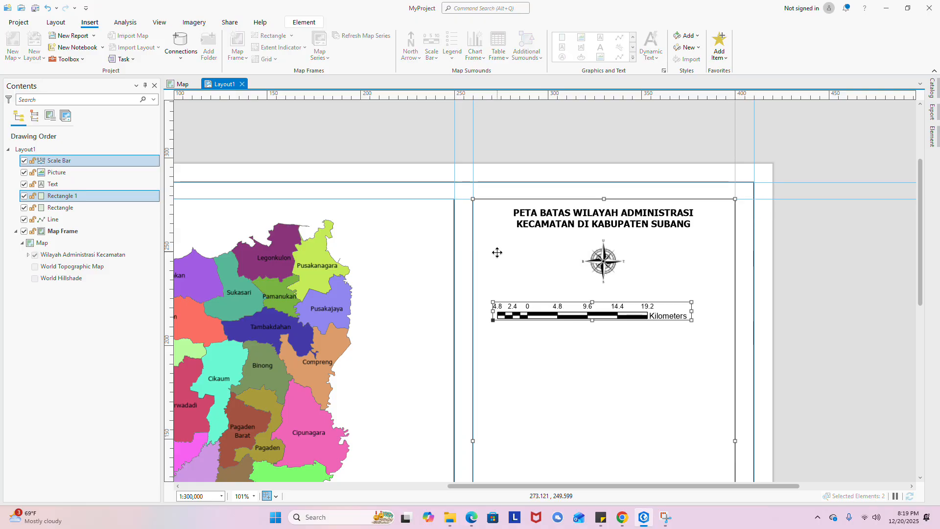
- Hide Rectangle 1 by unchecking it in the Contents pane
left_click(24, 195)
scroll(510, 140, "down", 3)
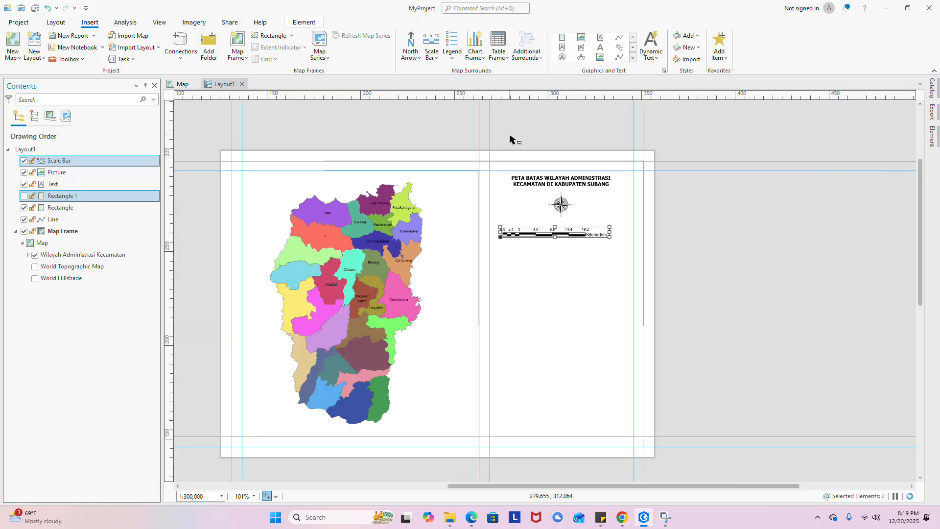
scroll(510, 140, "down", 2)
scroll(504, 166, "up", 5)
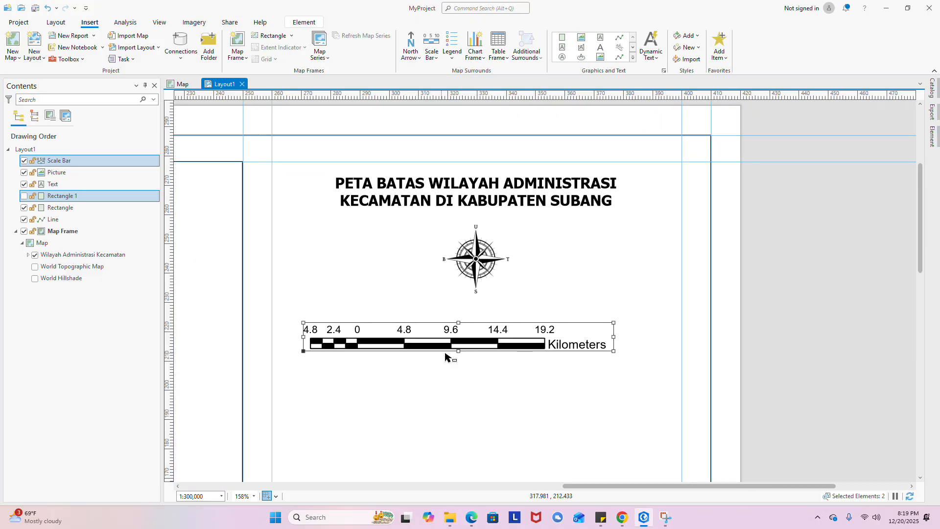
right_click(476, 346)
- In the scale bar's properties, change the unit label text from Kilometers to KM
left_click(487, 267)
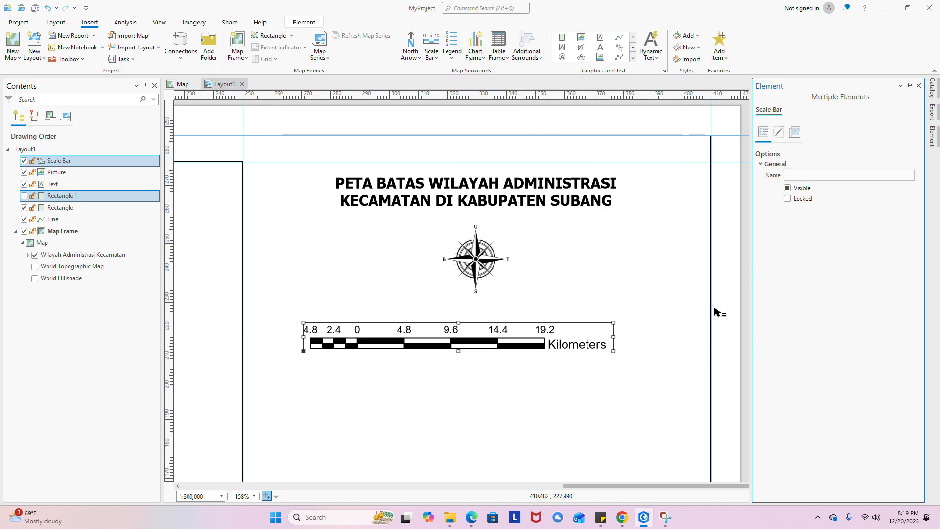
left_click(795, 133)
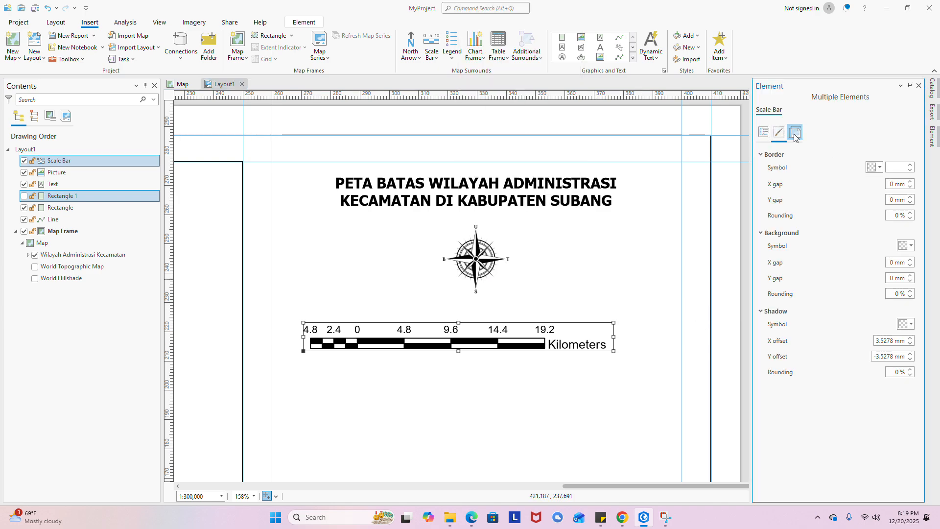
left_click(795, 133)
left_click(763, 132)
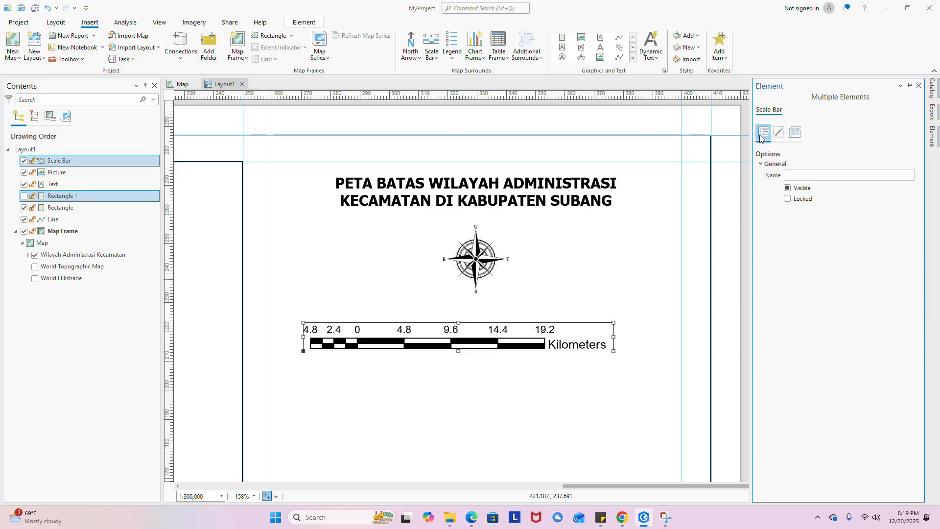
left_click(576, 346)
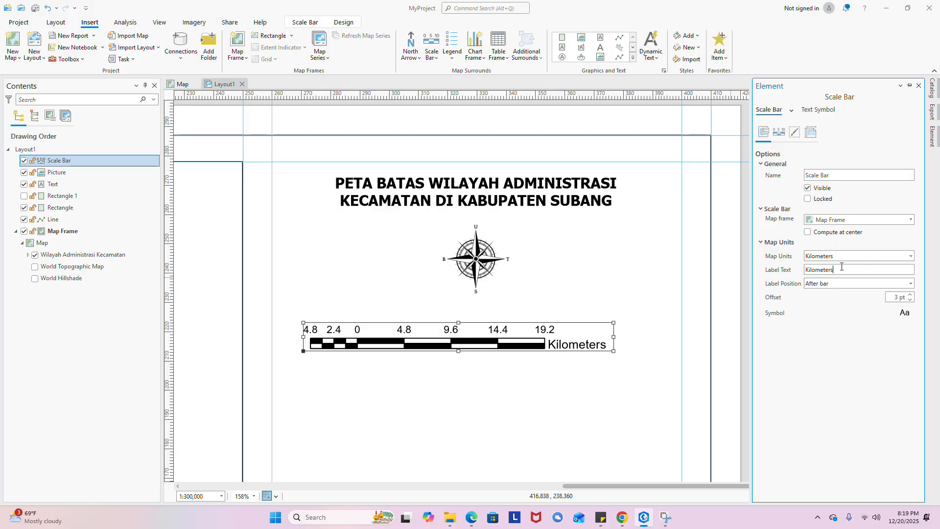
left_click_drag(841, 269, 805, 273)
type("k")
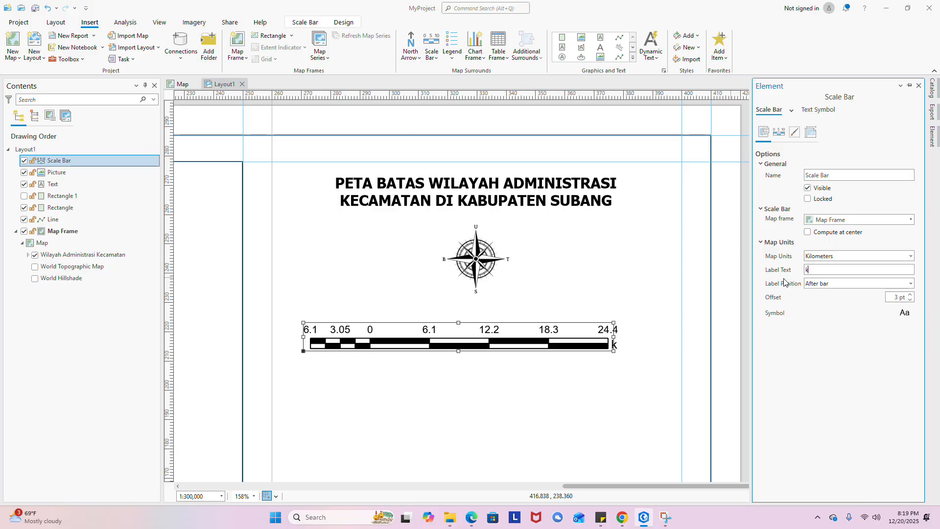
type("m")
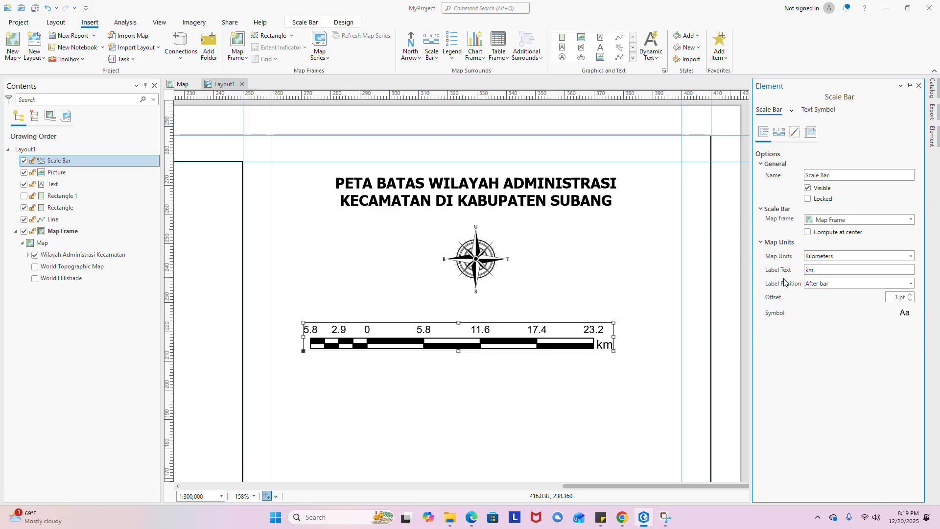
key("BackSpace")
key("BackSpace")
type("KM")
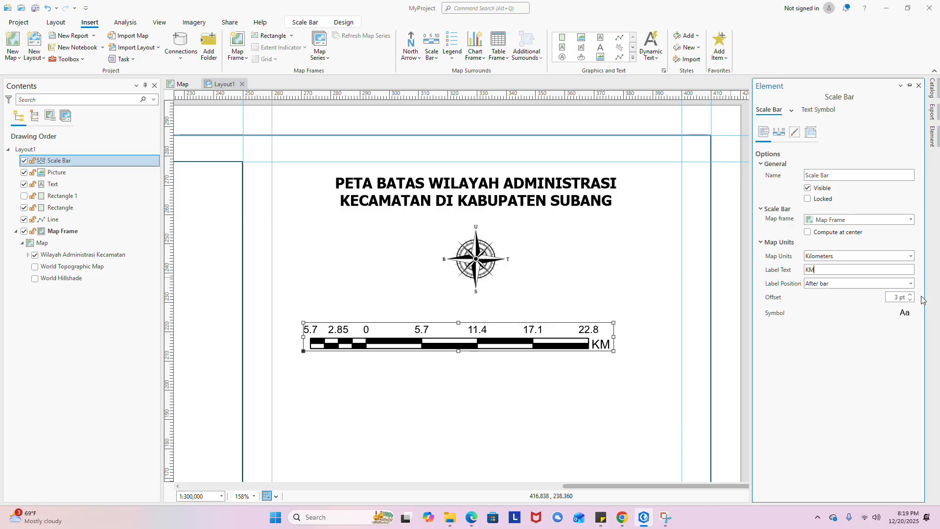
- Try the KM label positions and settle on Below right
left_click(911, 283)
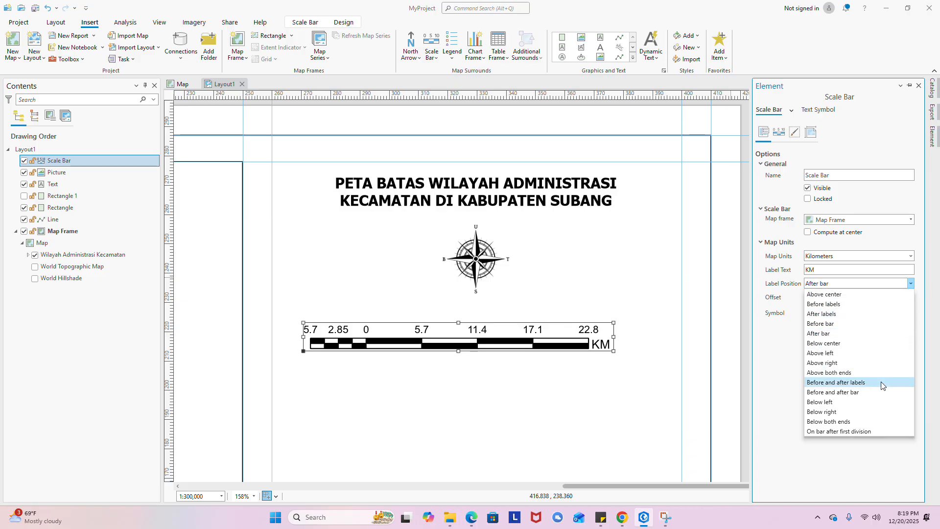
left_click(832, 421)
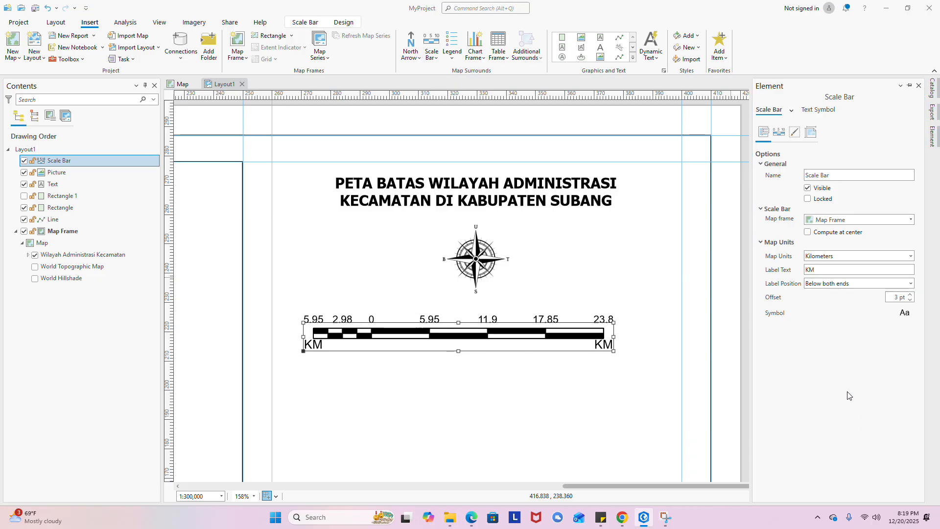
left_click(911, 284)
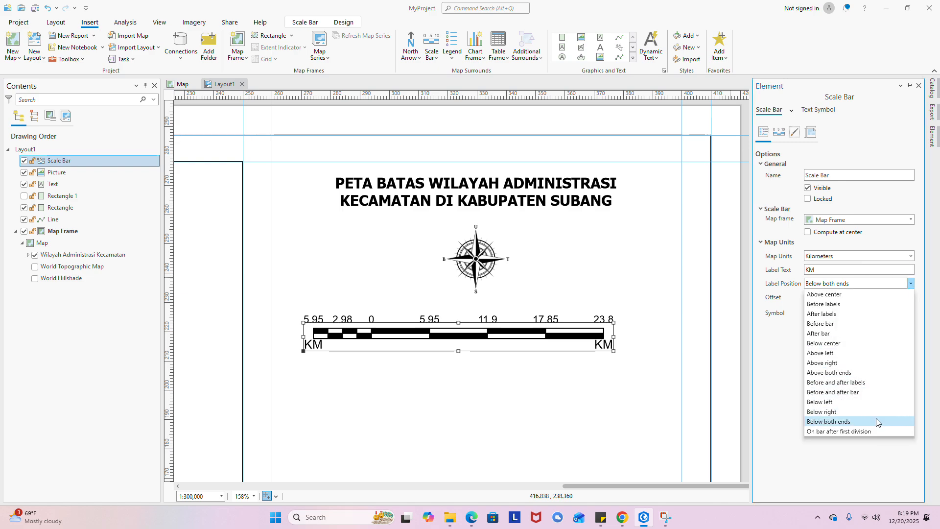
left_click(857, 373)
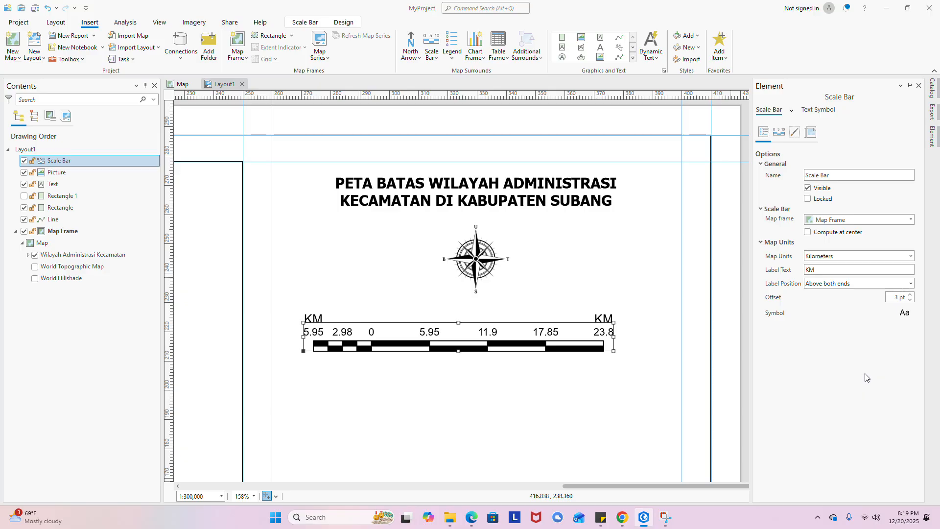
left_click(872, 283)
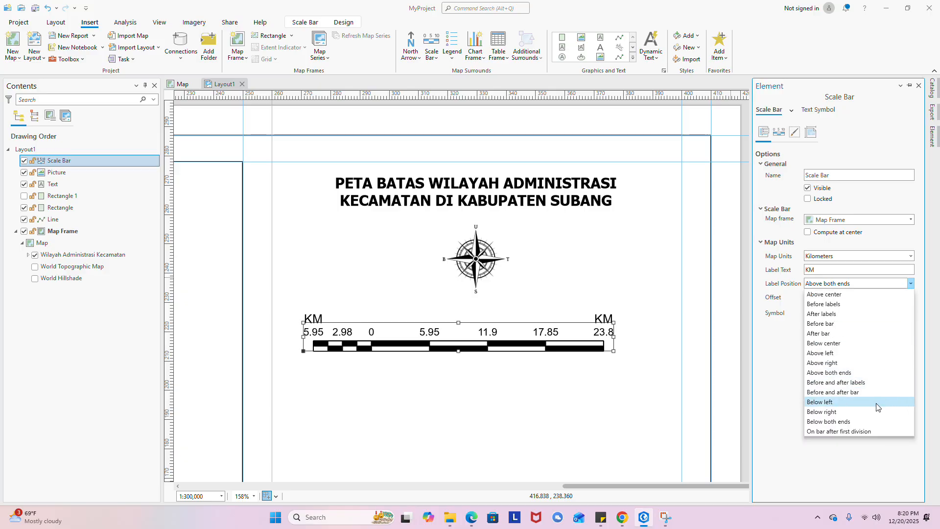
left_click(857, 403)
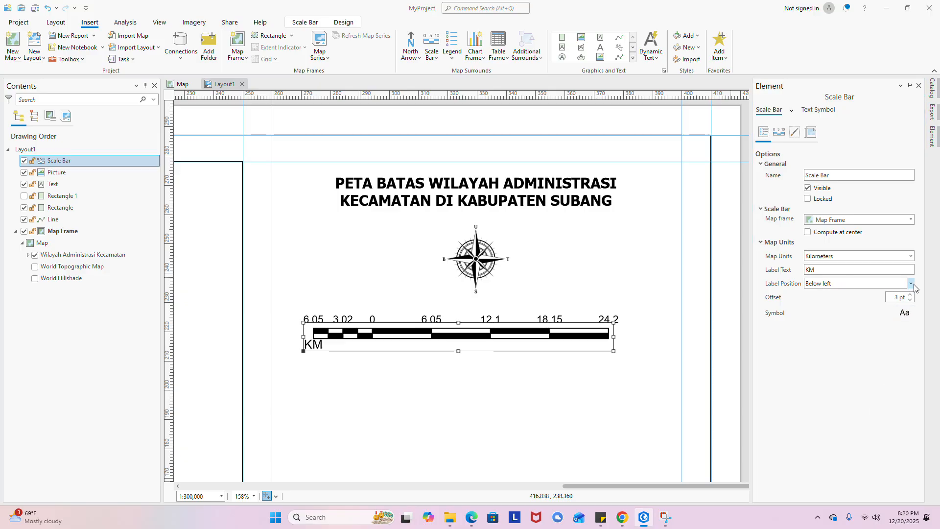
left_click(910, 284)
left_click(879, 411)
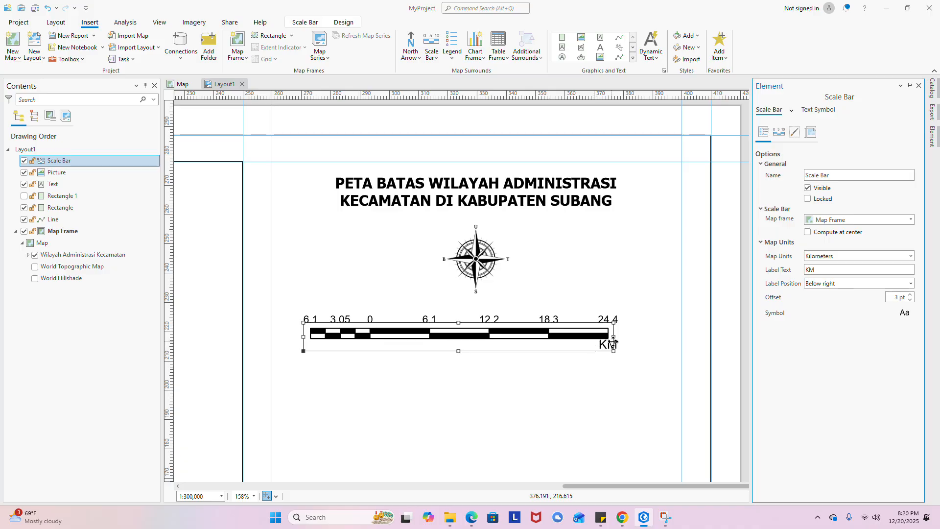
- Stretch the scale bar to read 0 to 27 KM, with 3.38 and 6.75 marks, centred under the compass
left_click_drag(614, 336, 585, 335)
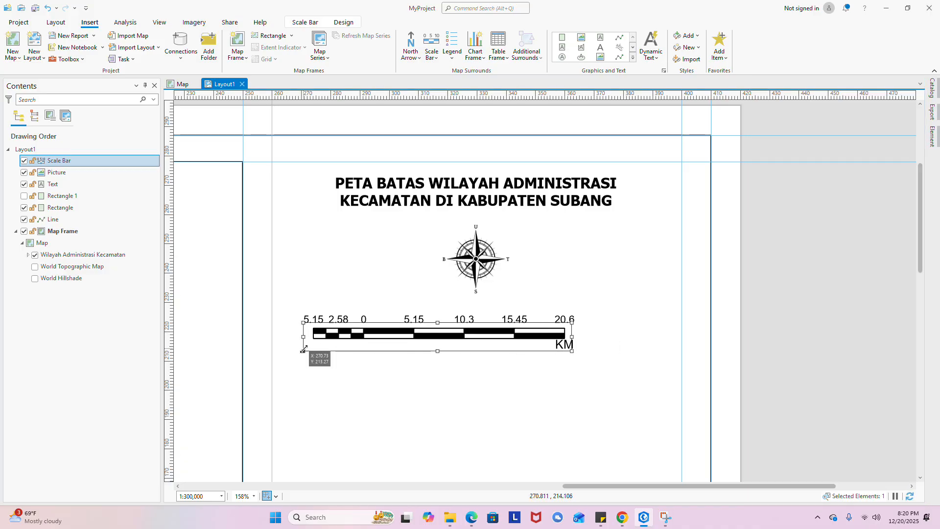
left_click_drag(304, 337, 329, 337)
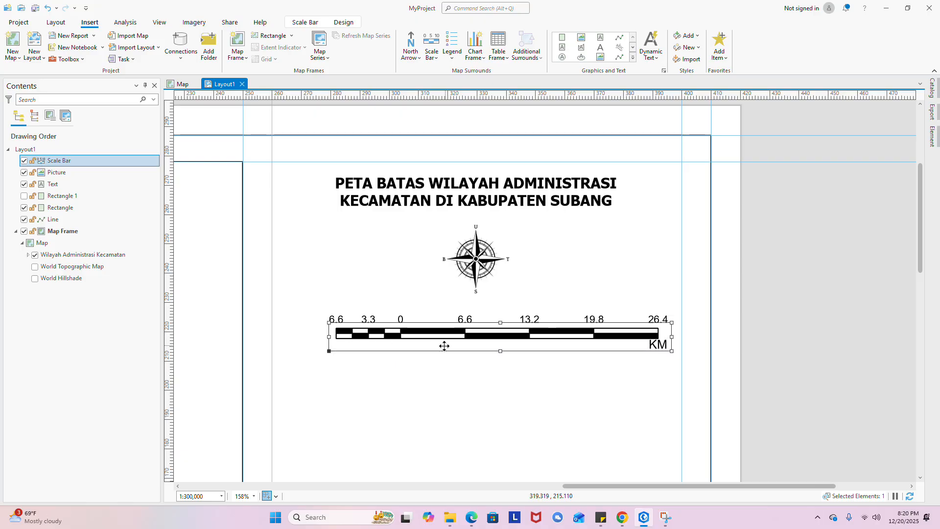
mouse_move(329, 337)
left_mouse_down()
mouse_move(313, 337)
mouse_move(328, 337)
left_mouse_up()
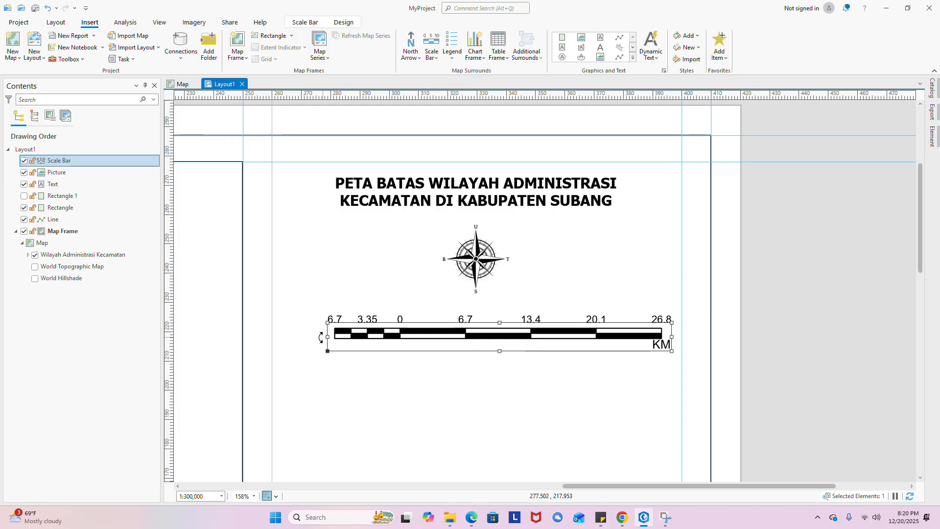
mouse_move(321, 337)
left_mouse_down()
mouse_move(309, 329)
mouse_move(328, 338)
mouse_move(318, 337)
left_mouse_up()
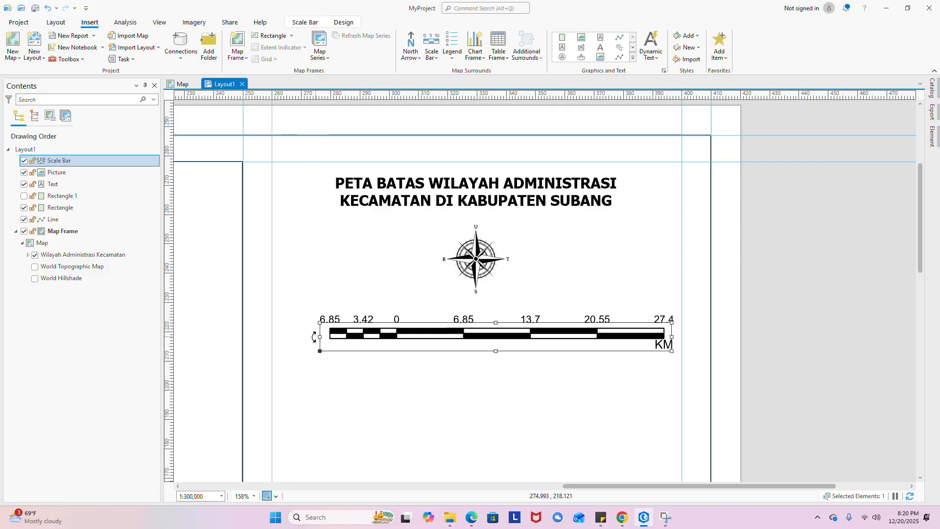
left_click_drag(319, 337, 314, 337)
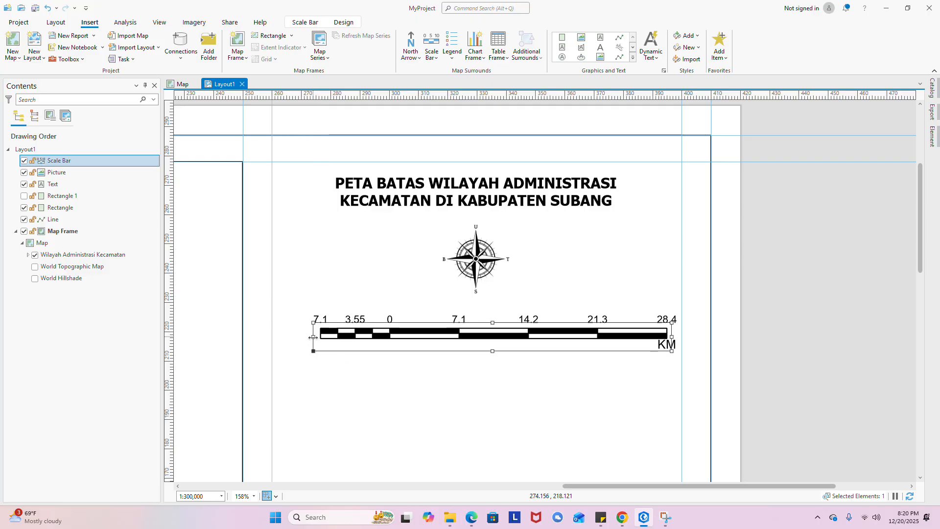
left_click_drag(672, 338, 664, 337)
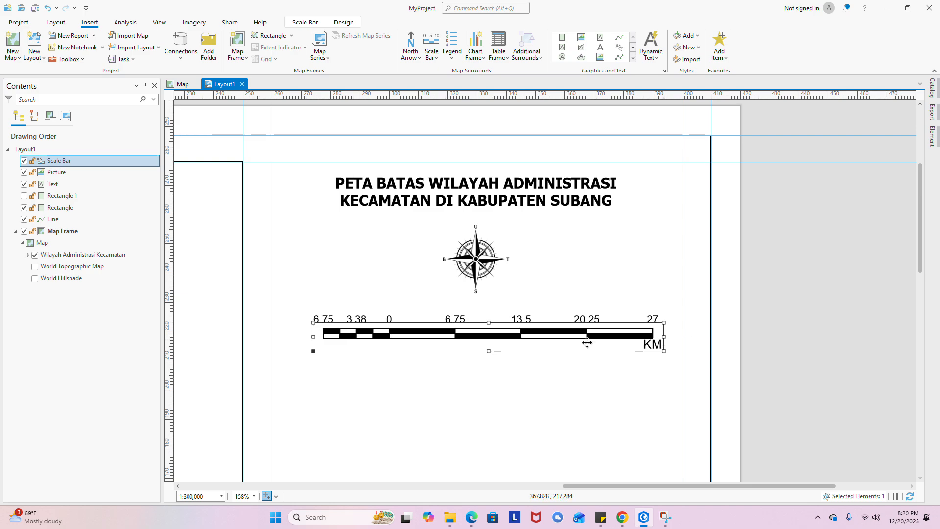
left_click(615, 406)
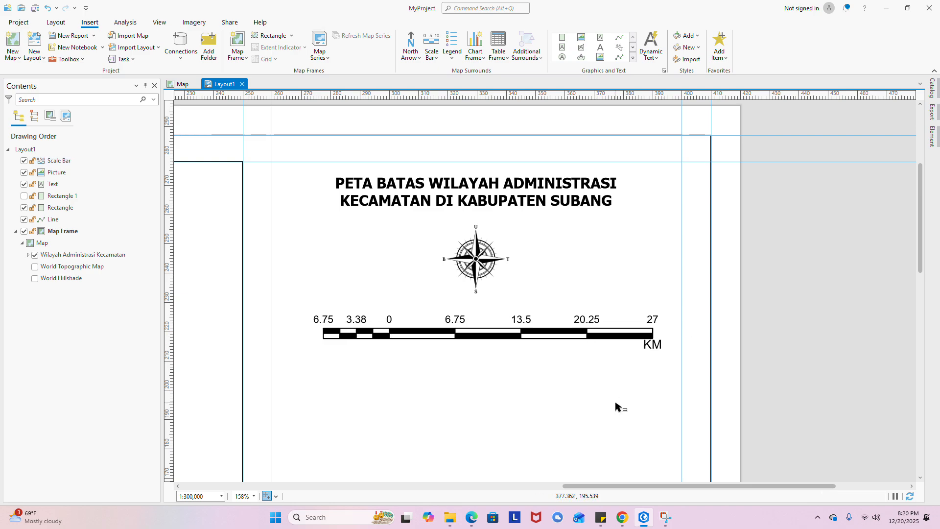
mouse_move(509, 339)
left_mouse_down()
mouse_move(498, 339)
mouse_move(499, 330)
left_mouse_up()
- Insert a rectangle text box below the scale bar reading 'SKALA 1 : 300.000'
key("Escape")
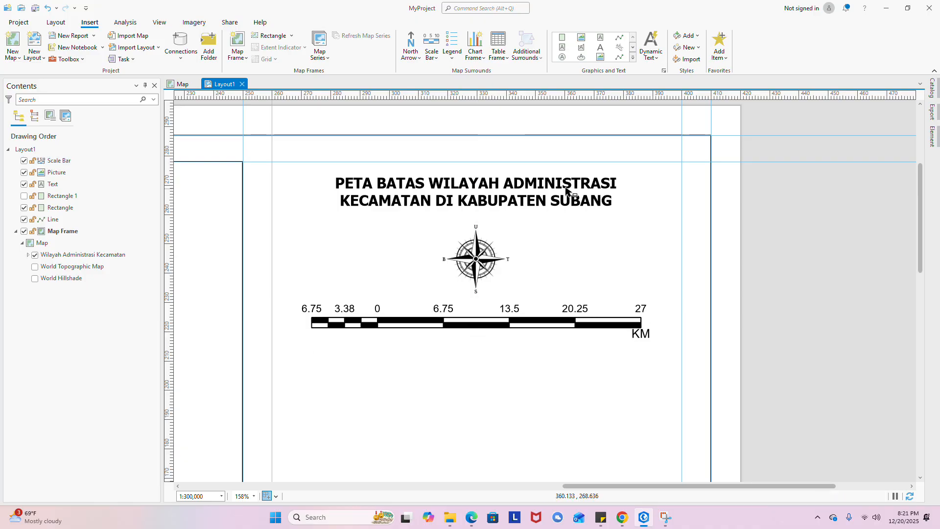
left_click(565, 51)
scroll(581, 208, "down", 4)
scroll(507, 271, "up", 2)
left_click(513, 277)
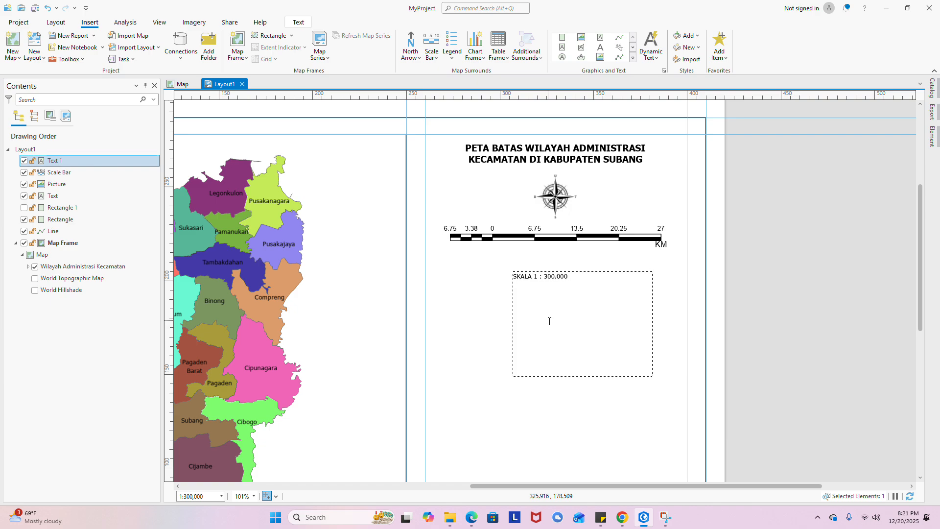
left_click(514, 302)
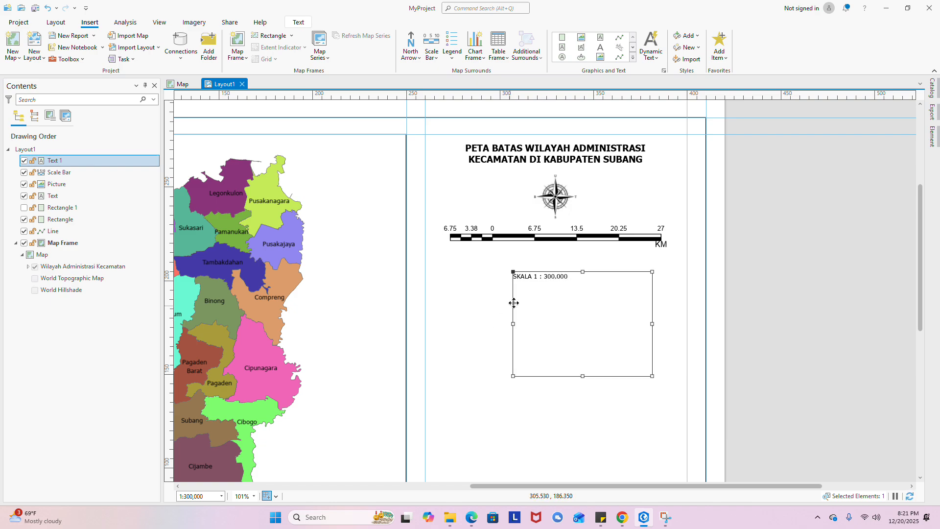
- Trim the SKALA text box to one line high and just wide enough for its text
left_click_drag(582, 376, 583, 279)
scroll(637, 272, "up", 4)
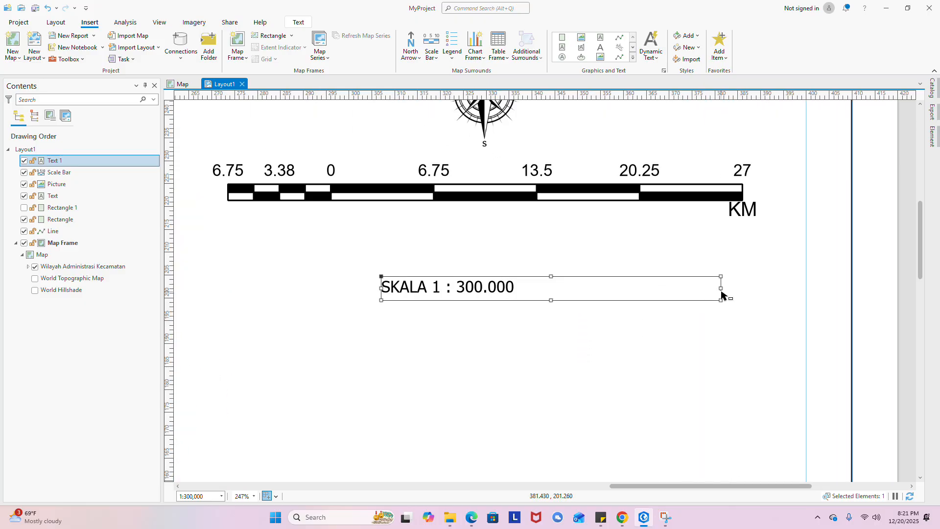
left_click_drag(721, 292, 525, 293)
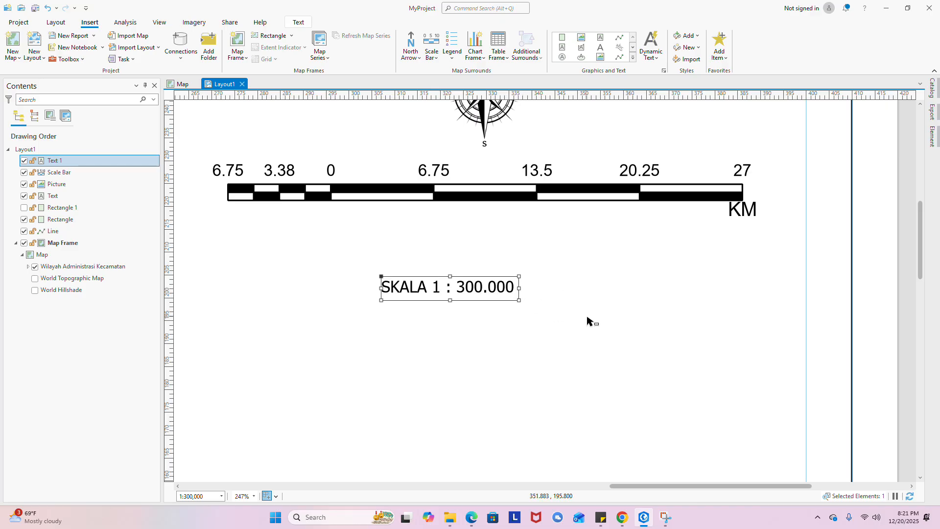
scroll(586, 319, "down", 2)
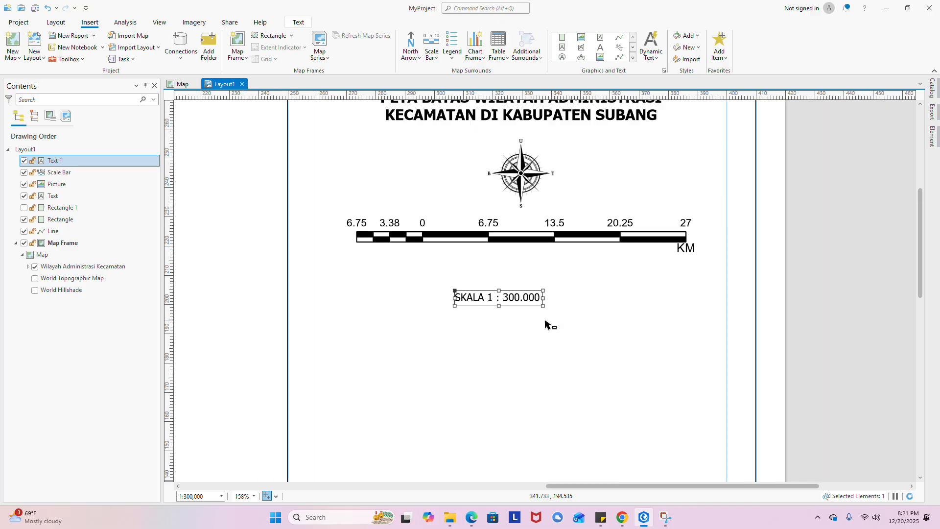
- Review the SKALA text's placement and text symbol properties and apply them
right_click(513, 308)
left_click(512, 322)
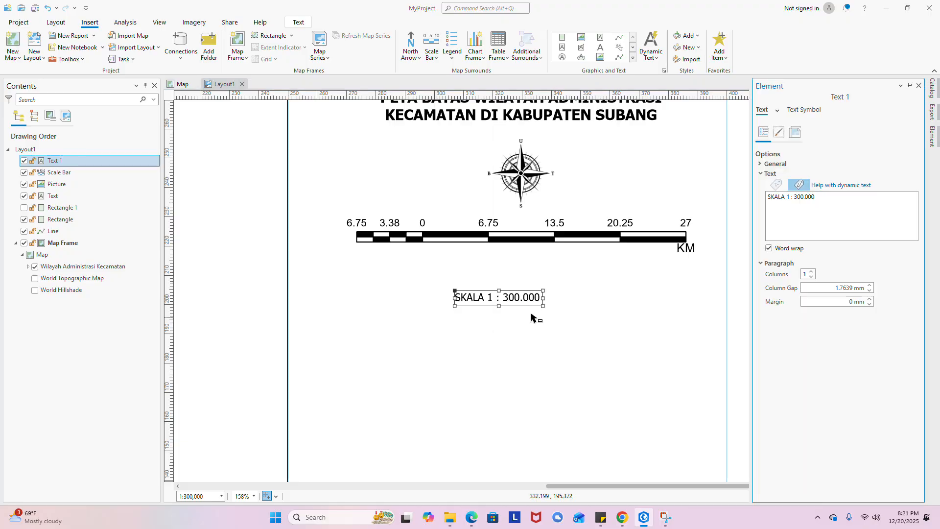
left_click(779, 131)
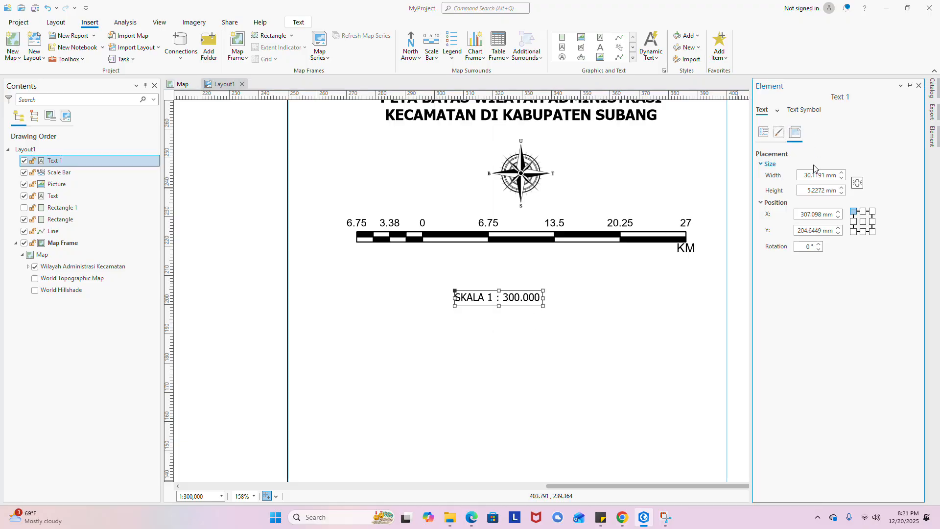
left_click(797, 111)
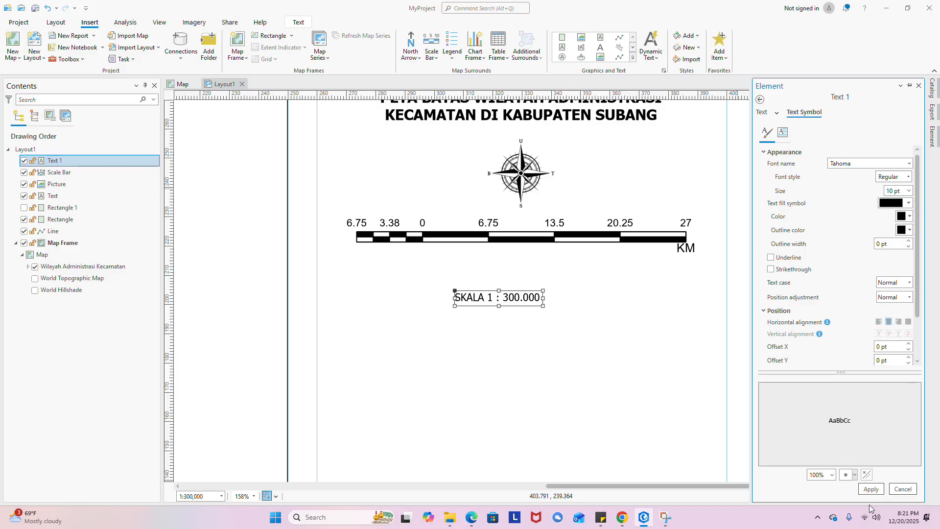
left_click(871, 490)
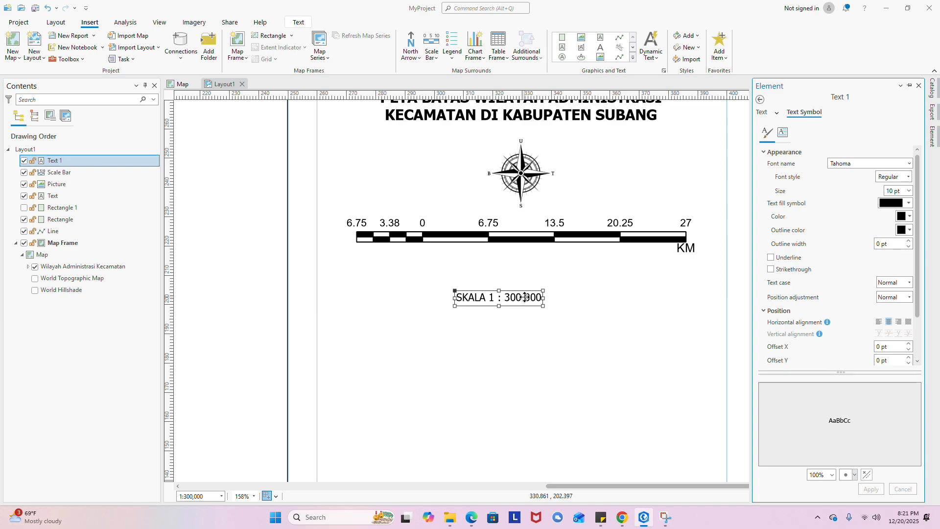
- Move the SKALA 1 : 300.000 text to sit centred directly beneath the scale bar
left_click_drag(519, 297, 542, 270)
left_click(612, 197)
scroll(613, 196, "down", 4)
- Insert a Legend 1 style legend below the SKALA text
scroll(598, 231, "up", 1)
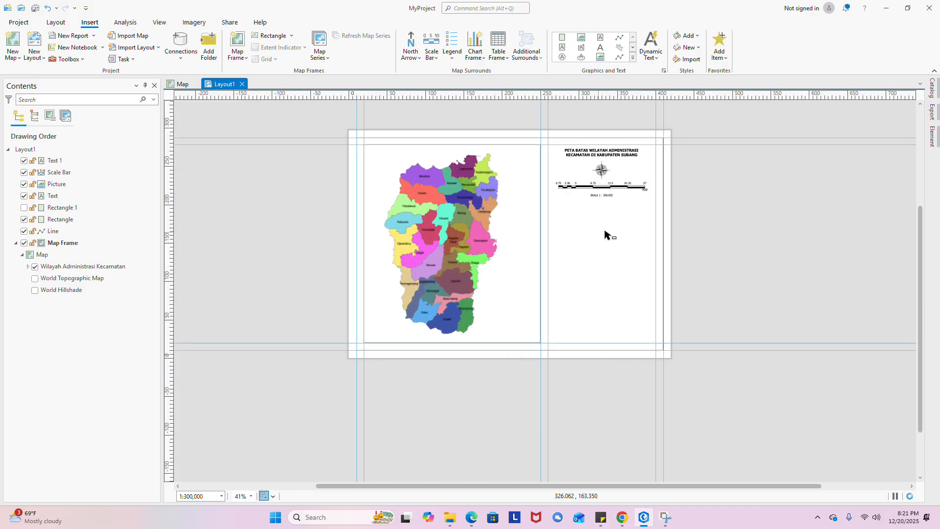
scroll(610, 210, "up", 2)
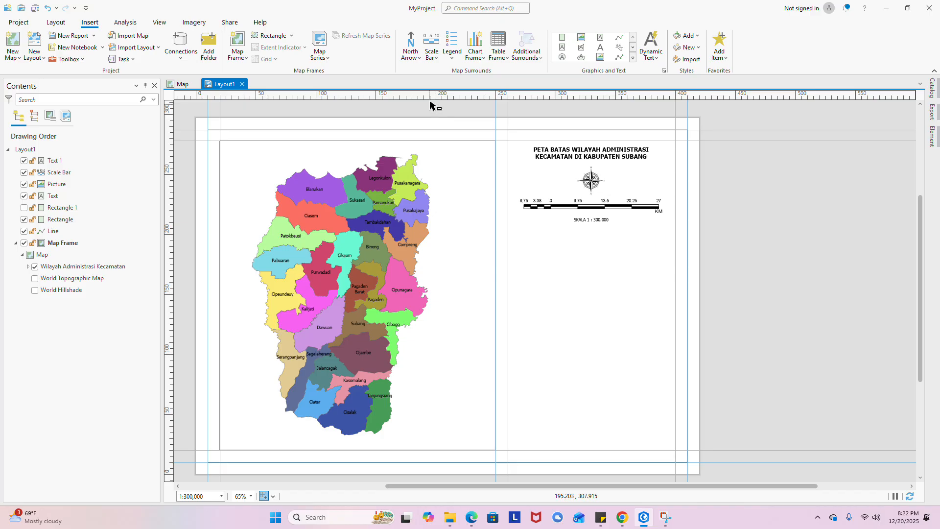
left_click(457, 56)
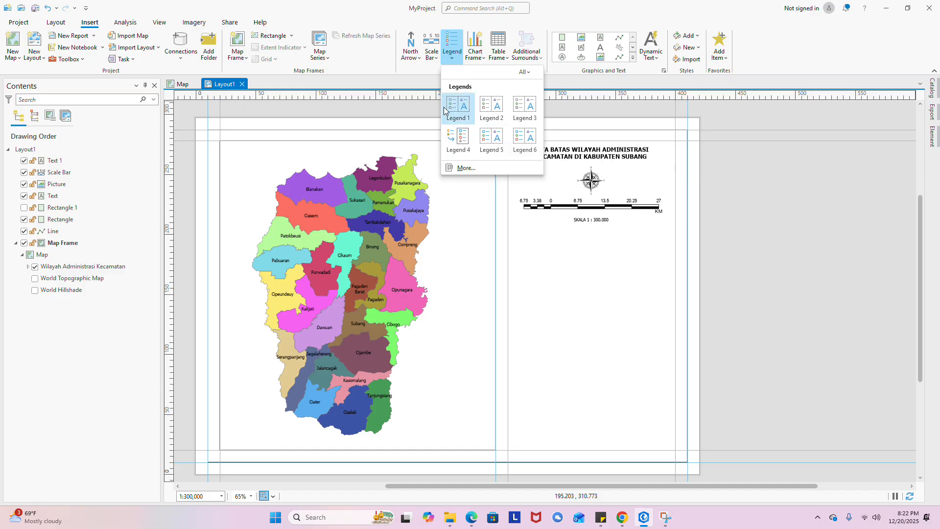
left_click(460, 119)
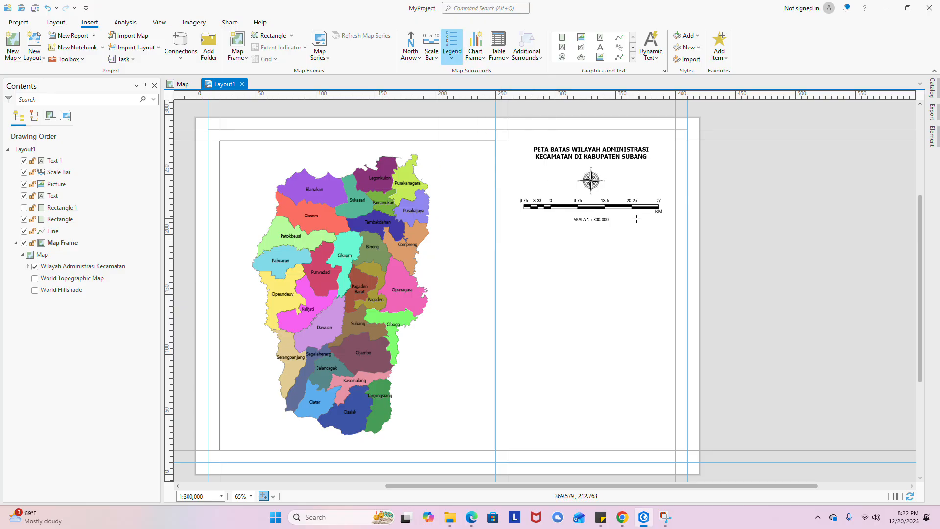
left_click(536, 258)
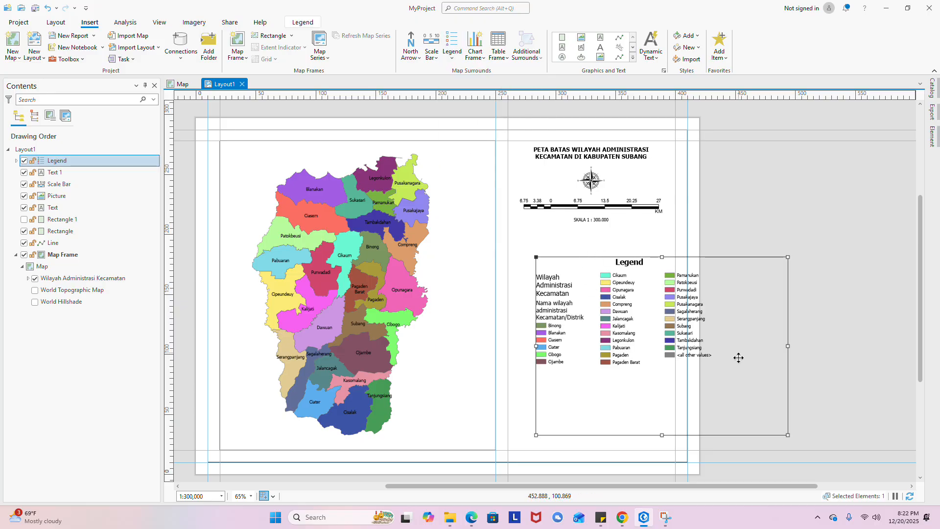
- Resize the legend frame to fill the right panel's width and align it
left_click_drag(777, 427, 704, 371)
scroll(600, 336, "up", 3)
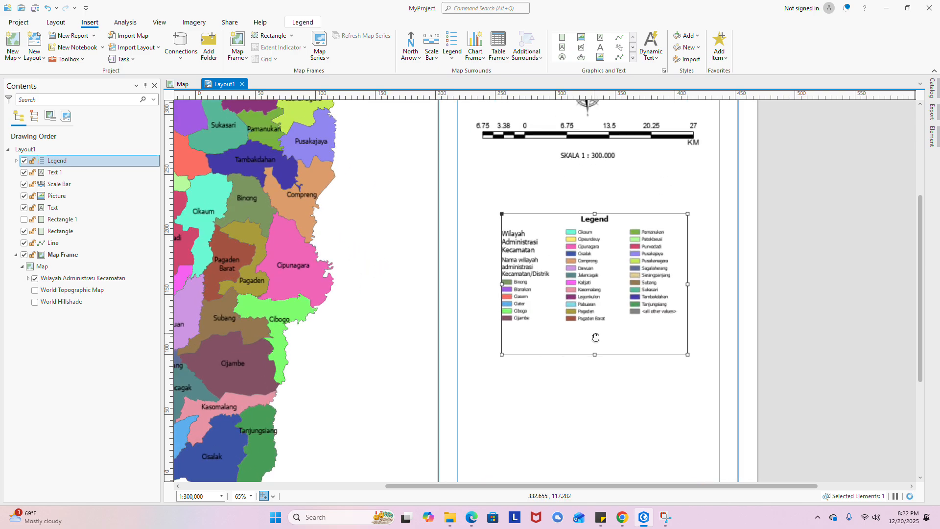
left_click_drag(508, 253, 468, 207)
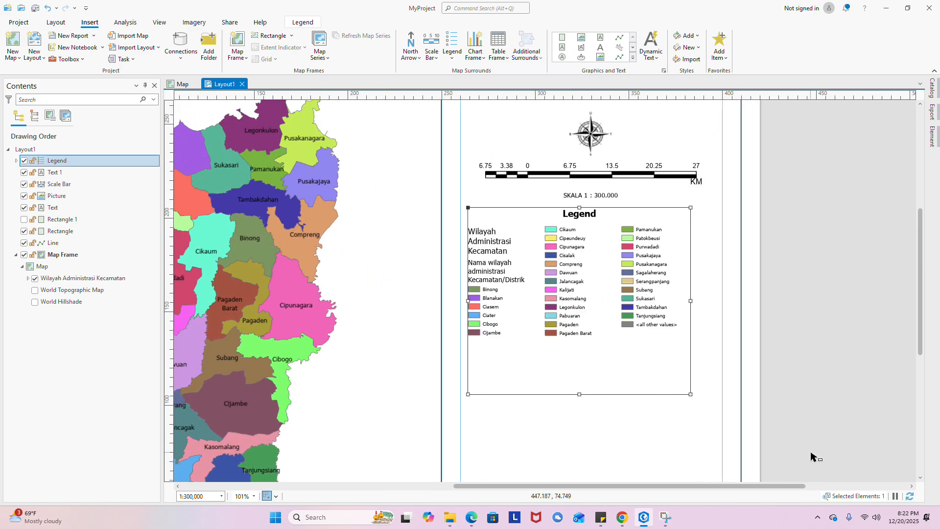
left_click_drag(691, 394, 723, 407)
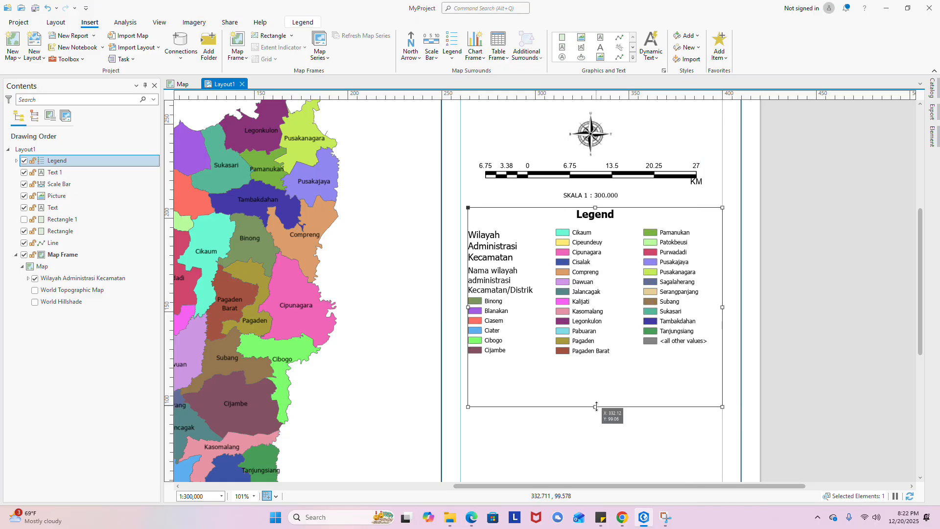
left_click_drag(596, 406, 600, 363)
scroll(672, 384, "up", 4)
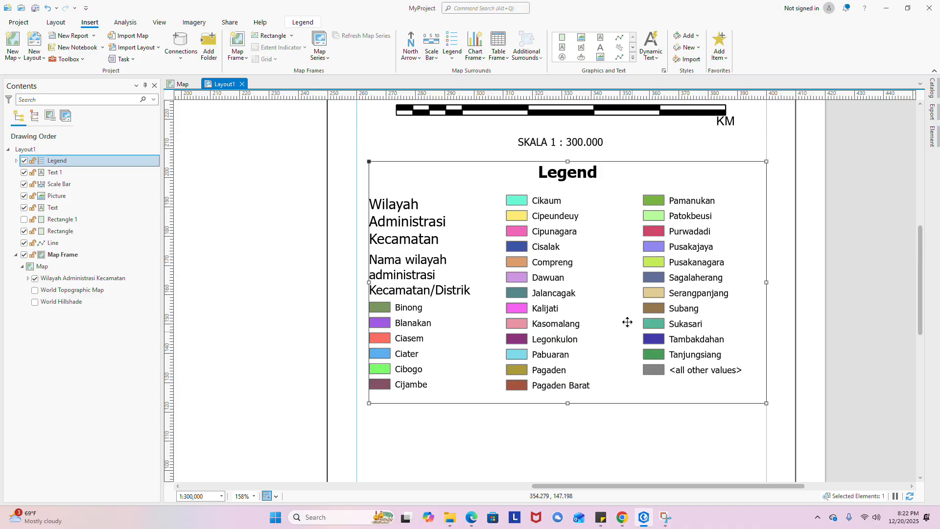
left_click_drag(577, 302, 591, 289)
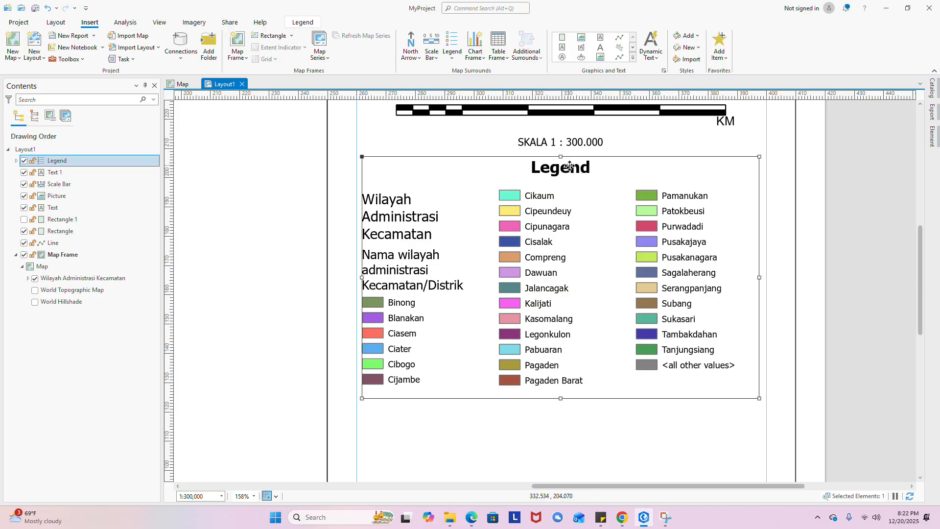
- Convert the legend to graphics and ungroup it
double_click(588, 167)
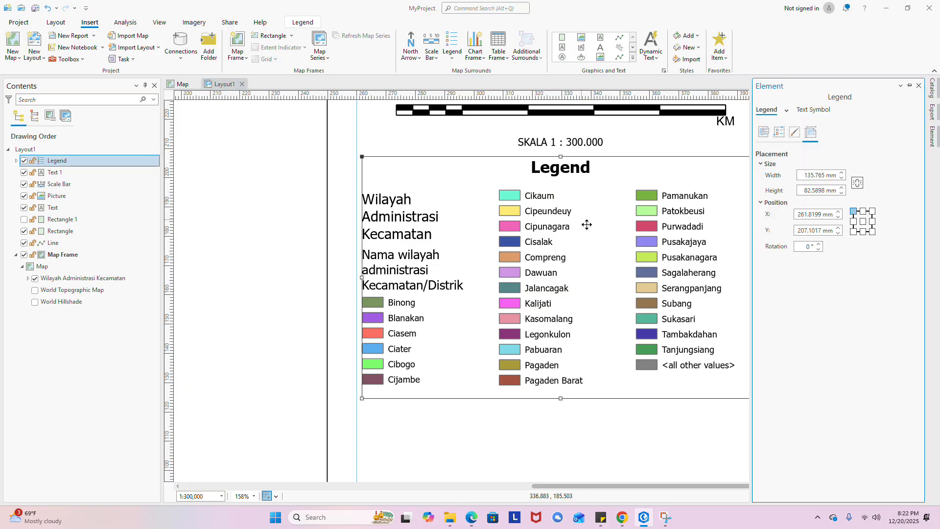
left_click(918, 86)
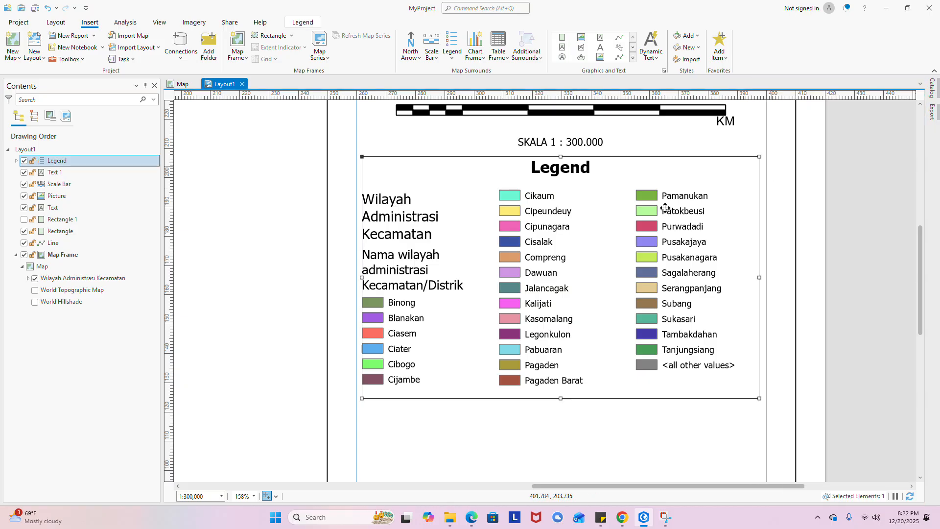
right_click(555, 239)
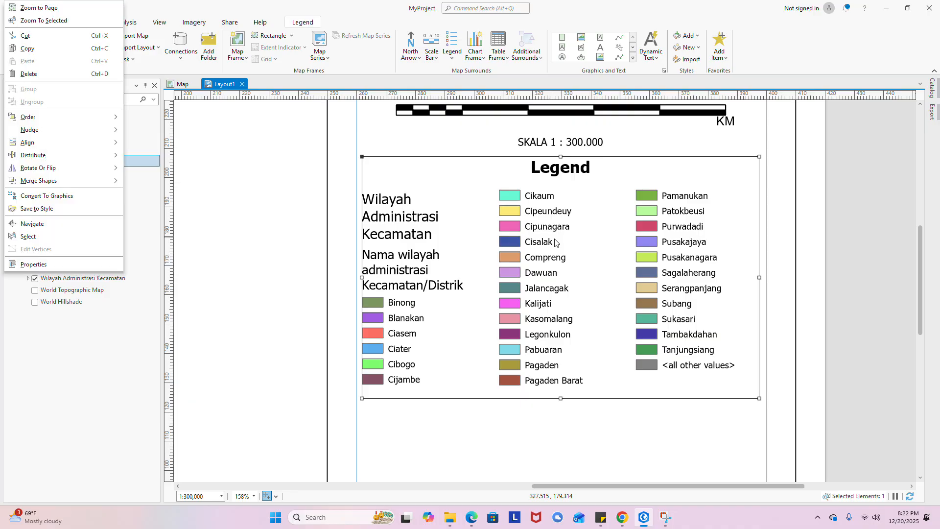
left_click(37, 200)
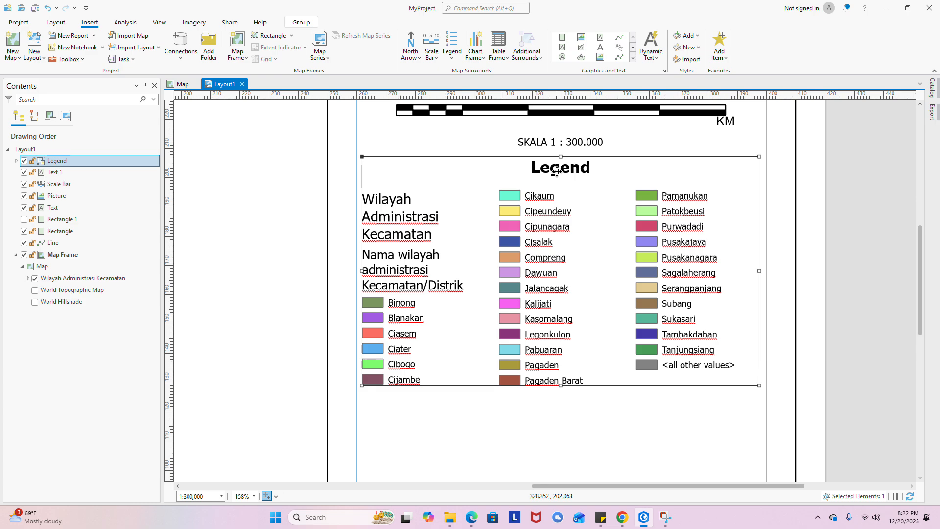
right_click(548, 200)
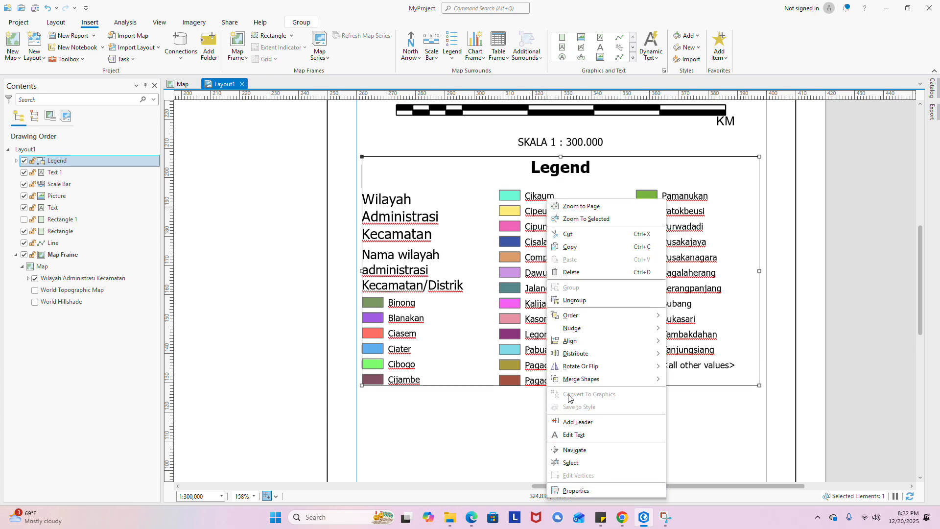
left_click(601, 302)
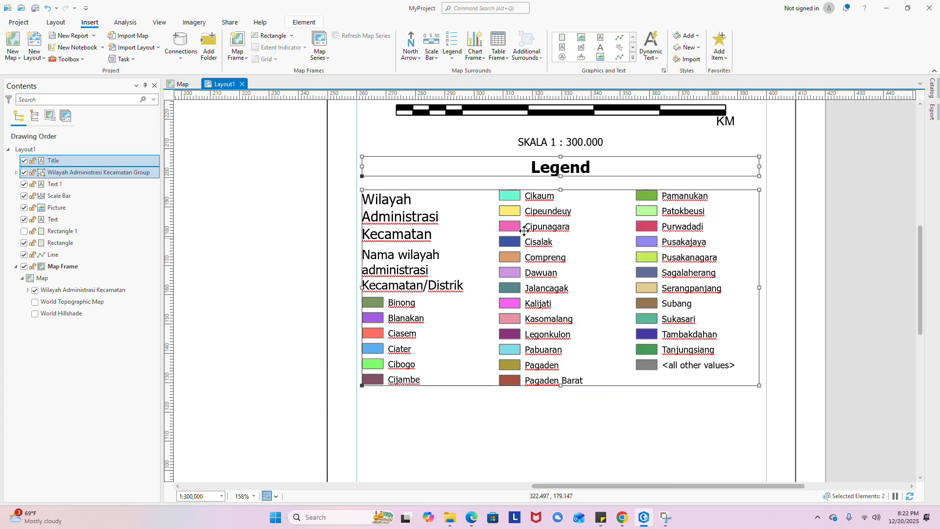
- Retype the legend title from Legend to LEGENDA
left_click(588, 165)
double_click(590, 166)
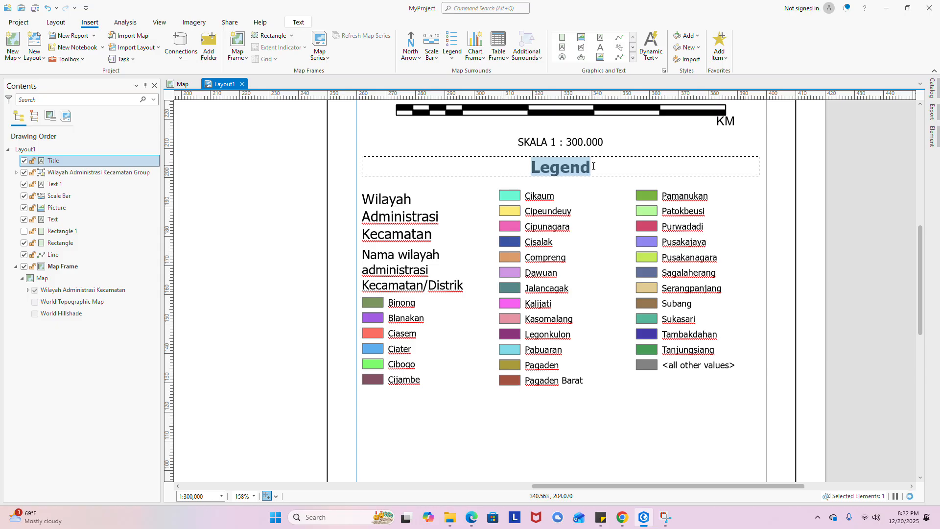
left_click(594, 166)
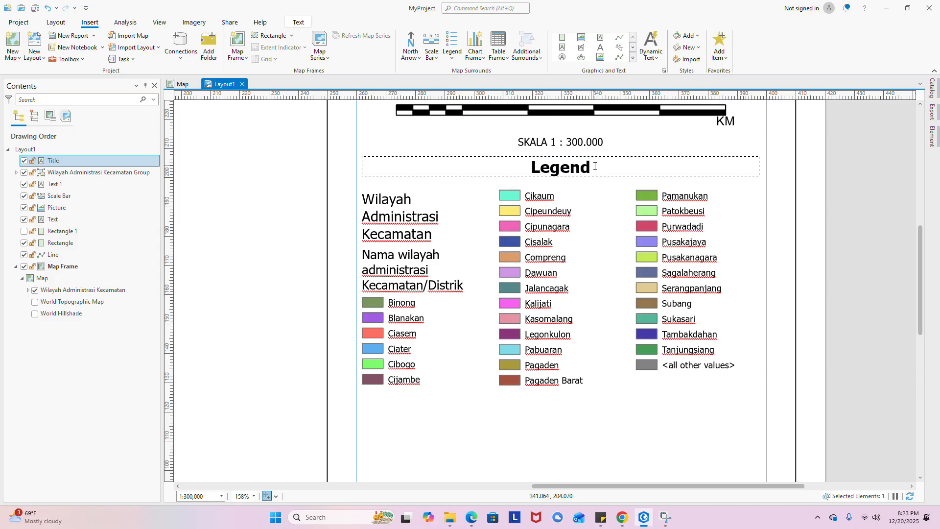
type("A")
key("BackSpace")
key("BackSpace")
key("BackSpace")
key("BackSpace")
key("BackSpace")
key("BackSpace")
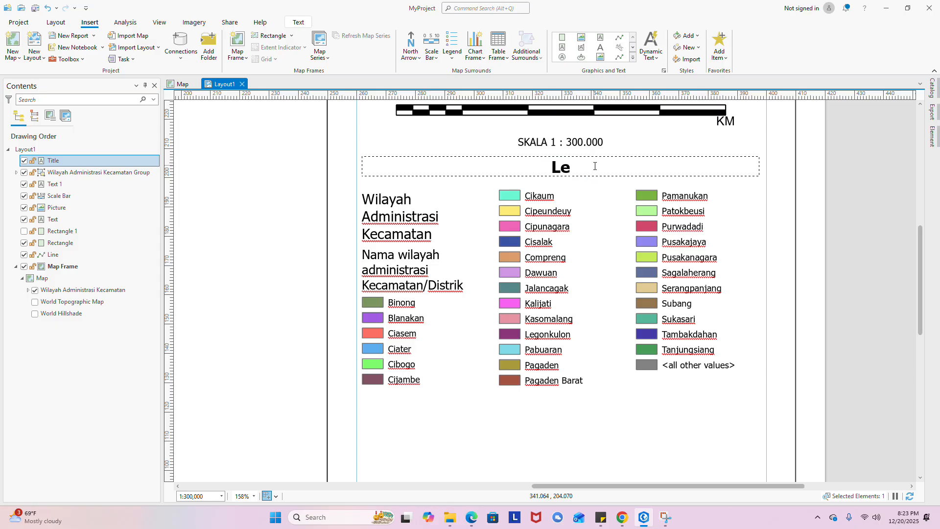
type("EGENDA")
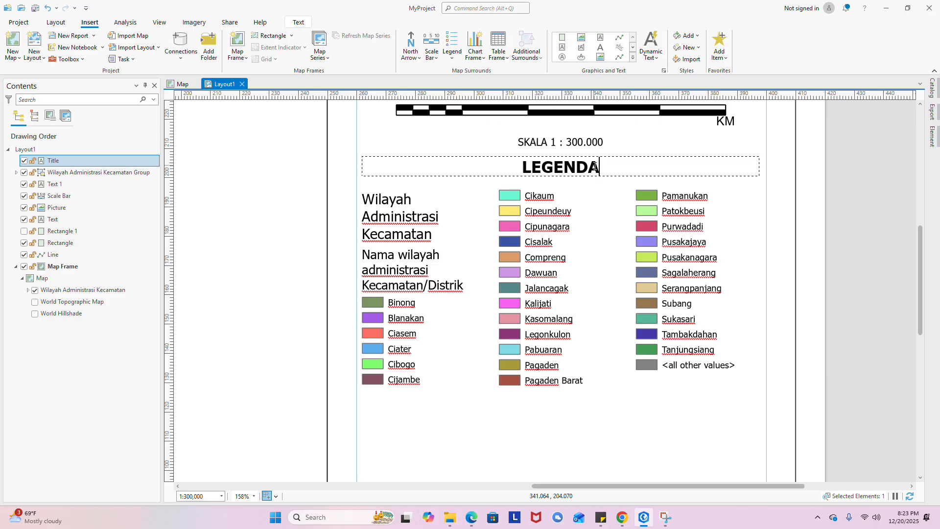
key("Escape")
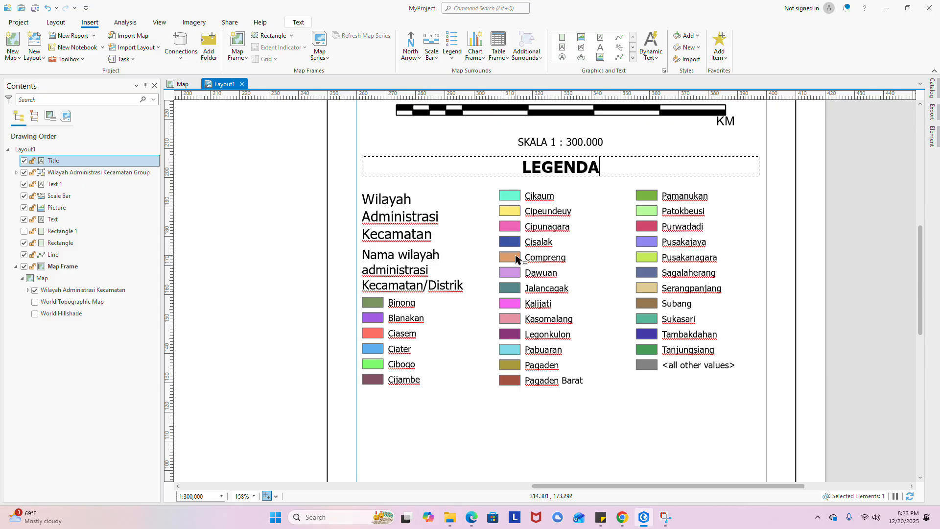
left_click(406, 223)
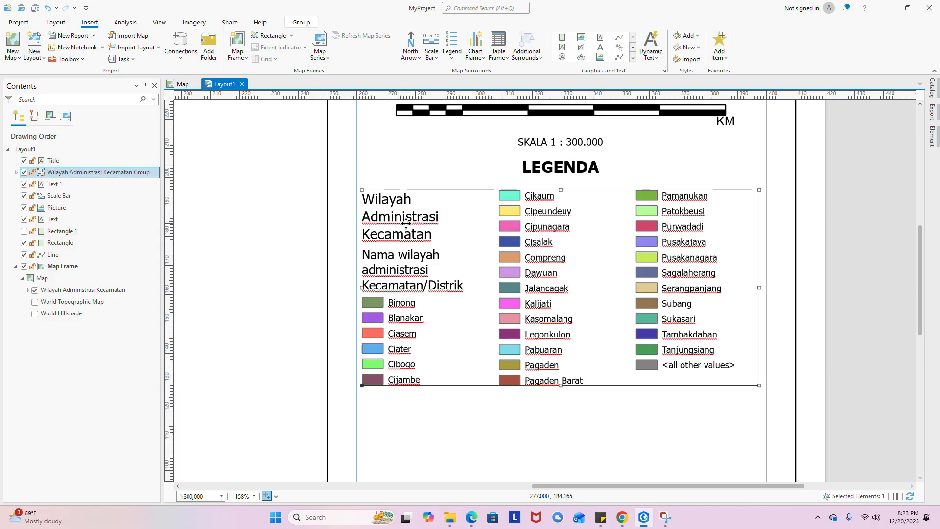
left_click(406, 223)
- Delete the 'Wilayah Administrasi Kecamatan' and 'Nama wilayah administrasi' heading texts
right_click(428, 234)
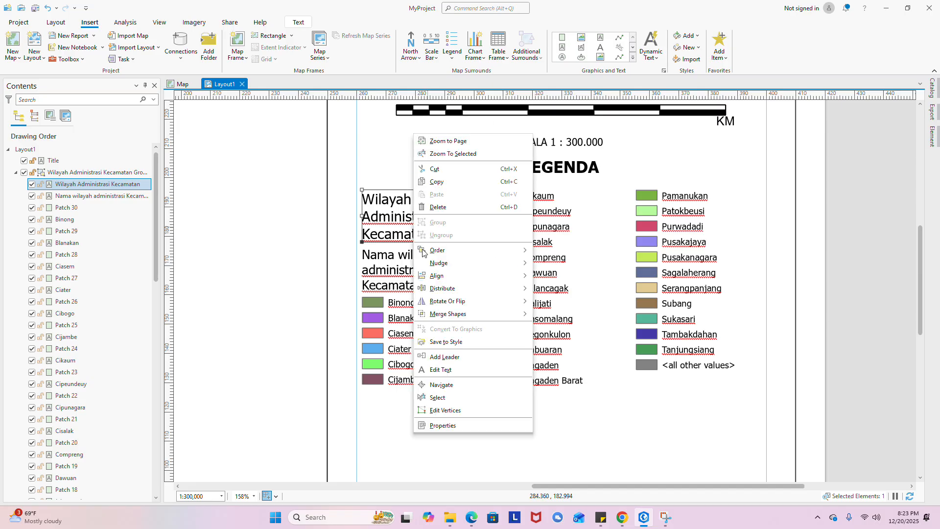
left_click(438, 207)
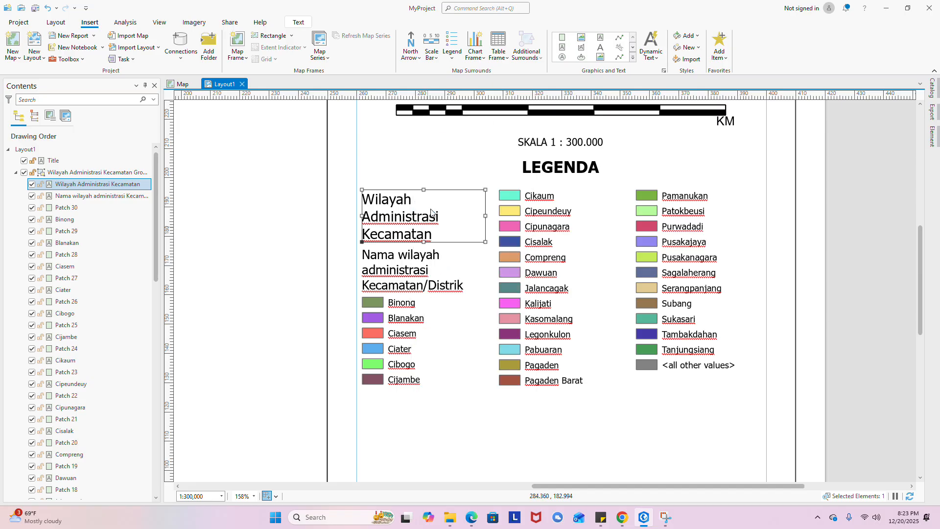
left_click(406, 267)
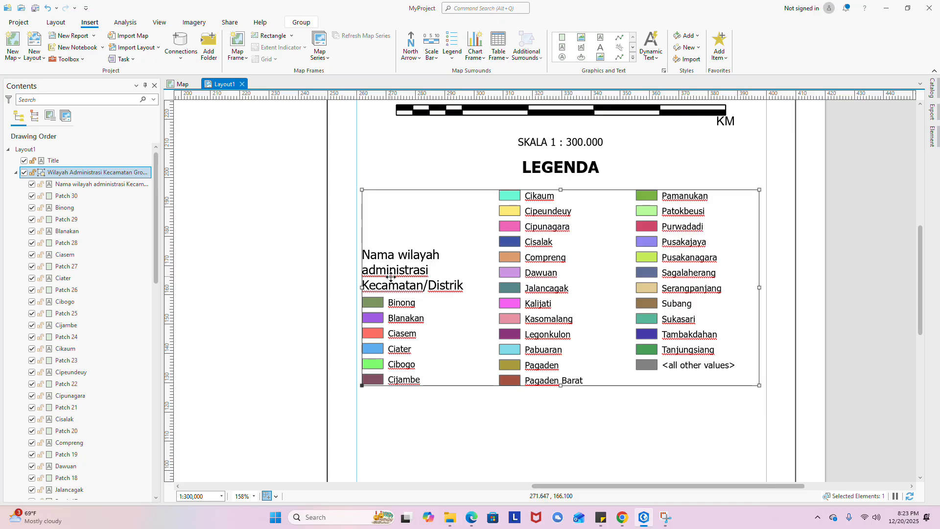
left_click(390, 276)
right_click(377, 280)
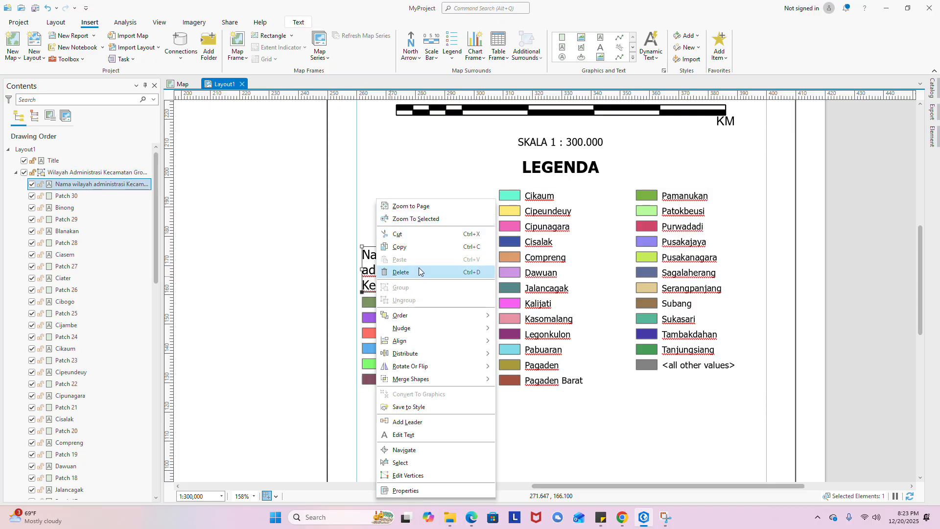
left_click(419, 271)
- Ungroup the remaining legend group into separate patches and labels
left_click(411, 342)
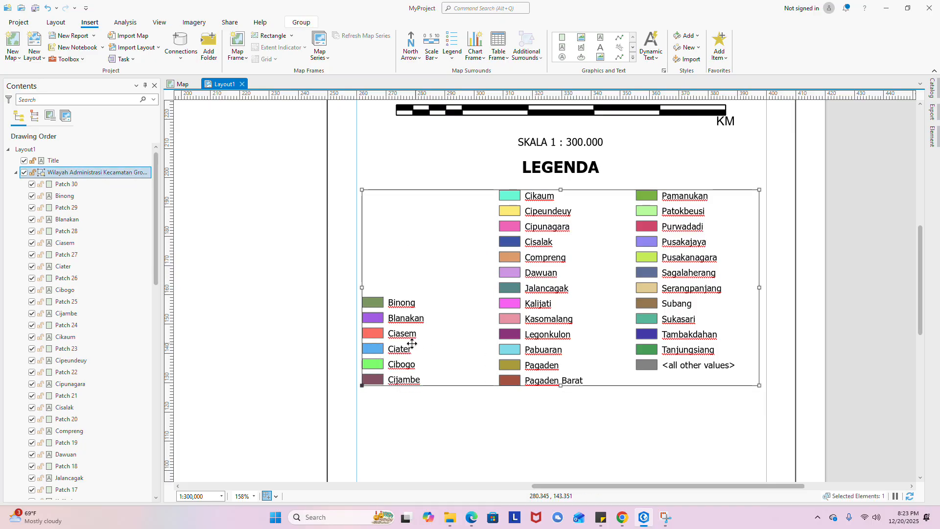
left_click(449, 300)
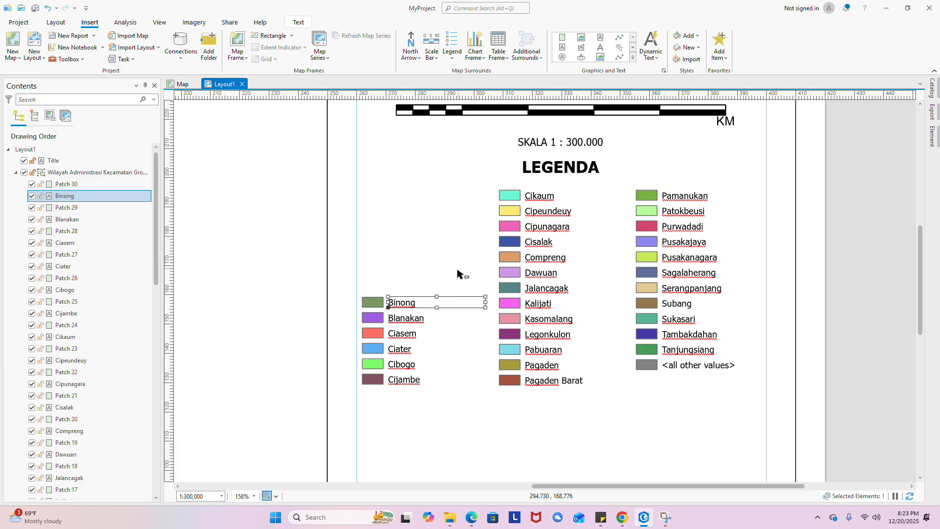
left_click_drag(458, 269, 363, 407)
right_click(453, 279)
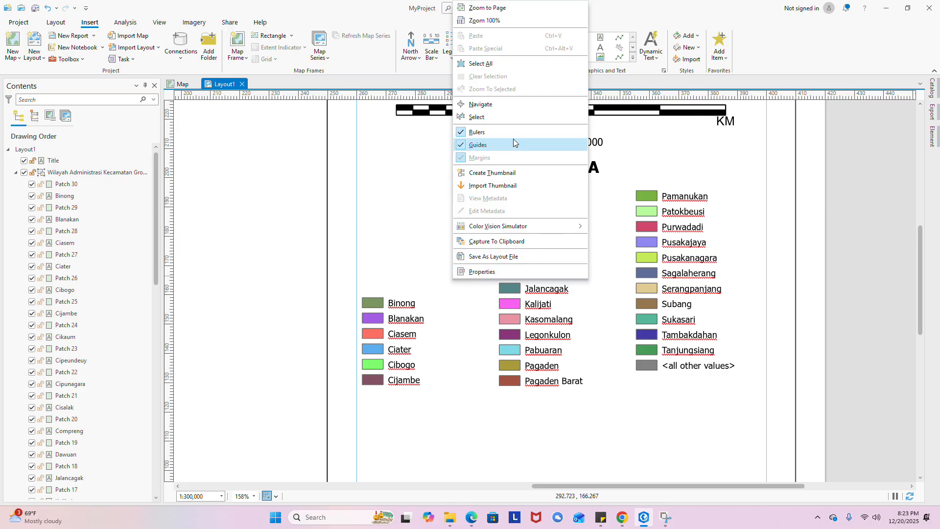
left_click(555, 360)
right_click(563, 271)
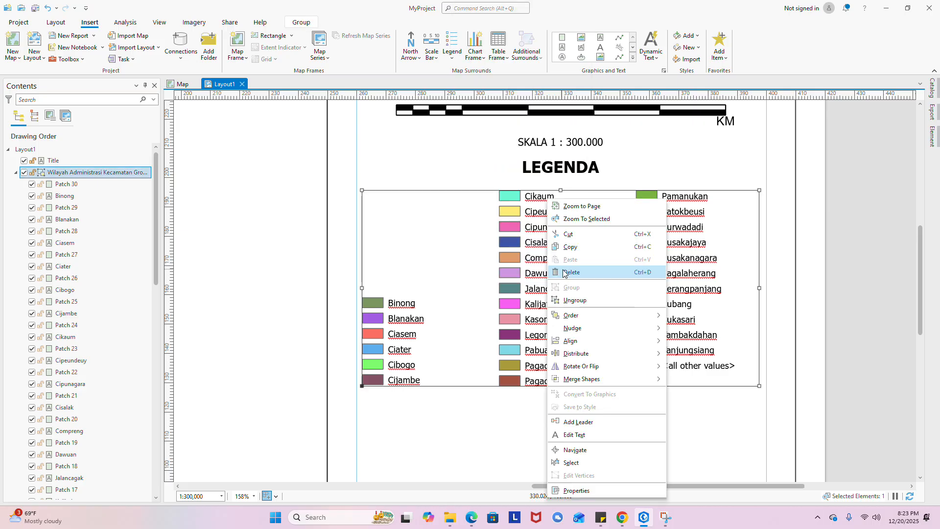
left_click(575, 300)
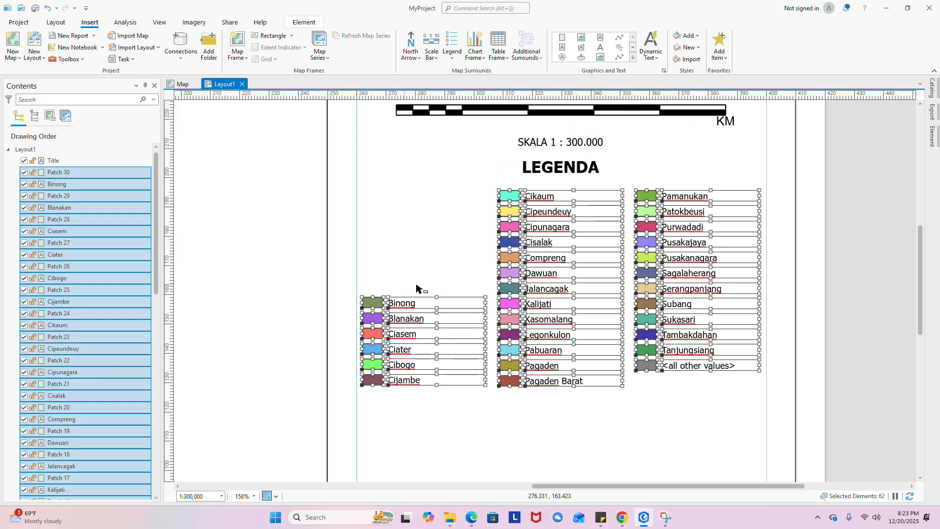
- Group the Binong–Cijambe legend entries and move them up to the top row
left_click(440, 273)
left_click_drag(440, 272, 368, 396)
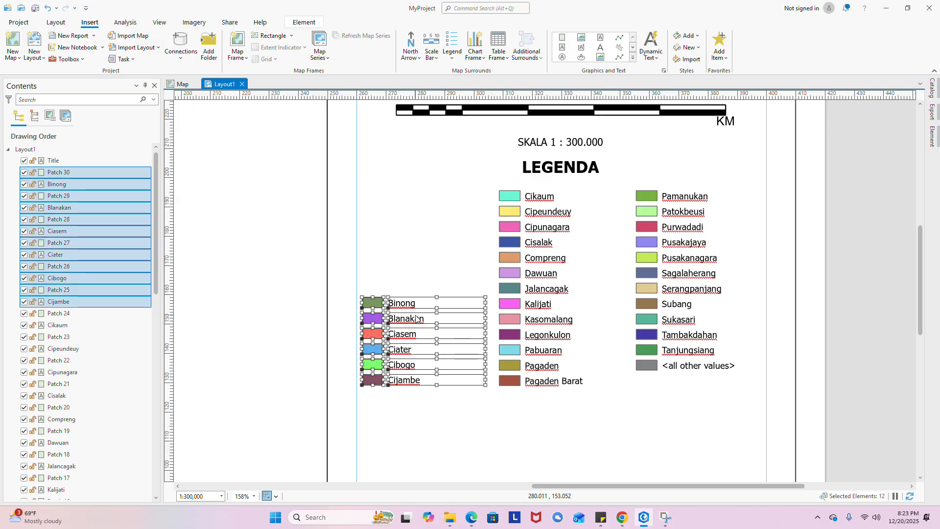
right_click(402, 318)
left_click(447, 286)
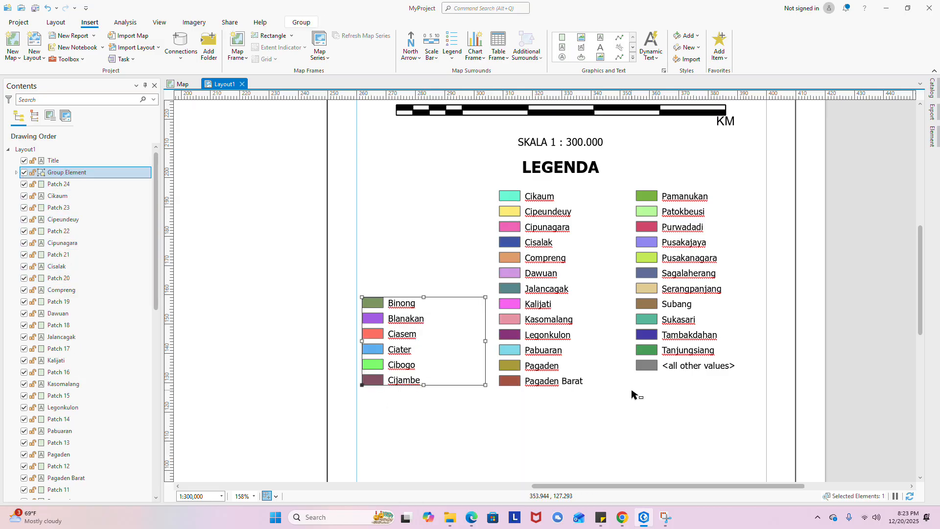
left_click_drag(436, 332, 438, 223)
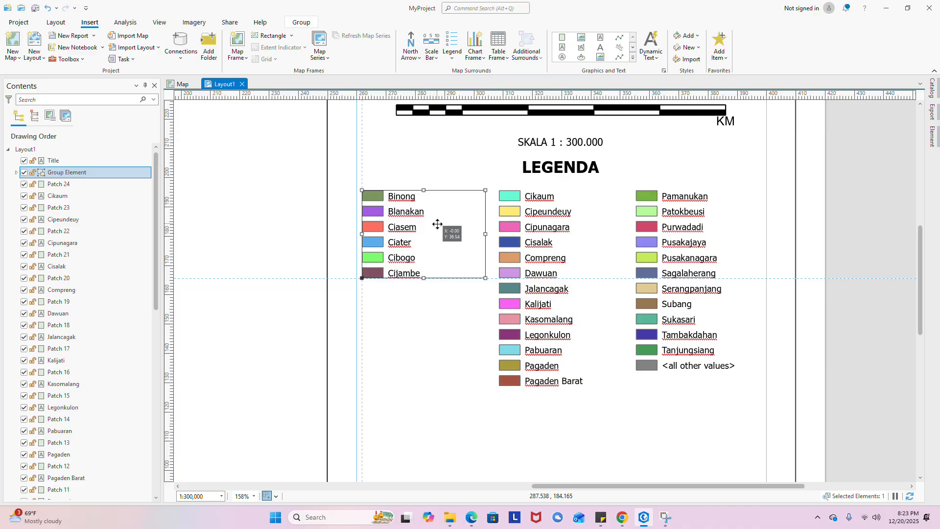
- Group the Cikaum–Dawuan entries and stack them beneath Cijambe in the left column
left_click(545, 243)
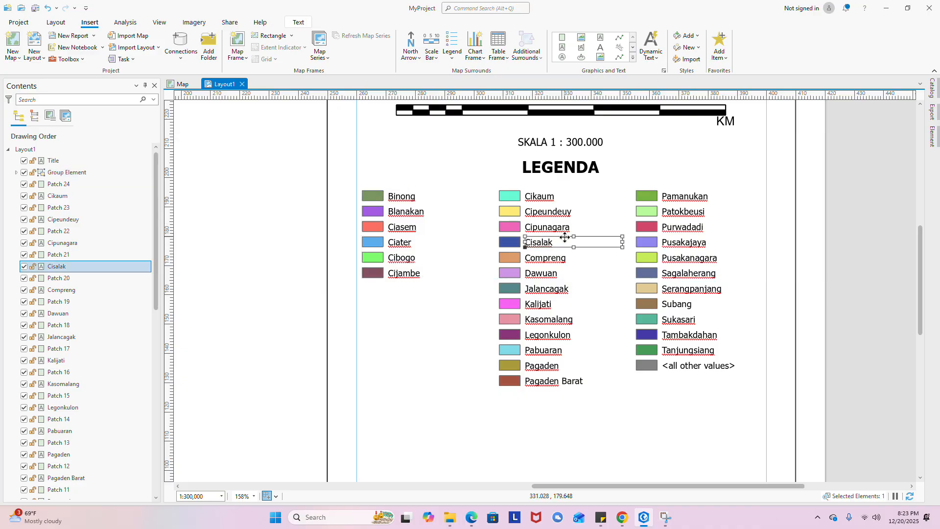
left_click(554, 198)
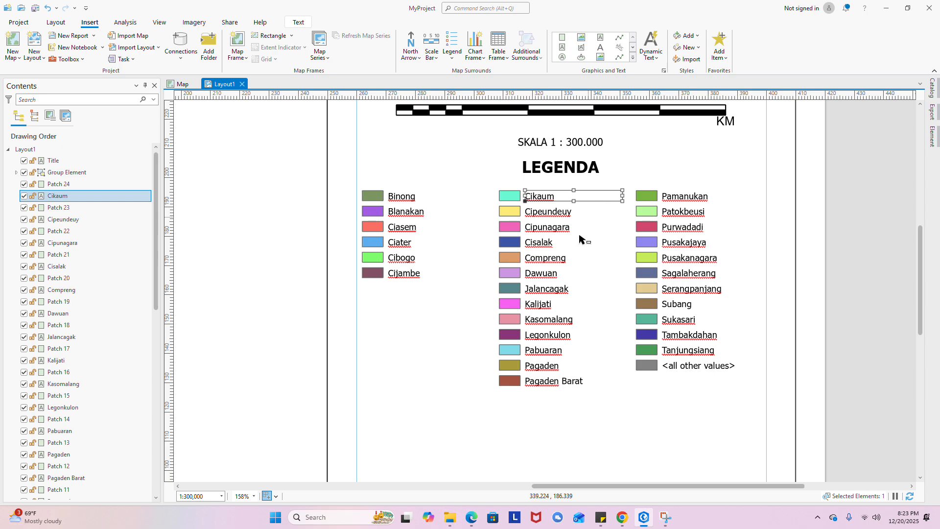
left_click(570, 290)
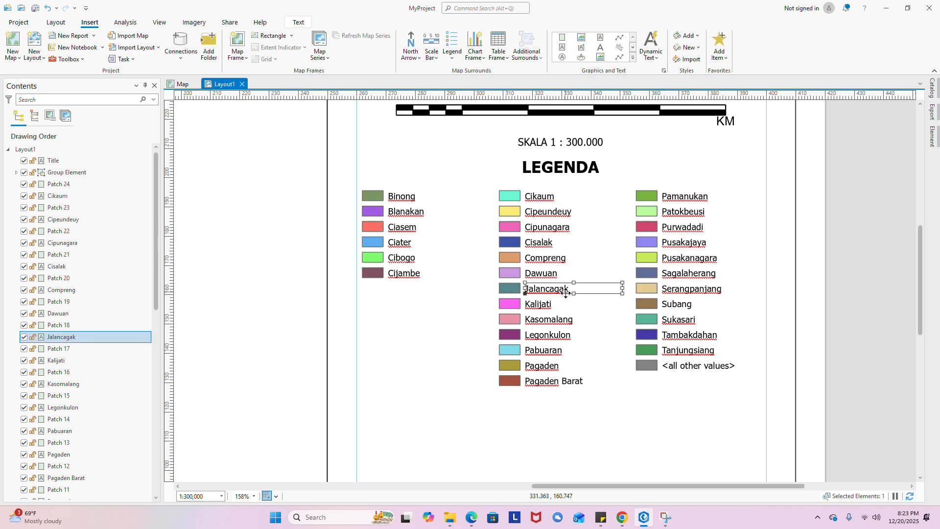
left_click_drag(580, 192, 498, 277)
right_click(533, 231)
left_click(538, 235)
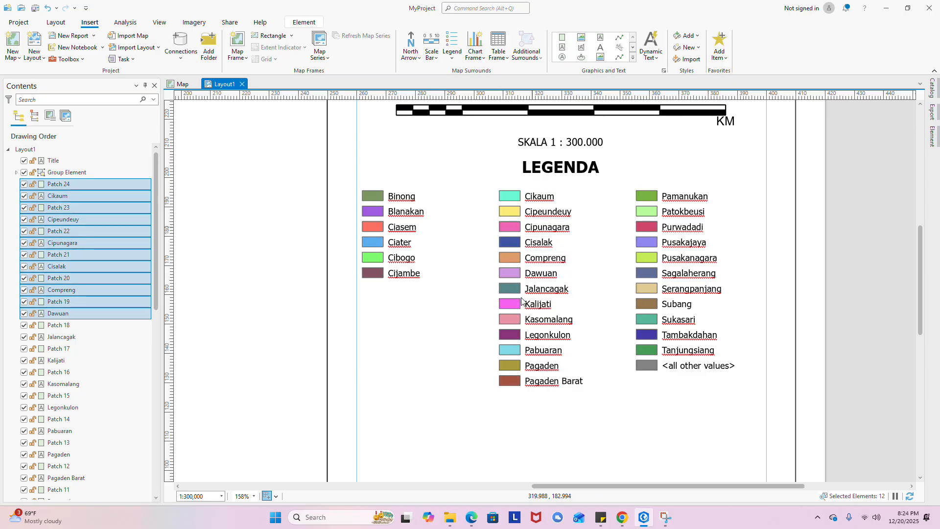
left_click_drag(536, 248, 407, 339)
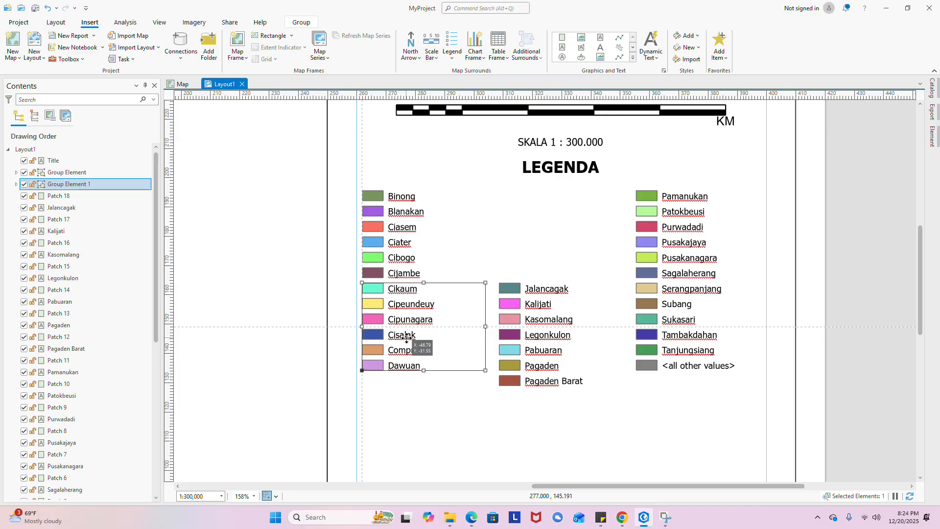
- Group the Jalancagak patch with its label and place it below Dawuan
left_click(559, 306)
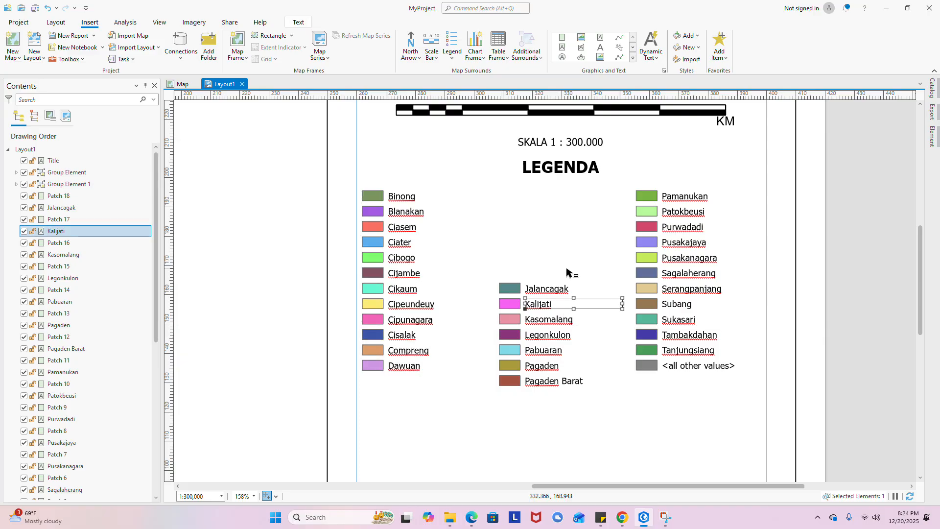
left_click(554, 266)
left_click_drag(551, 266, 515, 290)
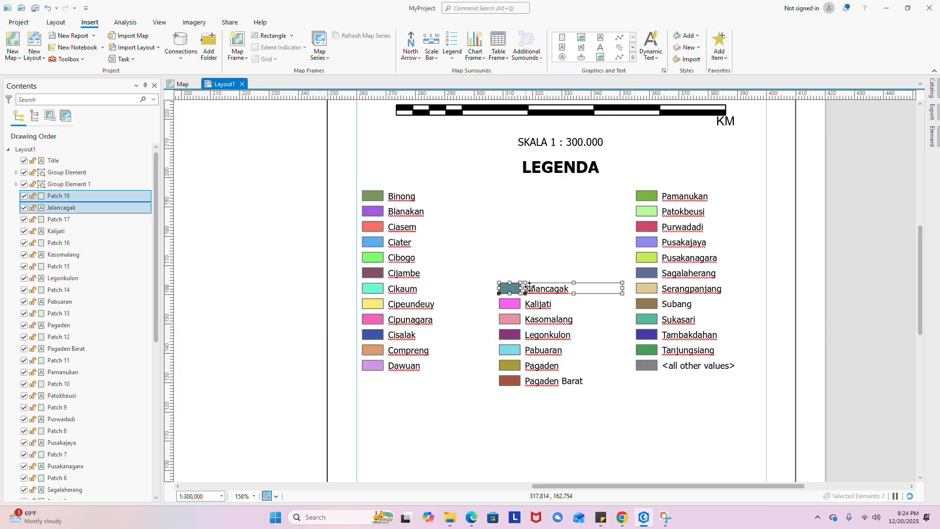
right_click(538, 292)
left_click(543, 289)
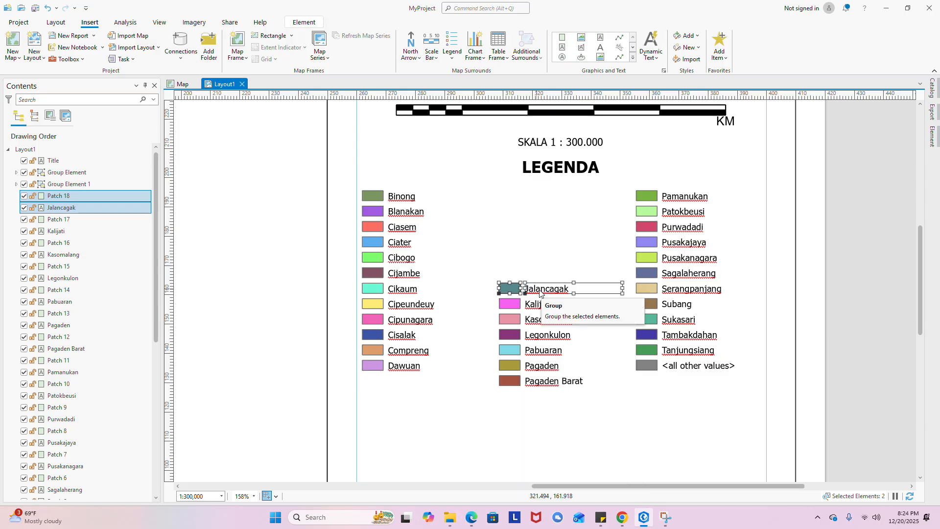
left_click_drag(536, 290, 402, 380)
- Group the middle-column entries starting at Kalijati and raise them level with Binong
left_click(473, 308)
left_click_drag(568, 285, 513, 387)
right_click(542, 338)
left_click(553, 289)
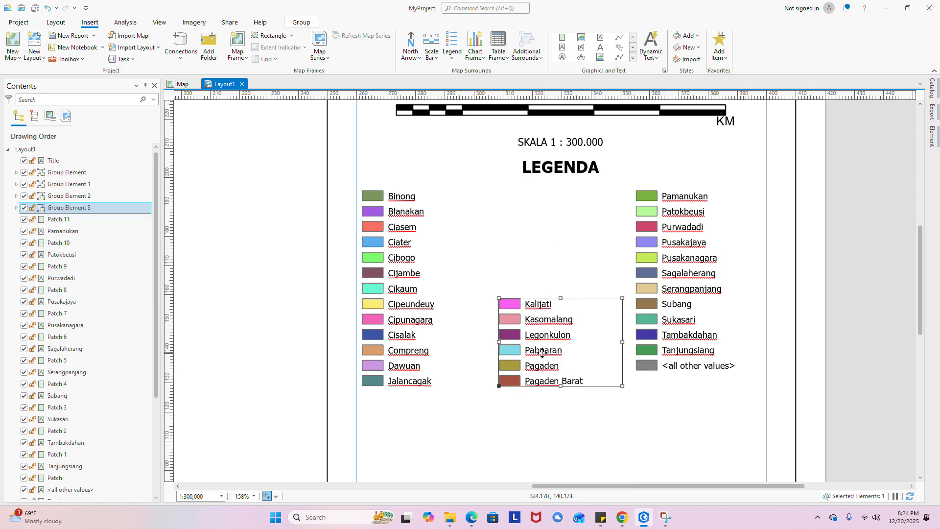
left_click_drag(542, 352, 538, 246)
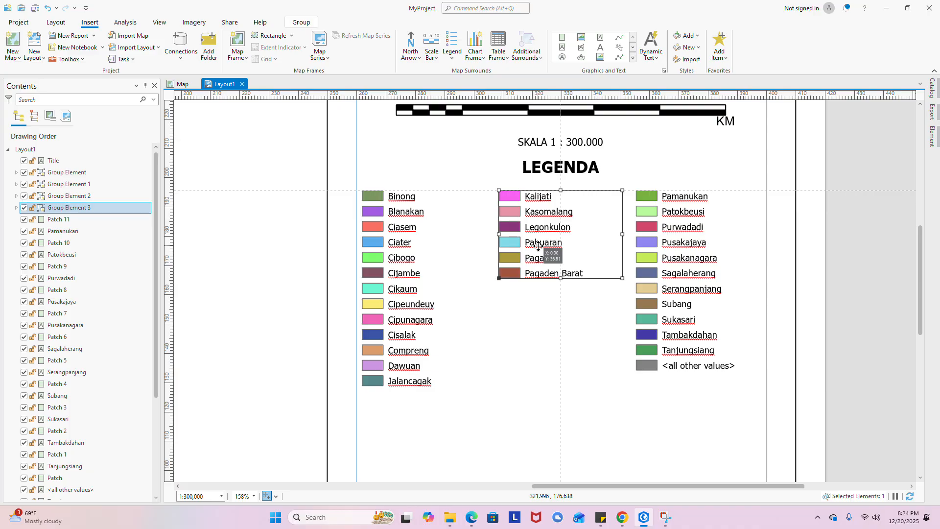
- Group the fourteen Pamanukan–Serangpanjang entries and place them under Pagaden Barat
left_click_drag(538, 247, 538, 246)
left_click(727, 211)
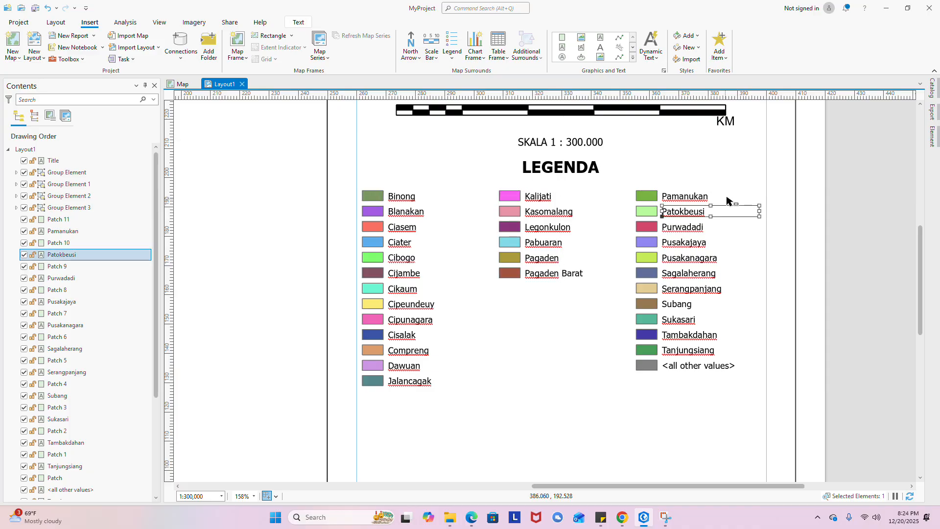
left_click_drag(733, 195, 648, 290)
right_click(679, 254)
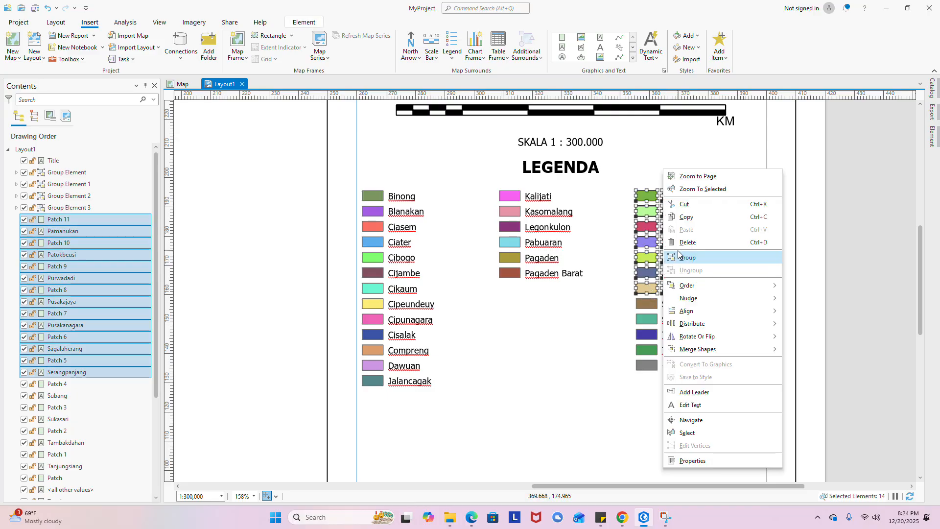
left_click(680, 241)
left_click_drag(682, 245, 548, 337)
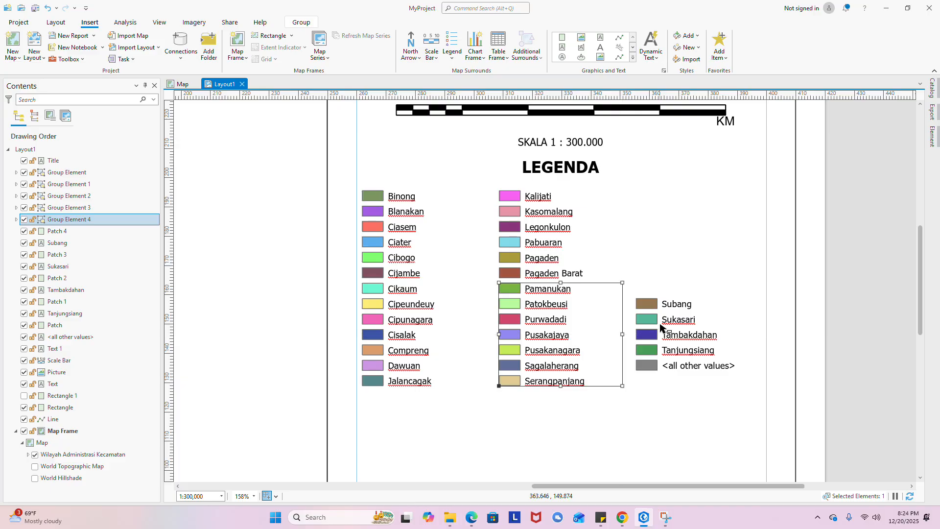
- Delete the <all other values> label and its grey patch from the legend
left_click(674, 357)
left_click(673, 368)
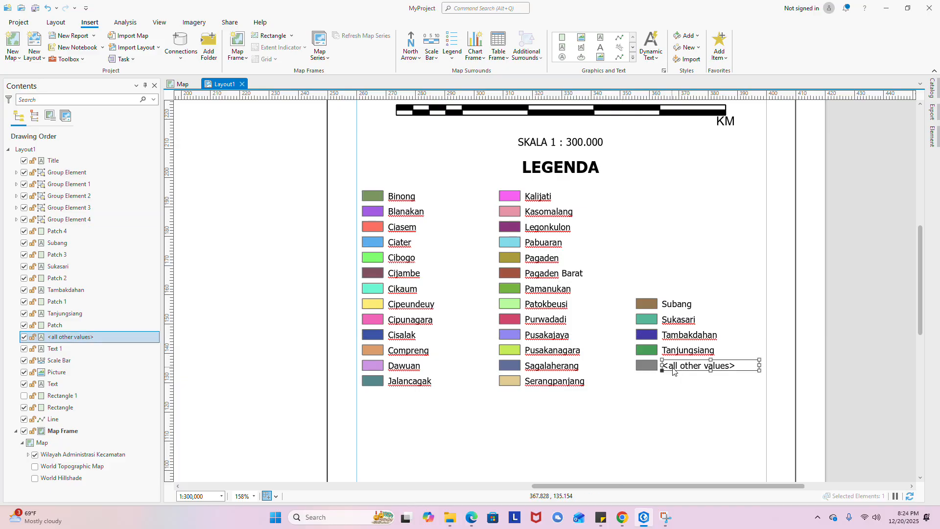
right_click(672, 372)
left_click(701, 257)
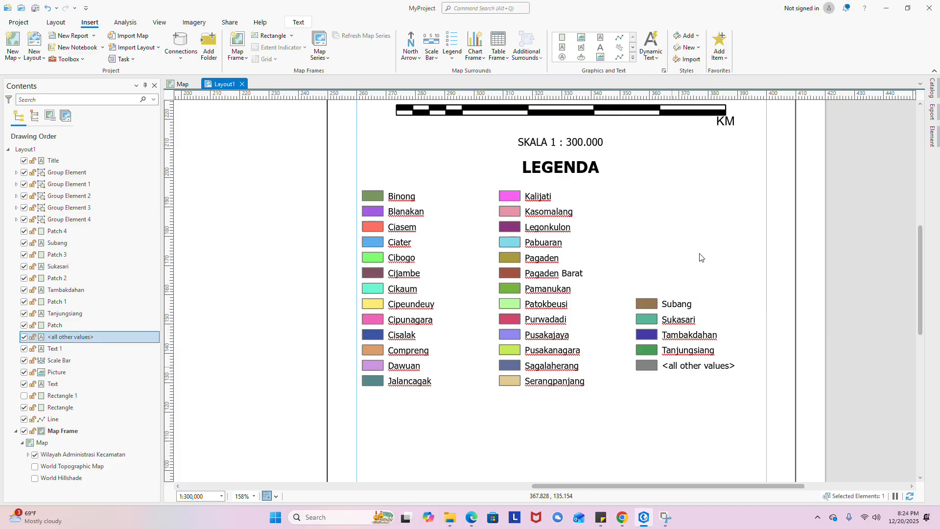
left_click(645, 363)
right_click(646, 363)
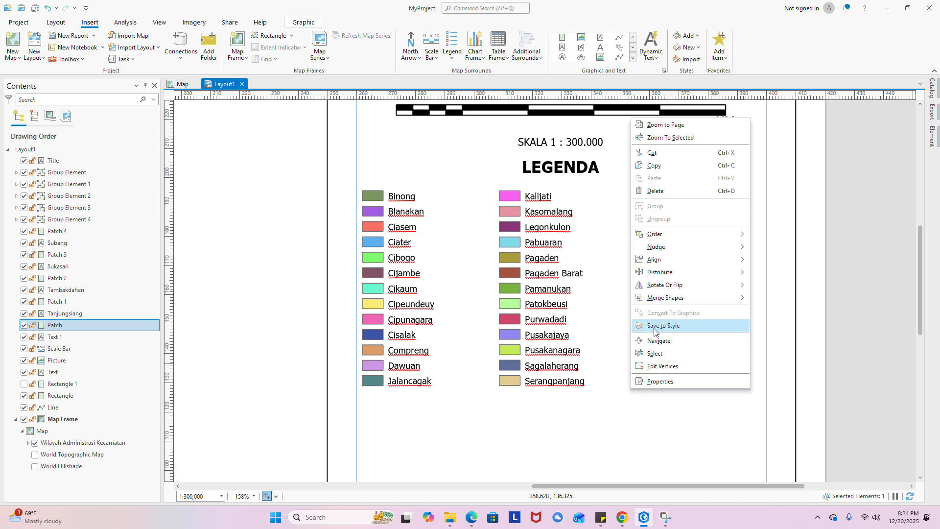
left_click(655, 191)
- Group Subang through Tanjungsiang and position them as a third column level with Pagaden
left_click_drag(680, 417, 637, 293)
right_click(642, 323)
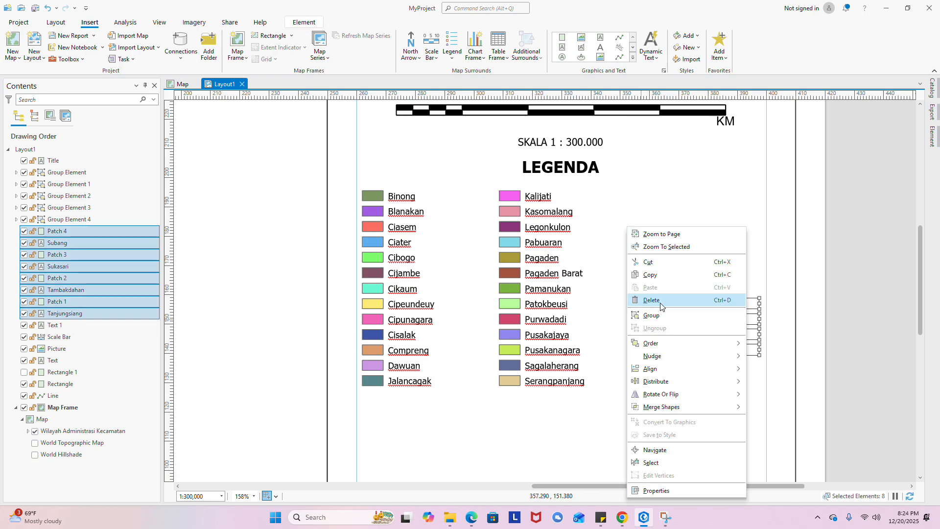
left_click(646, 316)
left_click_drag(669, 314, 671, 210)
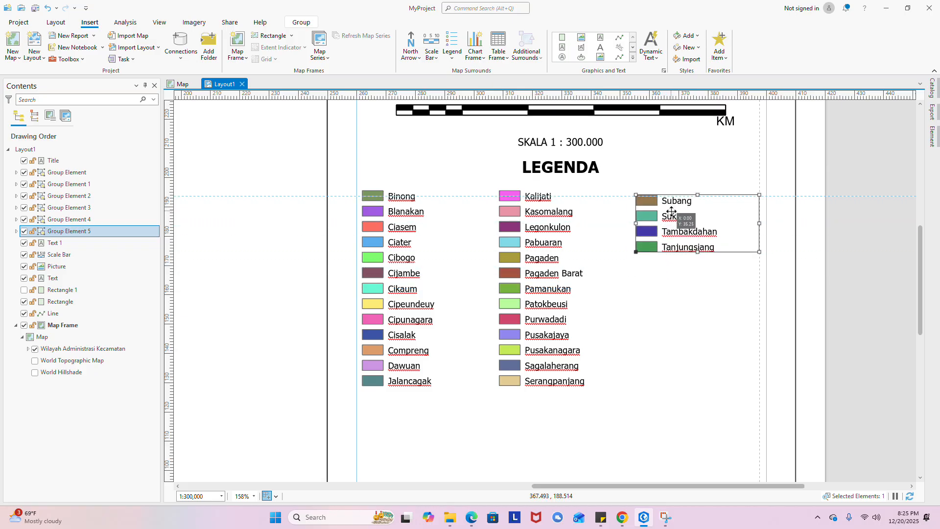
scroll(631, 243, "down", 8)
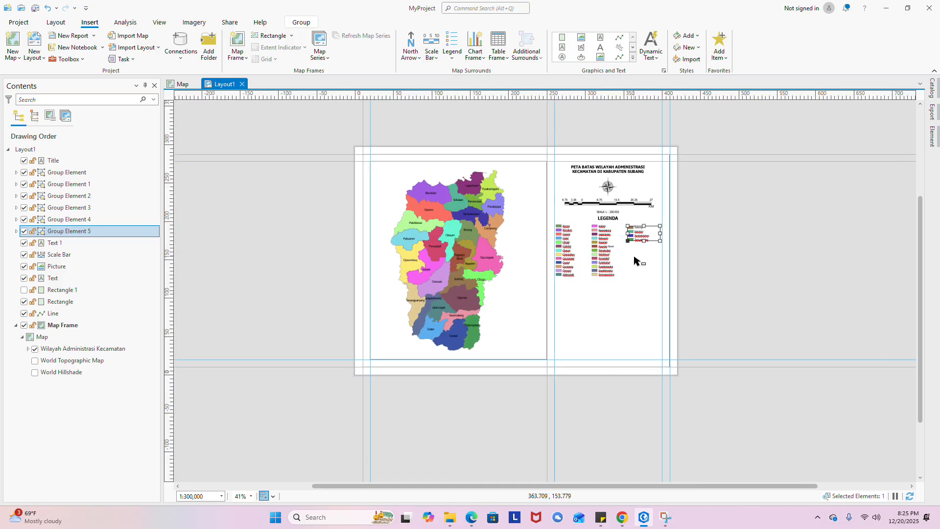
scroll(634, 257, "up", 7)
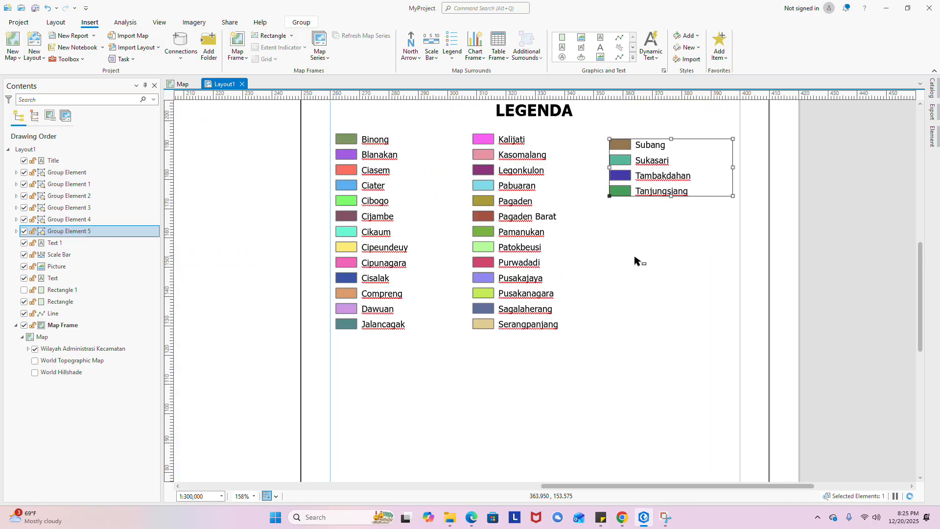
left_click_drag(622, 274, 610, 329)
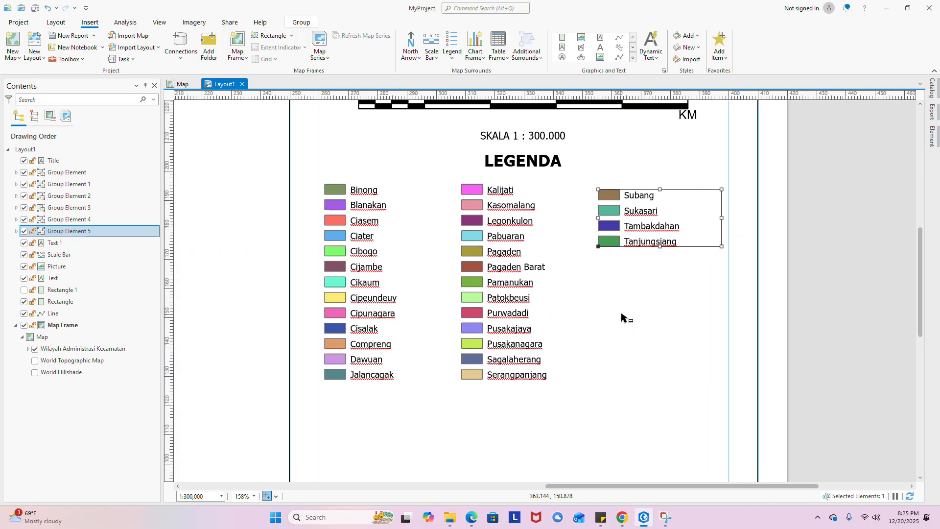
left_click_drag(653, 233, 654, 270)
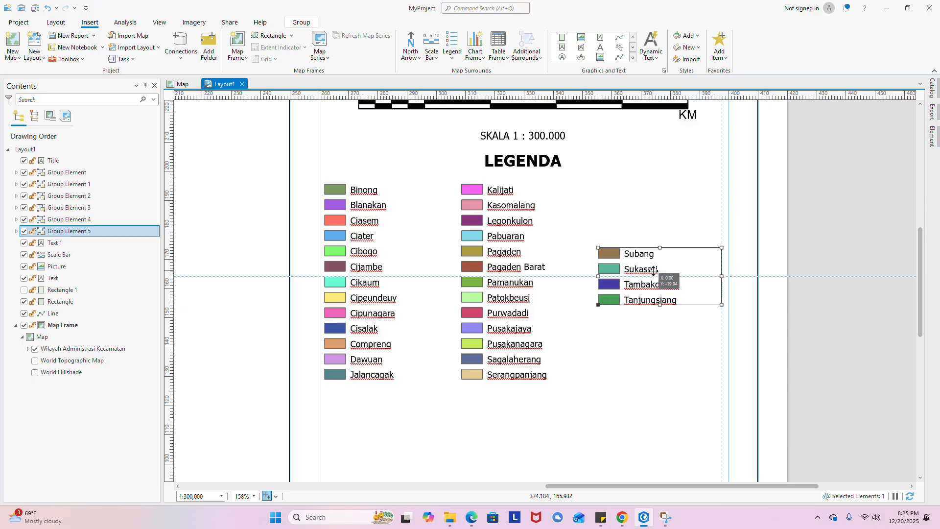
- Select the Kalijati–Pagaden Barat legend group and leave it grouped
left_click(500, 196)
left_click(500, 197)
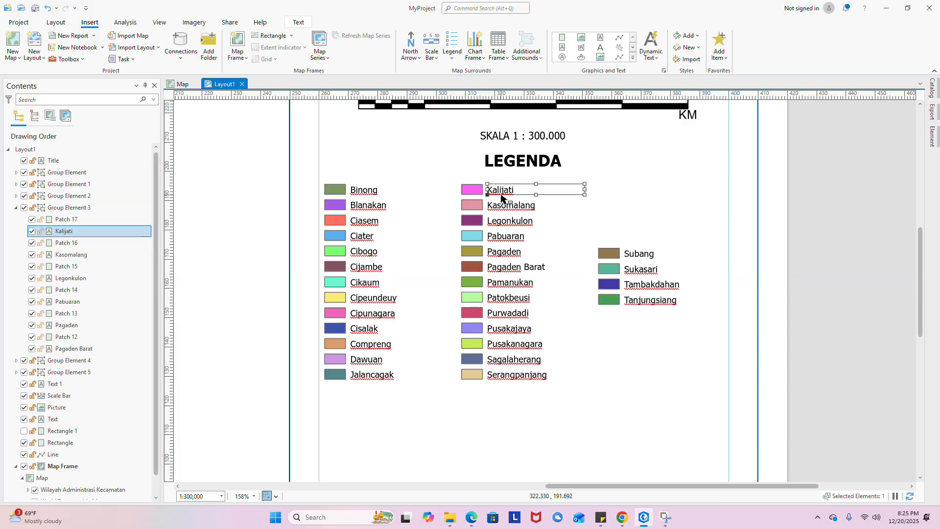
left_click(505, 220)
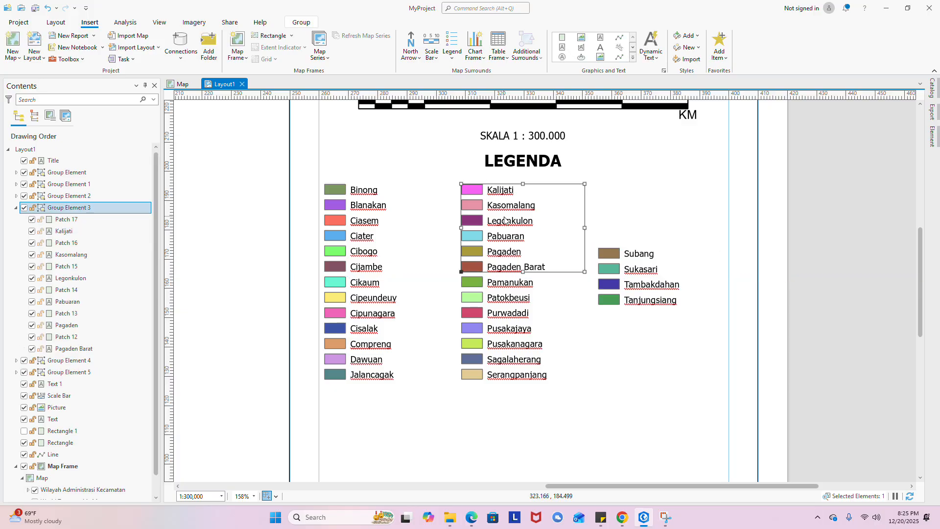
right_click(505, 220)
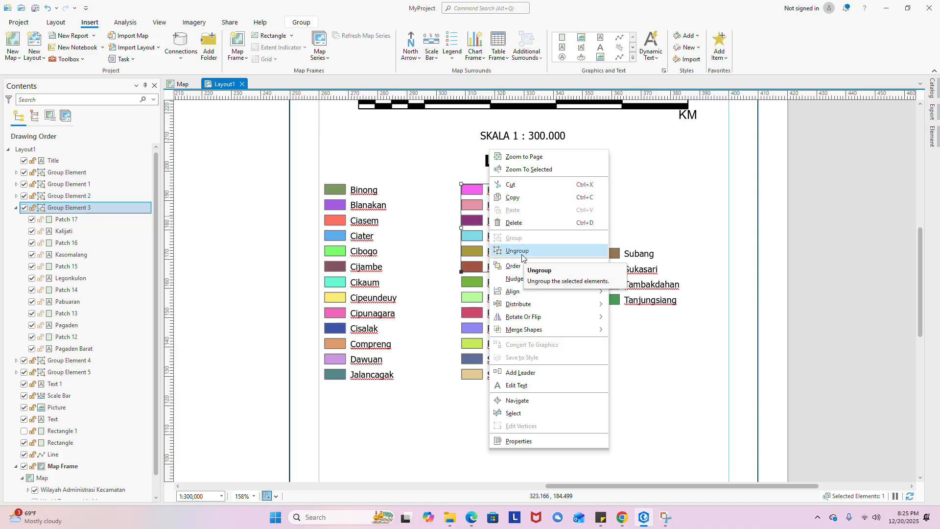
left_click(484, 405)
- Ungroup Group Element 4, the Pamanukan–Serangpanjang block, into 14 separate patch and label elements
left_click(492, 370)
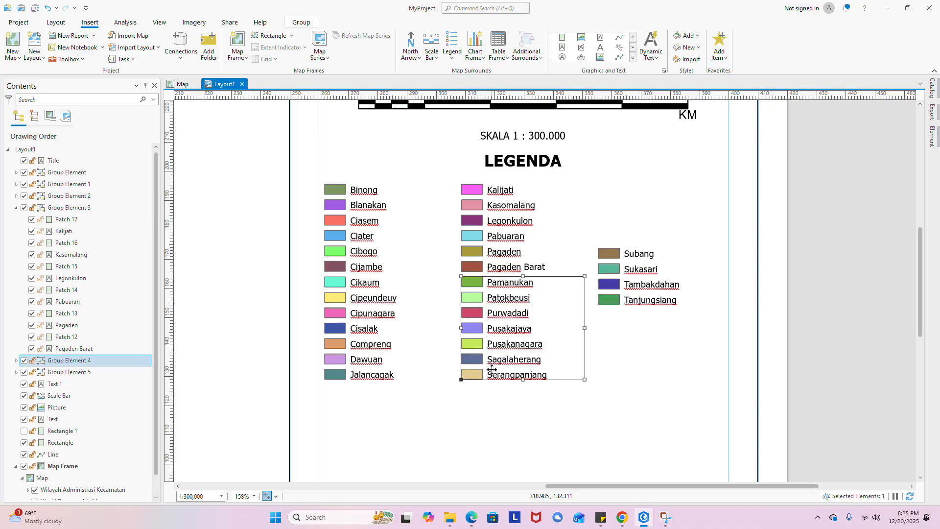
right_click(492, 370)
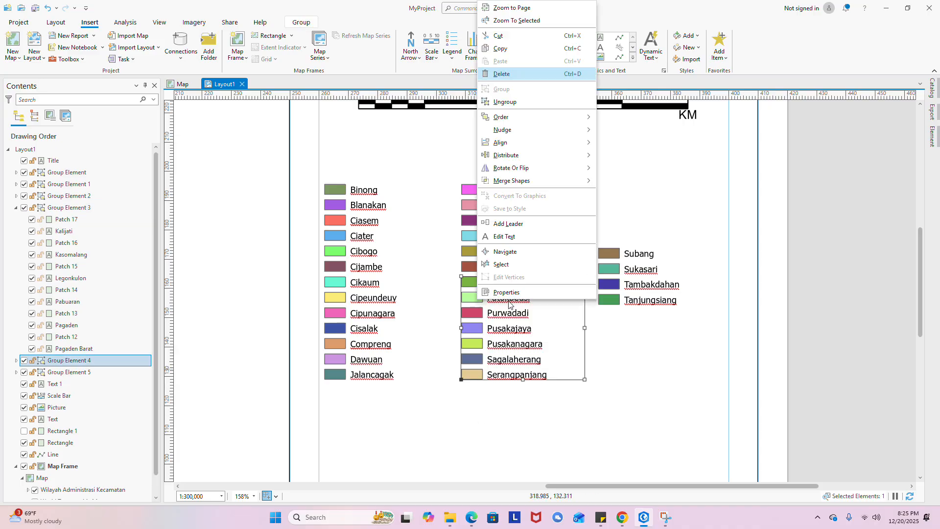
left_click(505, 102)
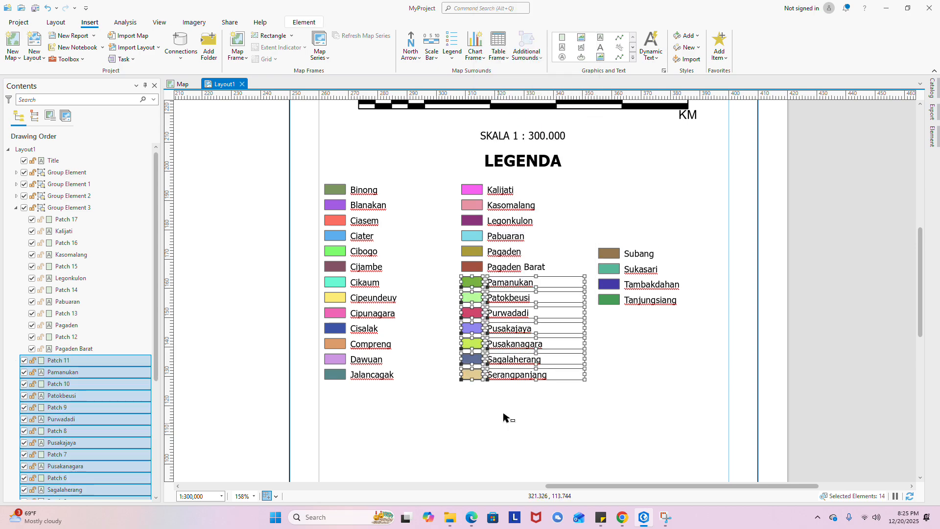
left_click(504, 397)
- Select the Sagalaherang and Serangpanjang entries and apply a context-menu command to them
left_click_drag(511, 395, 478, 361)
right_click(476, 367)
left_click(533, 422)
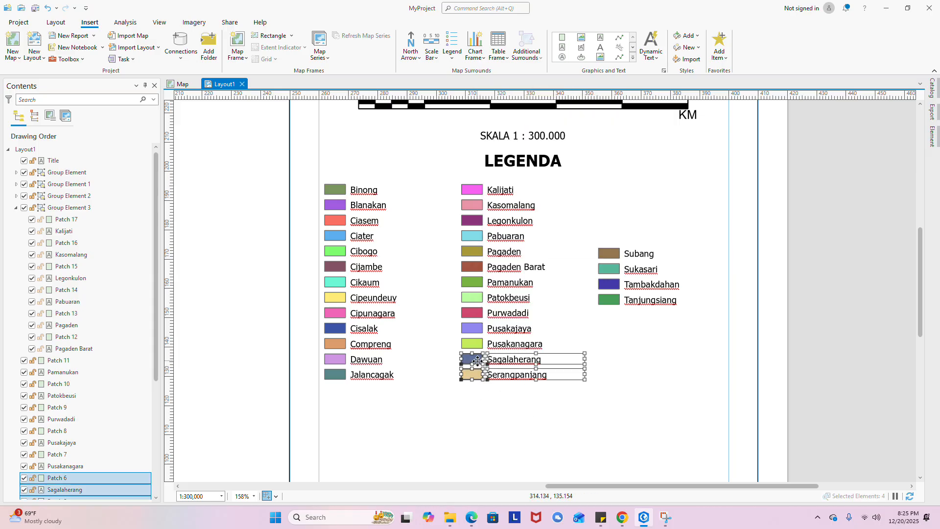
right_click(477, 361)
left_click(492, 105)
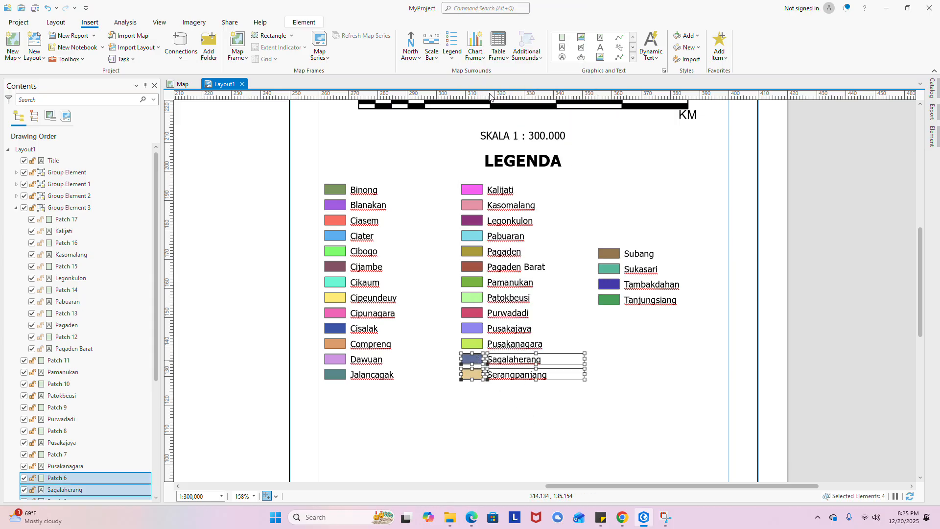
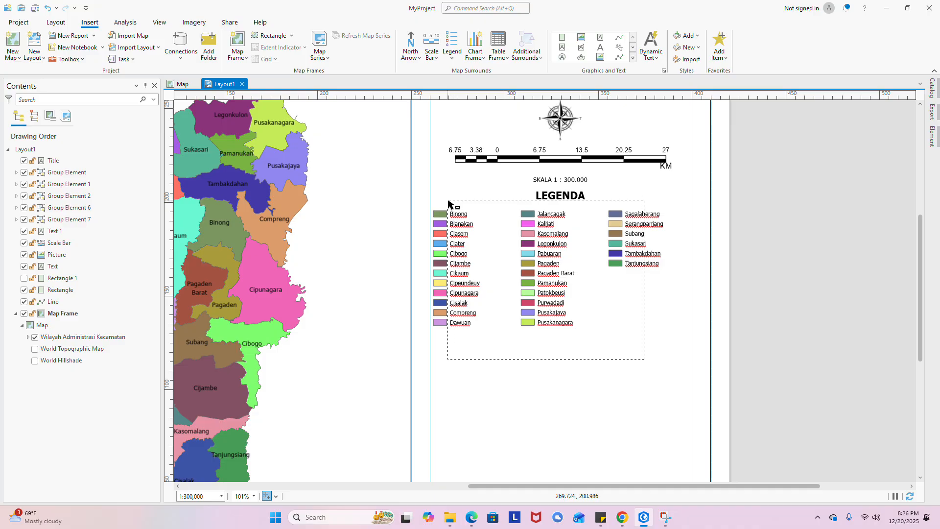
- Group the LEGENDA title and the three legend entry columns into one element, then review the page
right_click(541, 232)
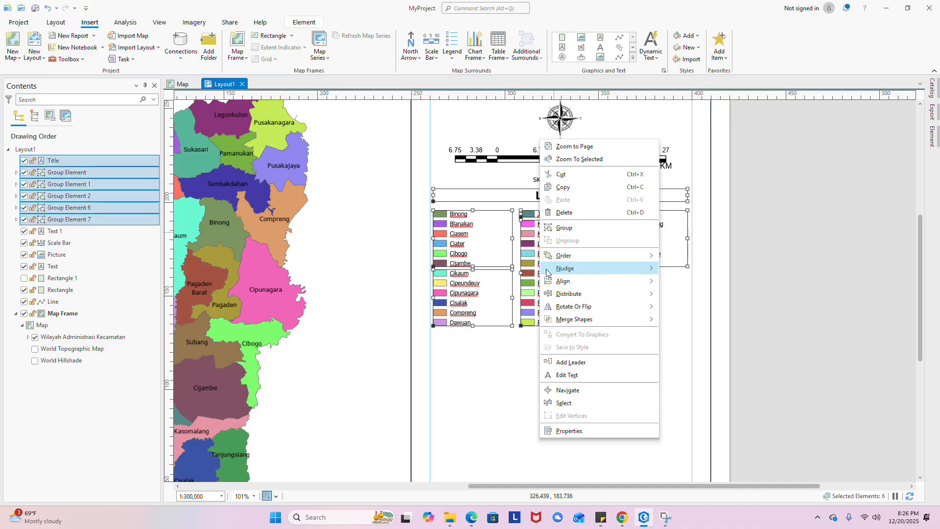
left_click(564, 228)
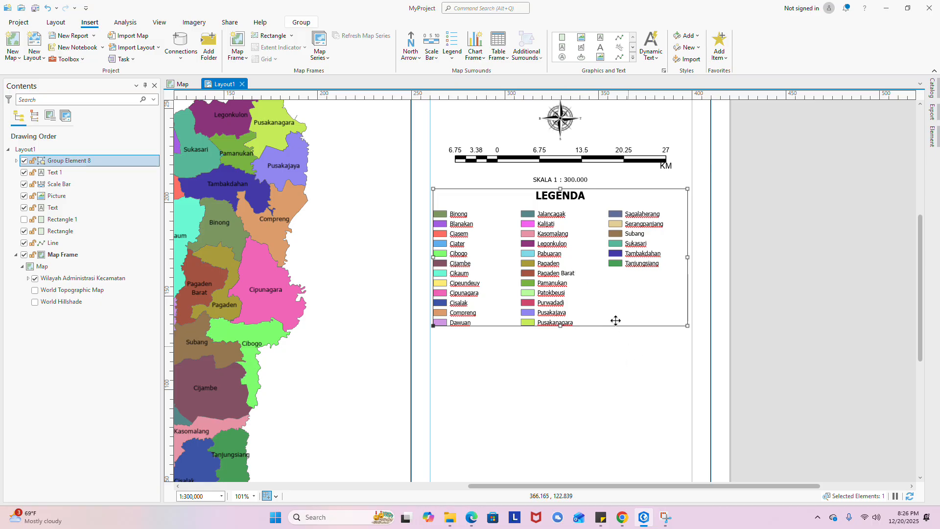
right_click(541, 274)
left_click(695, 307)
left_click(613, 340)
scroll(586, 185, "down", 4)
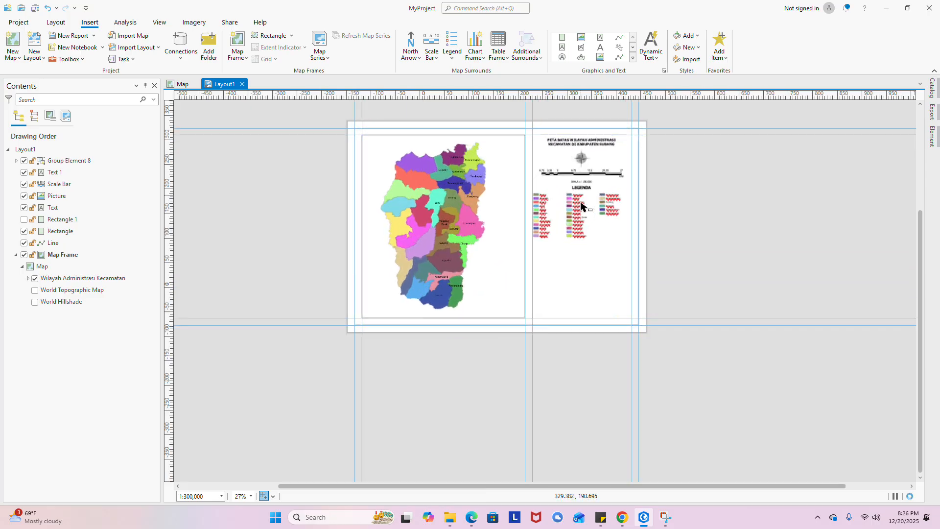
scroll(581, 204, "up", 2)
left_click_drag(618, 237, 603, 277)
scroll(602, 289, "up", 3)
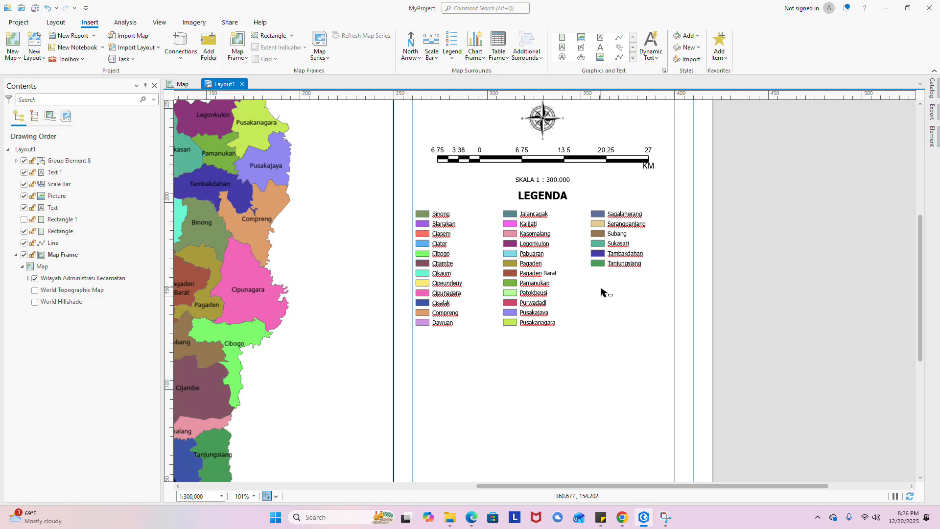
scroll(600, 294, "up", 1)
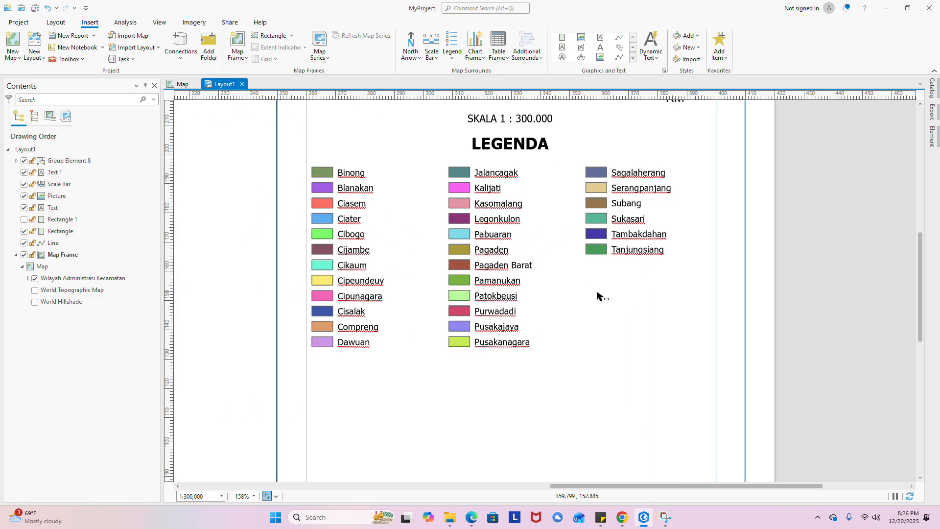
scroll(598, 296, "down", 4)
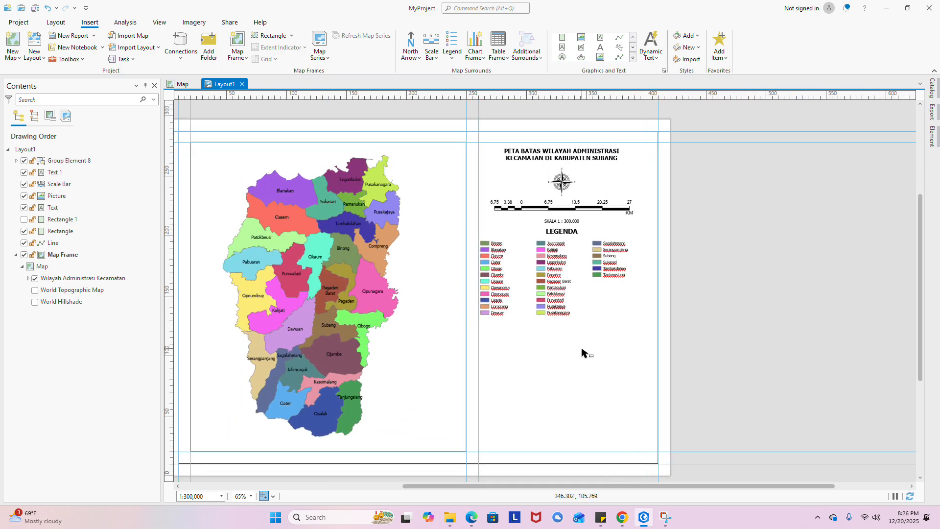
left_click_drag(582, 349, 576, 337)
scroll(577, 333, "up", 2)
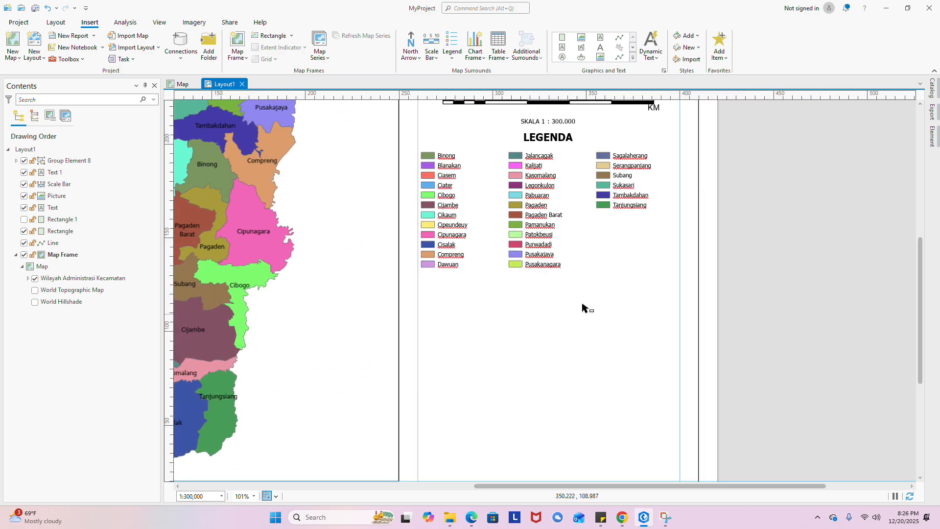
scroll(527, 284, "down", 2)
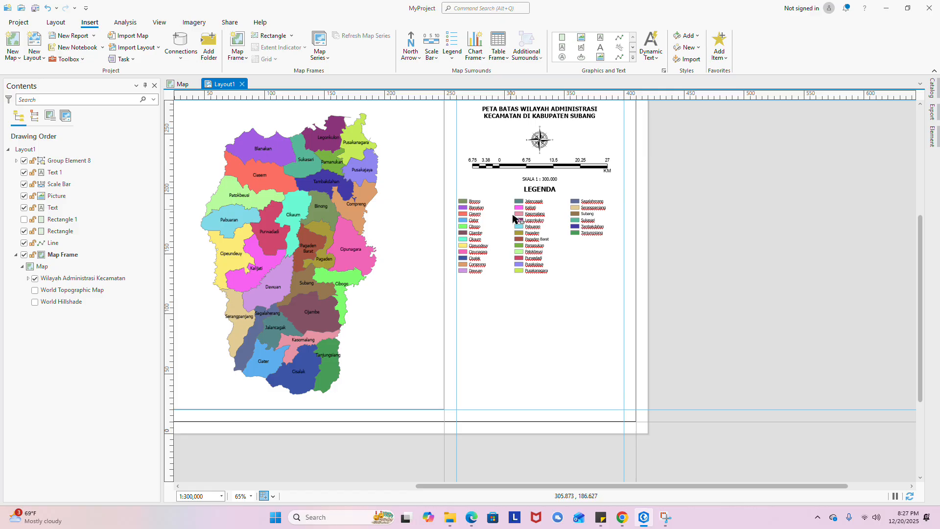
scroll(544, 288, "down", 2)
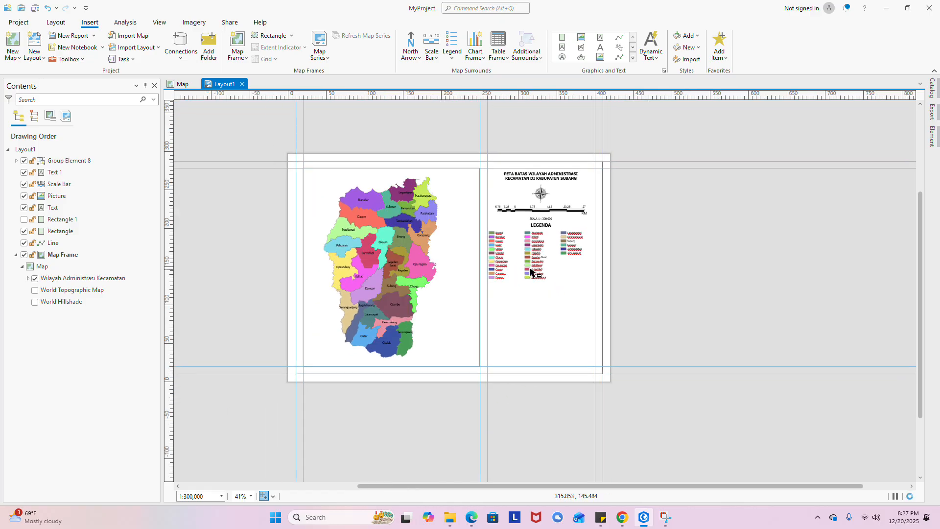
scroll(507, 245, "up", 2)
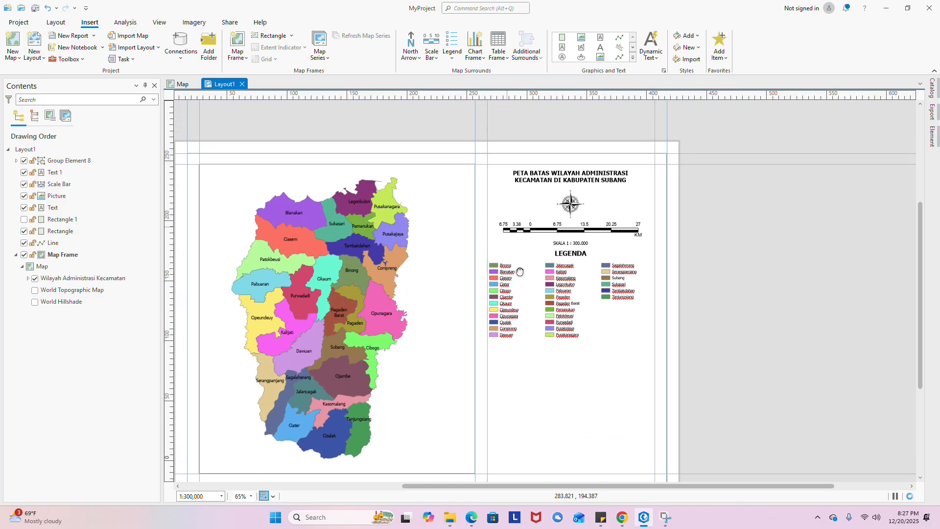
scroll(546, 266, "up", 2)
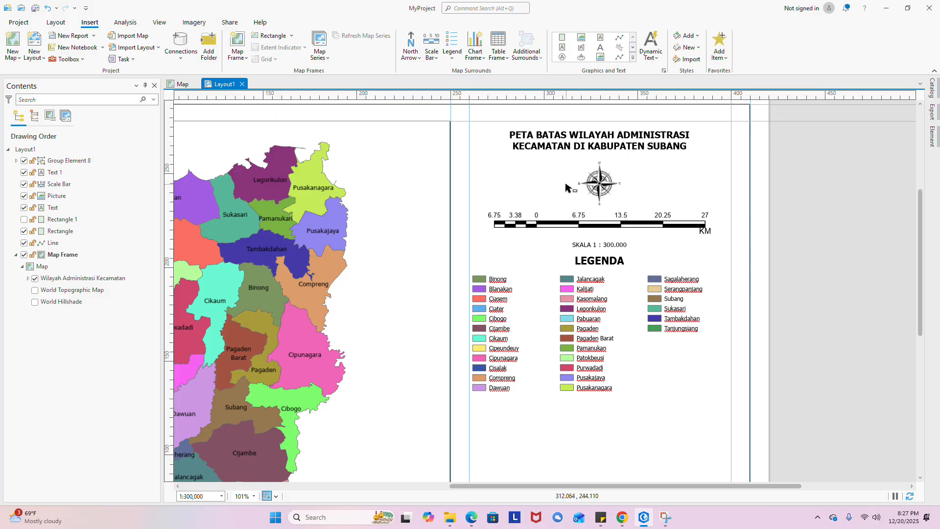
scroll(567, 193, "down", 2)
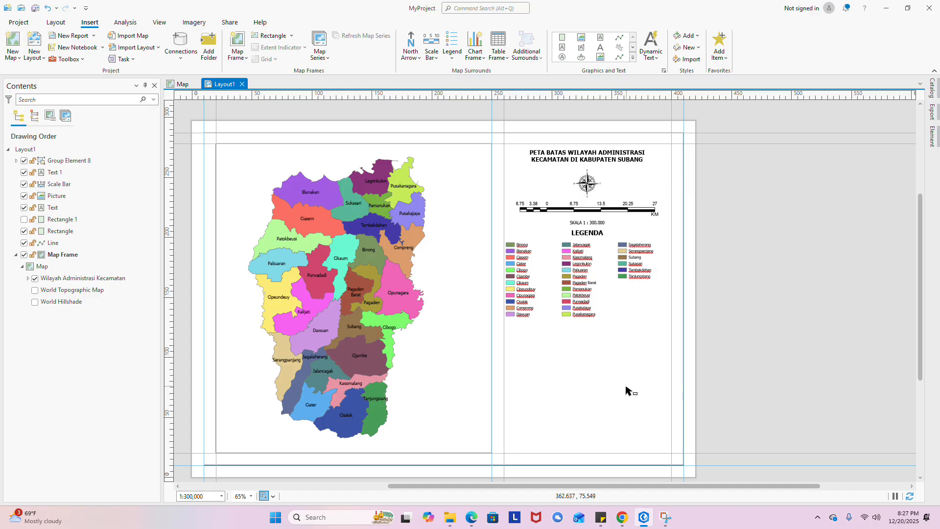
- Draw a text box under the legend reading 'Proyeksi : Tranverse Mercator', 'Sistem Grid :' and 'Datum :'
left_click(562, 47)
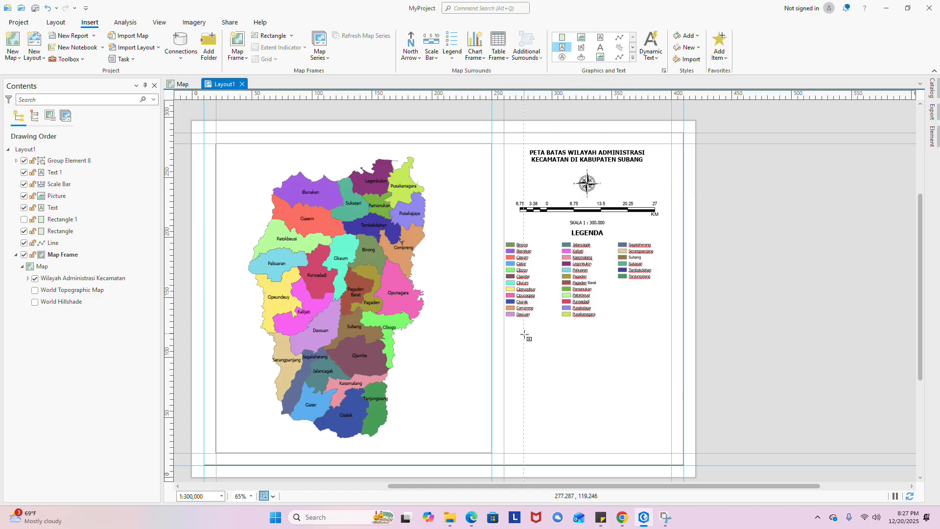
left_click_drag(525, 339, 609, 447)
scroll(550, 372, "up", 2)
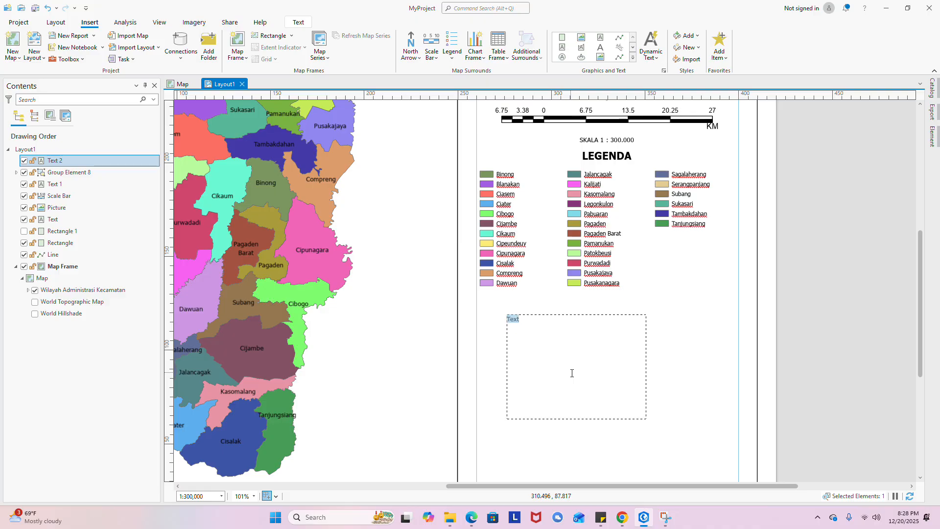
type("pR")
key("Caps_Lock")
type("pro")
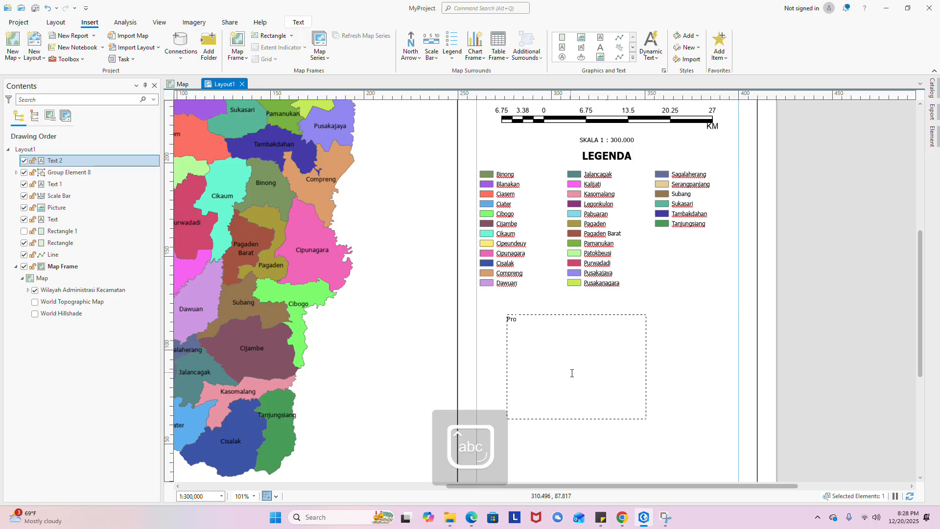
type("yeksi :")
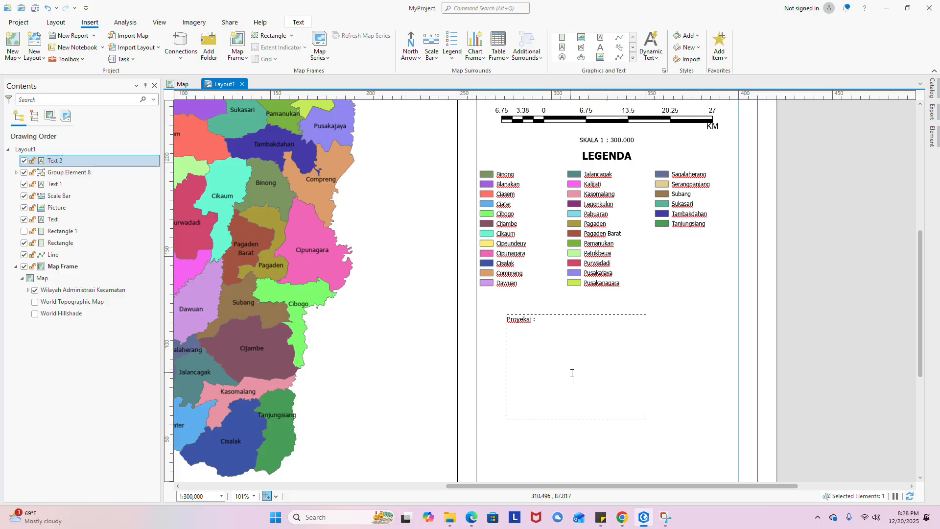
type("Tran")
type("vers")
type("e Mercat")
type("or")
type("istem")
type(" Gri")
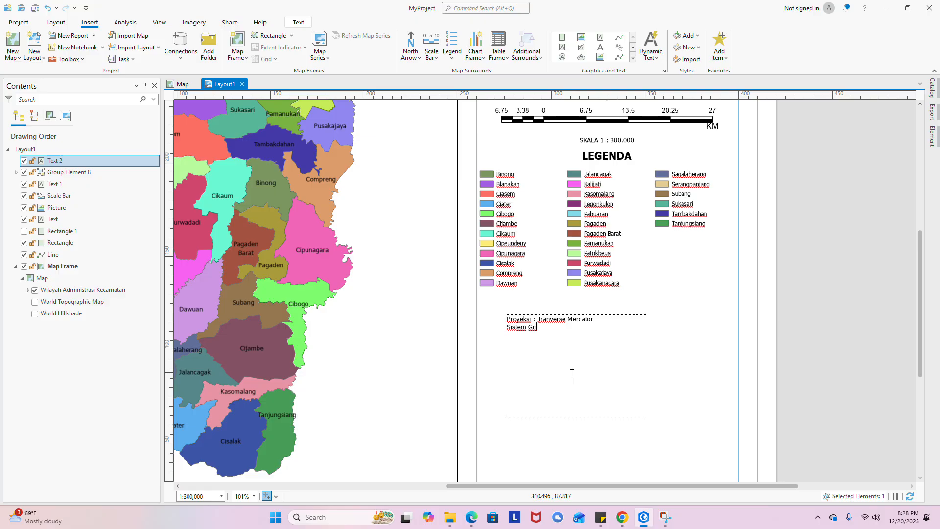
type("d : ")
type("Datumn")
key("BackSpace")
key("BackSpace")
type(":")
scroll(631, 299, "down", 2)
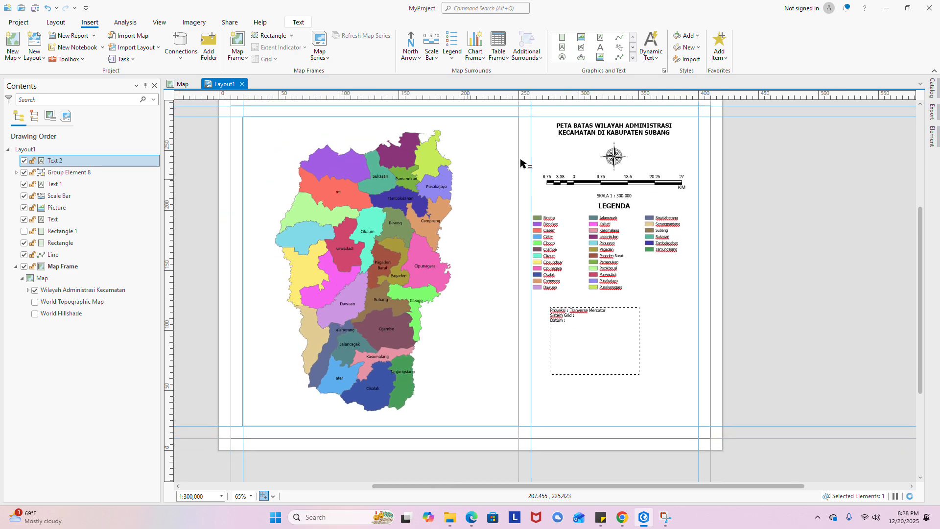
key("Escape")
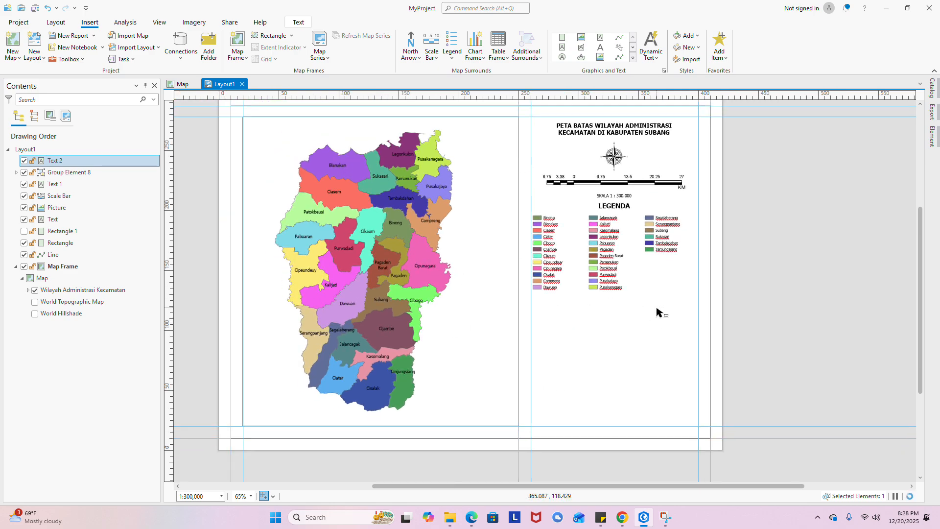
- Apply the Blue Vertical Label Graticule grid to the selected Subang map frame
left_click(518, 221)
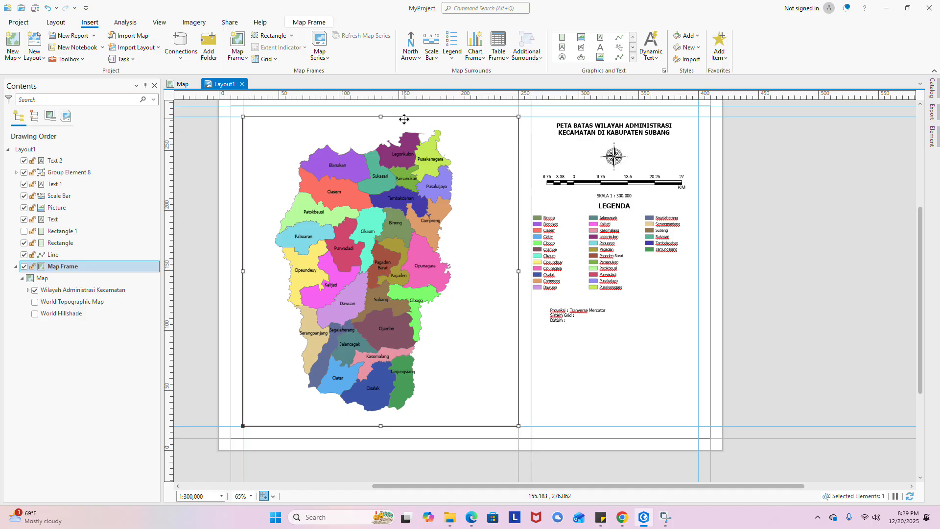
left_click(265, 59)
scroll(303, 161, "down", 5)
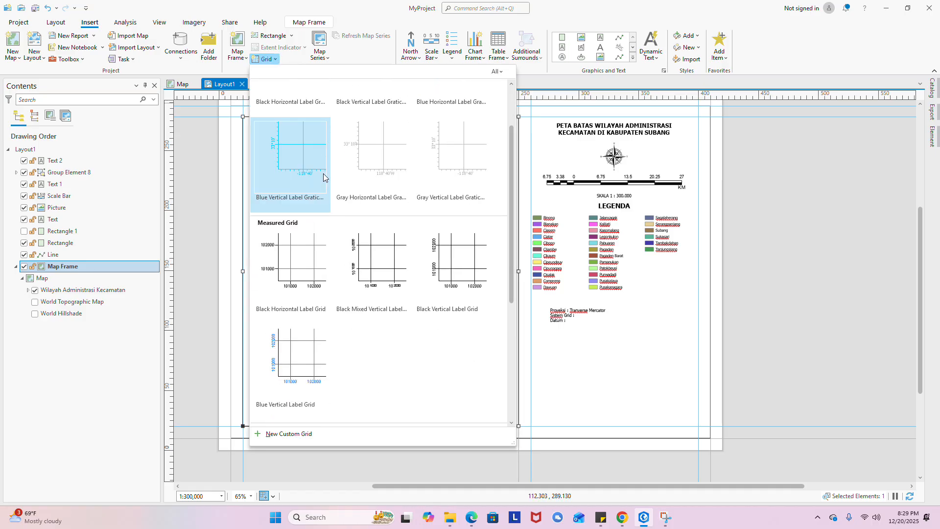
scroll(308, 181, "up", 5)
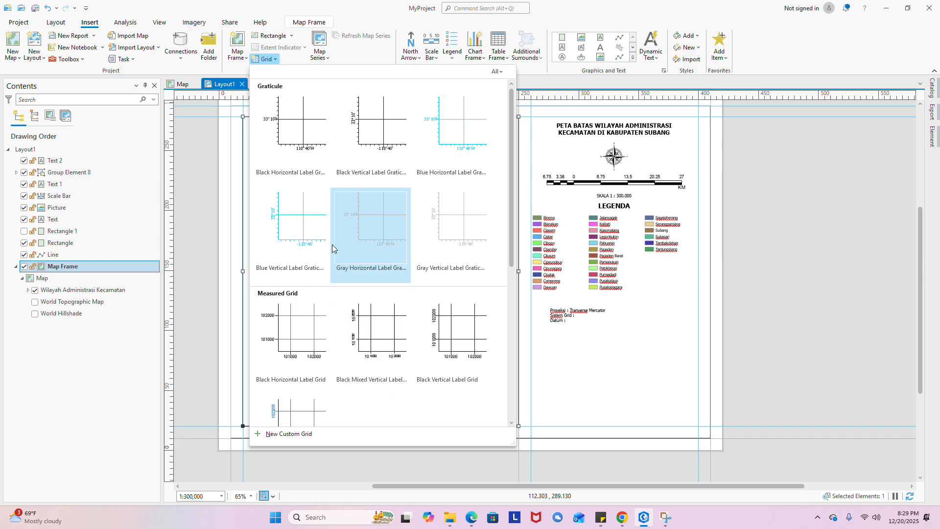
left_click(302, 226)
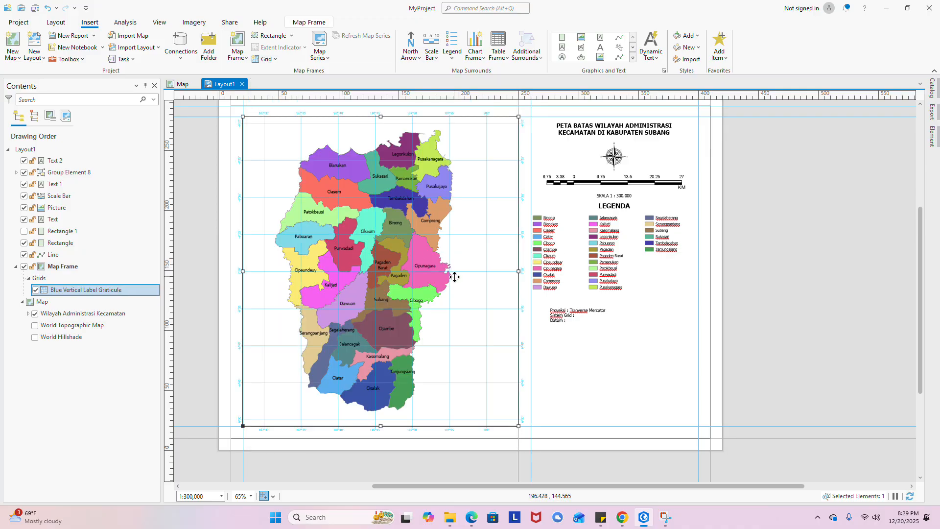
- Edit the projection note to read 'Sistem Grid : Graticule' and 'Datum : UTM WGS 1984'
scroll(576, 300, "up", 5)
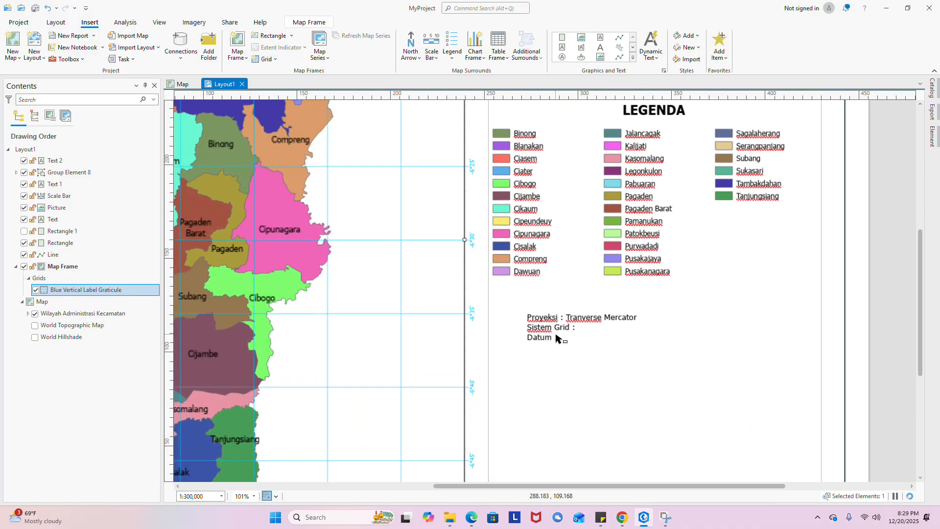
left_click(568, 317)
double_click(576, 329)
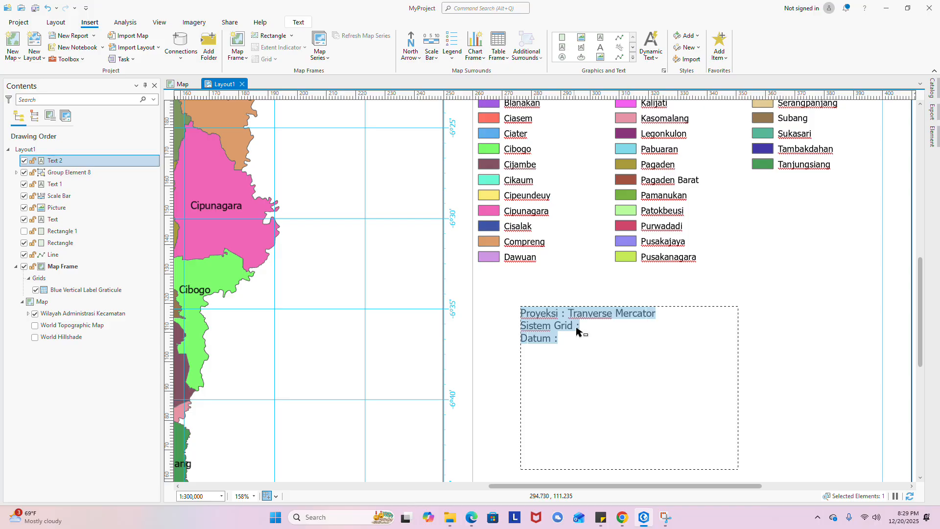
left_click(586, 326)
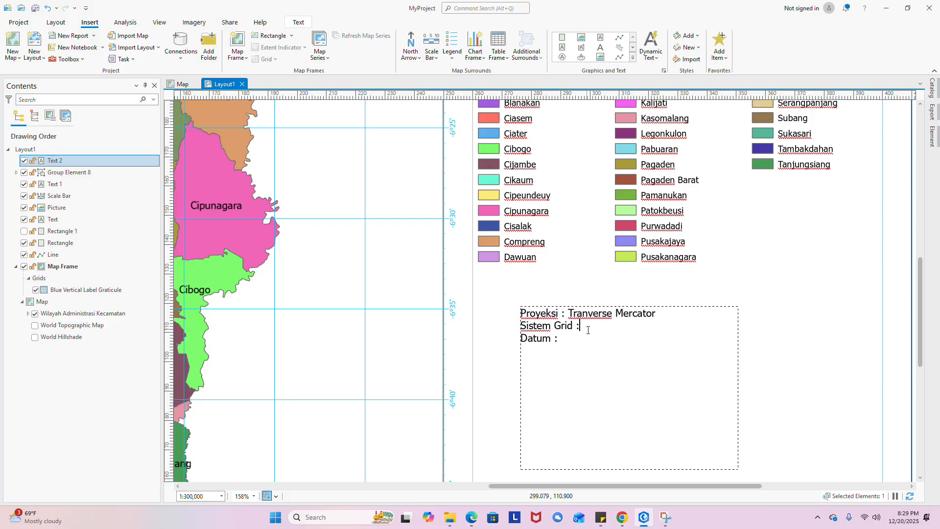
type("Graticule")
key("BackSpace")
type("UTM WGS 1")
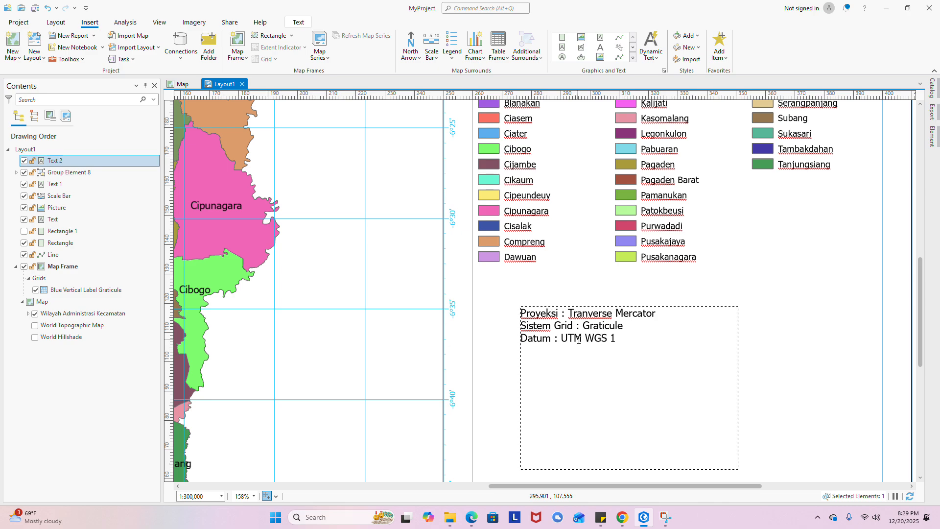
type("0")
type("98")
type("4")
scroll(634, 327, "down", 3)
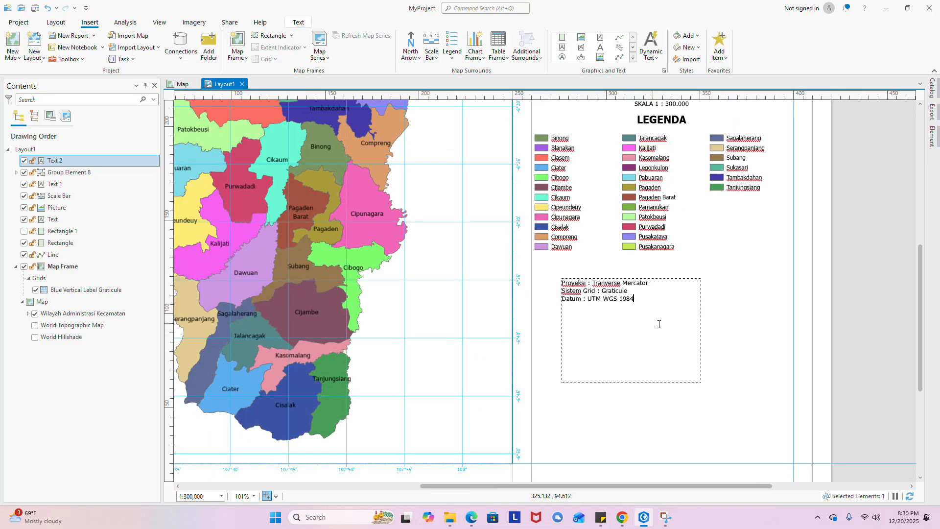
key("Escape")
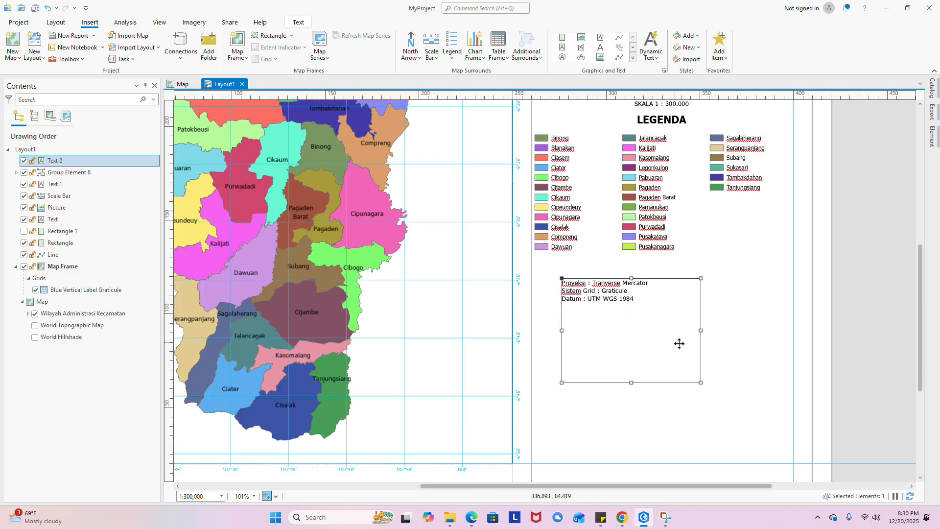
- Shrink the projection text box to fit its lines and set horizontal alignment to Center
left_click_drag(631, 382, 662, 291)
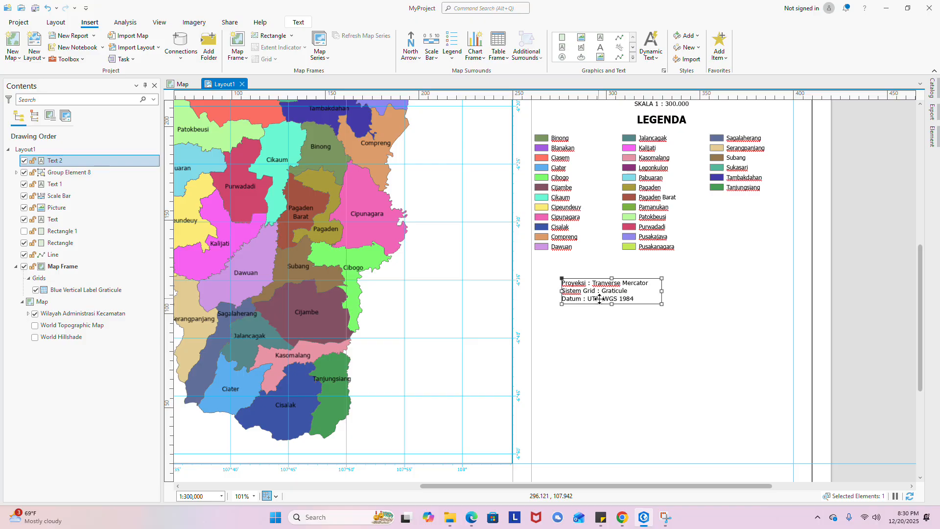
right_click(562, 296)
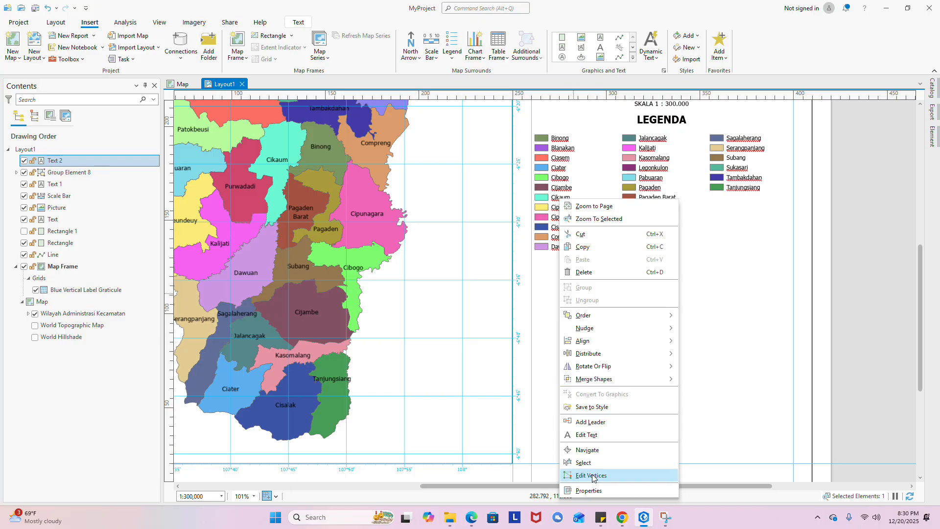
left_click(587, 490)
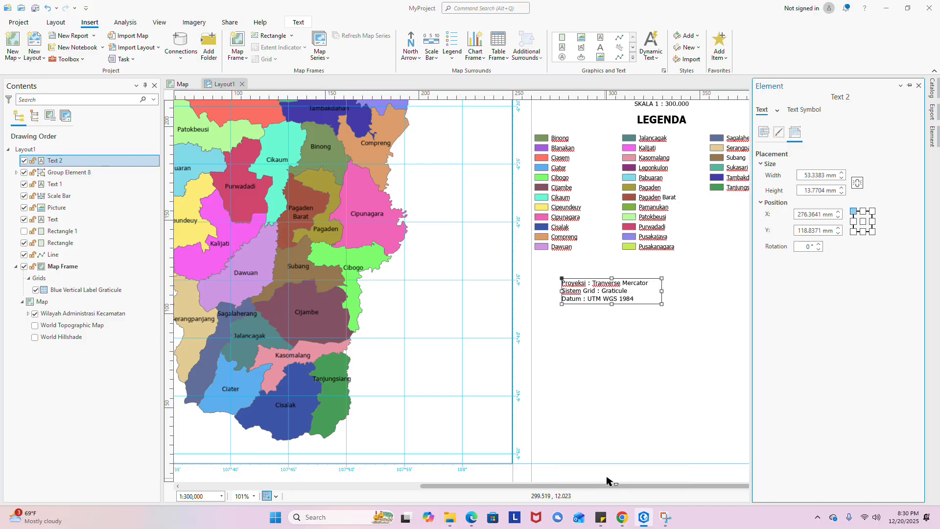
left_click(815, 114)
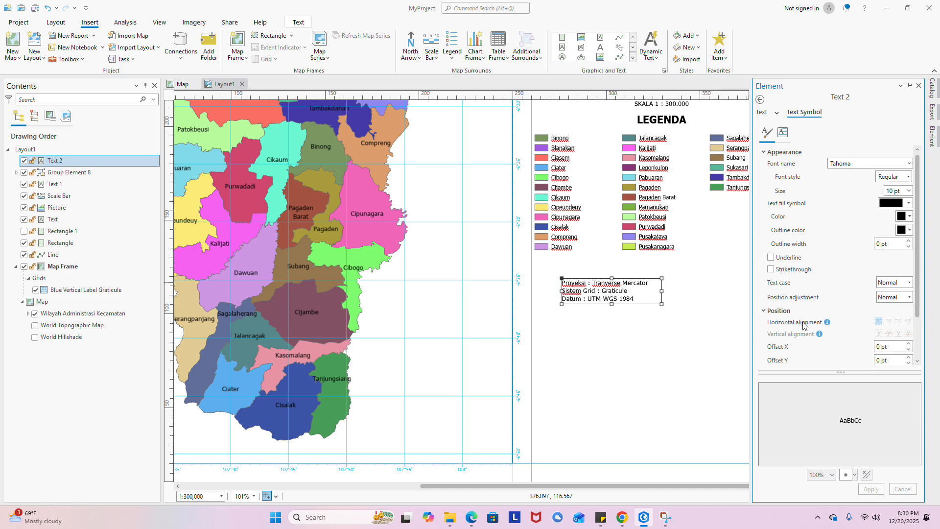
left_click(889, 322)
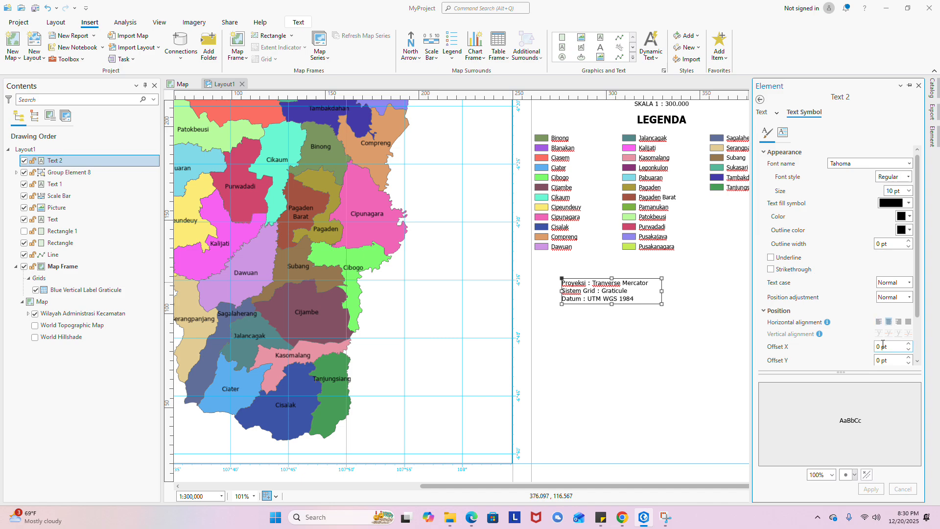
left_click(875, 494)
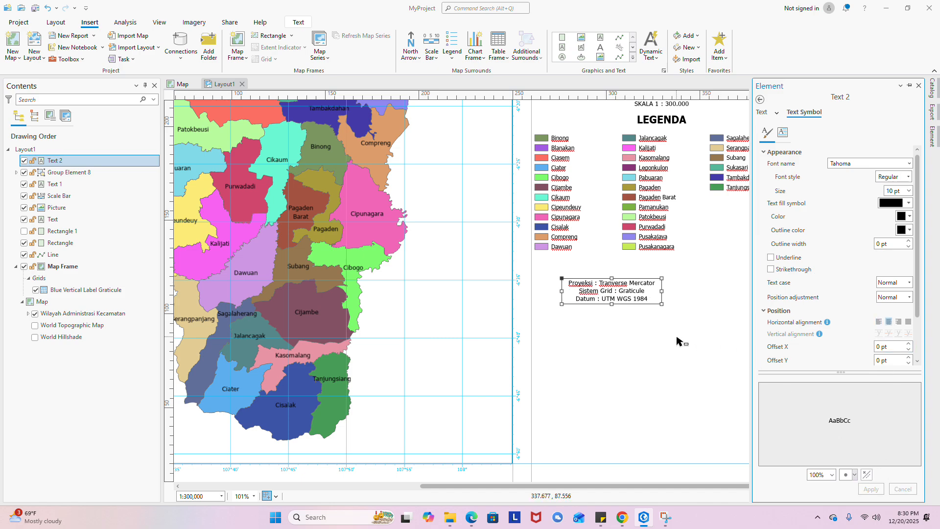
- Move the projection text so it sits centred beneath the legend
left_click(678, 339)
left_click_drag(713, 318, 650, 380)
left_click_drag(551, 349, 600, 336)
scroll(681, 326, "down", 5)
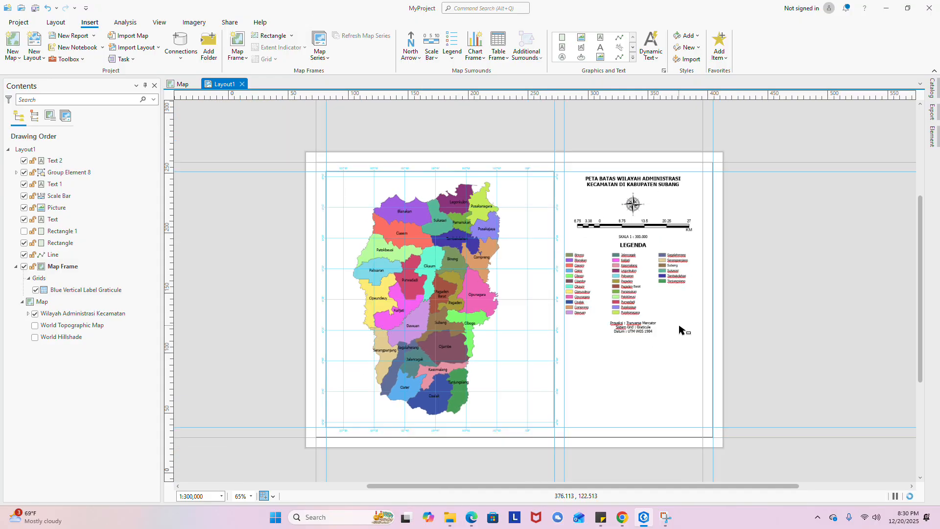
scroll(673, 380, "up", 5)
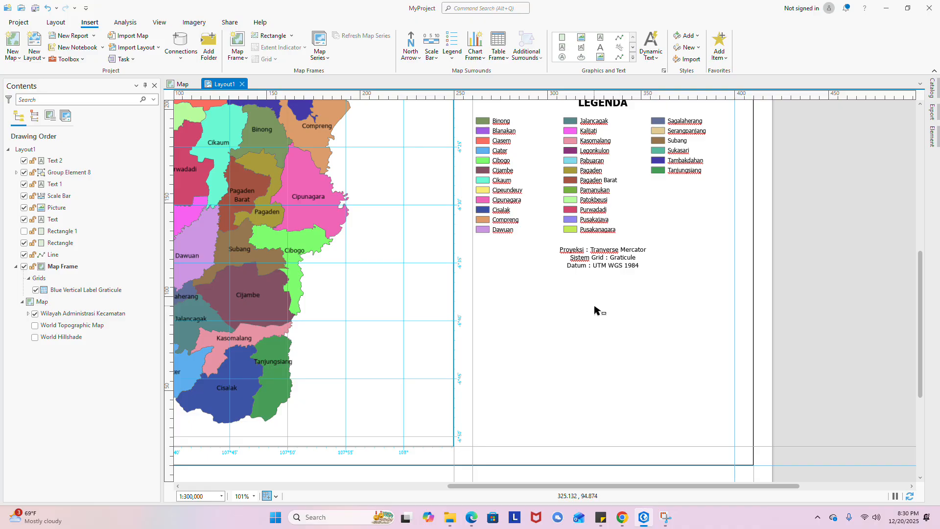
scroll(607, 260, "down", 3)
scroll(598, 293, "up", 3)
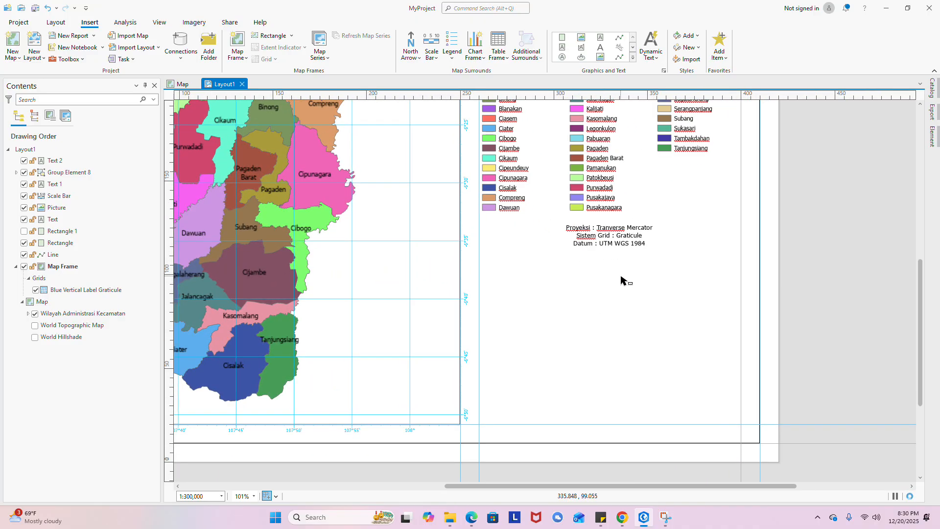
left_click_drag(621, 280, 630, 441)
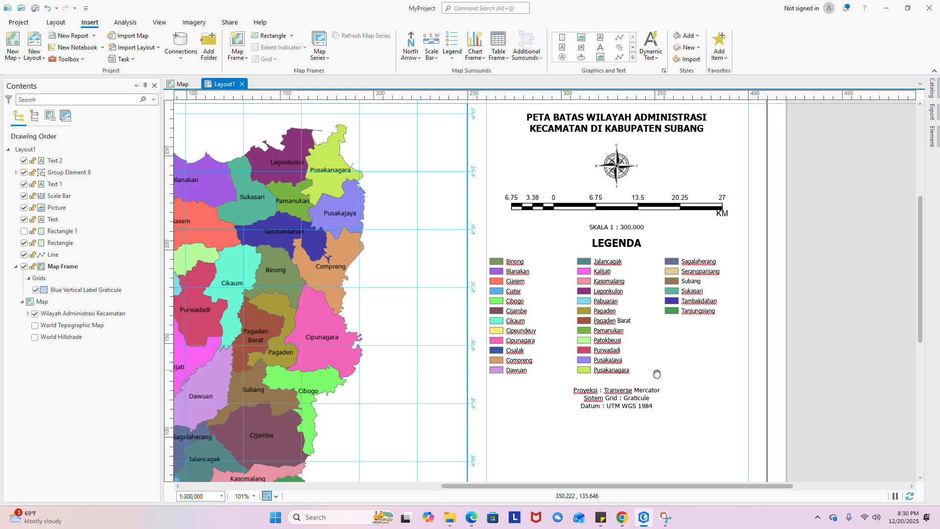
left_click_drag(656, 374, 640, 346)
left_click(605, 373)
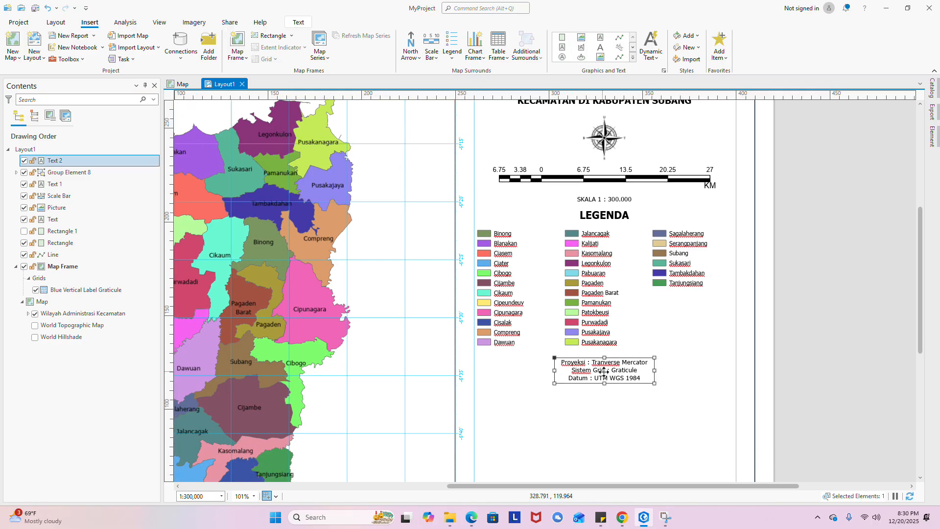
left_click_drag(607, 375, 600, 260)
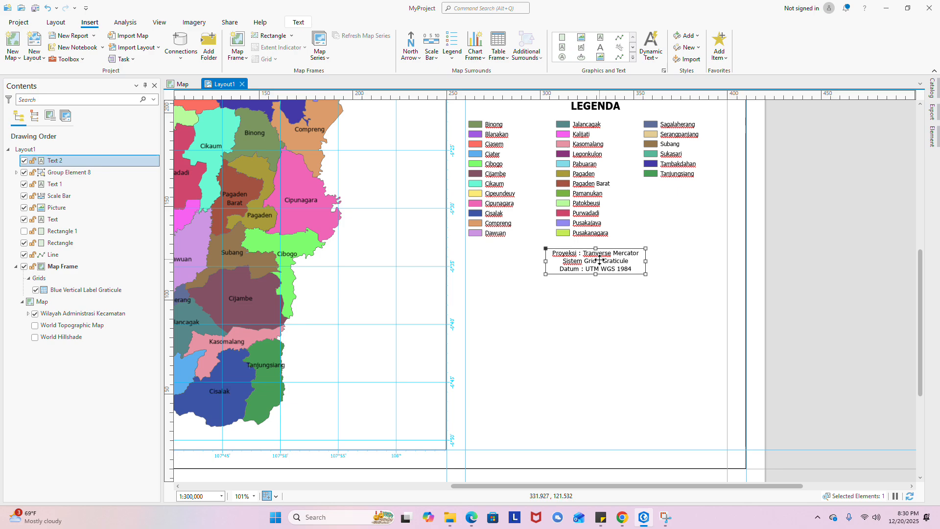
left_click(615, 295)
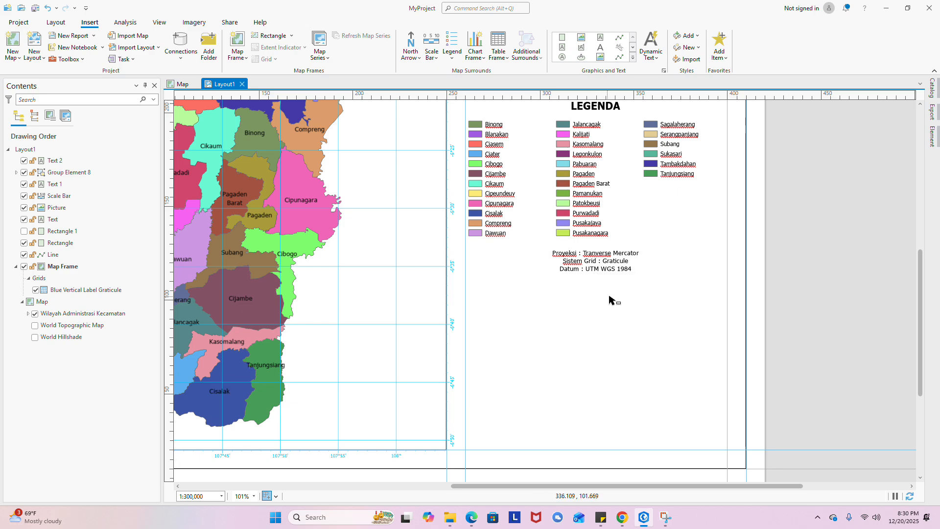
left_click(611, 260)
scroll(582, 305, "down", 3)
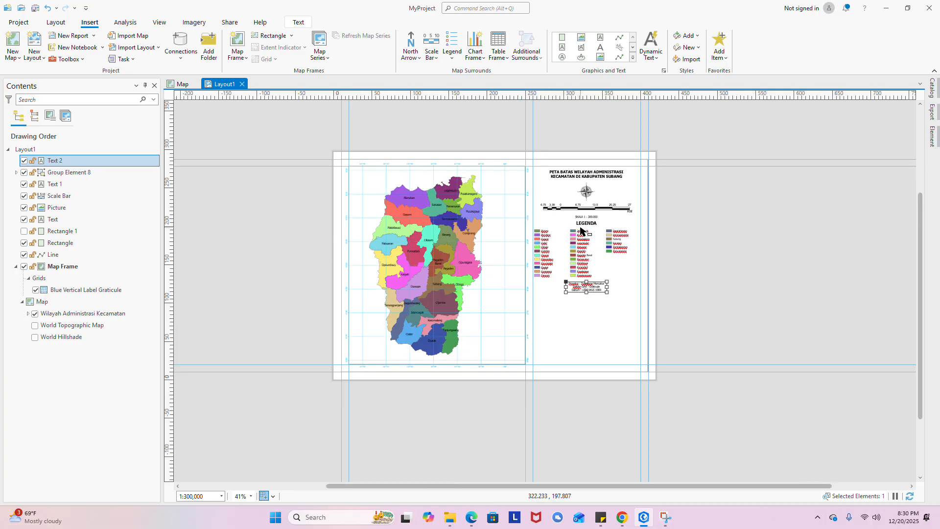
scroll(581, 230, "up", 2)
scroll(607, 281, "up", 2)
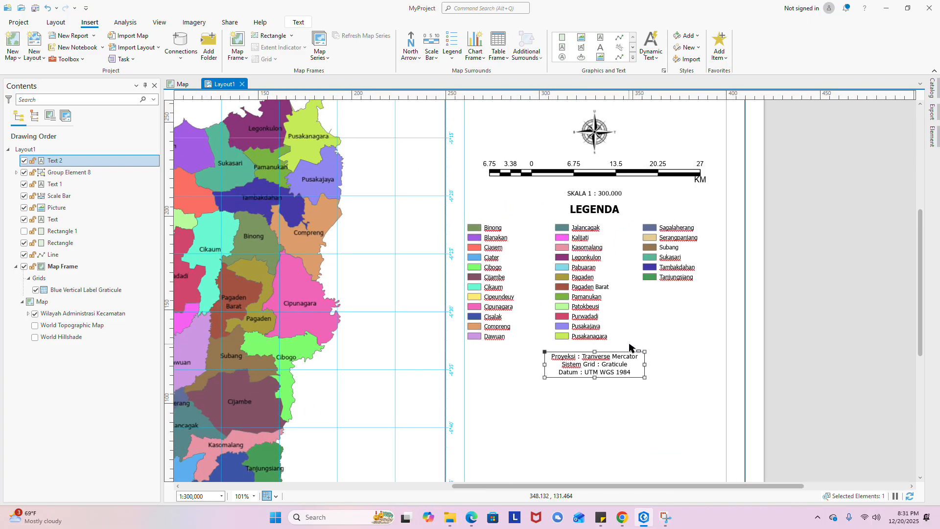
left_click(656, 320)
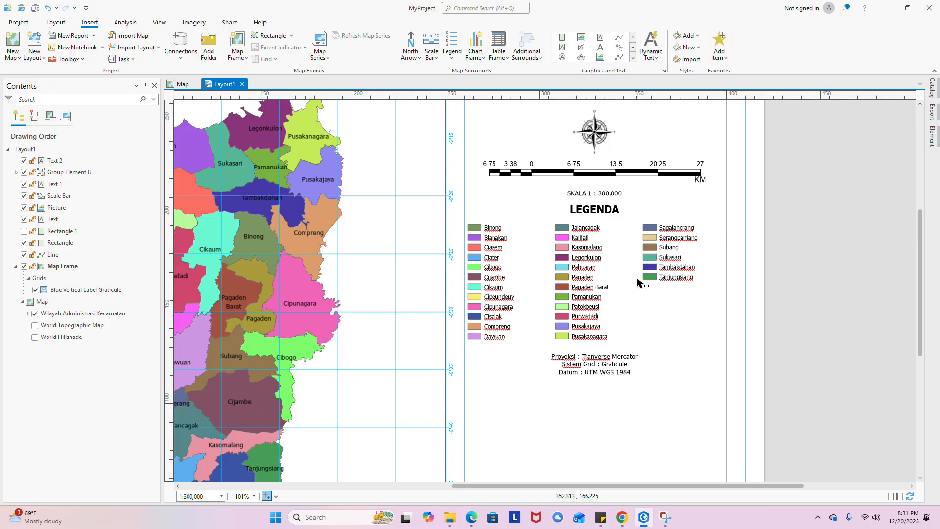
scroll(638, 282, "down", 3)
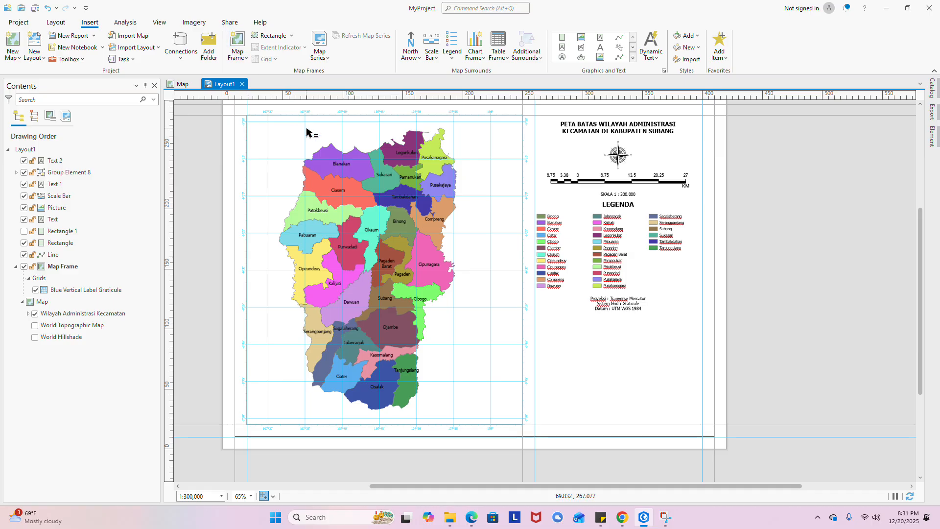
- Create a new map and add ADMINISTRASI_LN_KABKOTA from BatasWilayah_25K to it
left_click(10, 40)
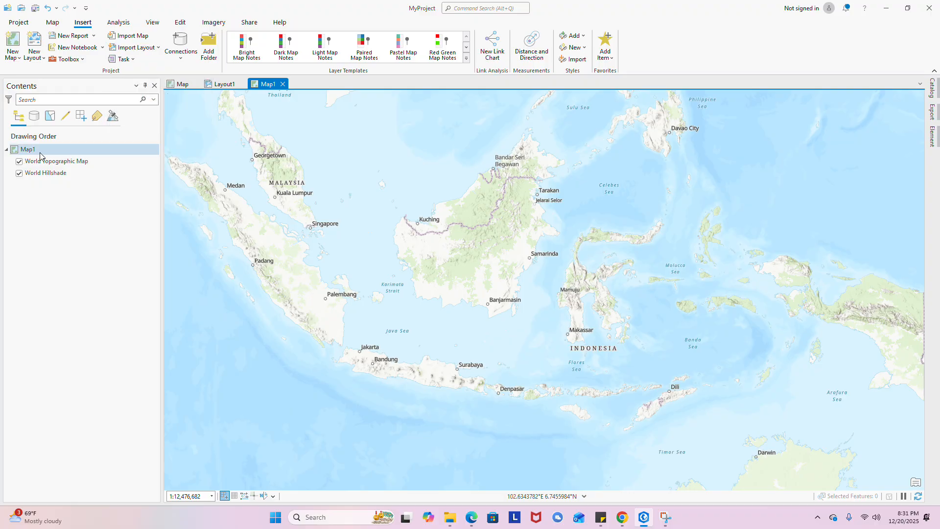
left_click(27, 150)
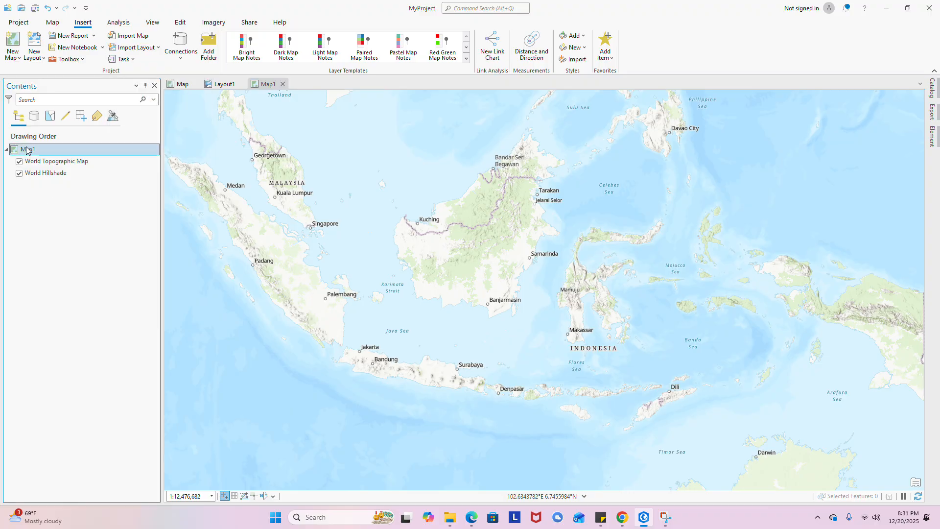
key("alt+d")
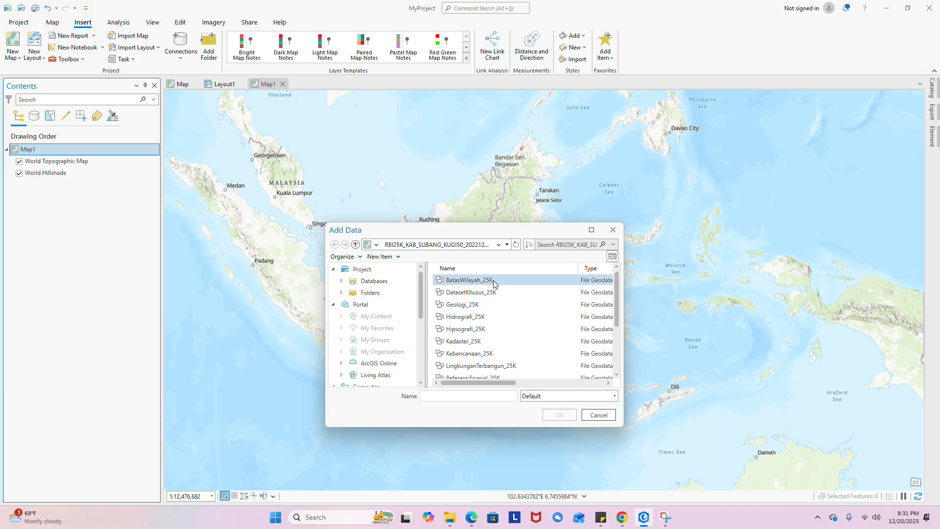
double_click(493, 280)
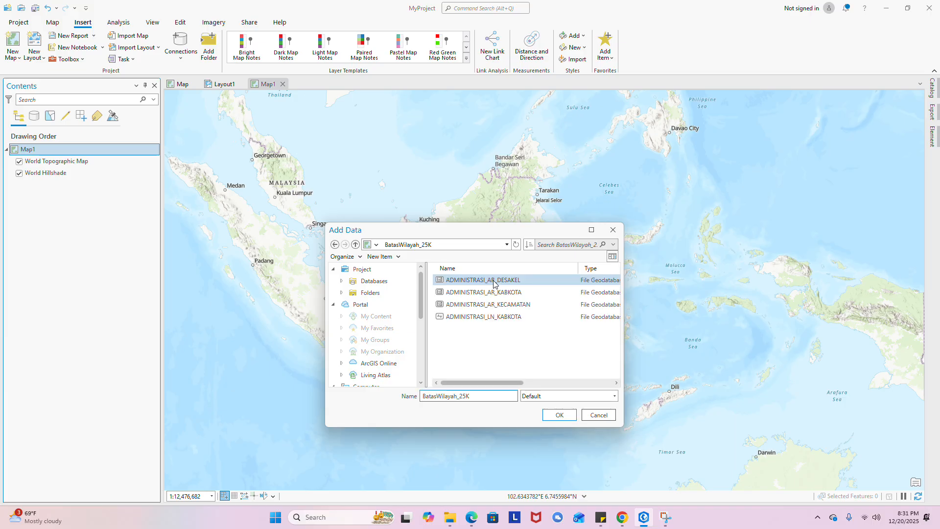
left_click(476, 322)
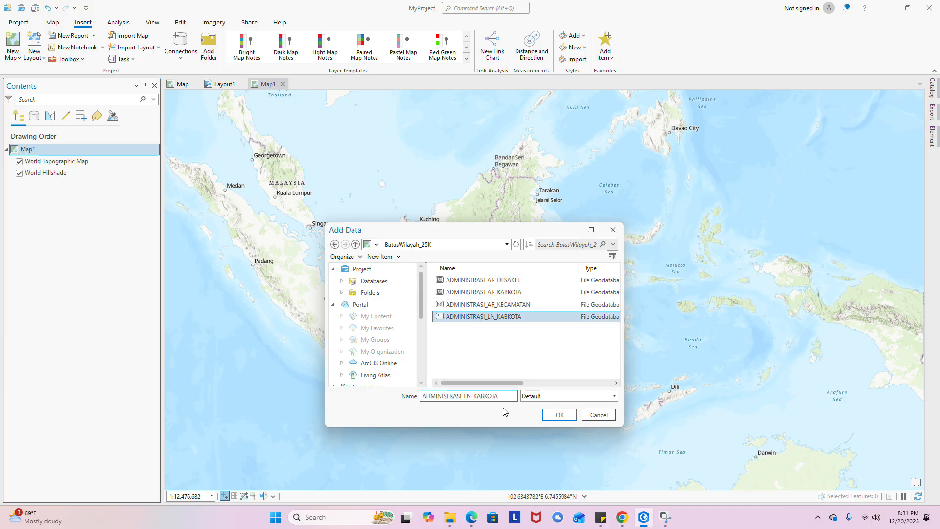
left_click(559, 416)
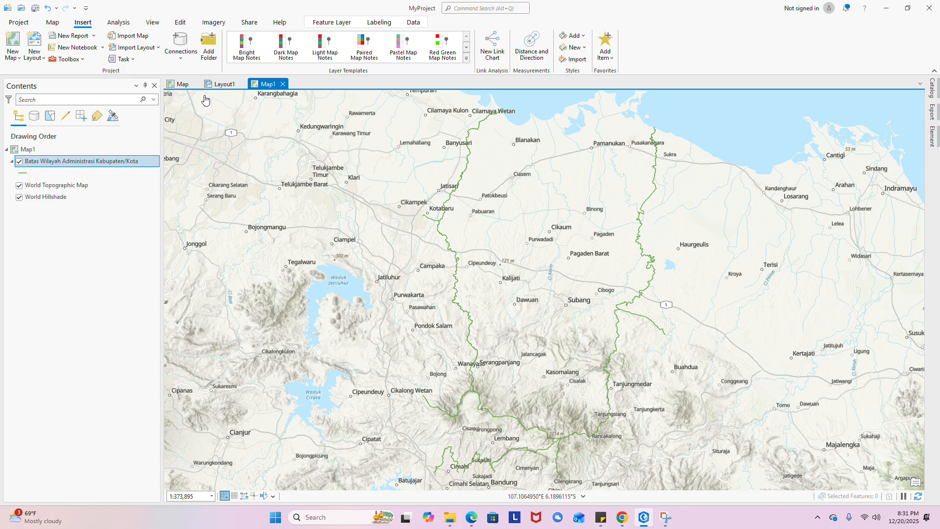
- Hide the World Hillshade and World Topographic Map basemaps, then return to Layout1
left_click(30, 185)
left_click(19, 197)
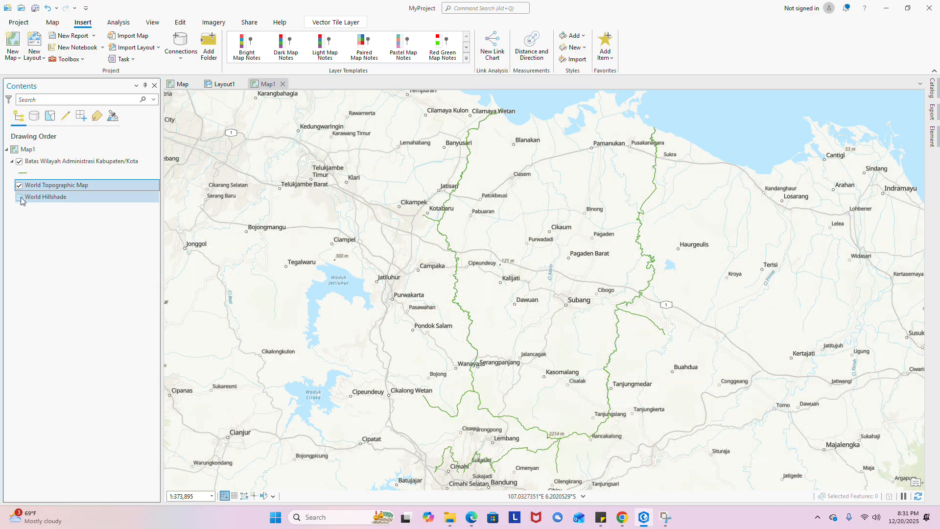
left_click(19, 186)
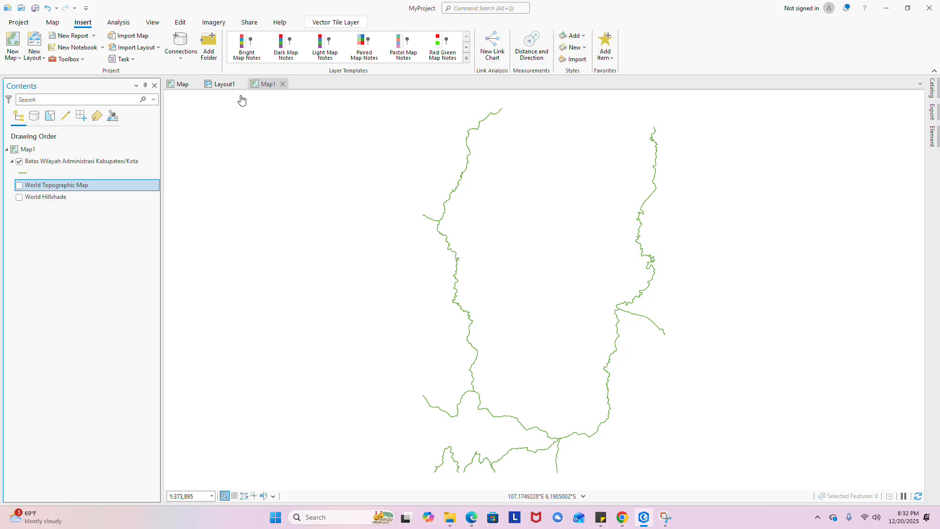
left_click(217, 87)
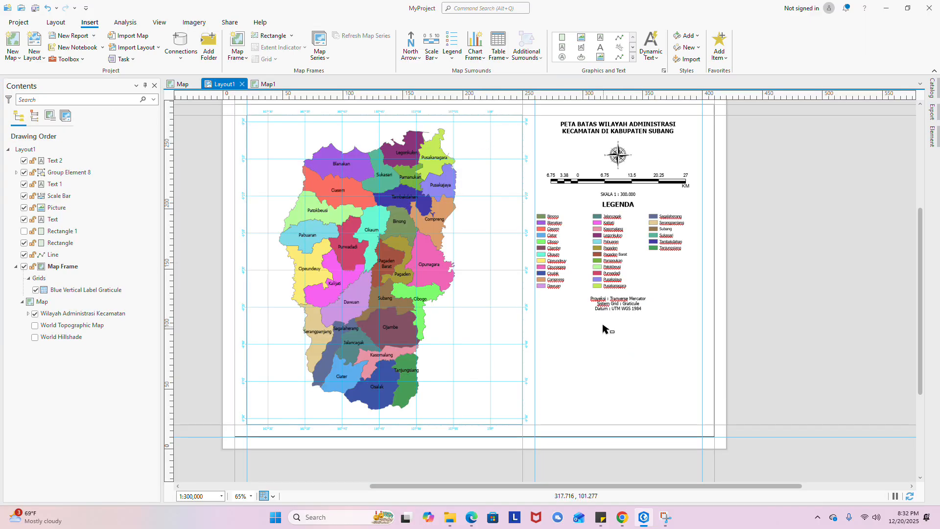
- Insert a Map1 map frame below the projection note and enlarge it from its corner
left_click(242, 55)
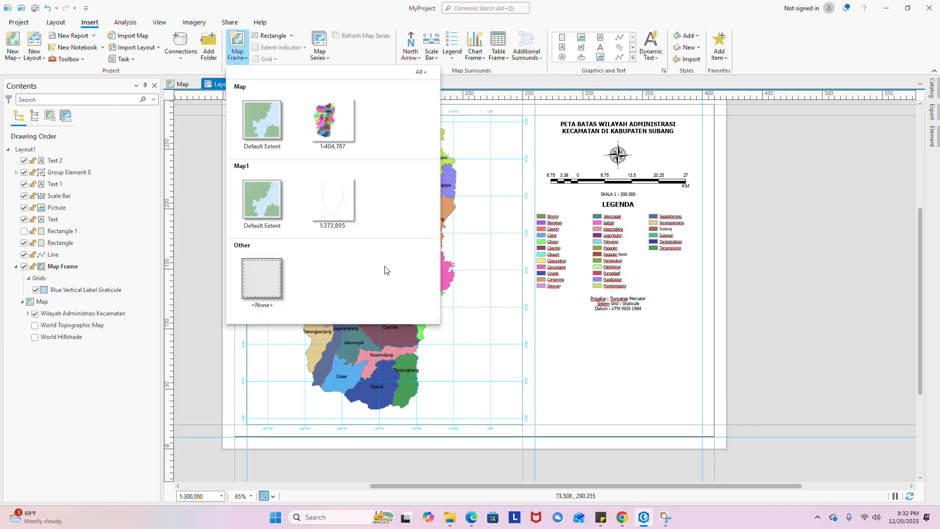
left_click(341, 213)
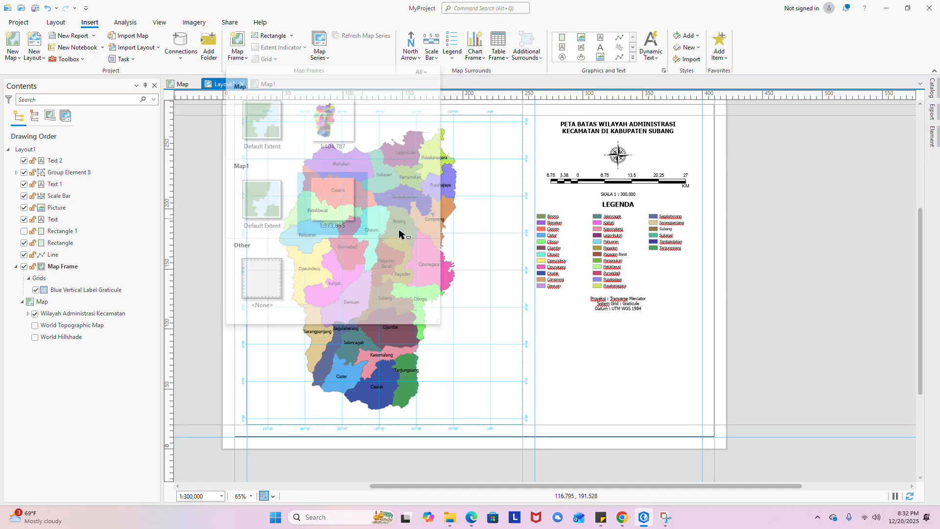
left_click(557, 326)
scroll(574, 343, "up", 4)
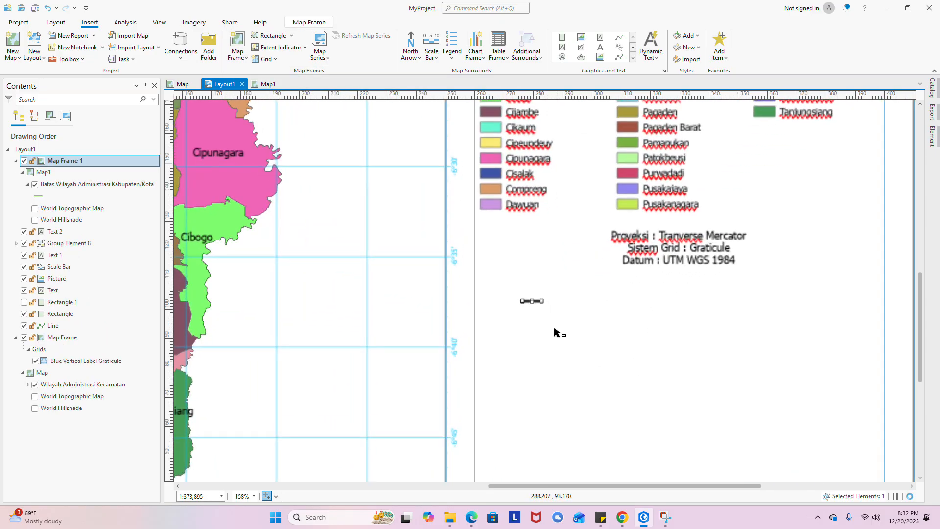
left_click_drag(533, 302, 533, 249)
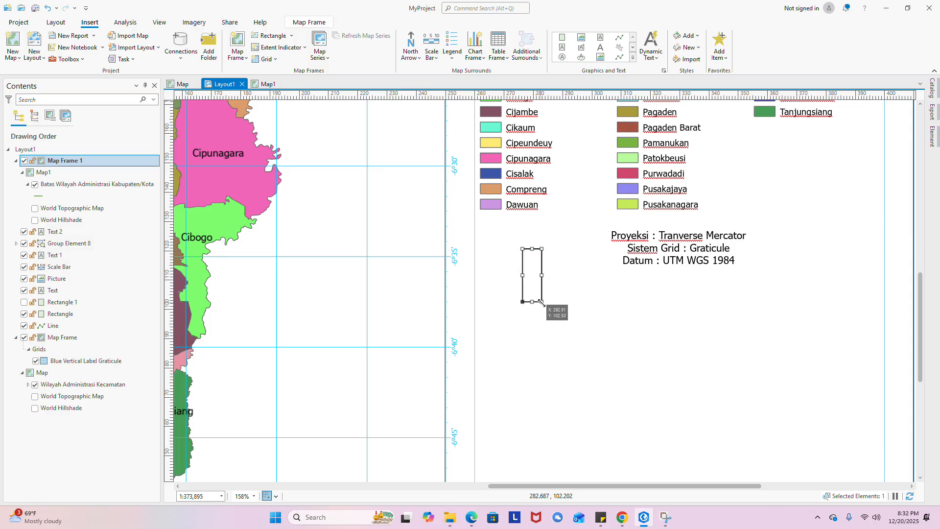
left_click_drag(542, 302, 723, 411)
scroll(552, 343, "down", 4)
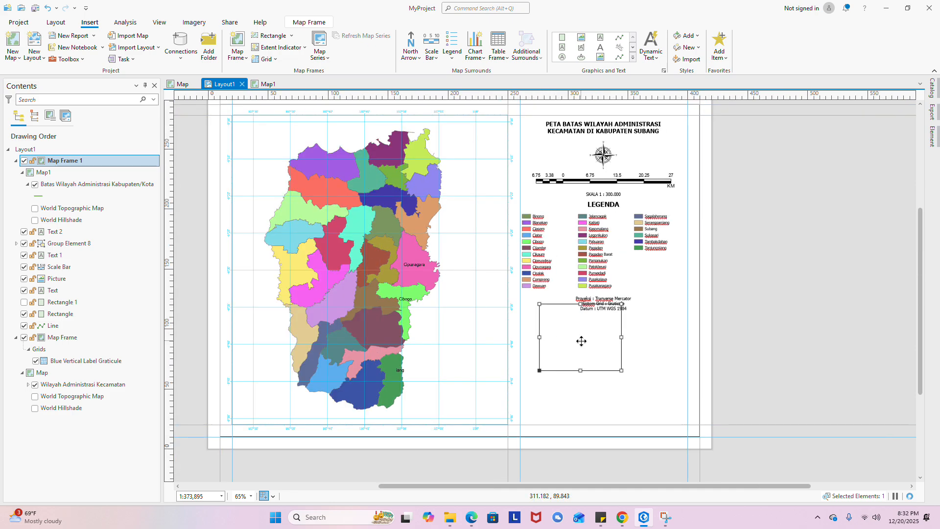
- Activate the inset map, fit the whole district boundary outline inside it, and close activation
right_click(582, 344)
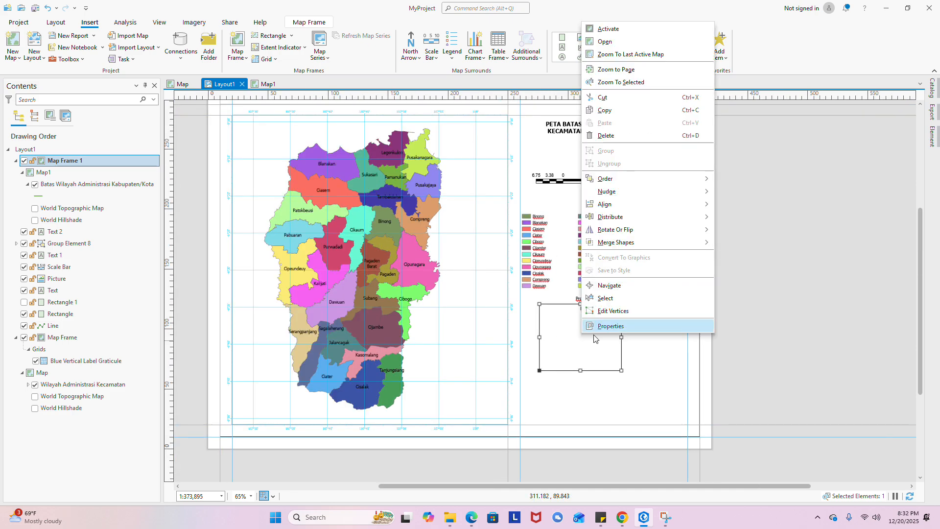
left_click(630, 32)
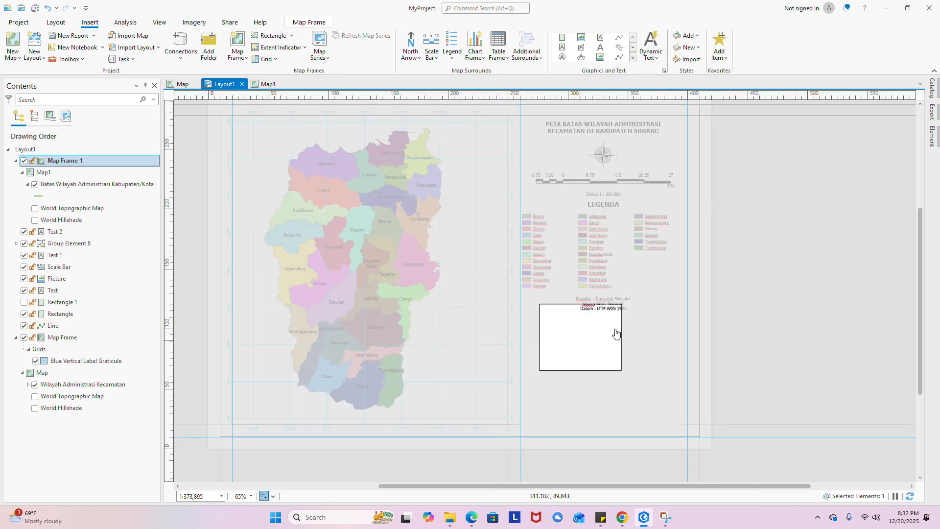
scroll(587, 346, "down", 3)
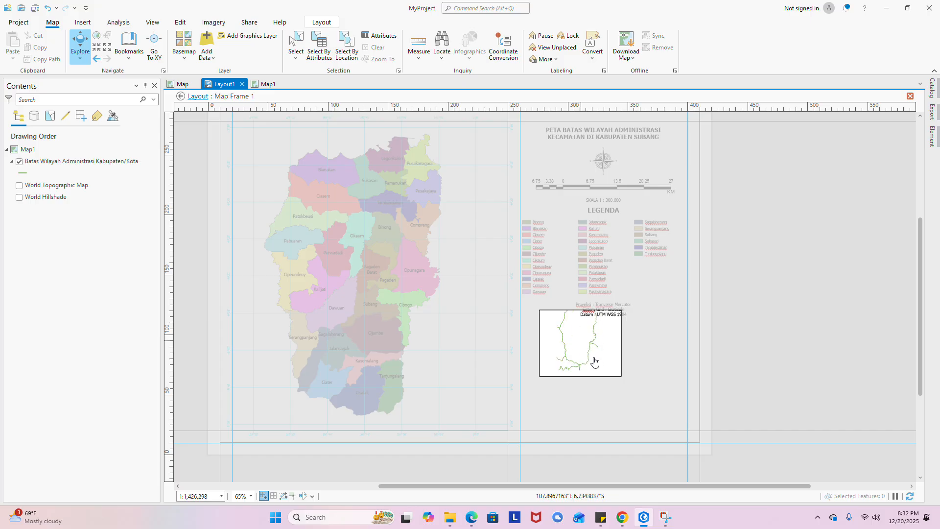
left_click_drag(580, 361, 580, 362)
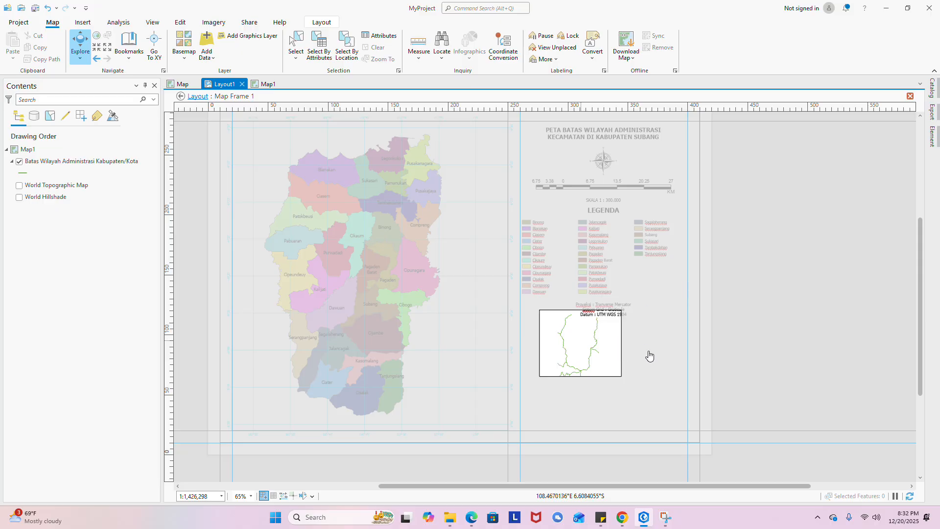
left_click(313, 24)
scroll(609, 376, "up", 2)
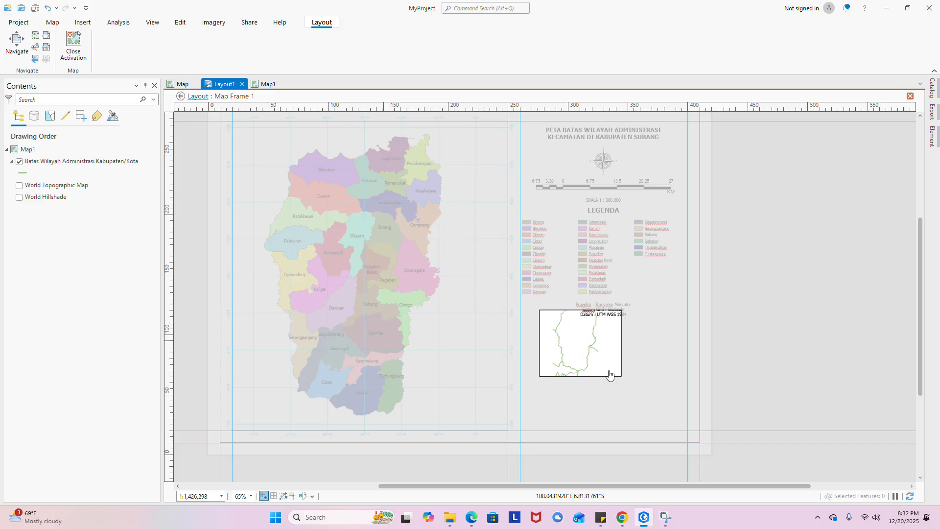
scroll(607, 373, "down", 2)
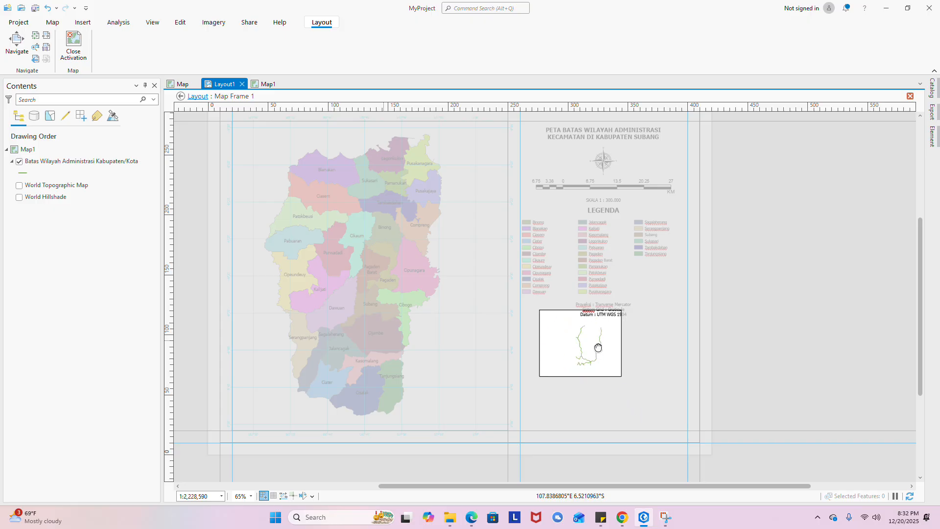
left_click_drag(594, 348, 590, 346)
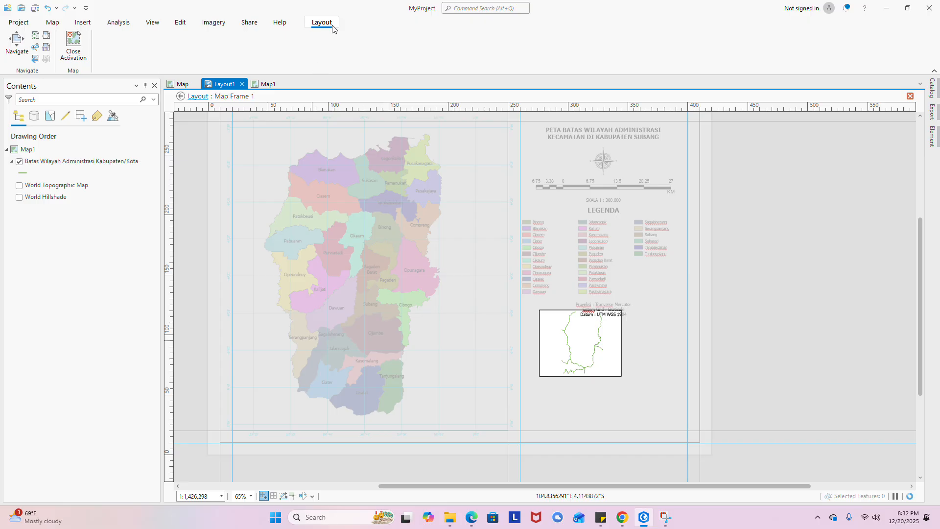
left_click(73, 42)
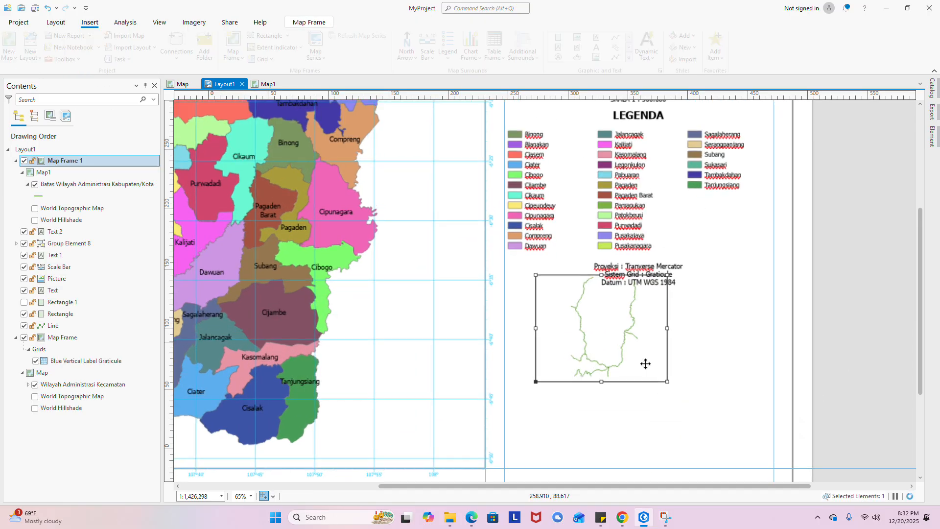
- Trim the inset frame's bottom, top and right edges into a narrower upright box
scroll(646, 363, "up", 5)
left_click_drag(623, 408, 628, 382)
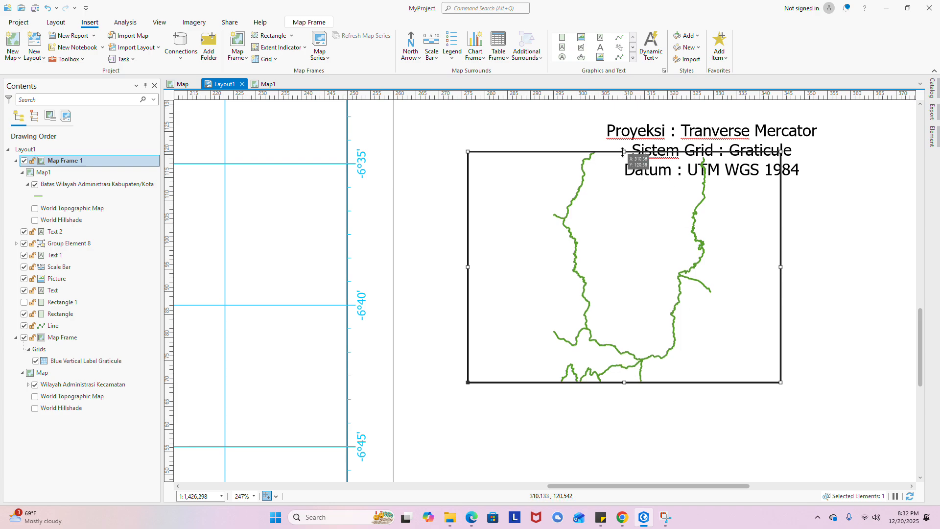
left_click_drag(625, 151, 624, 157)
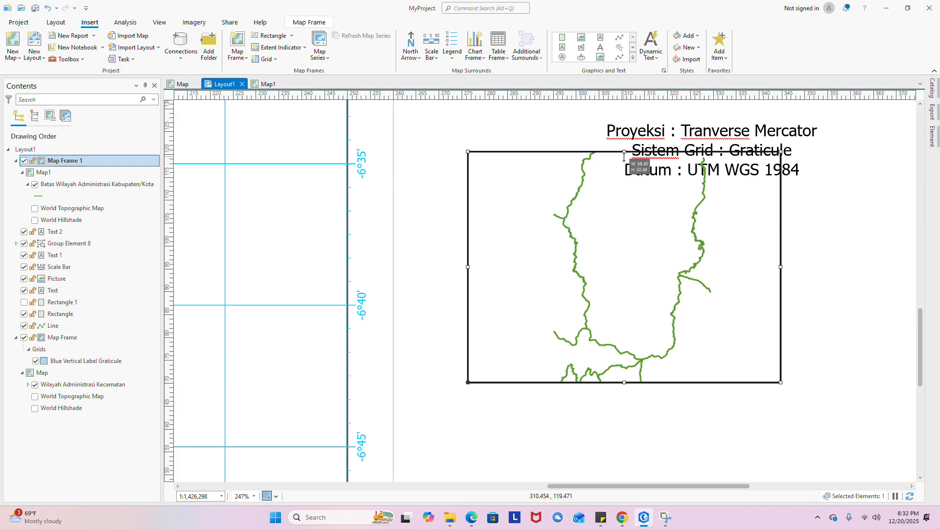
left_click_drag(780, 269, 643, 280)
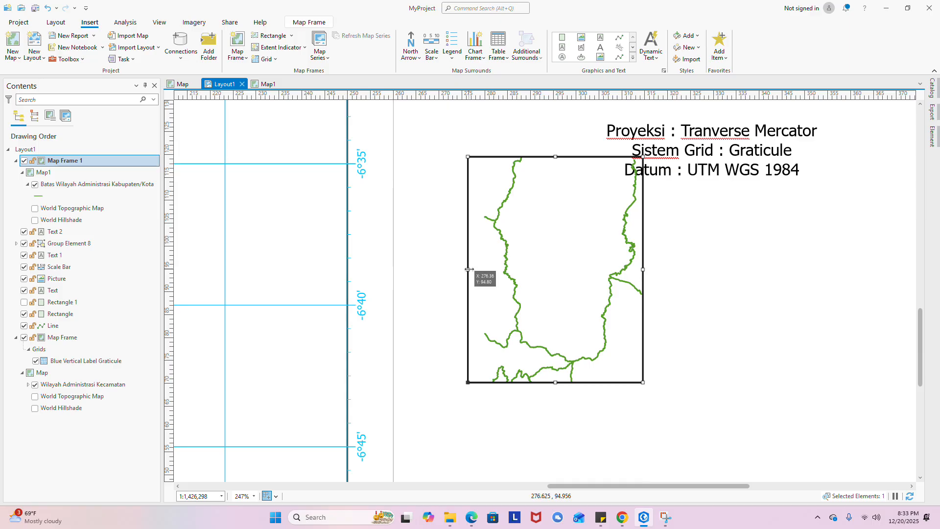
- Recentre the district outline by panning it left inside the activated inset, then narrow the frame further
right_click(514, 267)
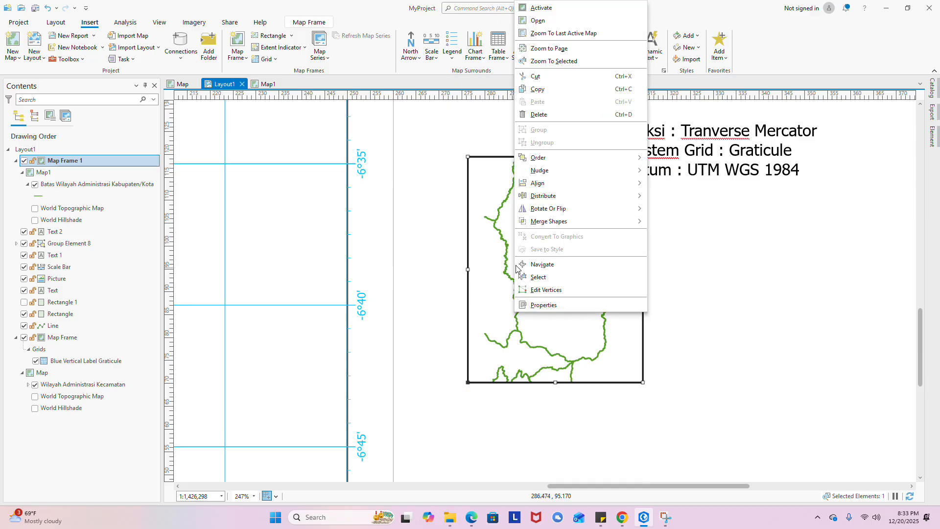
left_click(547, 15)
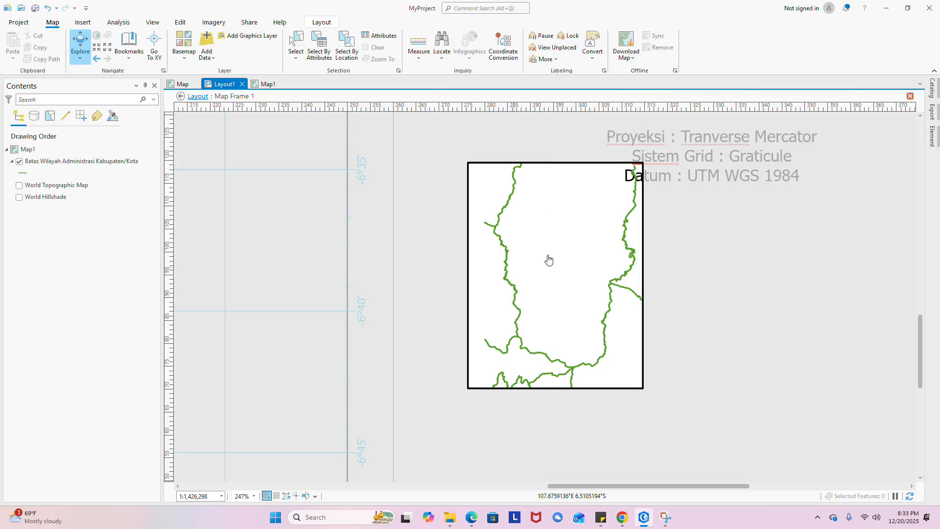
left_click_drag(547, 258, 541, 257)
left_click_drag(540, 257, 537, 257)
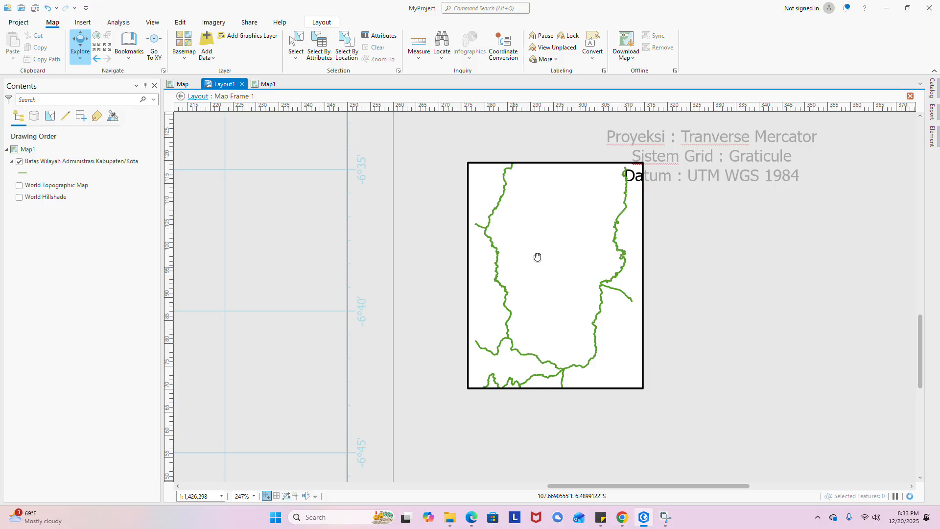
left_click(322, 22)
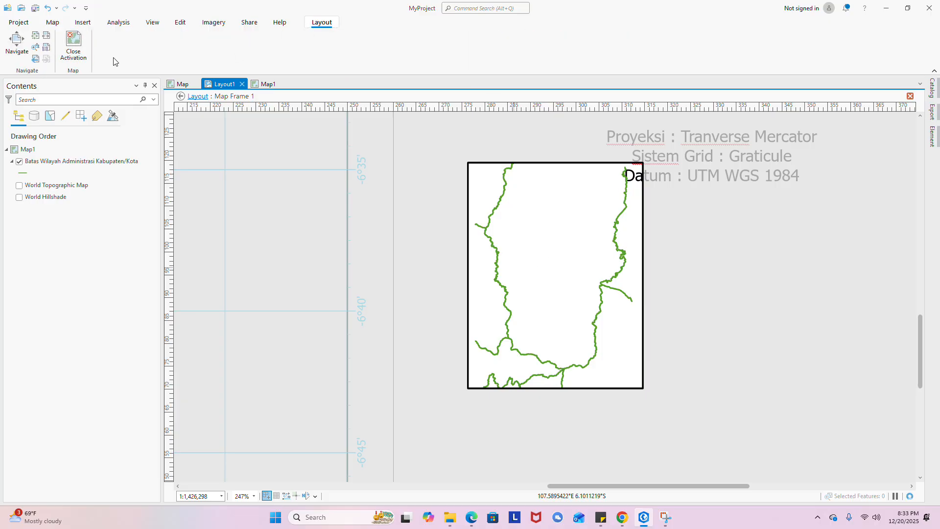
left_click(74, 43)
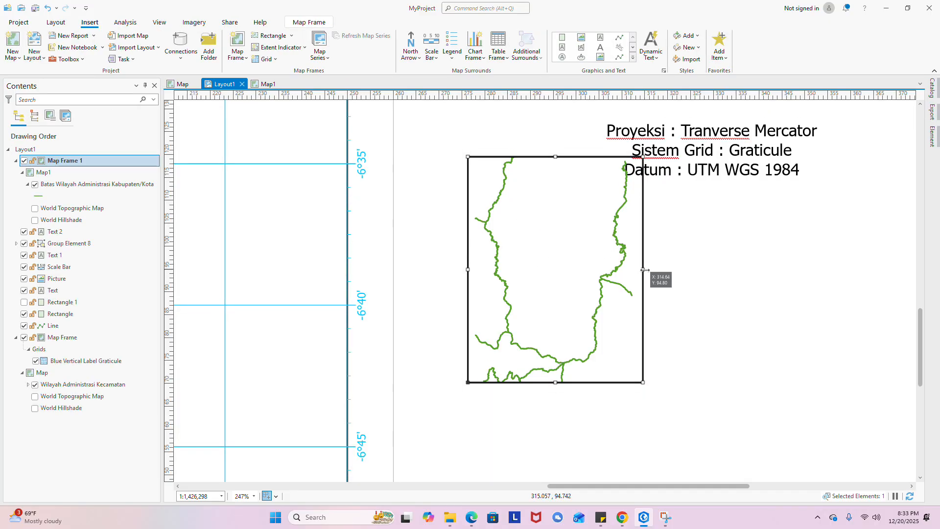
left_click_drag(644, 270, 626, 270)
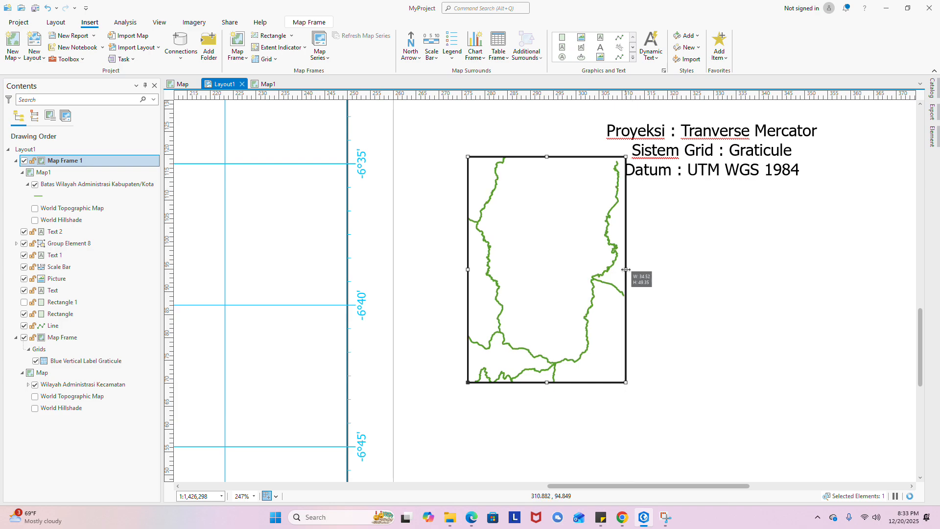
left_click(685, 273)
scroll(661, 272, "down", 4)
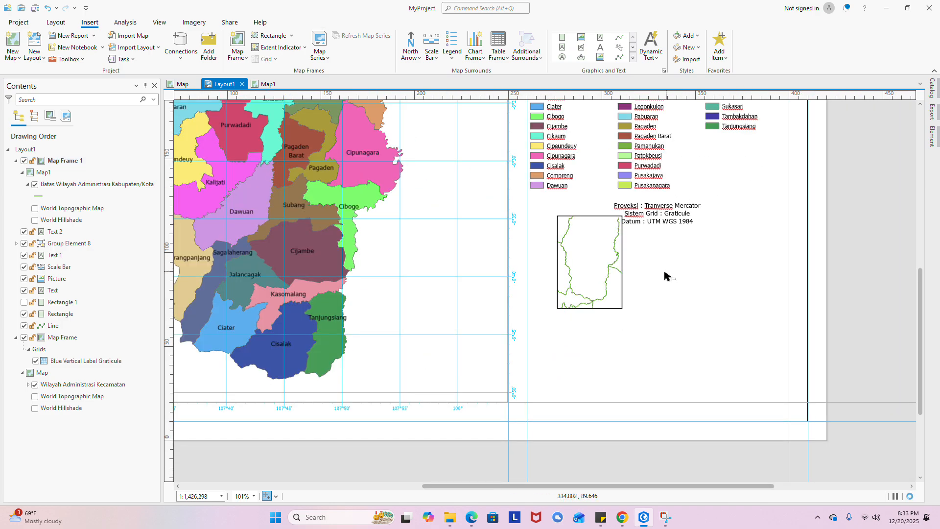
- Move the inset map frame up to sit just below the legend
left_click_drag(581, 248, 560, 271)
left_click(647, 248)
left_click_drag(646, 248, 579, 357)
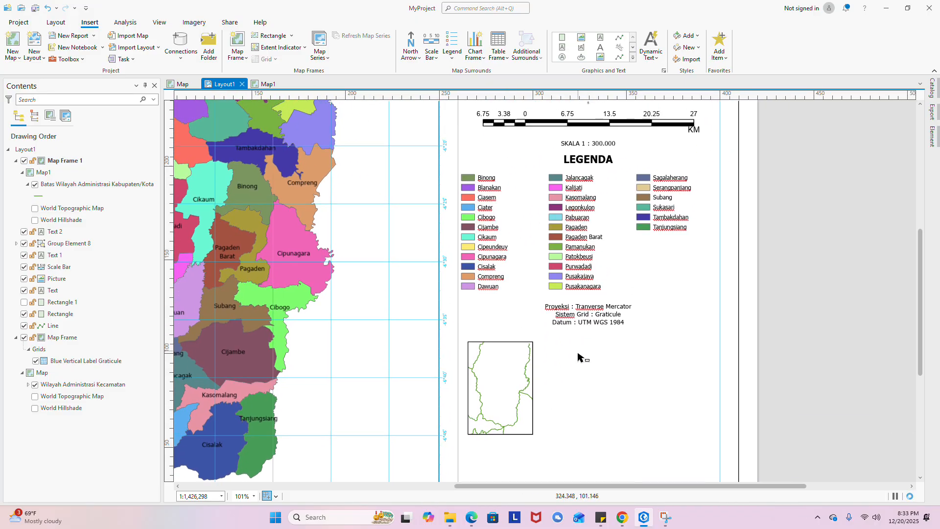
left_click(495, 373)
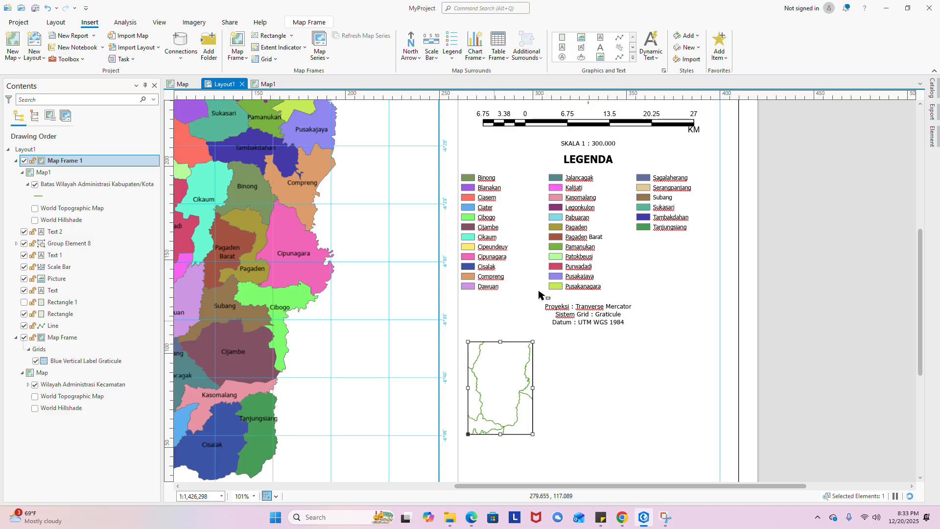
left_click_drag(505, 366, 499, 341)
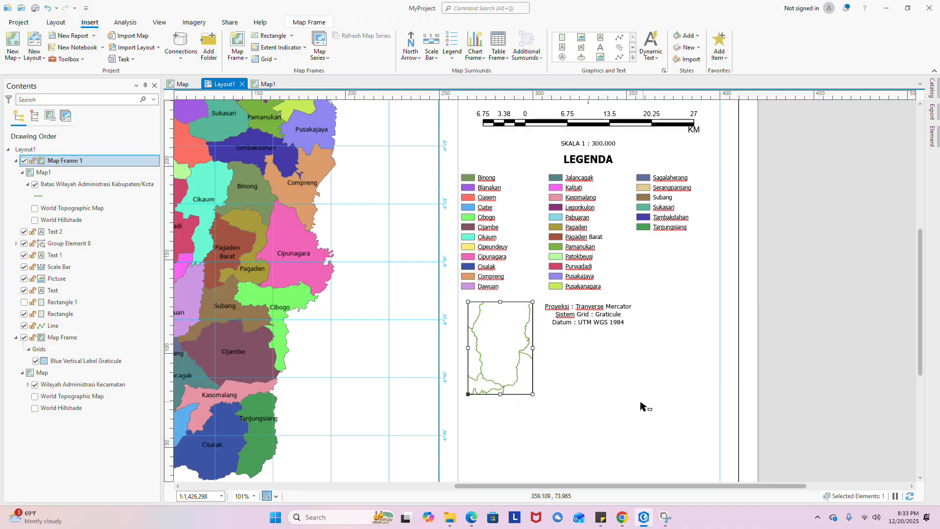
left_click(632, 399)
- Place the projection text block beside the inset map's lower right
left_click(600, 321)
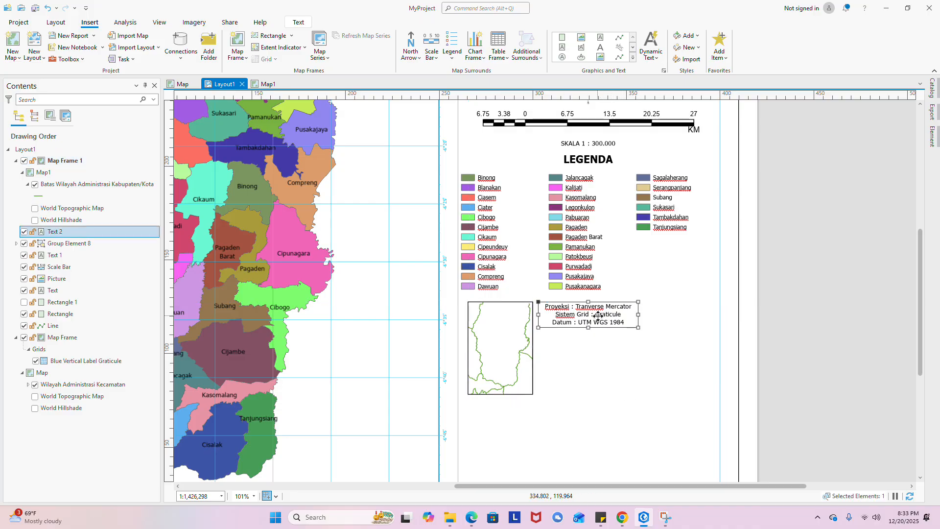
left_click_drag(600, 318, 609, 386)
left_click(598, 329)
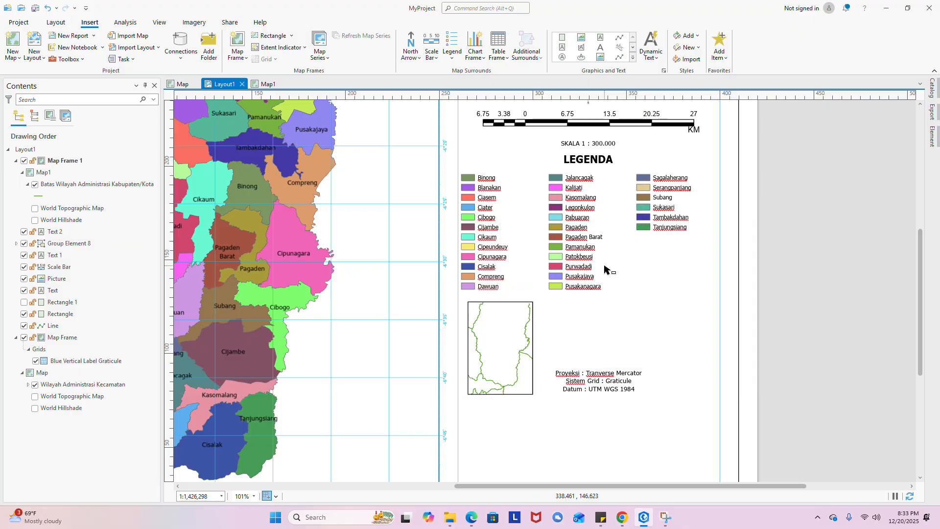
mouse_move(497, 350)
left_mouse_down()
mouse_move(499, 340)
mouse_move(500, 364)
left_mouse_up()
left_click(574, 392)
left_click_drag(589, 385, 584, 398)
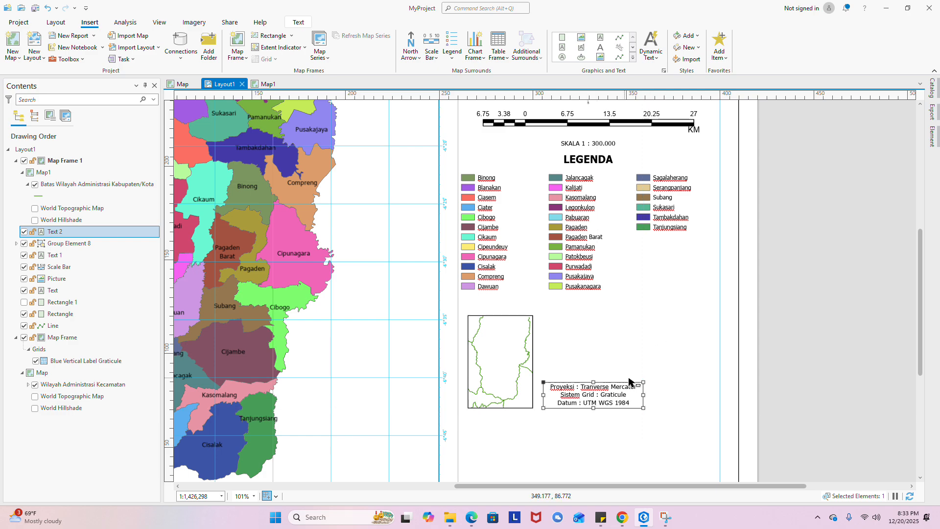
left_click(667, 381)
- Duplicate the 'SKALA 1 : 300.000' text and move the copy below the legend
left_click(609, 164)
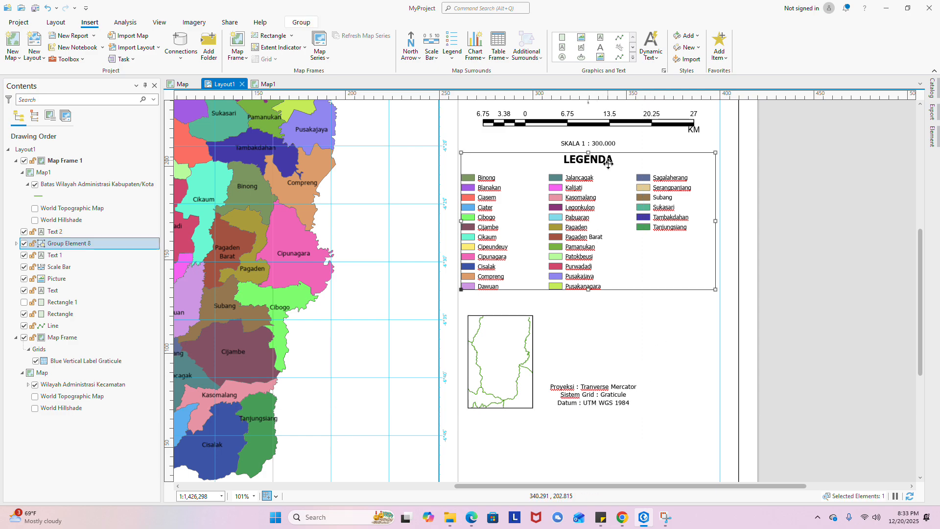
scroll(609, 167, "down", 3)
scroll(585, 214, "up", 3)
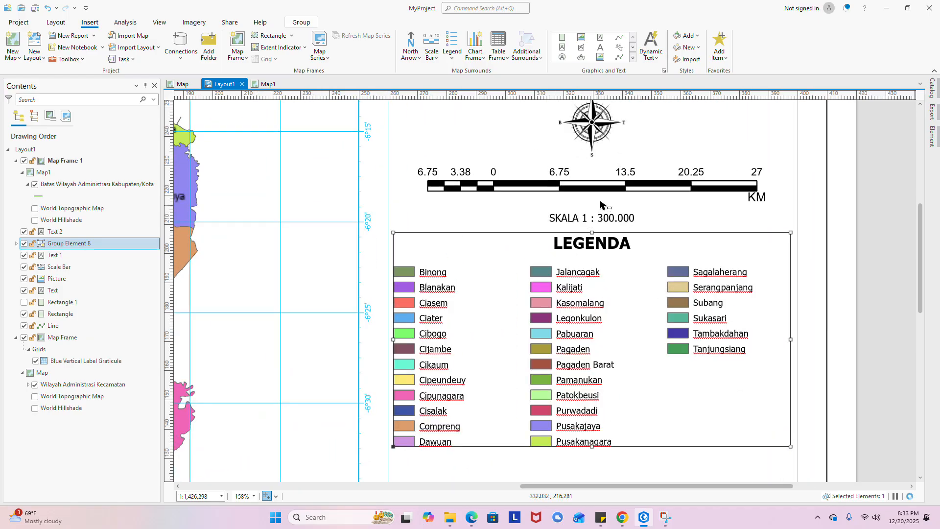
scroll(587, 212, "down", 1)
left_click(594, 213)
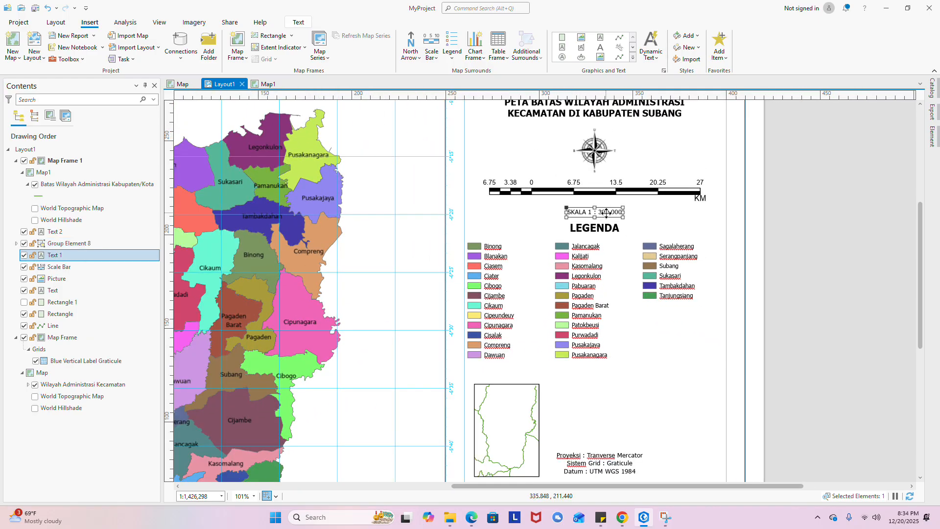
left_click(525, 378)
key("ctrl+v")
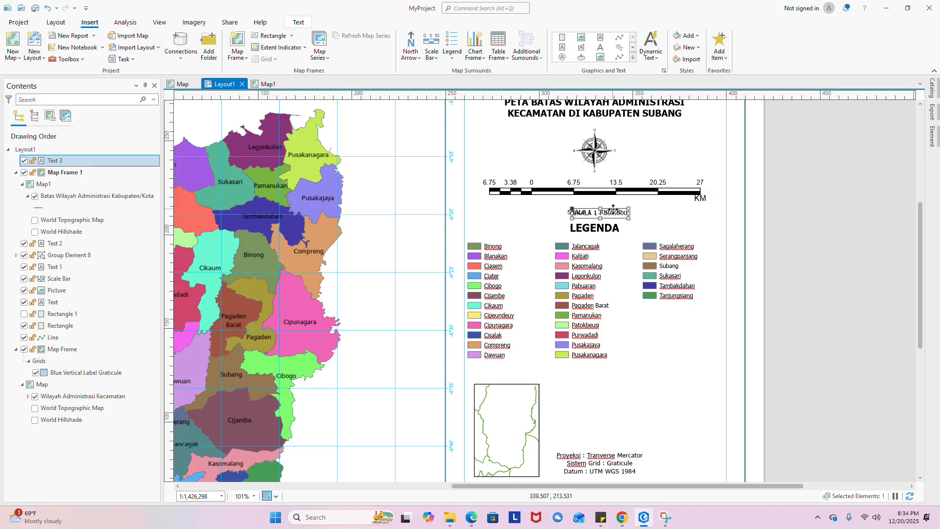
left_click_drag(614, 217, 509, 364)
- Narrow the legend from its right side and shift it slightly right
scroll(509, 373, "up", 2)
left_click(755, 256)
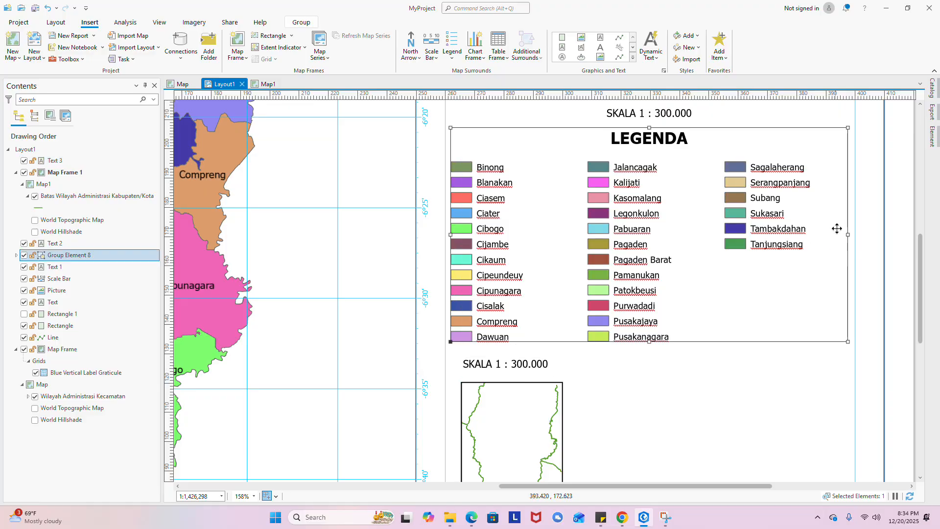
left_click_drag(851, 235, 819, 236)
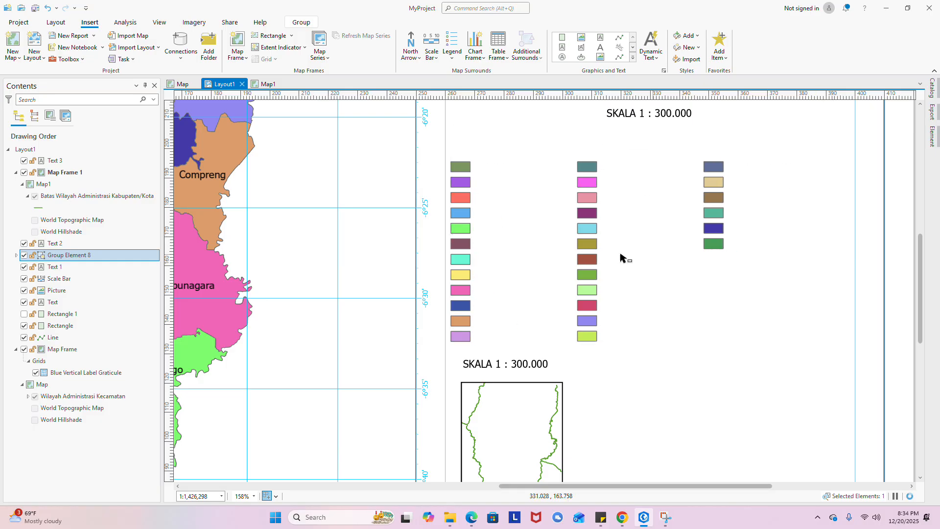
left_click(636, 256)
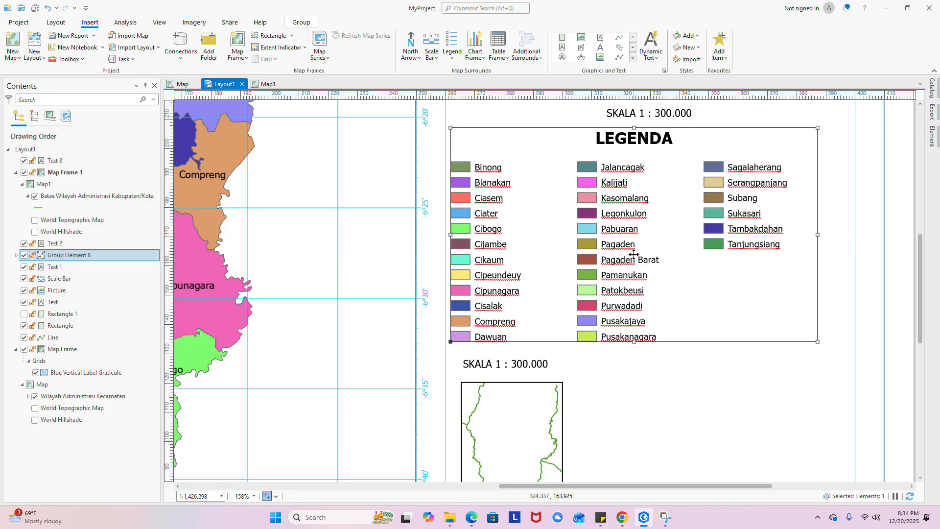
left_click(666, 294)
left_click_drag(686, 287, 701, 282)
scroll(690, 333, "down", 3)
- Align the PETA INSET label above the inset map frame and narrow its text box
left_click(497, 327)
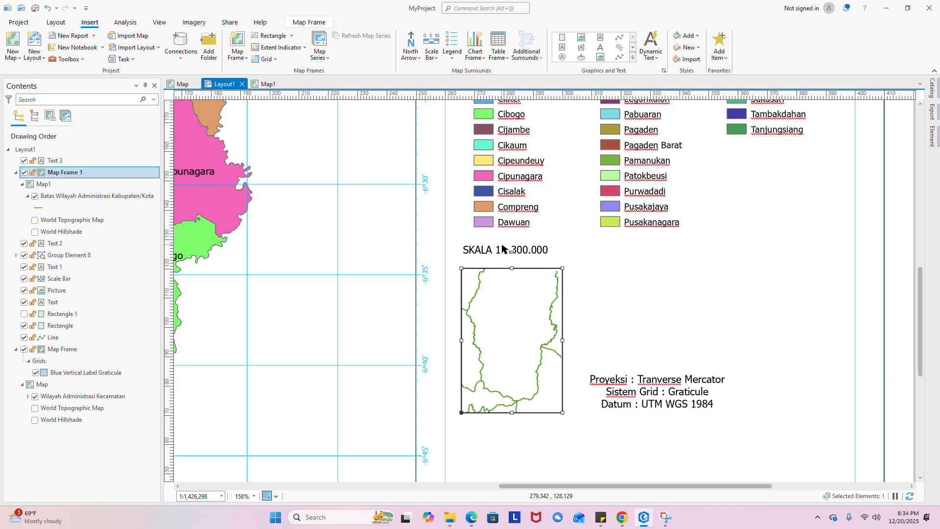
left_click(505, 250)
left_click_drag(504, 249, 512, 250)
mouse_move(523, 342)
left_mouse_down()
mouse_move(543, 346)
mouse_move(540, 338)
left_mouse_up()
left_click_drag(523, 251, 522, 250)
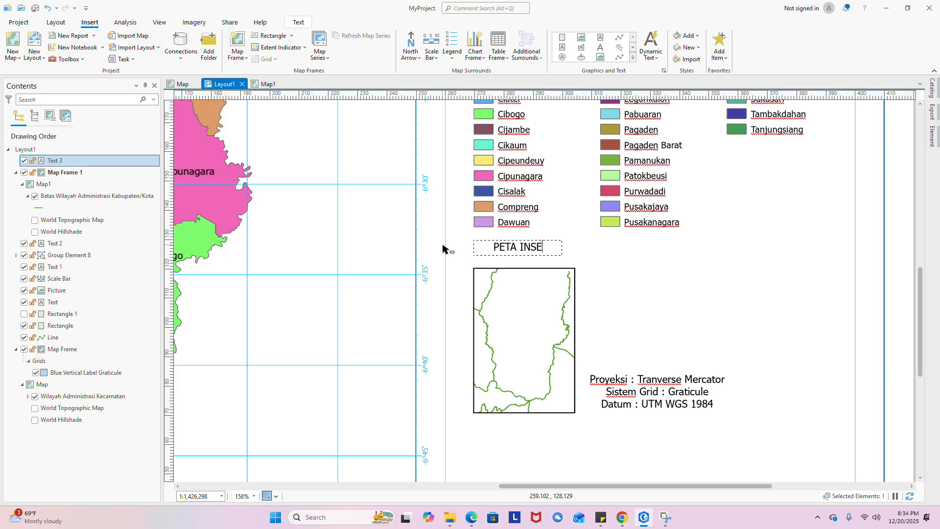
left_click(523, 247)
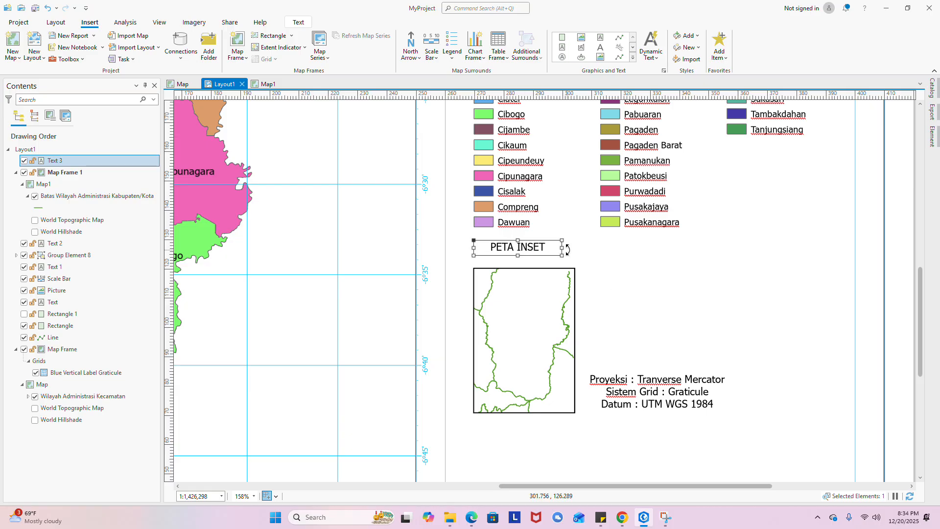
left_click_drag(567, 250, 509, 249)
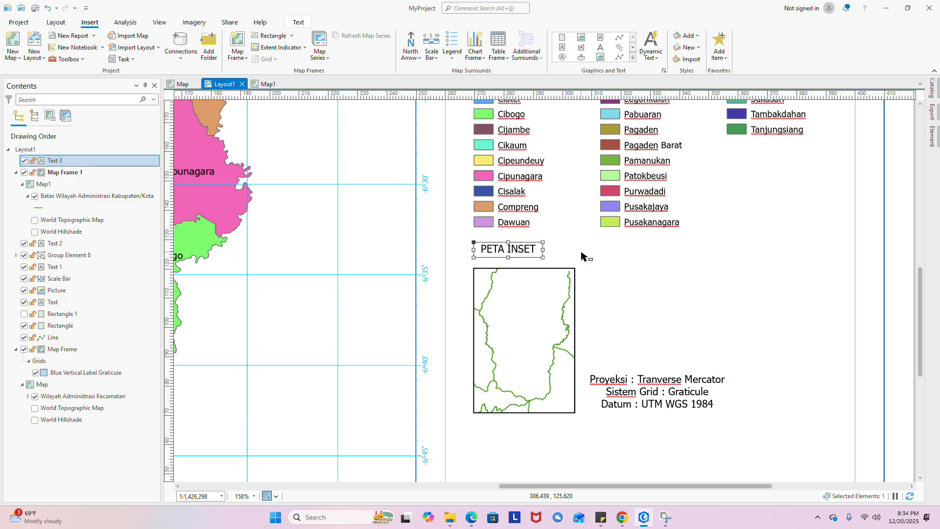
left_click(514, 258)
left_click(514, 254)
- Set the PETA INSET label's Text Symbol horizontal alignment to Left and apply it
right_click(514, 253)
left_click(524, 497)
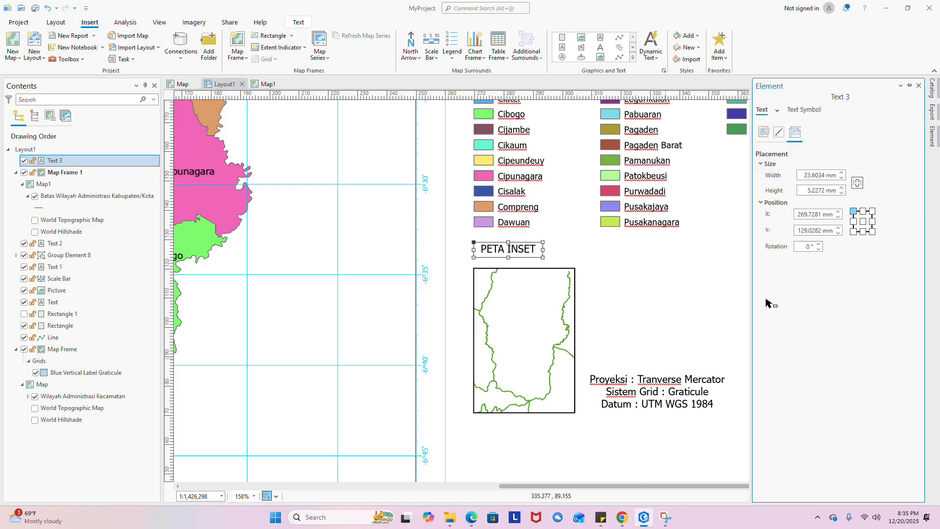
left_click(803, 110)
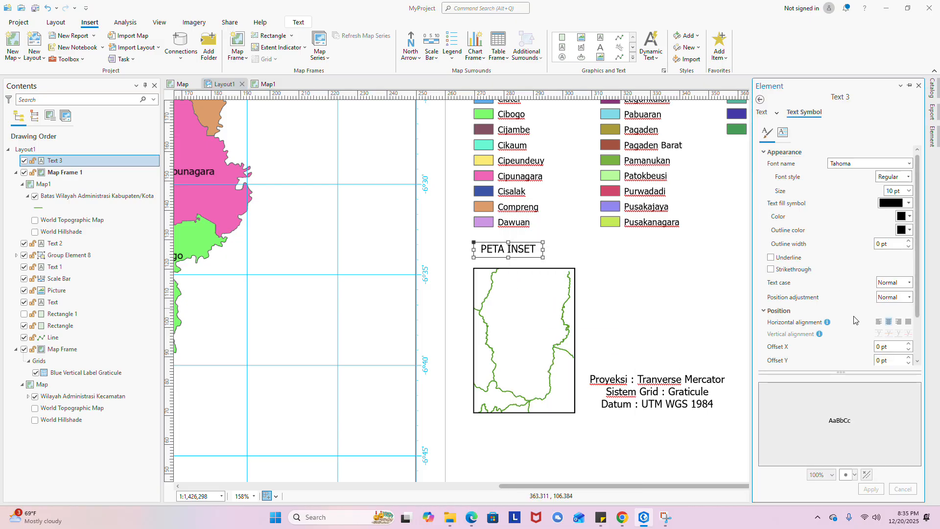
left_click(879, 321)
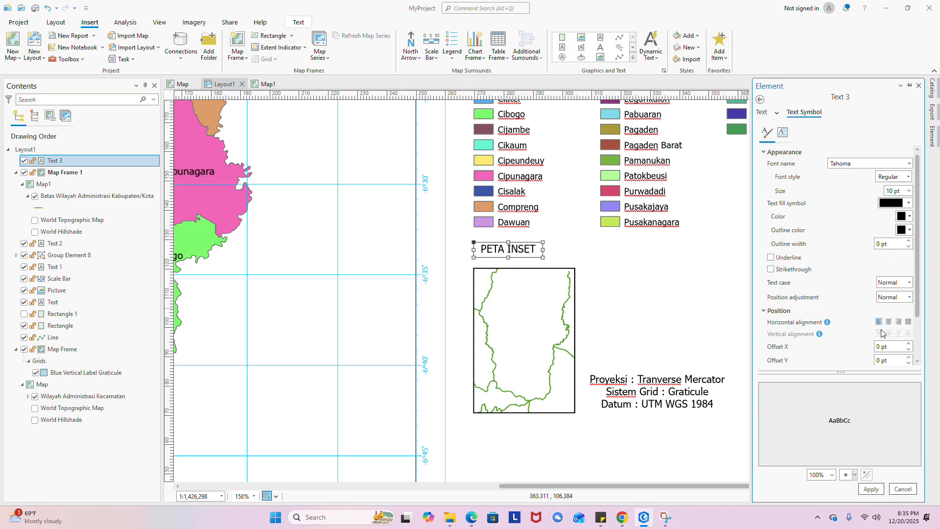
left_click(871, 489)
left_click(666, 306)
scroll(633, 279, "down", 5)
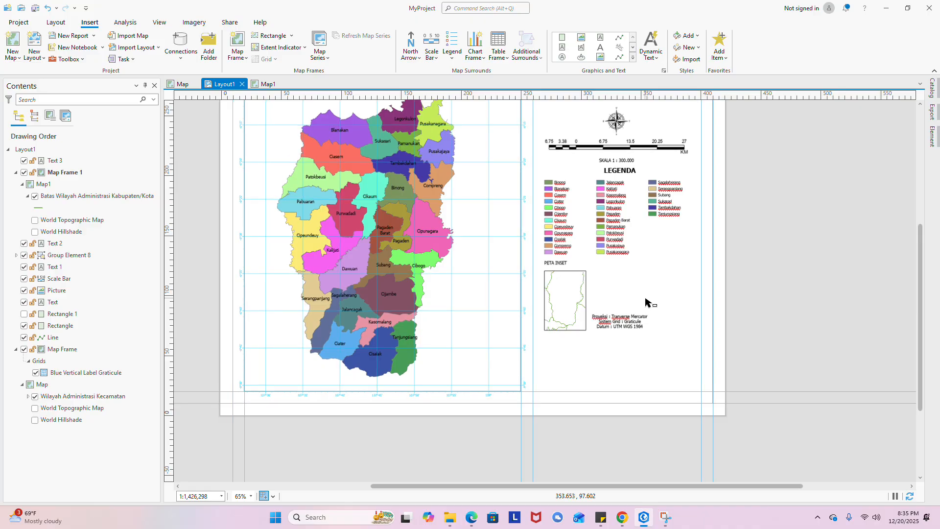
- Drag the Proyeksi/Sistem Grid/Datum text up and to the right beside the inset map
scroll(644, 299, "up", 2)
left_click(608, 336)
scroll(608, 336, "up", 4)
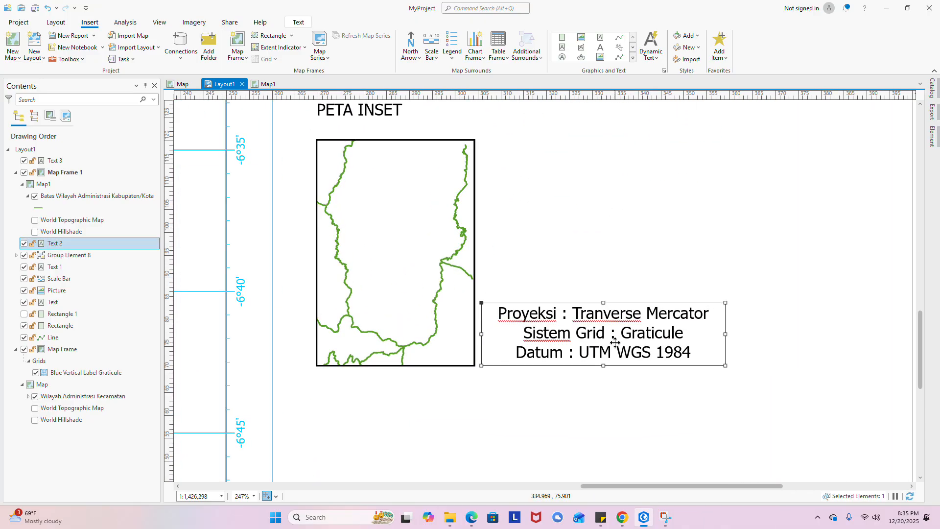
left_click_drag(614, 335, 735, 339)
scroll(735, 339, "down", 4)
scroll(688, 343, "up", 2)
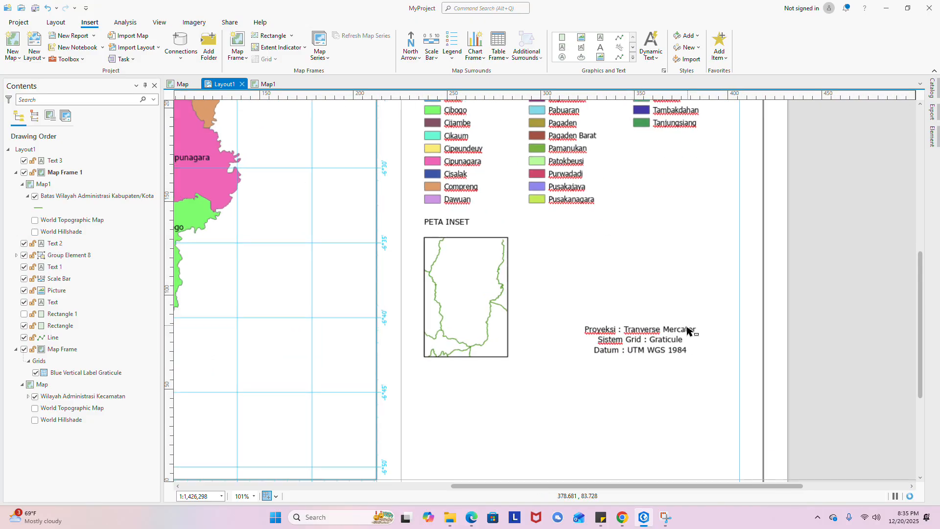
left_click_drag(630, 340, 629, 340)
left_click(623, 290)
- Pan and zoom around the page to review the inset map and projection text
scroll(623, 289, "down", 4)
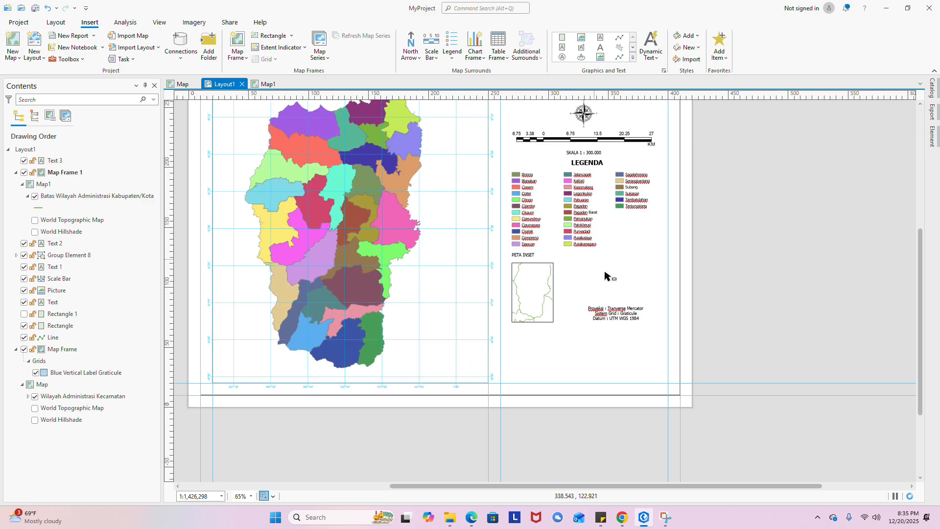
scroll(605, 276, "up", 2)
scroll(533, 274, "up", 2)
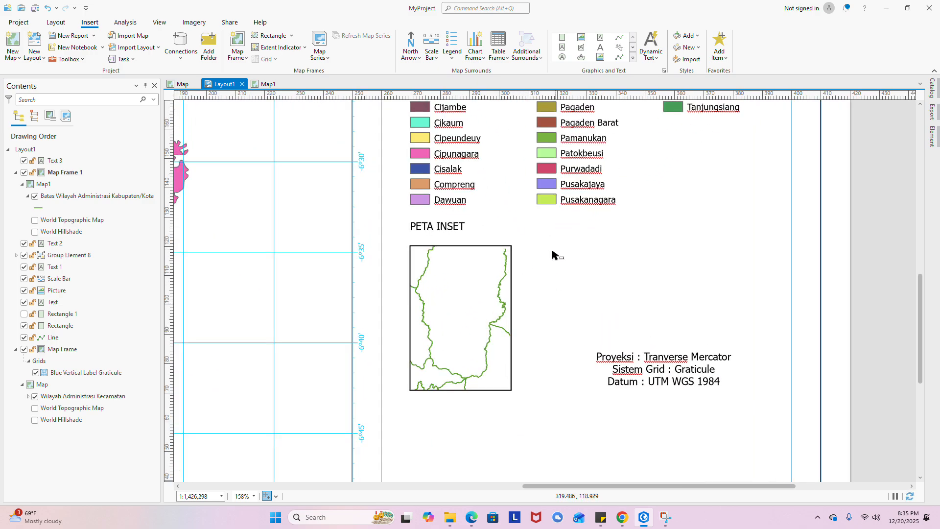
left_click_drag(582, 255, 570, 423)
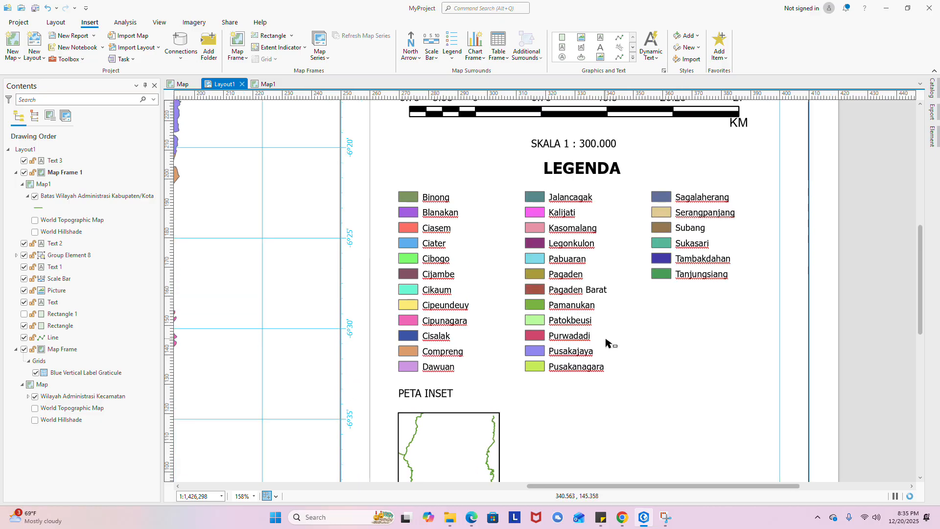
left_click_drag(600, 333, 598, 266)
left_click_drag(587, 316, 576, 277)
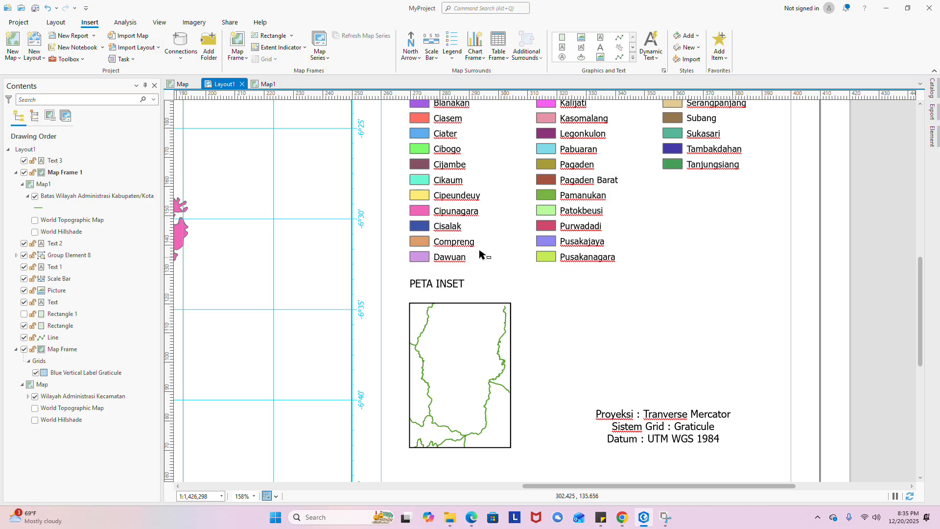
scroll(621, 332, "down", 1)
scroll(621, 331, "down", 6)
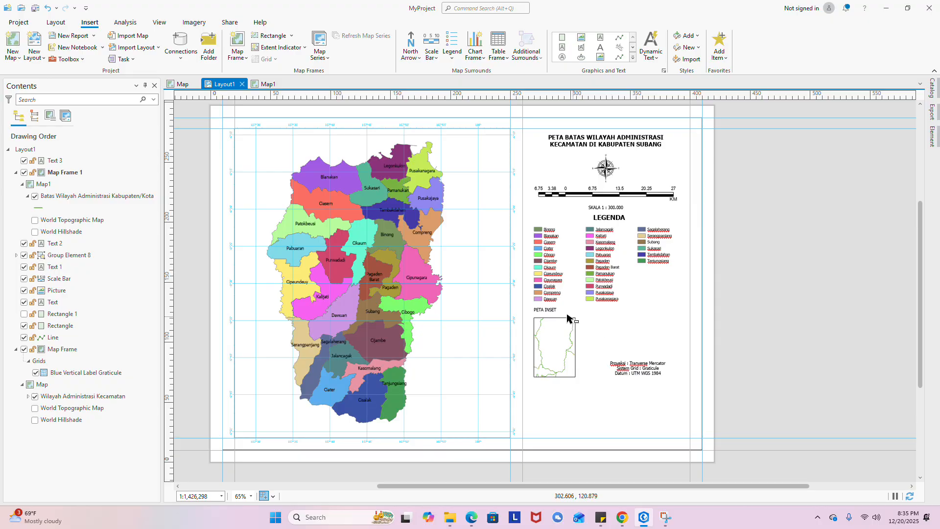
scroll(567, 316, "up", 4)
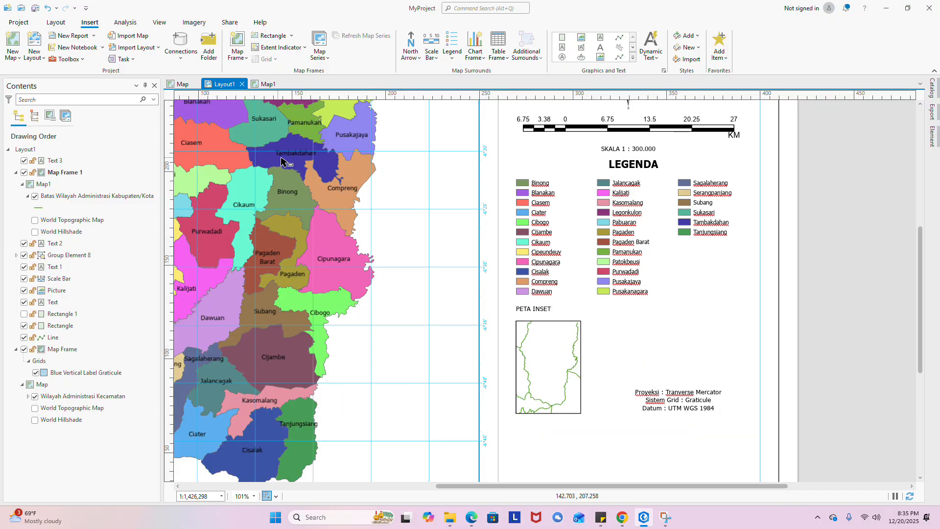
left_click(258, 85)
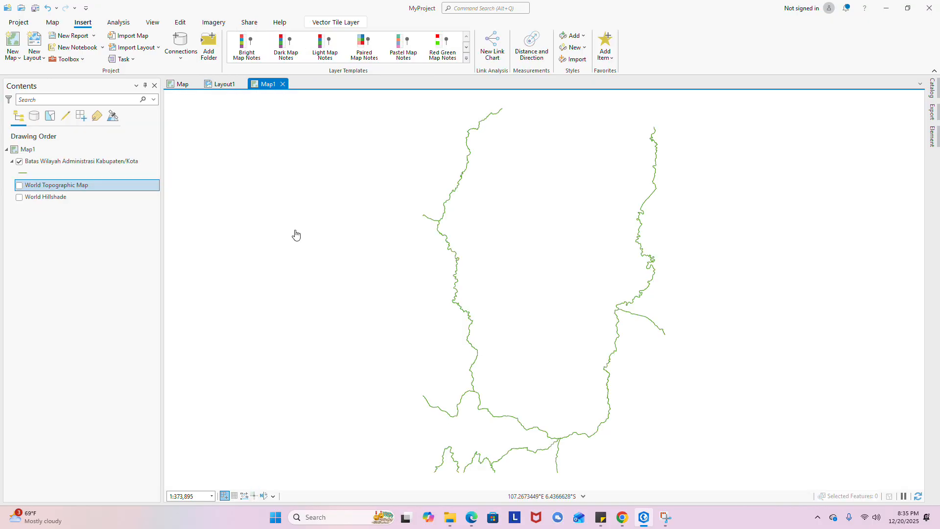
- Add the ADMINISTRASI_AR_KECAMATAN feature class from BatasWilayah_25K to Map1
right_click(31, 153)
left_click(36, 157)
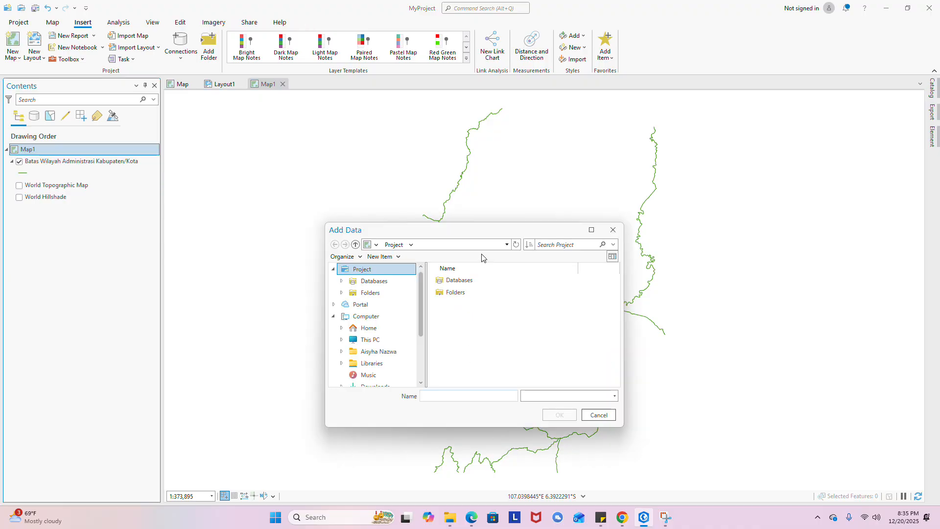
double_click(484, 280)
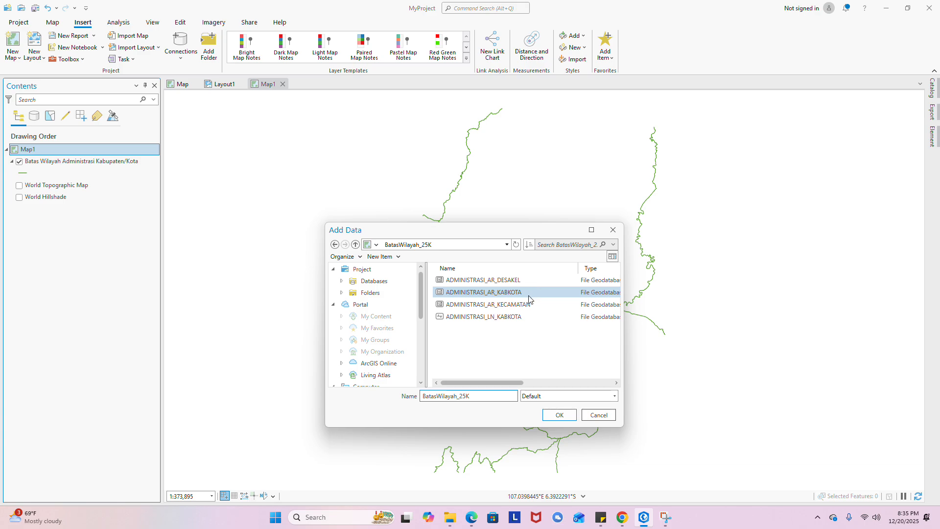
left_click(525, 305)
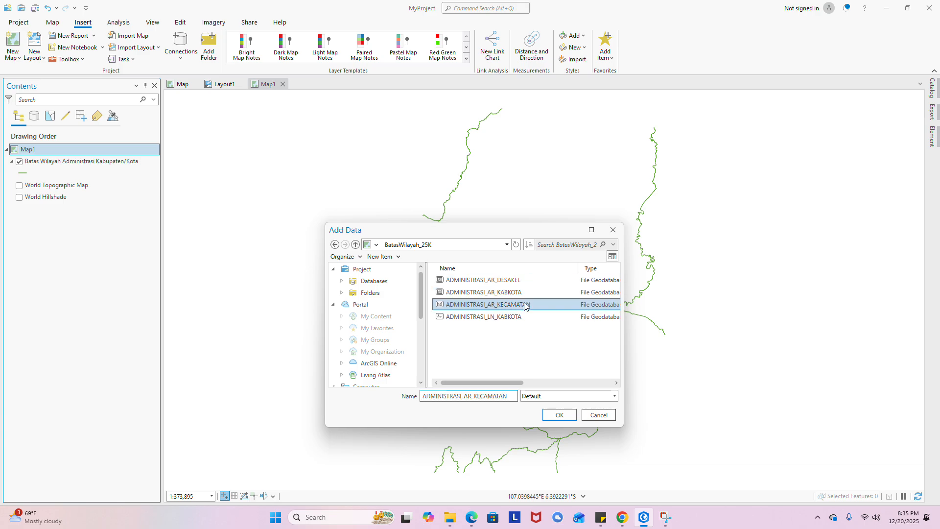
left_click(558, 415)
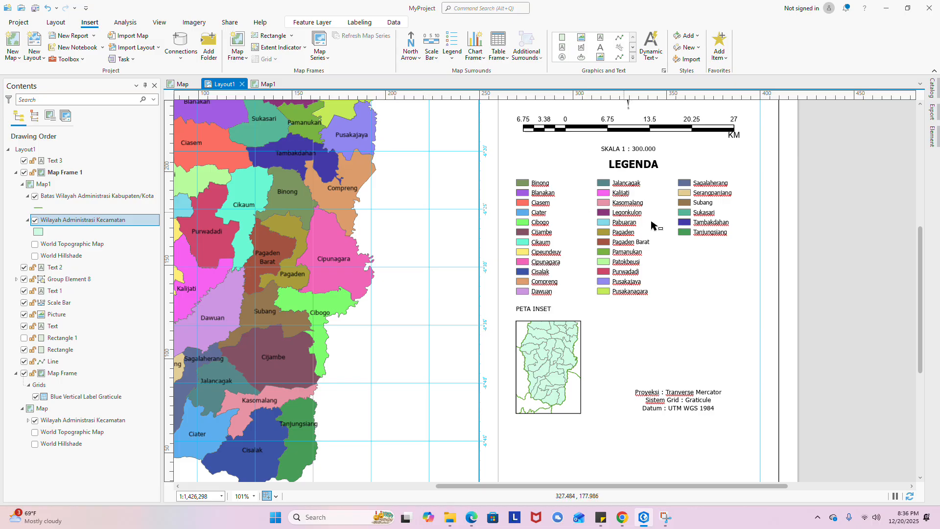
- Ungroup the legend into separate elements
left_click(719, 184)
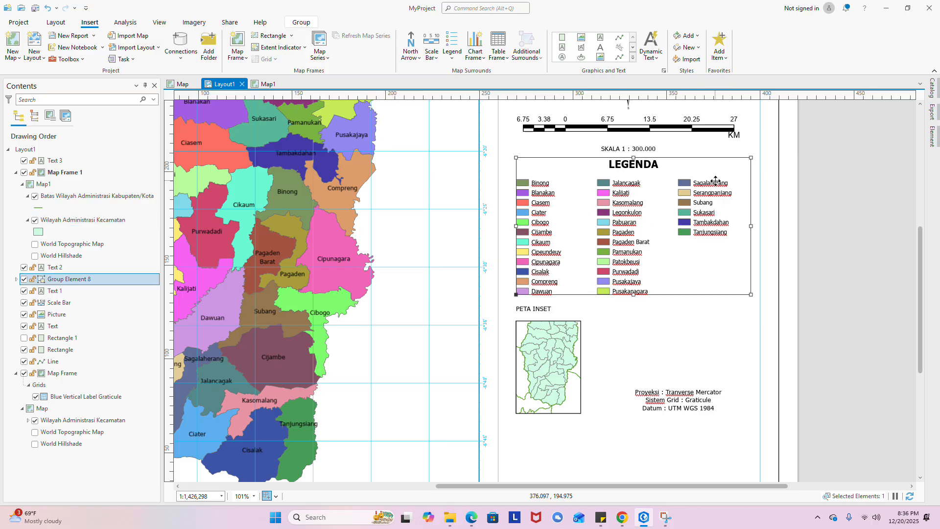
right_click(675, 205)
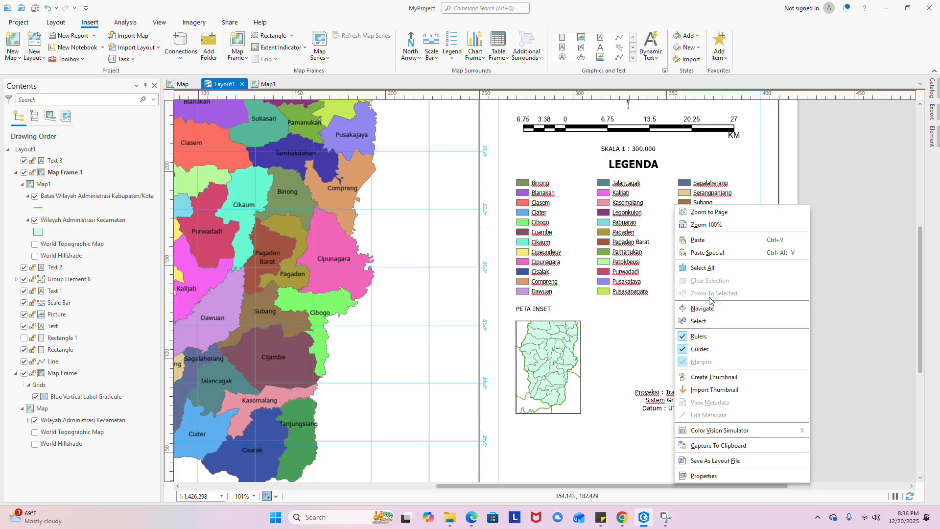
left_click(615, 252)
right_click(613, 254)
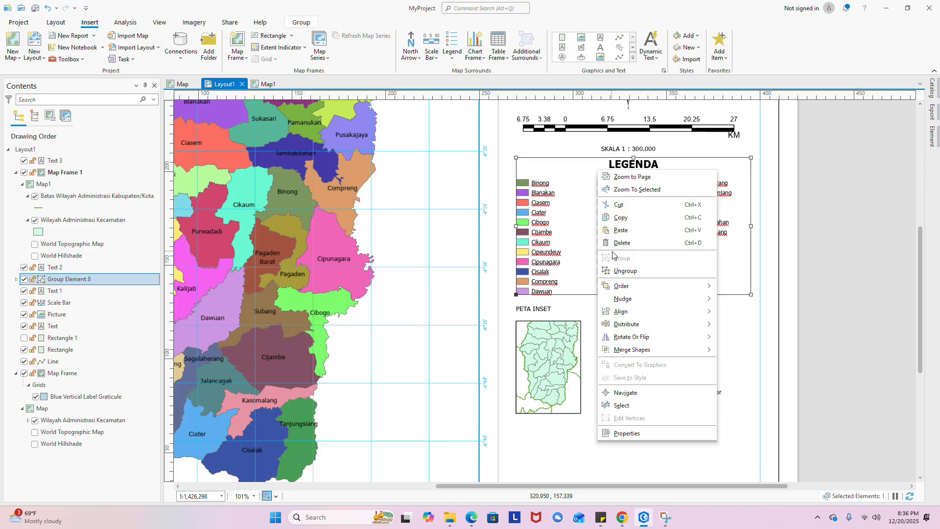
left_click(624, 270)
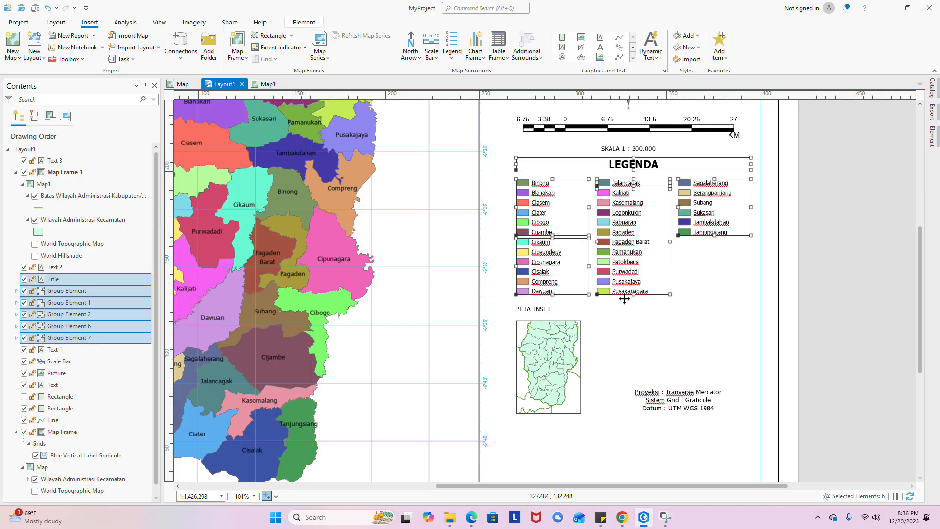
- Duplicate the Jalancagak patch and label, and move the copy beside the inset map frame
left_click(655, 183)
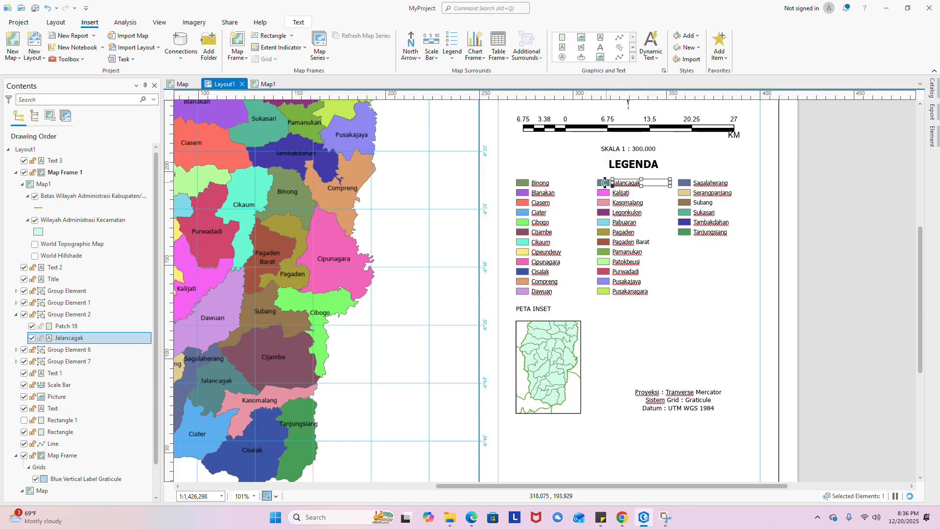
scroll(618, 177, "up", 3)
left_click(582, 197)
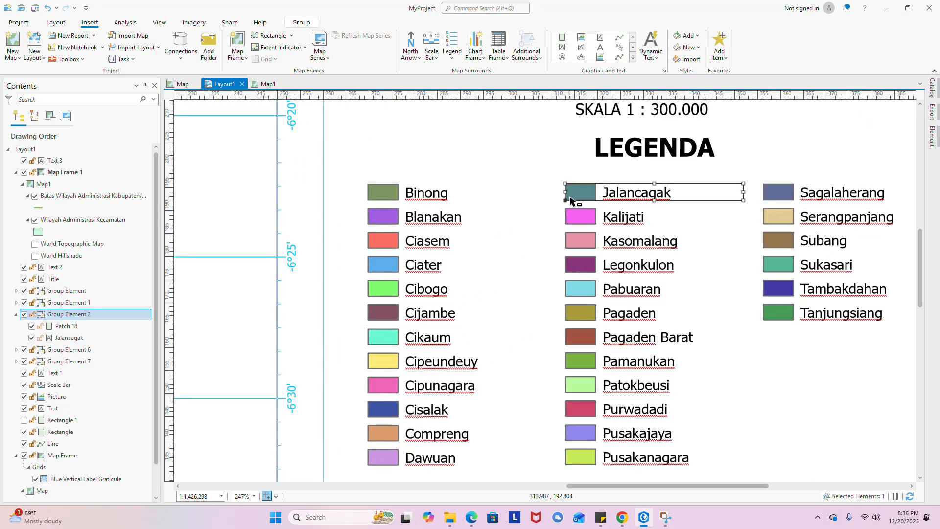
key("ctrl+c")
key("ctrl+v")
left_click_drag(571, 201, 718, 440)
scroll(695, 372, "down", 3)
scroll(676, 374, "up", 2)
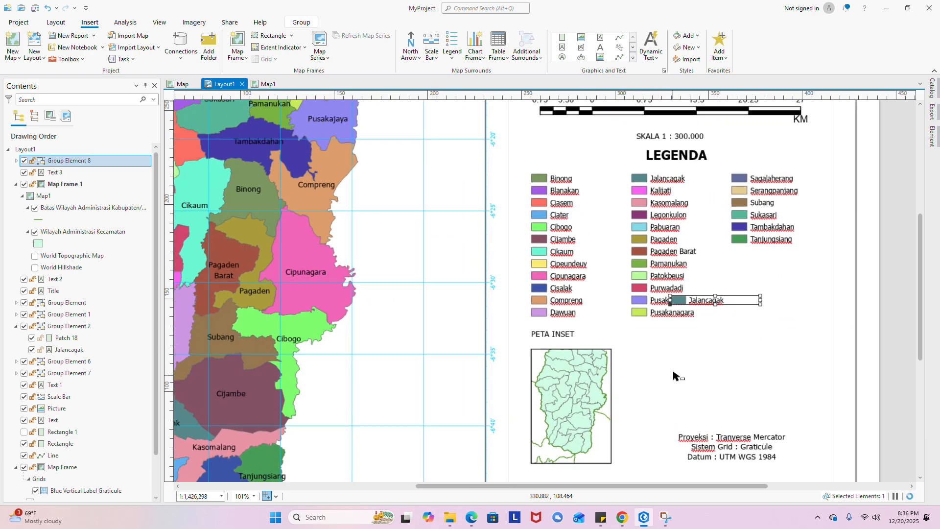
left_click_drag(704, 283, 652, 348)
scroll(633, 365, "up", 1)
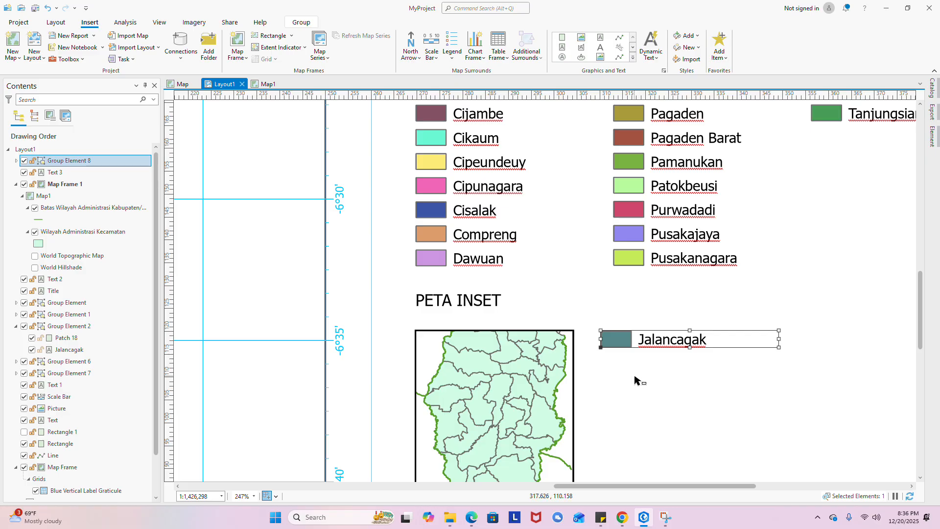
left_click(636, 378)
scroll(613, 365, "down", 5)
- Change the copied entry's label text from 'Jalancagak' to 'Kabupaten Subang'
scroll(603, 283, "up", 5)
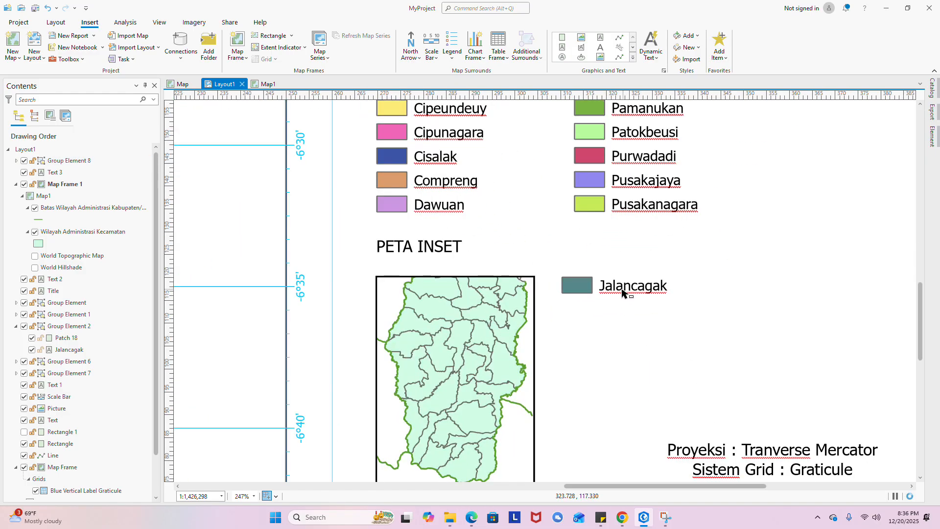
left_click(569, 285)
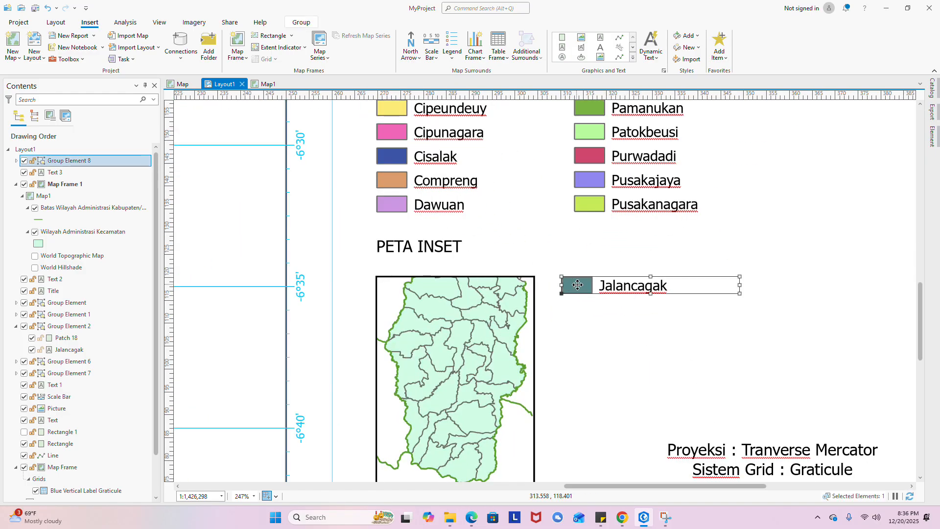
right_click(578, 285)
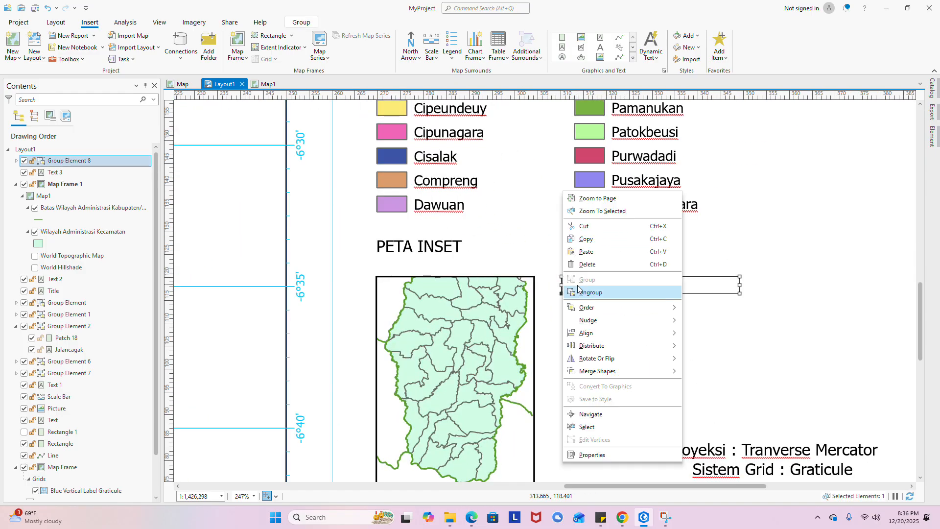
left_click(650, 454)
left_click(594, 316)
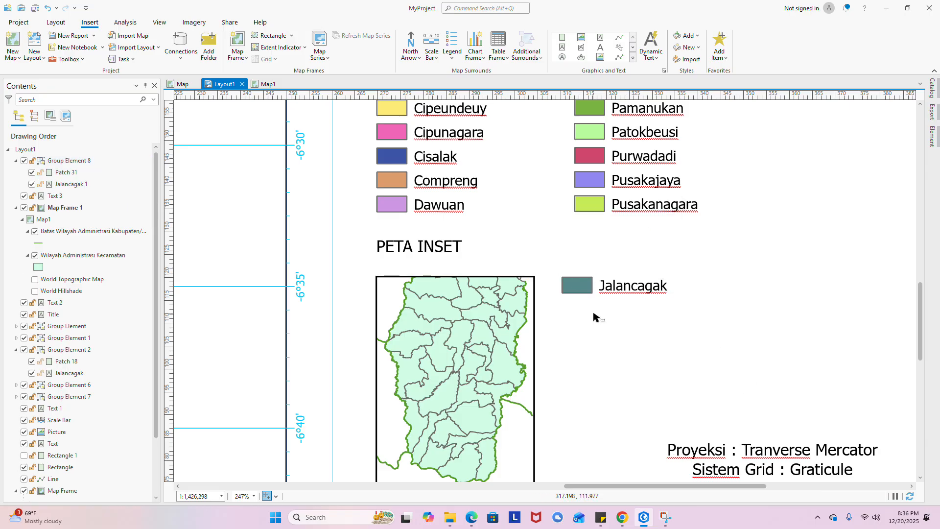
left_click(572, 279)
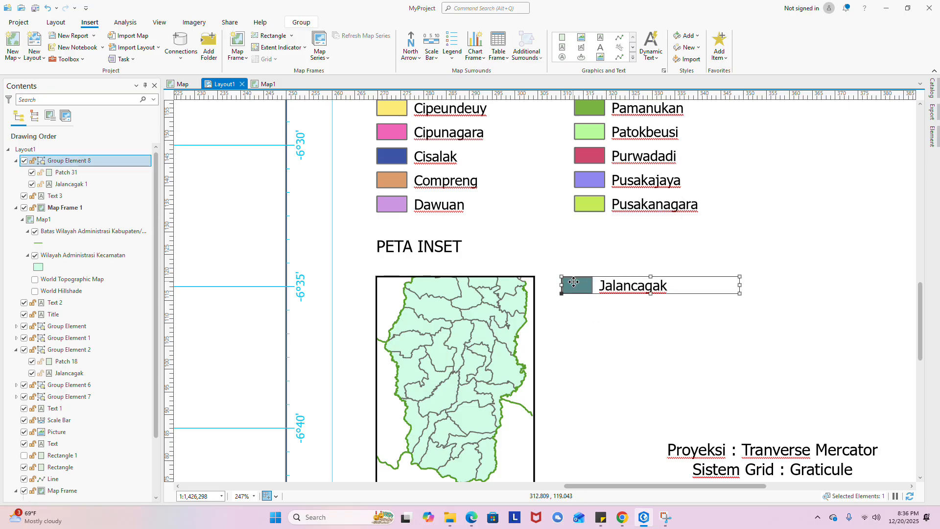
left_click(619, 292)
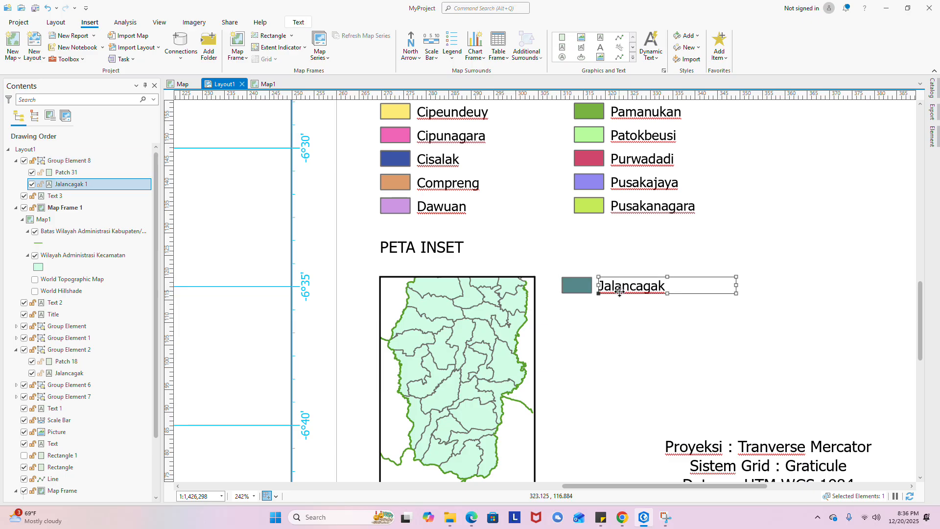
double_click(619, 292)
left_click_drag(666, 286, 595, 291)
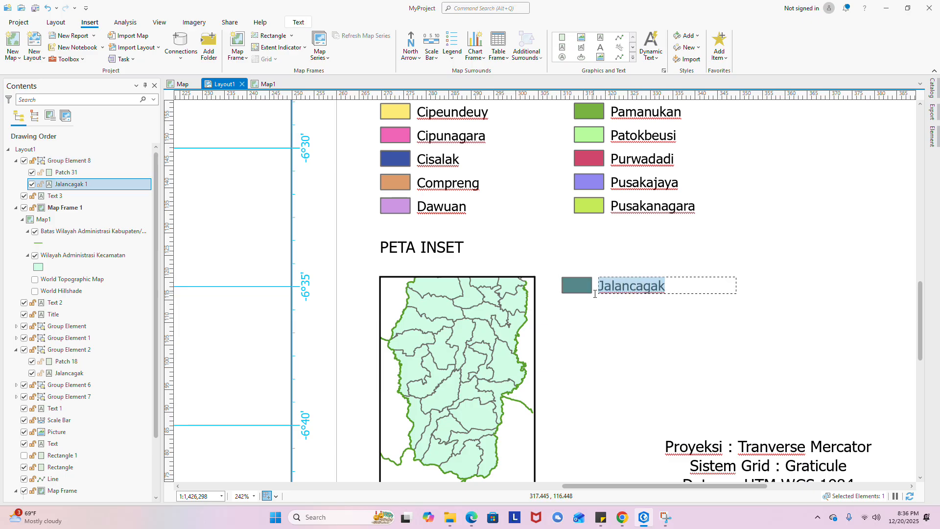
type("K")
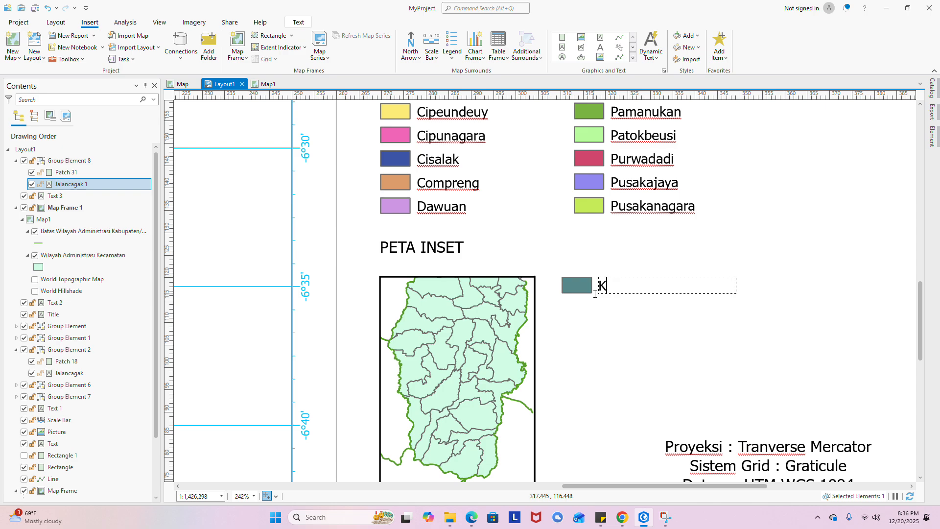
type("abupaten")
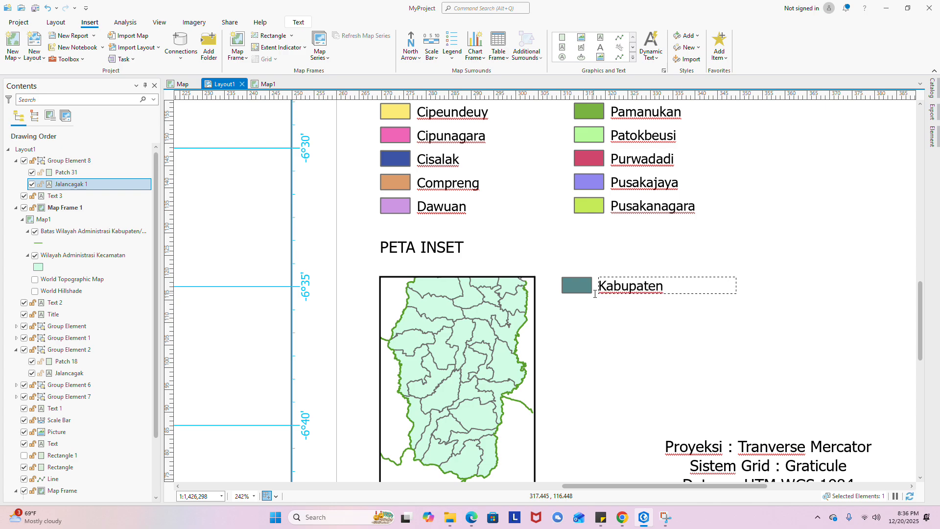
type(" Subang")
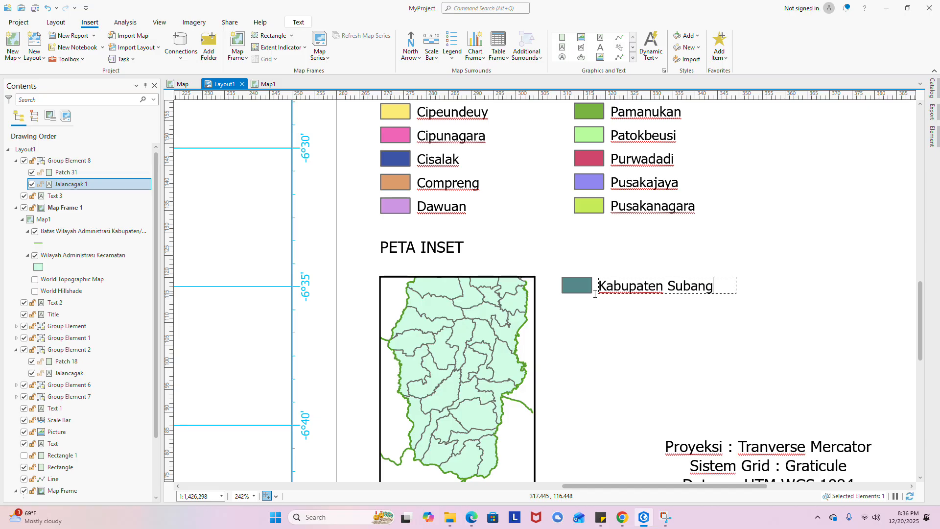
key("Escape")
left_click(574, 289)
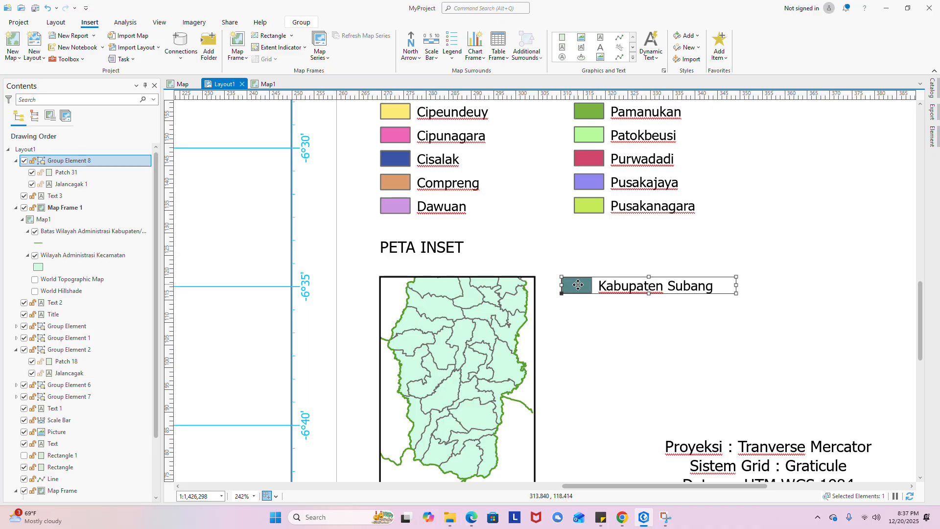
- Eyedrop the inset map's mint green into the Kabupaten Subang legend patch fill
double_click(578, 284)
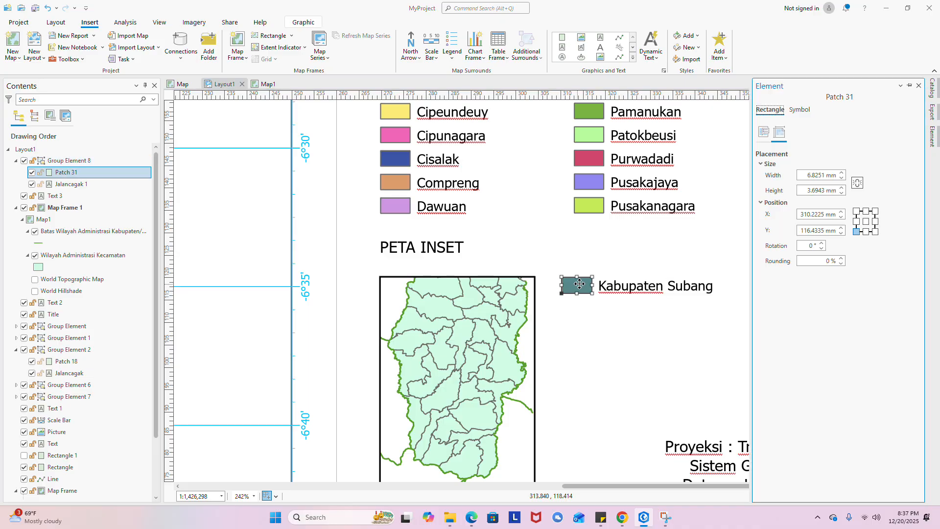
left_click(764, 131)
left_click(799, 110)
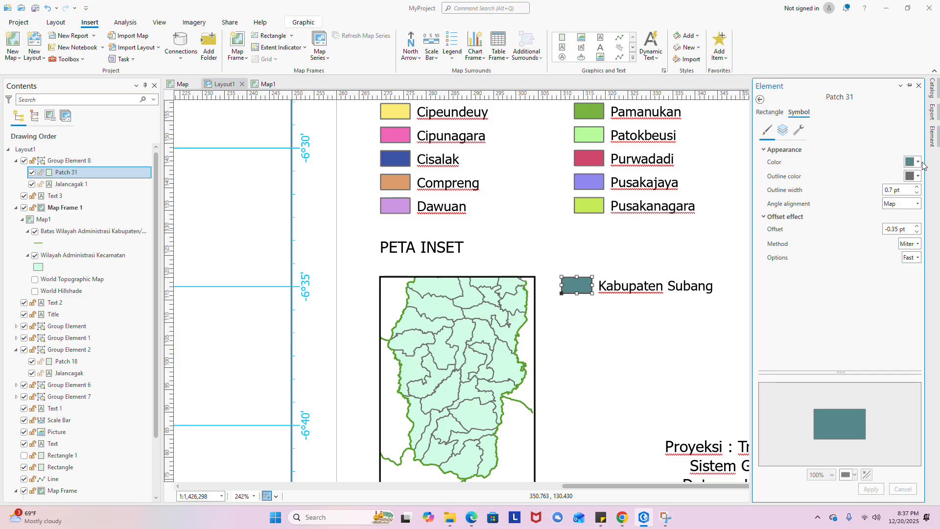
left_click(917, 162)
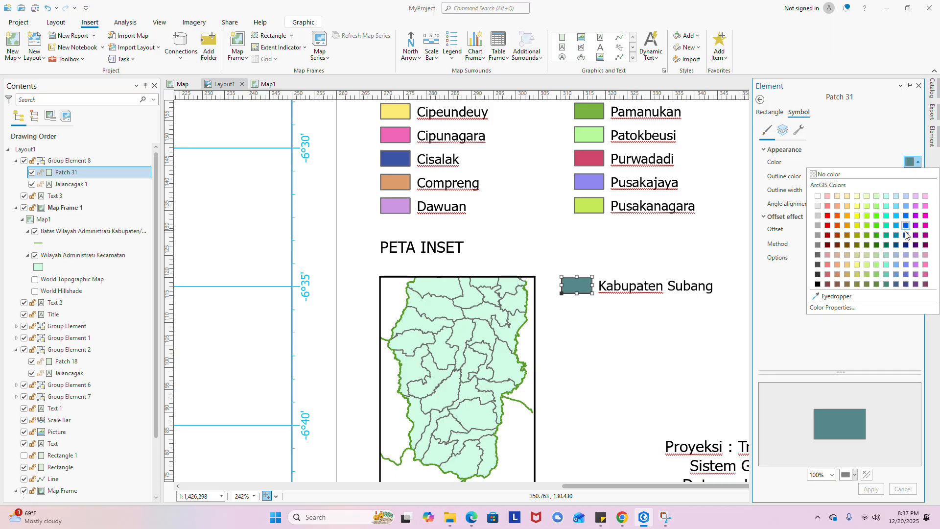
left_click(828, 296)
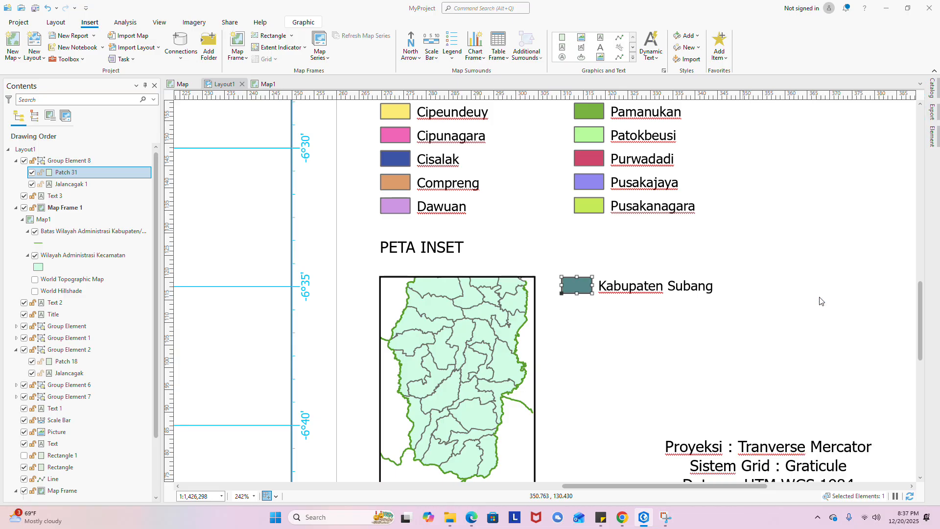
left_click(496, 358)
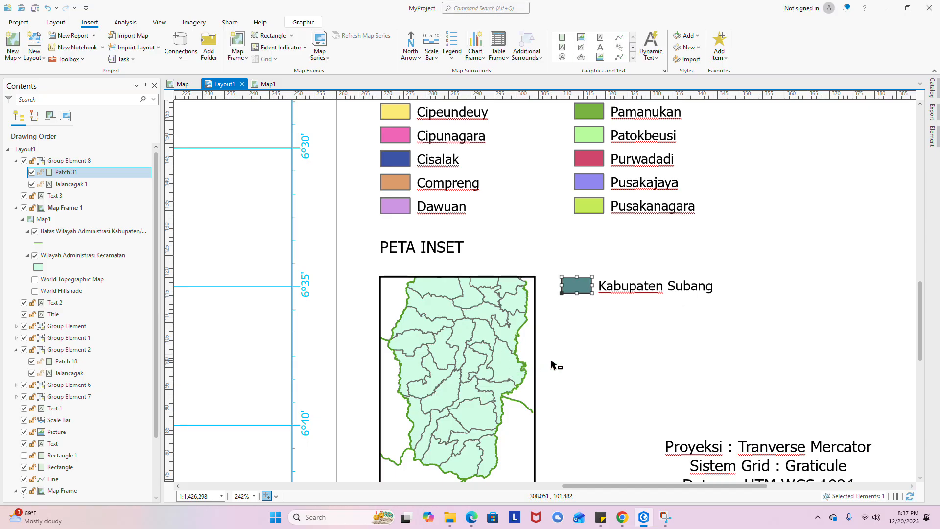
left_click(606, 313)
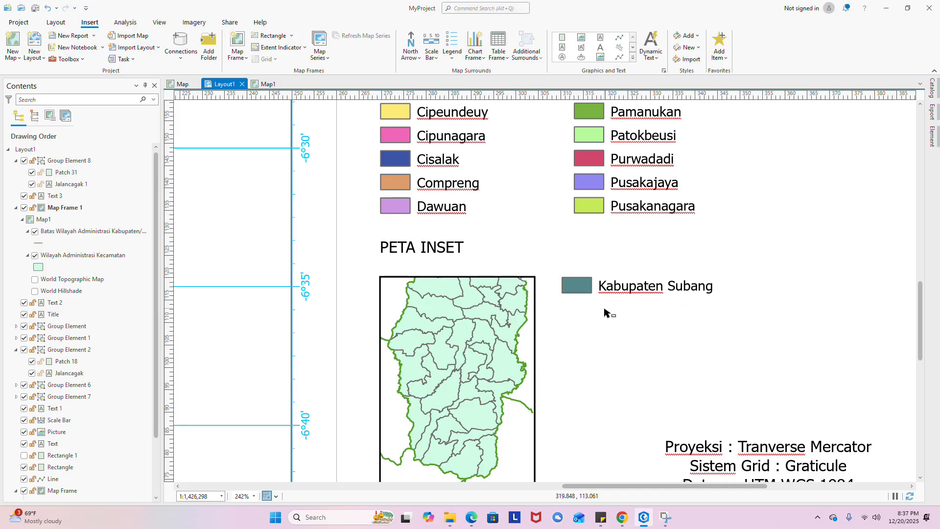
left_click(622, 292)
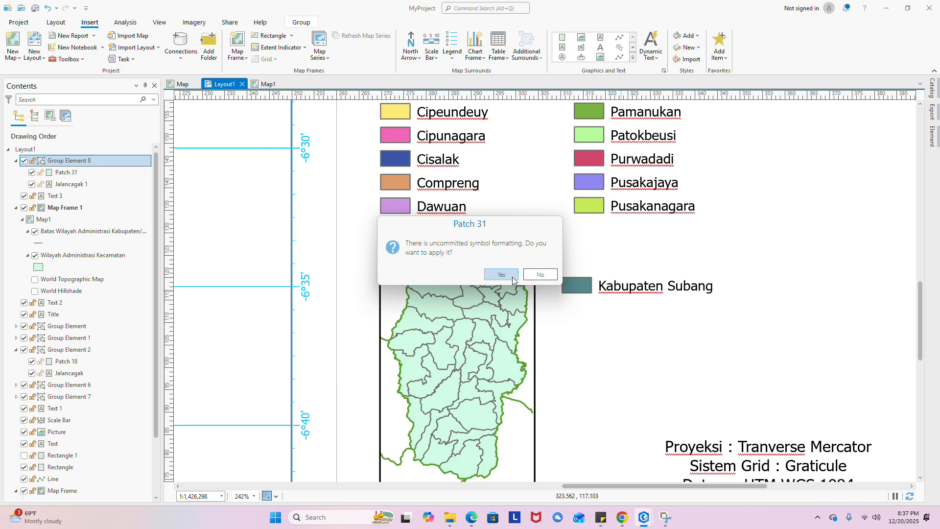
left_click(513, 280)
right_click(615, 289)
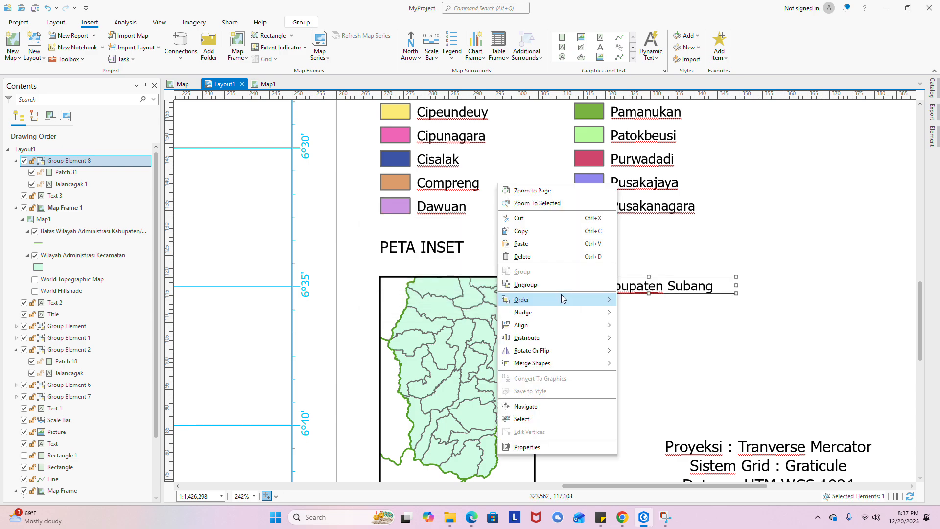
left_click(542, 447)
- Move the projection and datum text block up beside the inset map
left_click(685, 309)
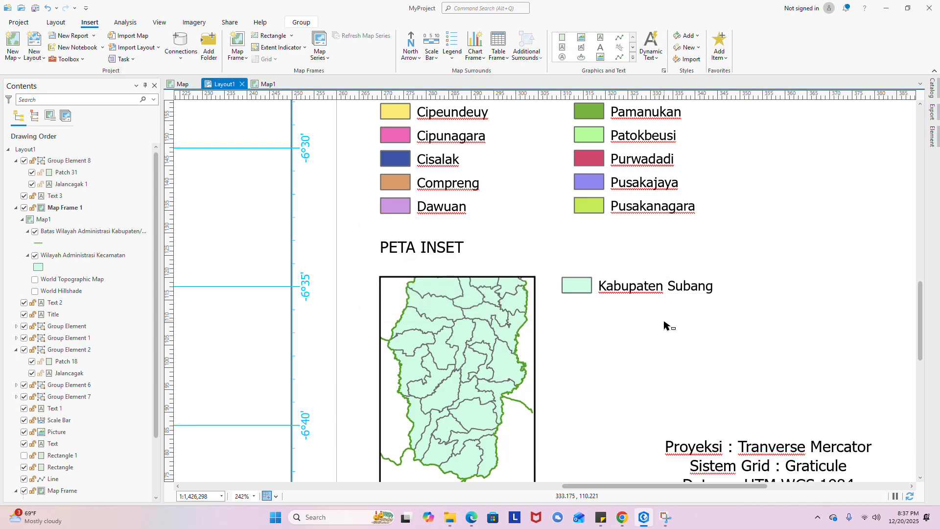
scroll(681, 316, "down", 3)
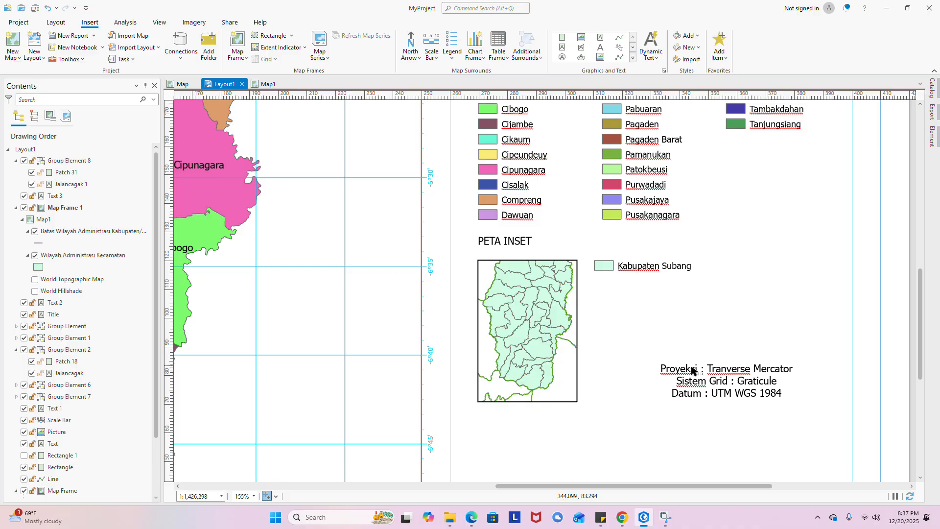
left_click(696, 394)
scroll(656, 331, "down", 3)
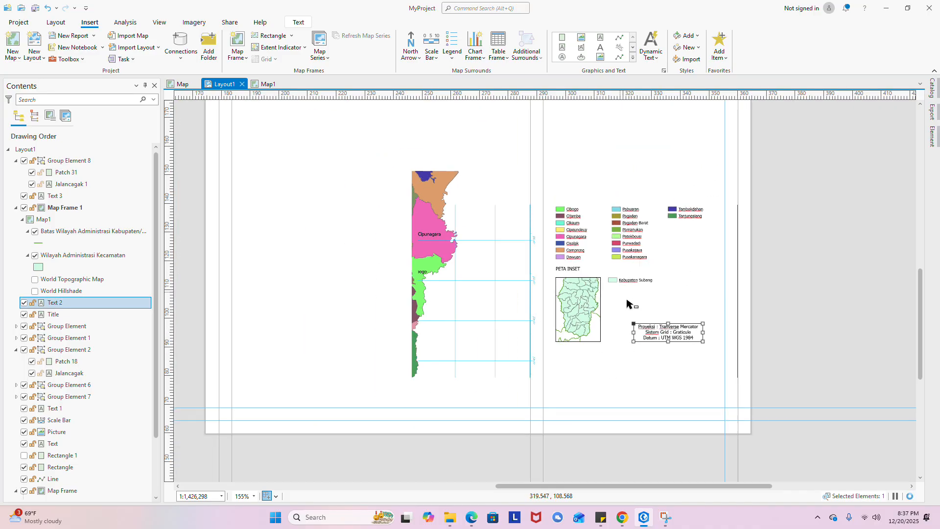
scroll(612, 313, "up", 3)
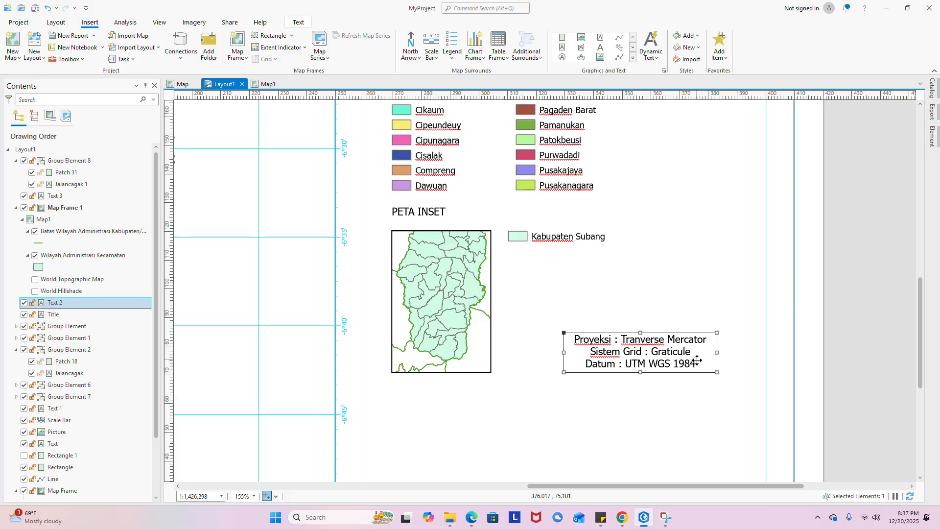
double_click(709, 349)
left_click(691, 349)
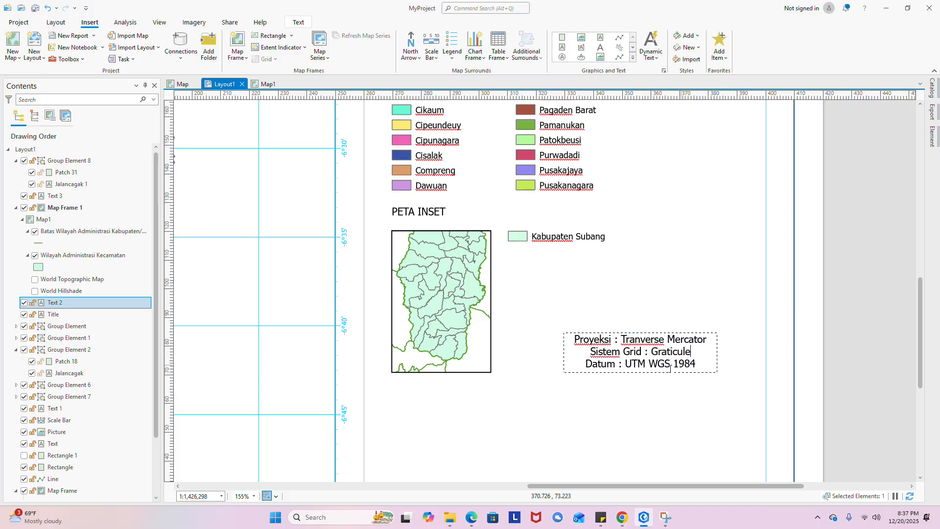
left_click(669, 362)
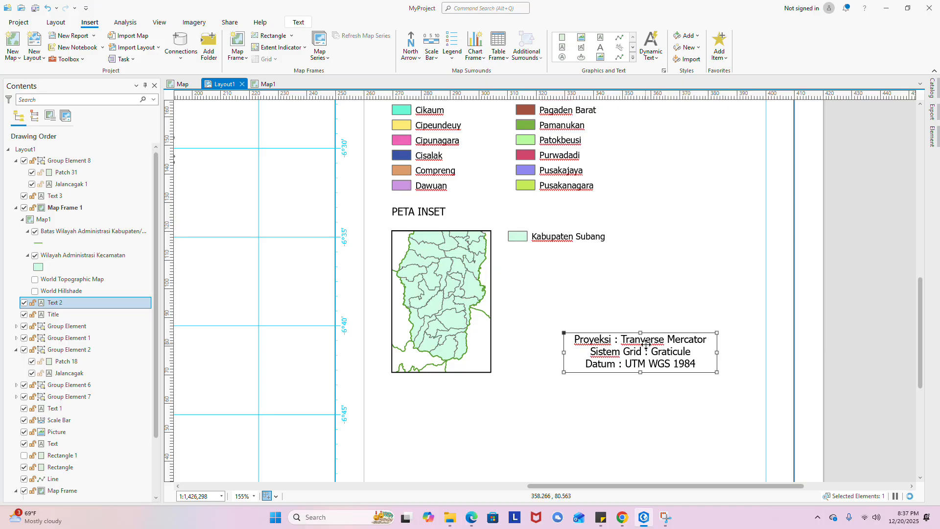
left_click_drag(668, 363, 670, 281)
scroll(558, 232, "down", 3)
scroll(546, 265, "up", 1)
- Adjust the height of the inset map frame
left_click_drag(545, 265, 531, 367)
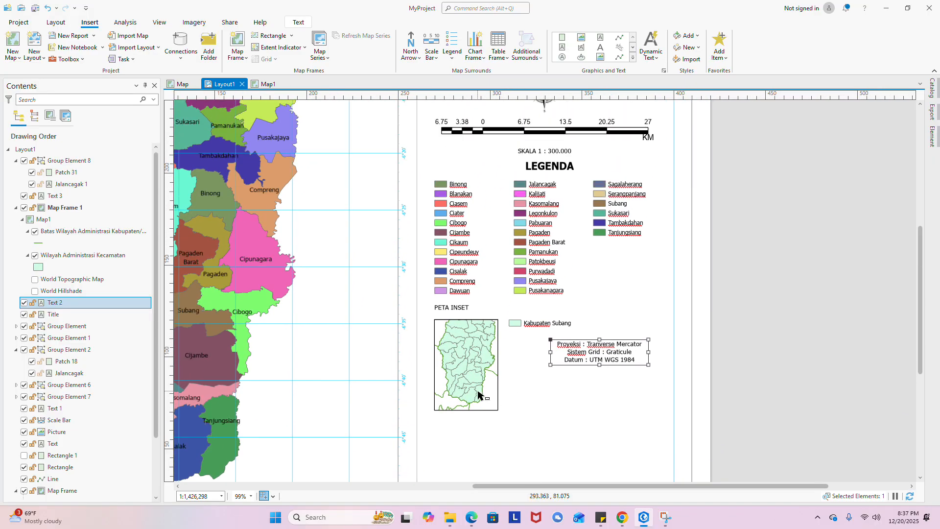
left_click(485, 394)
scroll(464, 410, "up", 2)
mouse_move(467, 415)
left_mouse_down()
mouse_move(472, 405)
mouse_move(470, 425)
mouse_move(482, 421)
left_mouse_up()
left_click(579, 387)
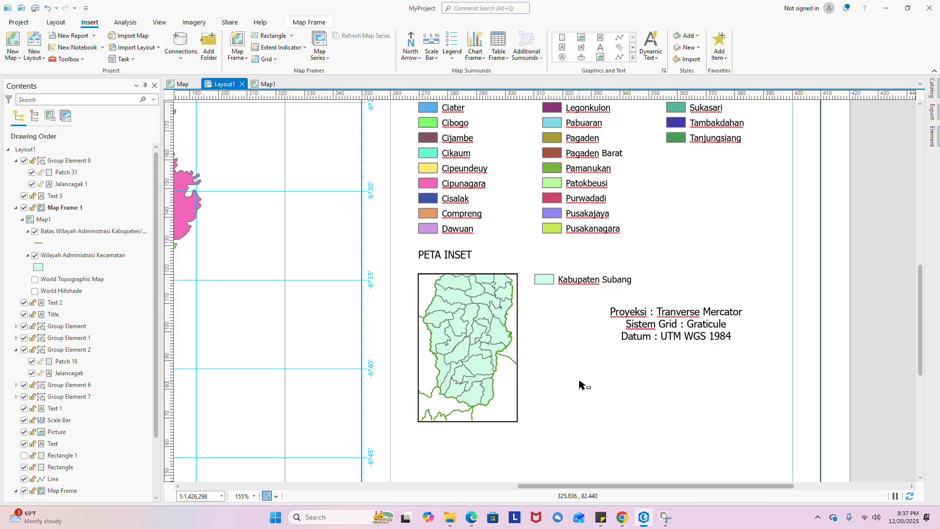
- Place the projection text directly below the Kabupaten Subang legend entry
left_click(630, 330)
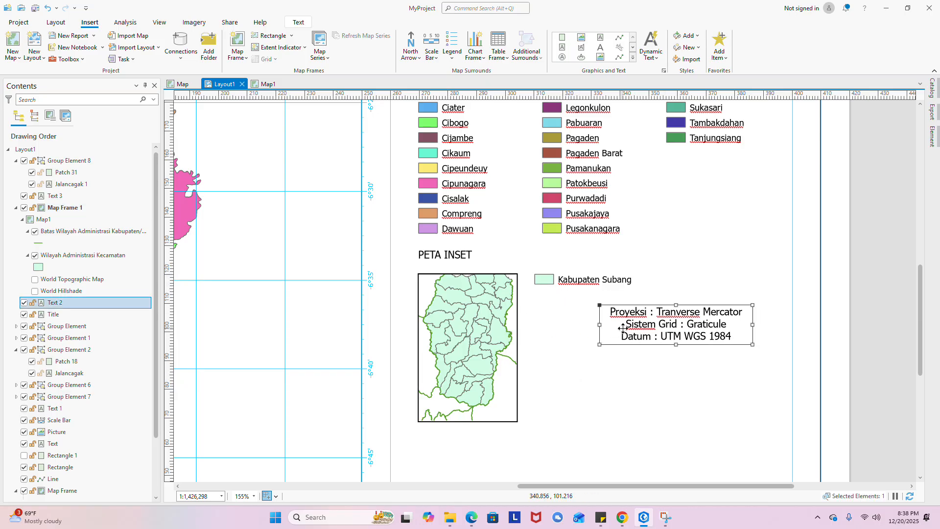
scroll(688, 332, "down", 5)
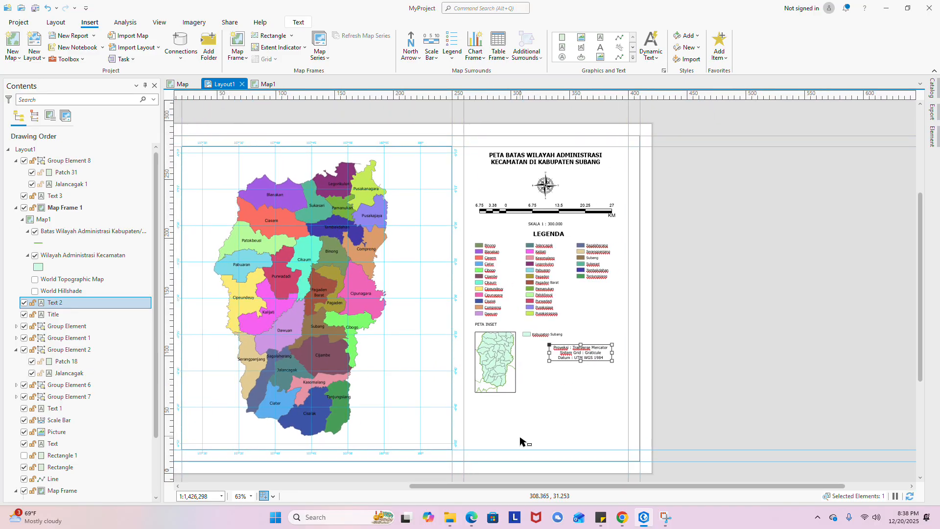
scroll(560, 379, "up", 3)
mouse_move(560, 380)
left_mouse_down()
mouse_move(538, 476)
mouse_move(558, 380)
left_mouse_up()
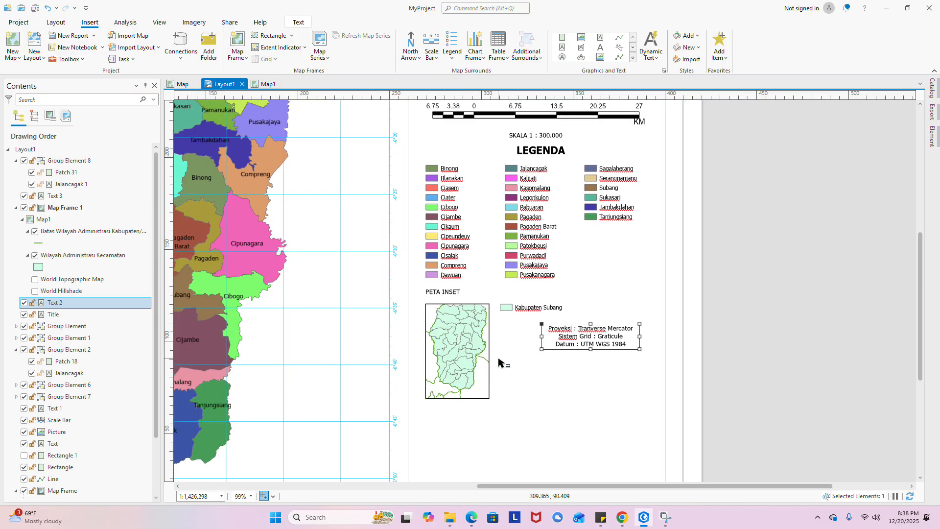
left_click_drag(582, 338, 542, 334)
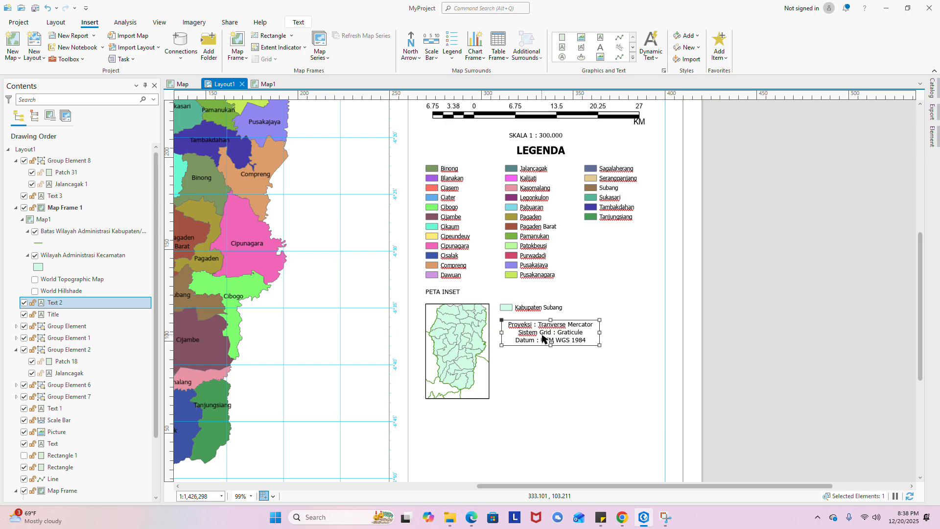
- Set the projection note's Text Symbol horizontal alignment to Left and apply it
right_click(543, 337)
left_click(543, 354)
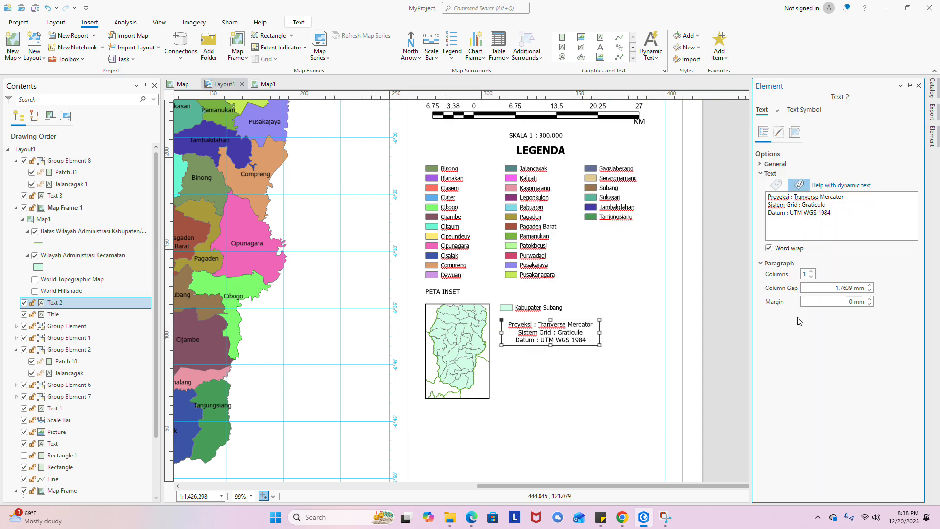
left_click(778, 132)
left_click(794, 134)
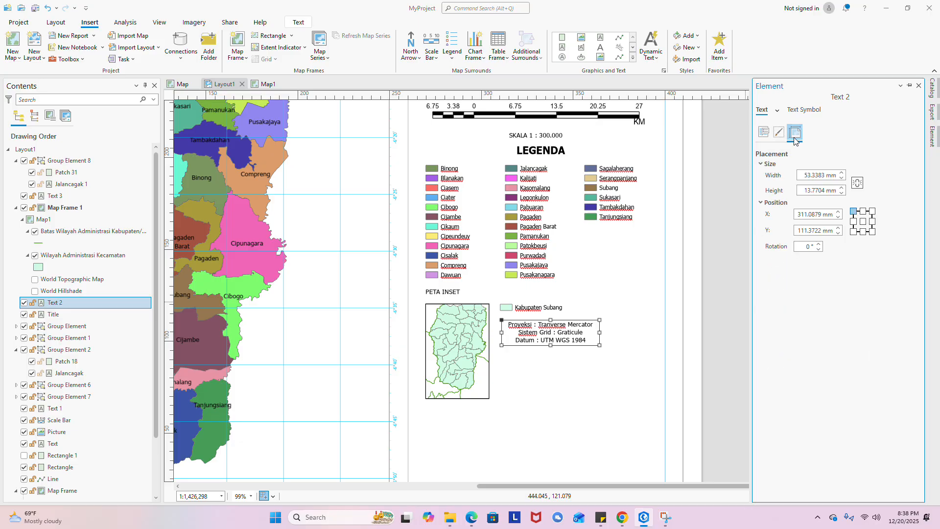
left_click(762, 138)
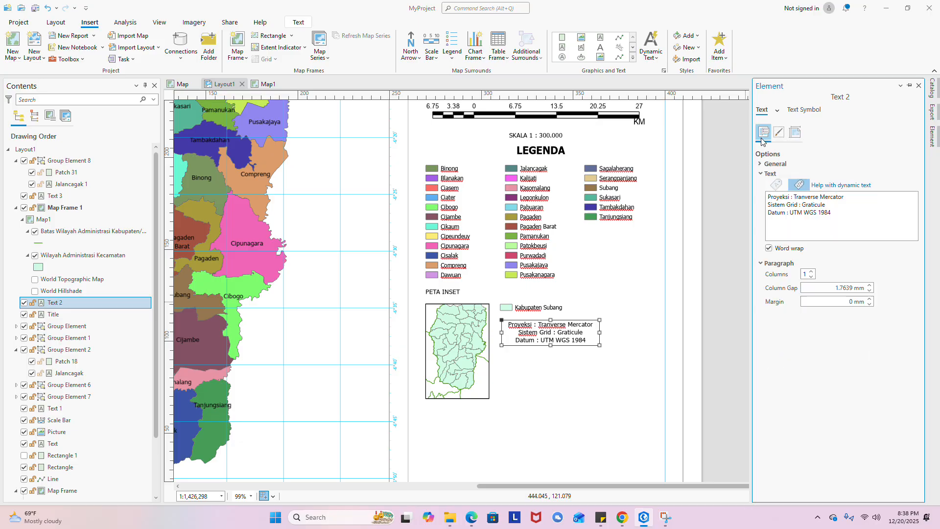
left_click(822, 219)
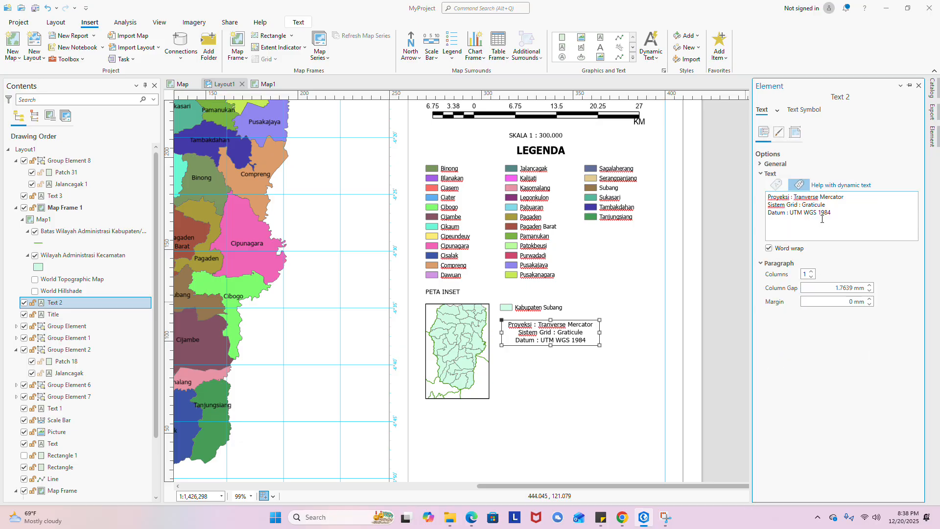
left_click(761, 164)
left_click(761, 165)
left_click(802, 111)
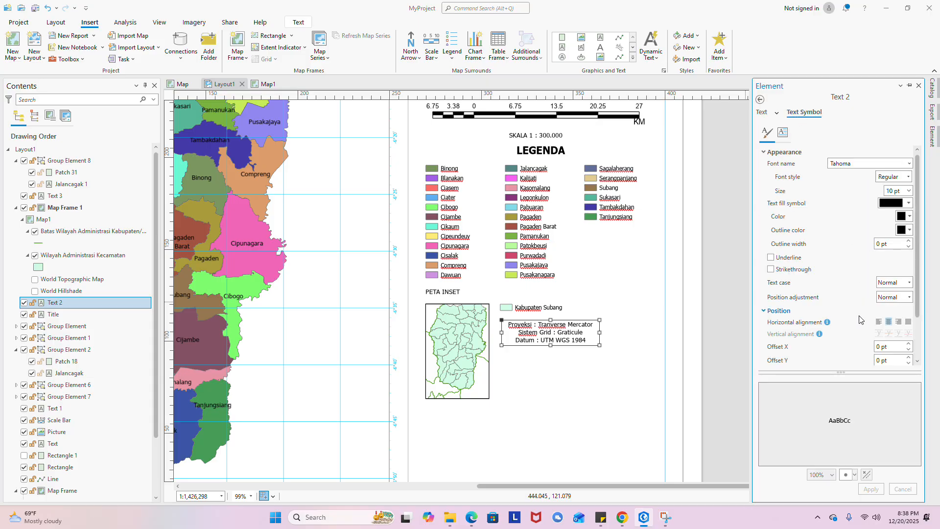
left_click(879, 322)
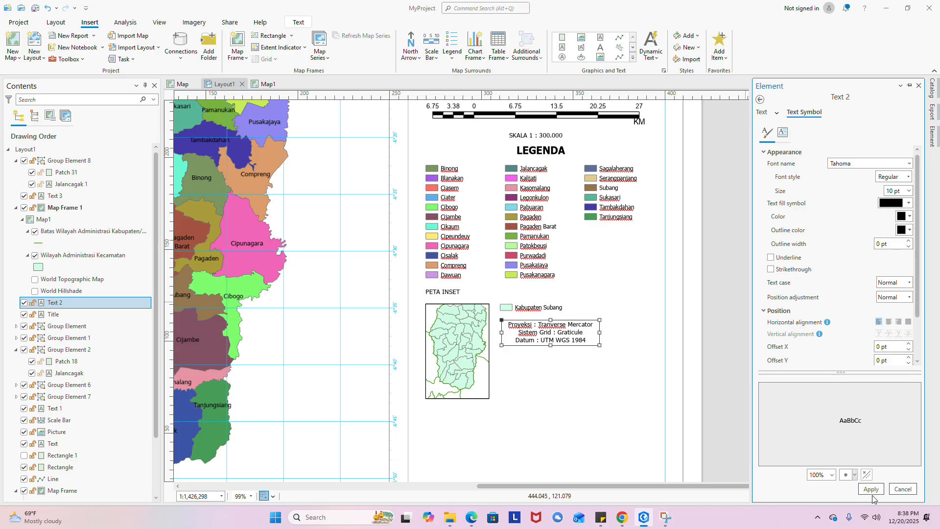
left_click(548, 378)
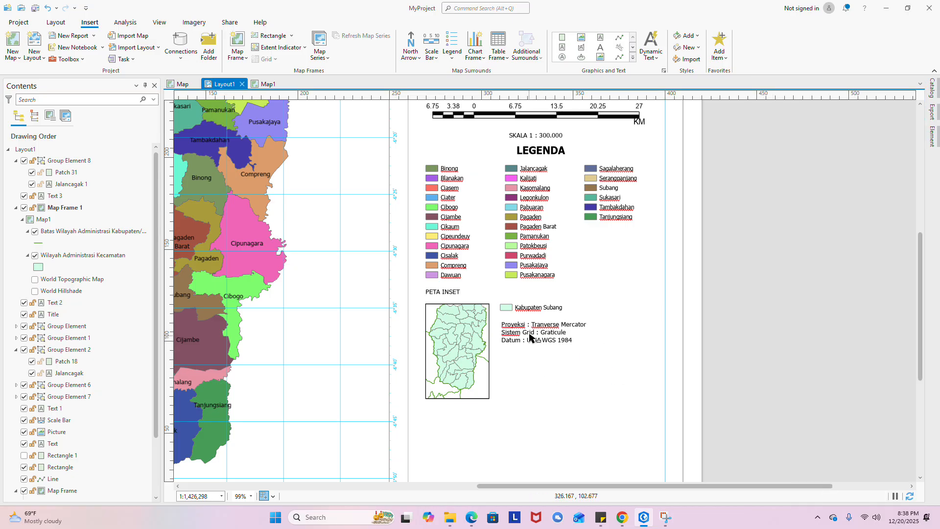
left_click(534, 332)
- Nudge the projection text, then add a Blue Vertical Label Graticule to the inset map
left_click_drag(534, 332, 532, 326)
left_click(436, 363)
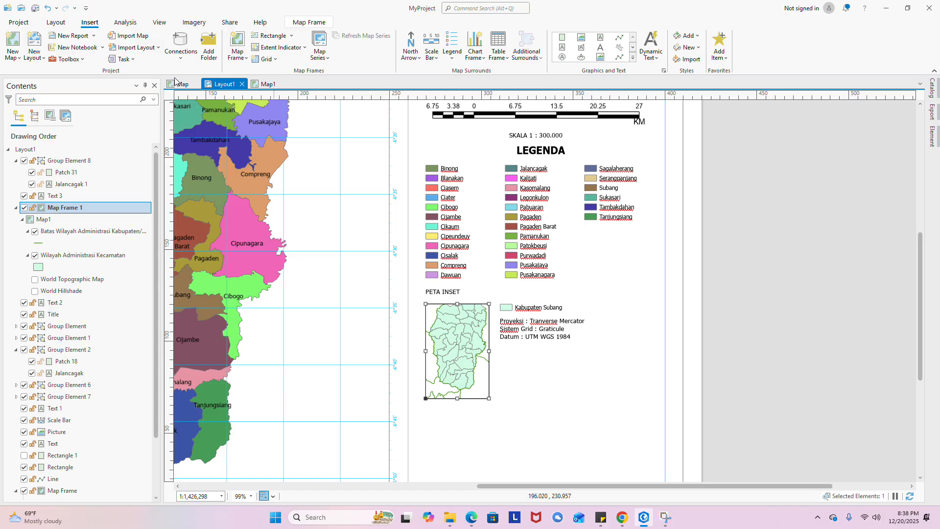
left_click(266, 59)
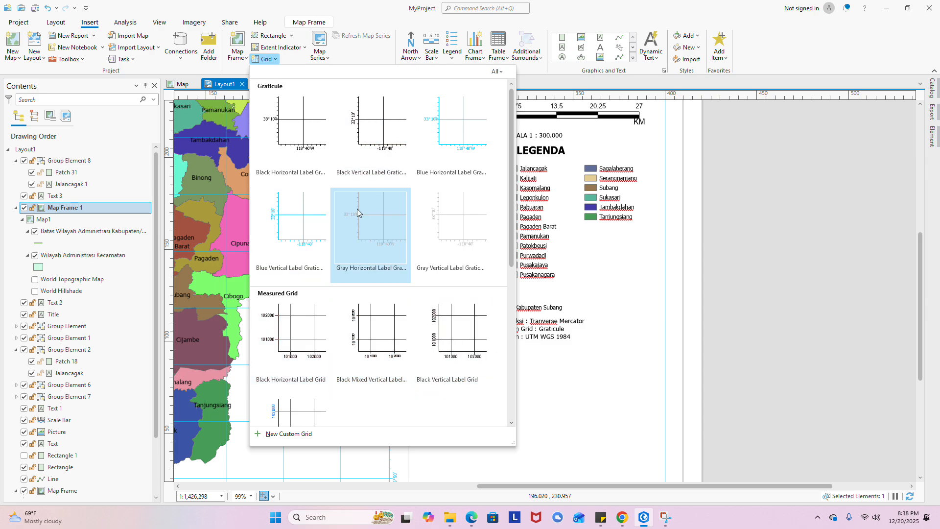
left_click(321, 232)
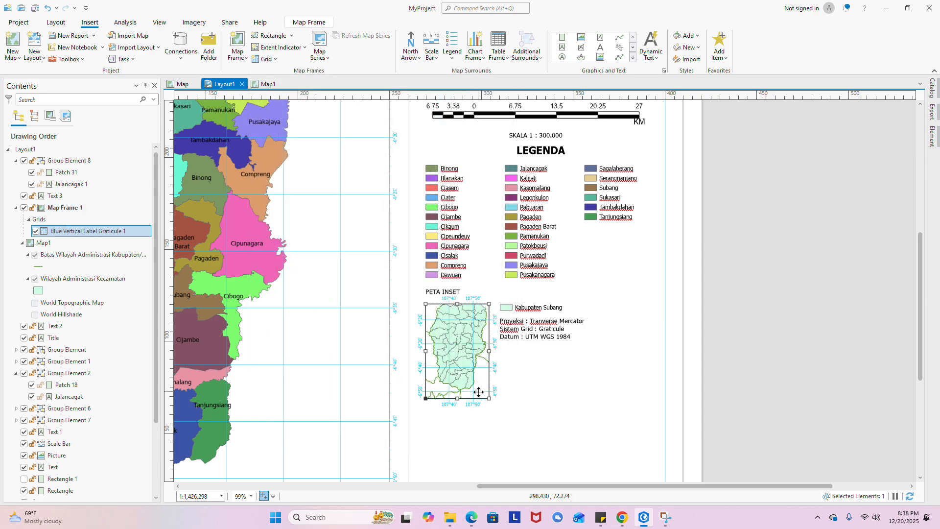
left_click(517, 392)
- Shift the inset map frame down and reposition the projection text and Kabupaten Subang entry
scroll(449, 384, "up", 2)
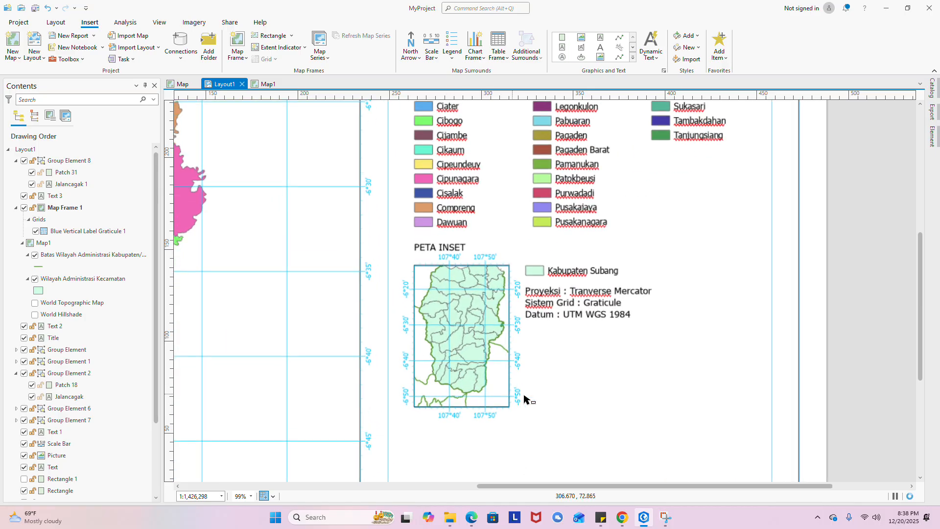
left_click_drag(535, 395, 545, 336)
left_click(489, 298)
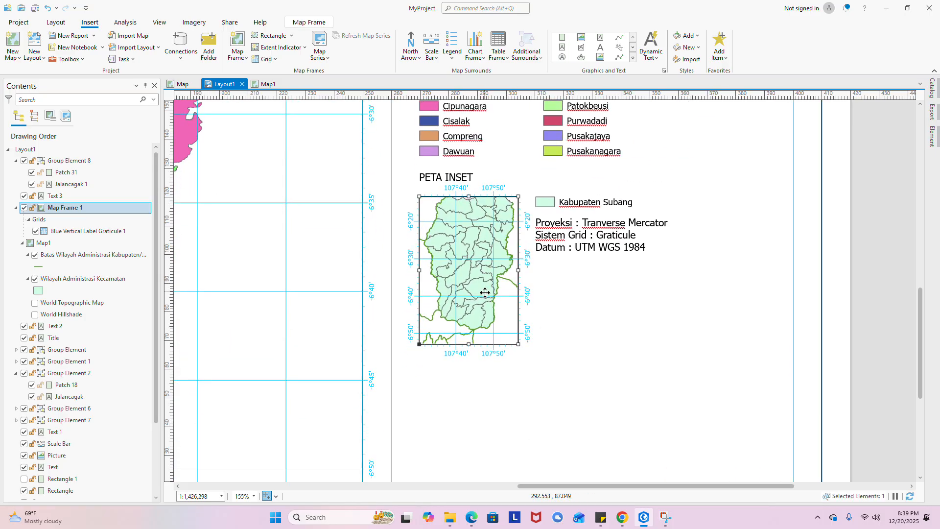
left_click_drag(485, 291, 486, 301)
left_click(598, 240)
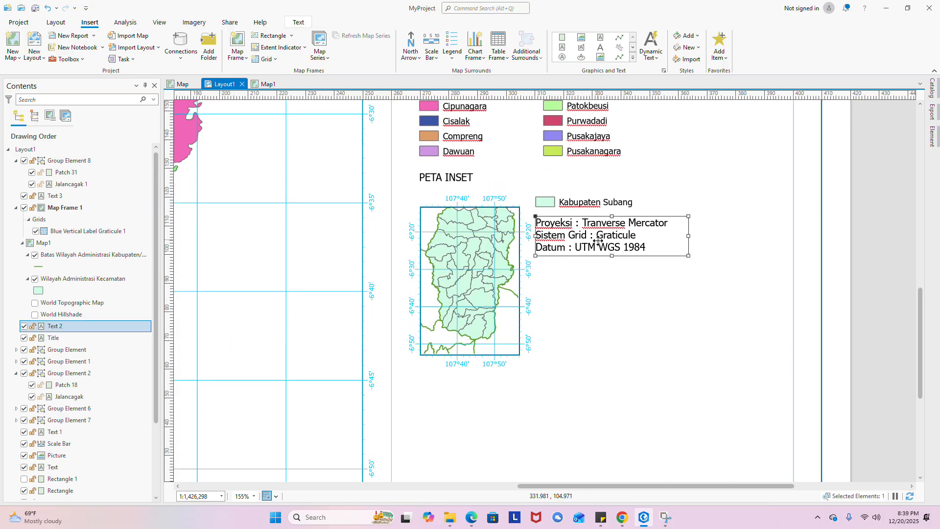
left_click_drag(599, 241, 611, 266)
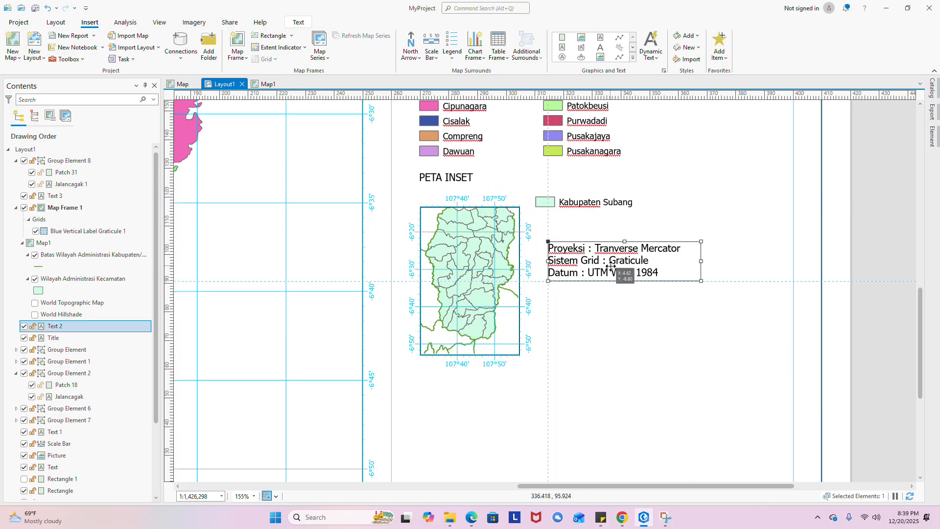
left_click(580, 204)
mouse_move(580, 204)
left_mouse_down()
mouse_move(600, 209)
mouse_move(587, 209)
left_mouse_up()
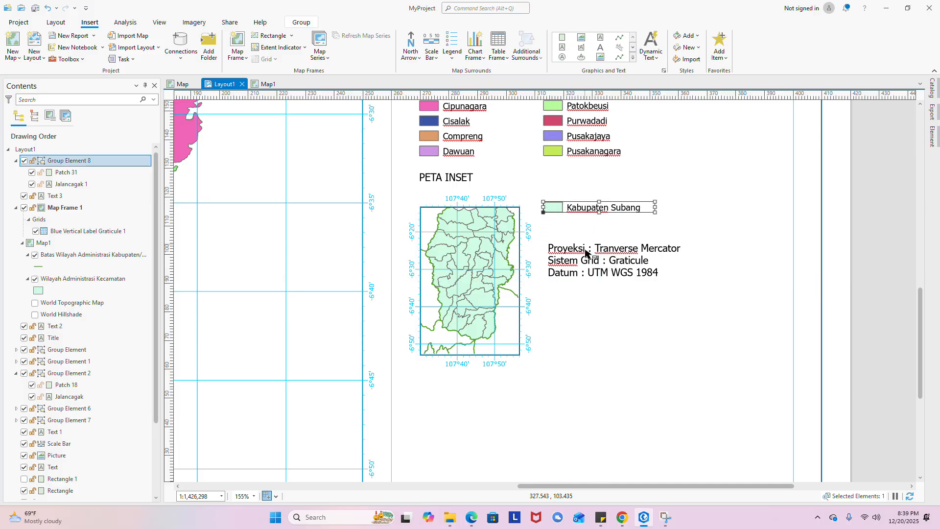
left_click_drag(603, 261, 598, 242)
left_click(529, 269)
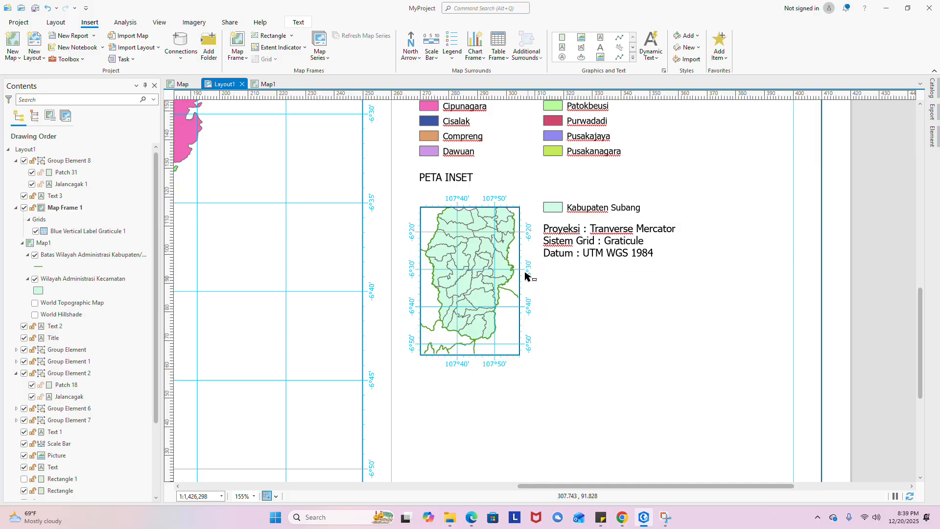
- Lower the projection text beside the inset map and nudge the Kabupaten Subang entry down
scroll(525, 361, "down", 4)
scroll(514, 294, "up", 2)
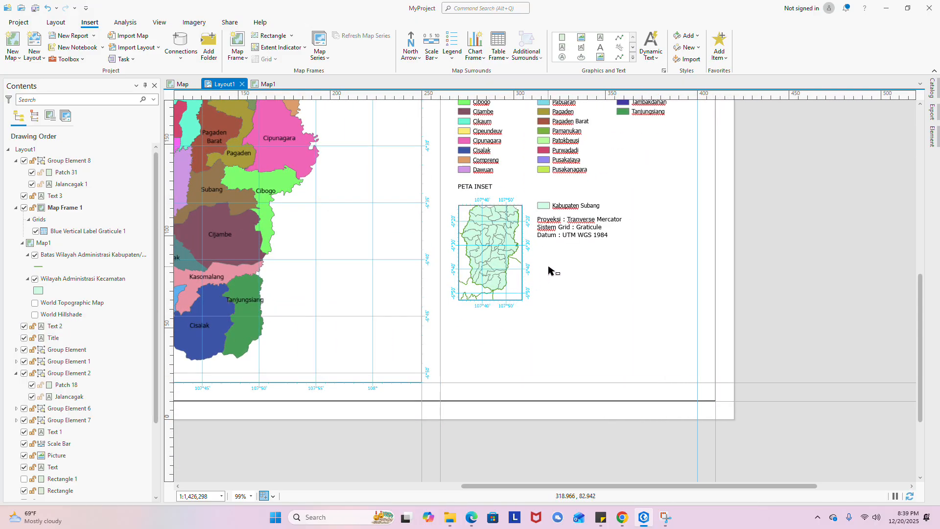
scroll(570, 239, "up", 4)
left_click(563, 225)
left_click_drag(563, 226, 563, 257)
left_click(535, 192)
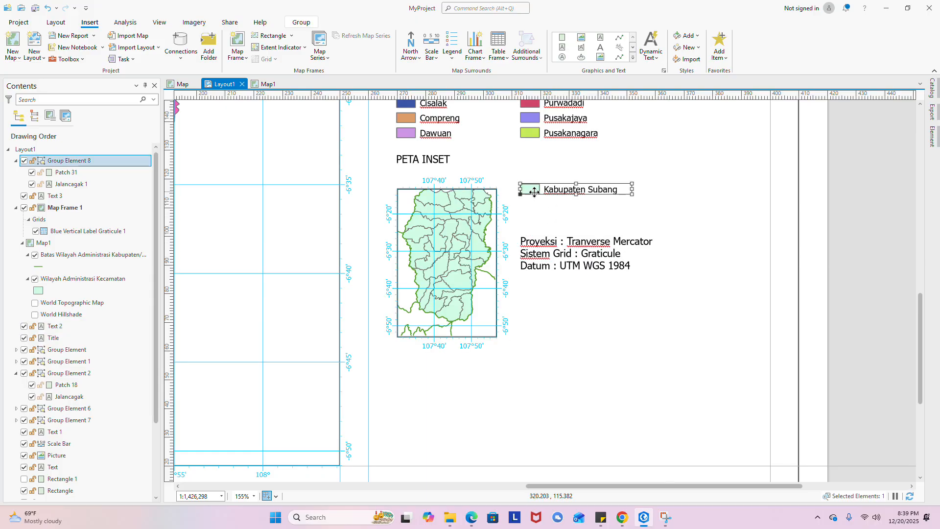
left_click_drag(531, 188, 531, 194)
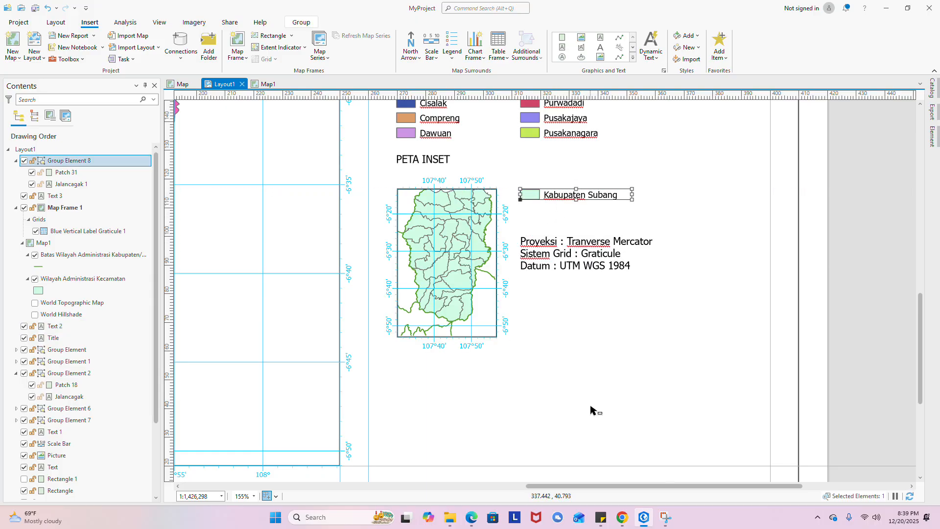
left_click(592, 409)
scroll(559, 257, "down", 5)
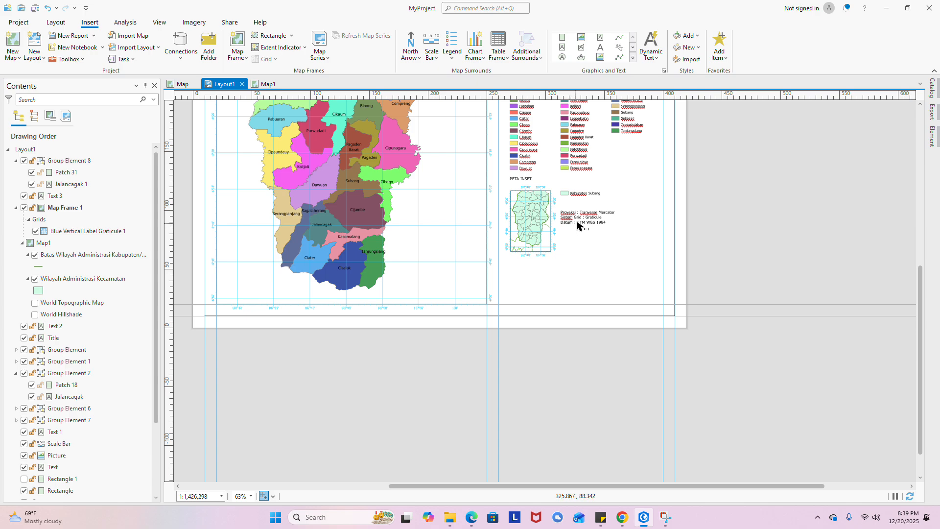
scroll(573, 228, "up", 2)
scroll(542, 292, "up", 1)
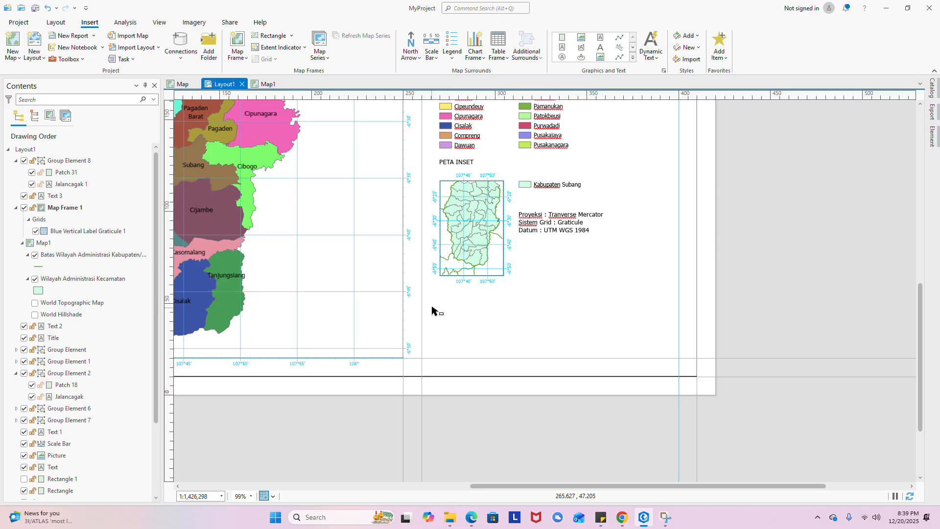
- Pan and zoom across the page to review the title, scale bar, legend and inset map
left_click_drag(548, 269, 552, 399)
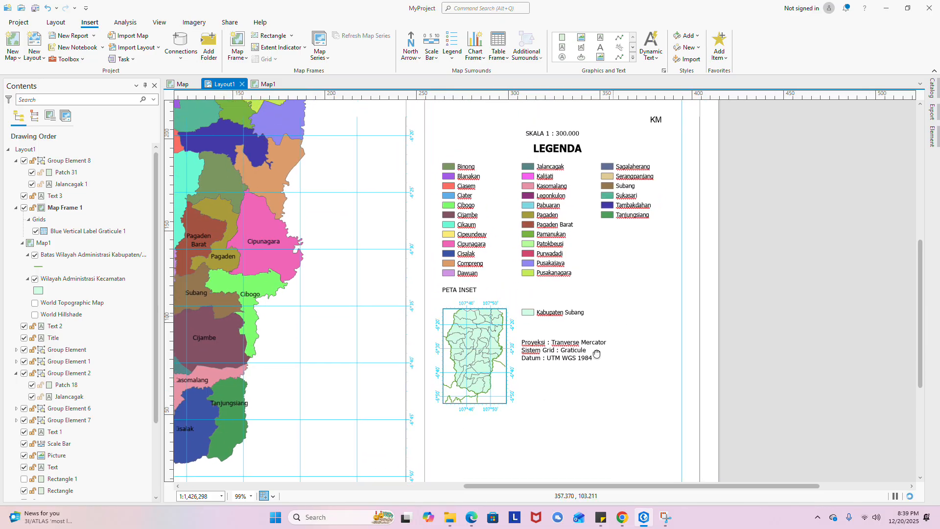
left_click_drag(595, 353, 548, 464)
scroll(481, 199, "down", 1)
scroll(481, 199, "down", 2)
scroll(551, 369, "up", 3)
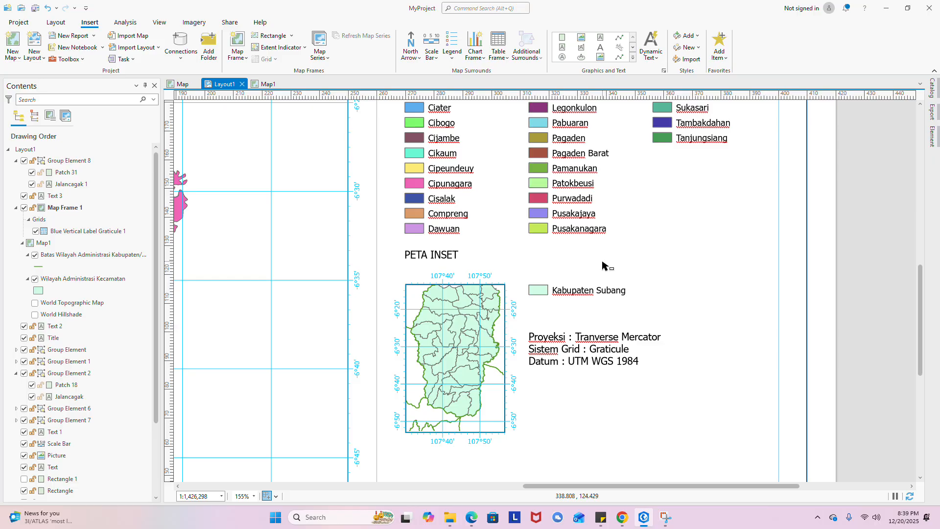
scroll(552, 280, "down", 5)
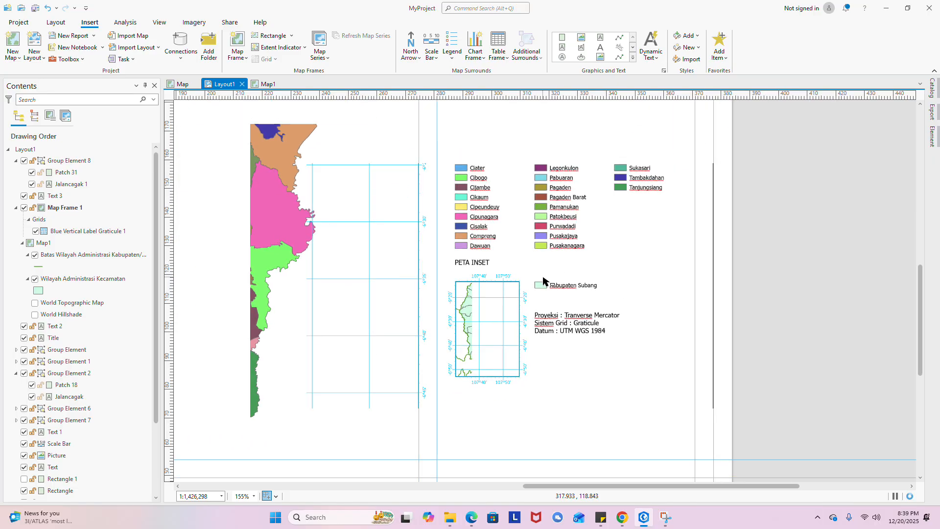
scroll(496, 390, "up", 2)
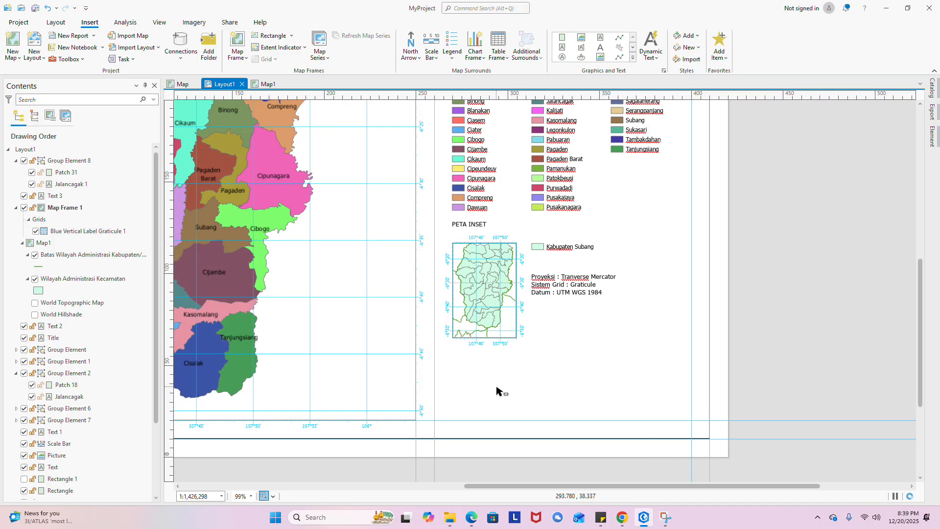
left_click_drag(562, 338, 543, 443)
scroll(595, 365, "down", 2)
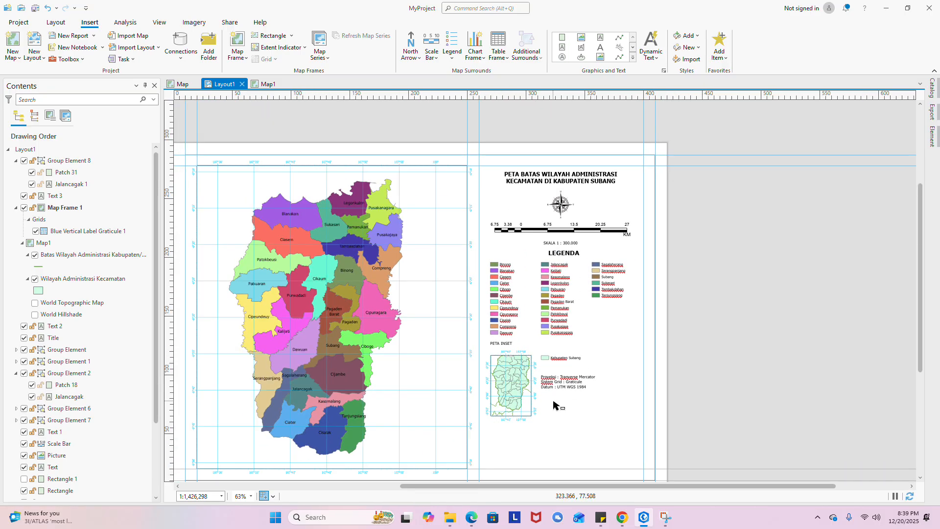
left_click_drag(562, 410, 567, 384)
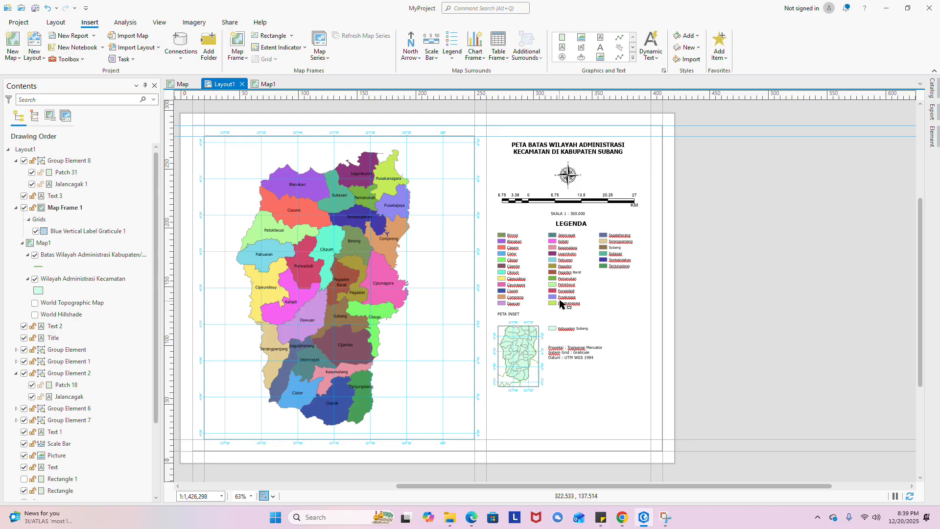
scroll(560, 302, "up", 2)
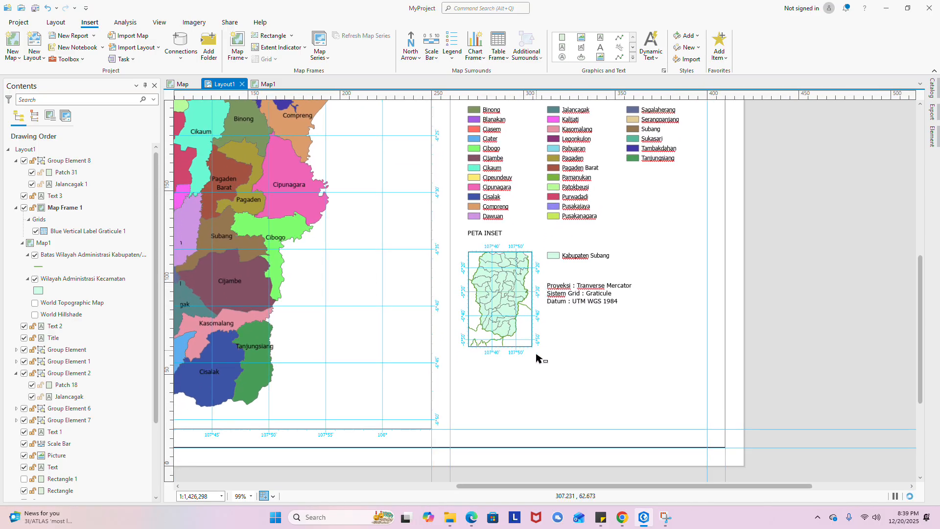
left_click_drag(536, 354, 547, 311)
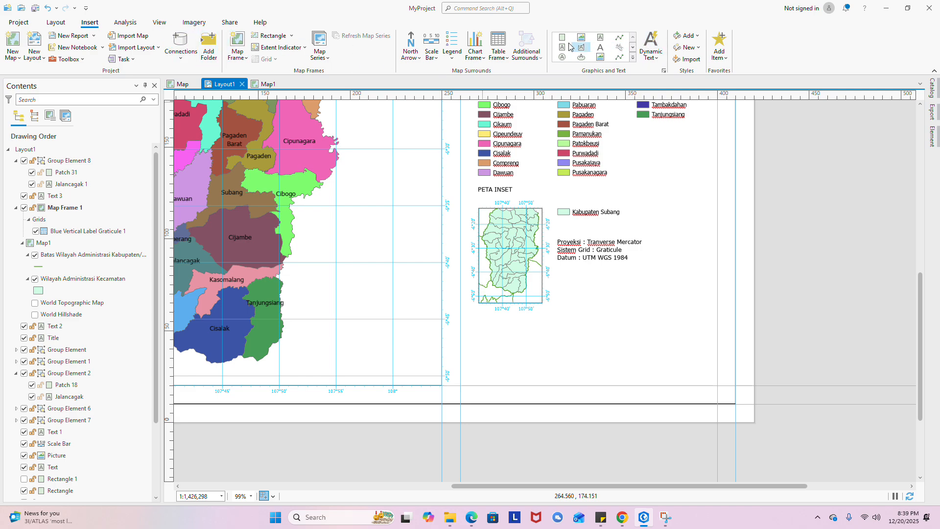
- Insert the logo upi.jpg picture, then delete it as the wrong image
left_click(584, 42)
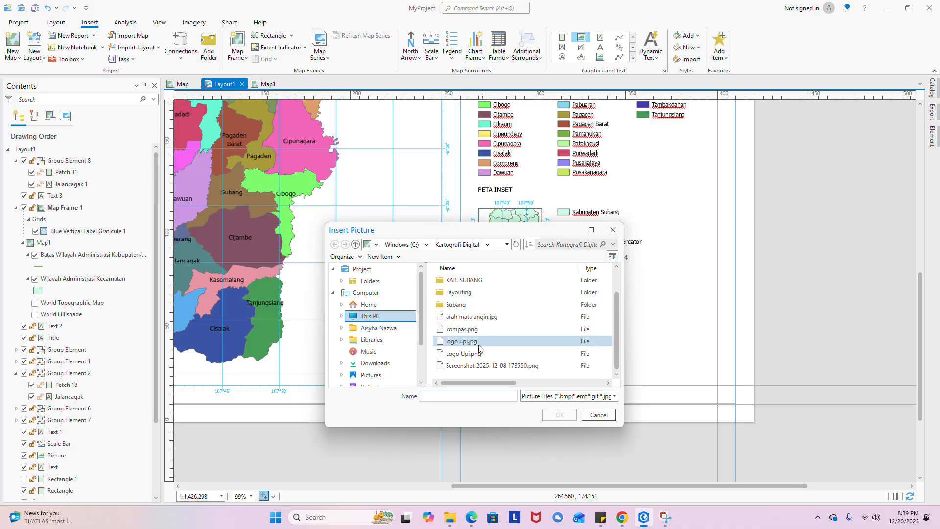
left_click(475, 345)
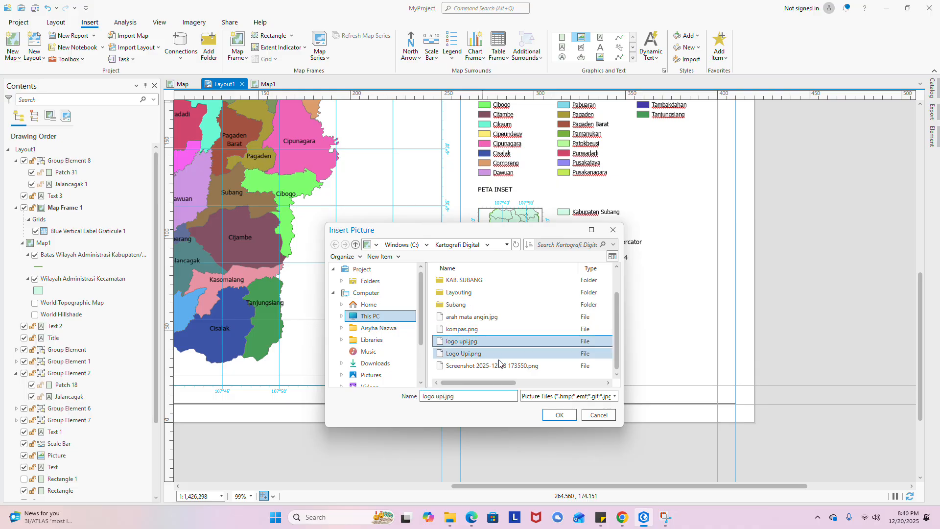
left_click(551, 411)
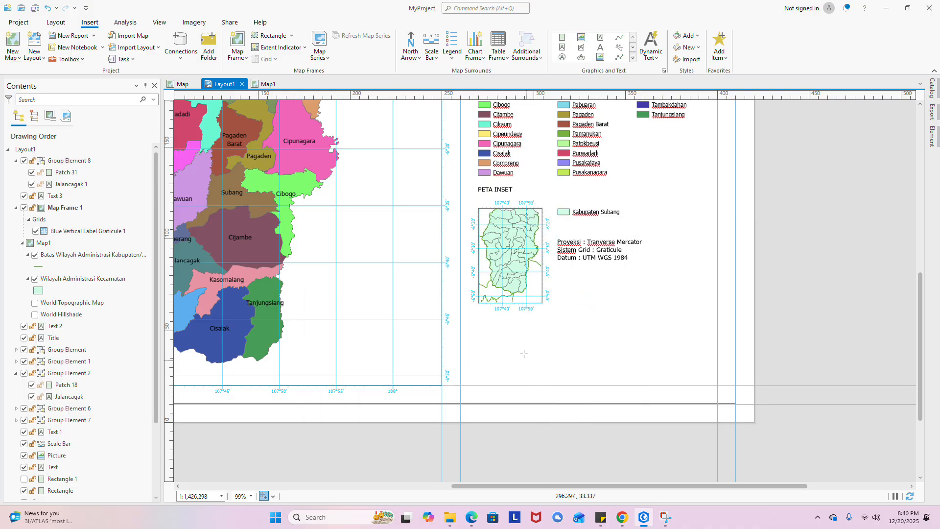
left_click(522, 334)
left_click_drag(551, 355, 590, 298)
right_click(614, 337)
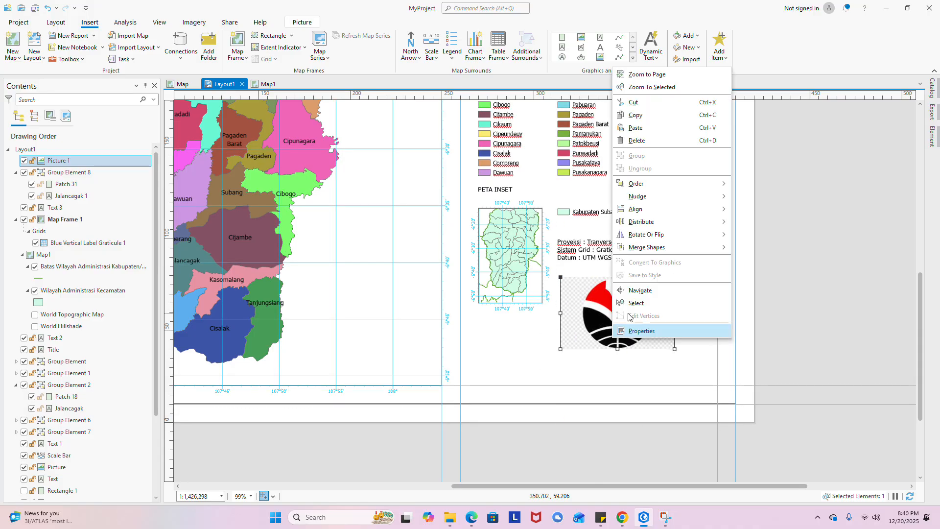
left_click(639, 141)
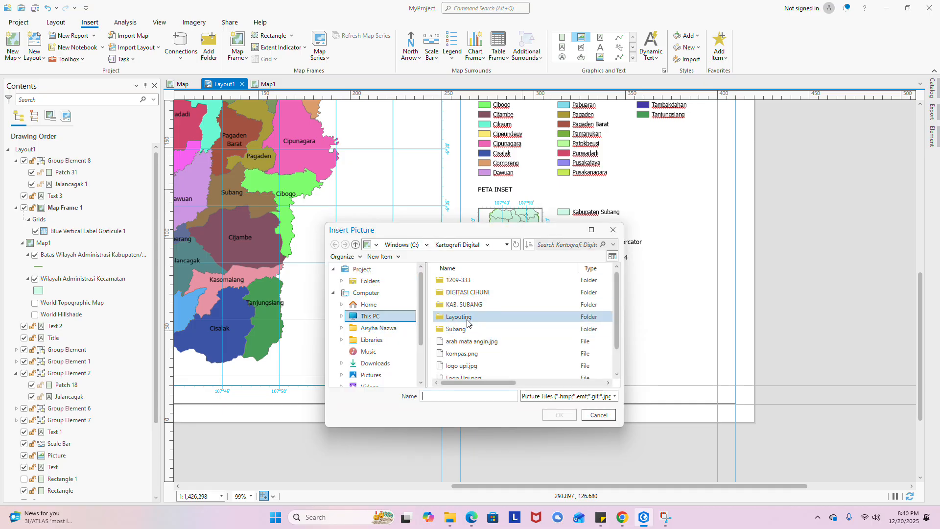
- Place the Logo Upi.png picture on the layout page instead
scroll(465, 325, "down", 1)
left_click(490, 353)
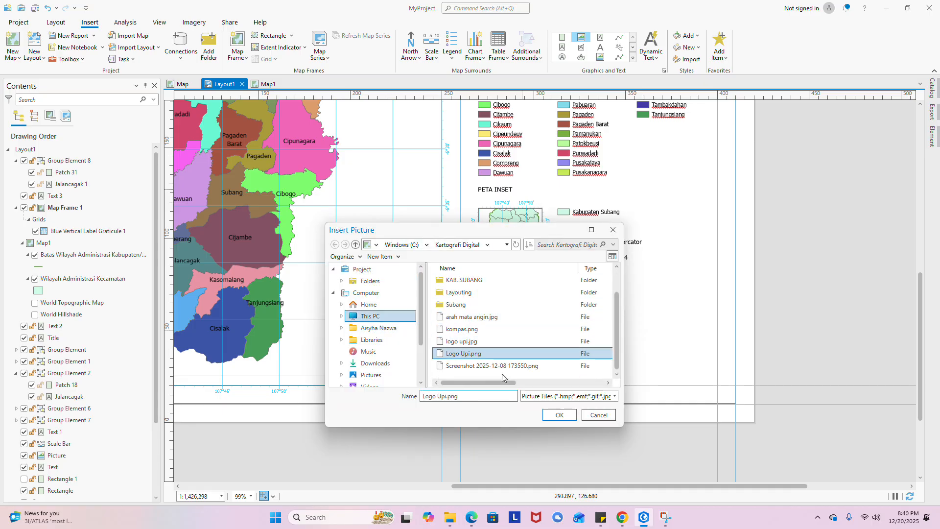
left_click(566, 416)
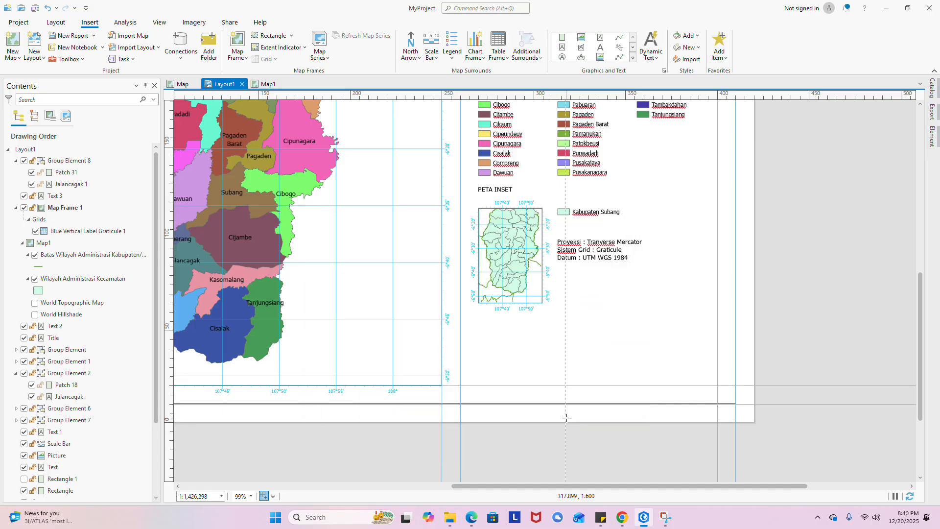
left_click(518, 328)
- Shrink the logo to about 30 by 30 and position it below the inset map
scroll(538, 303, "down", 4)
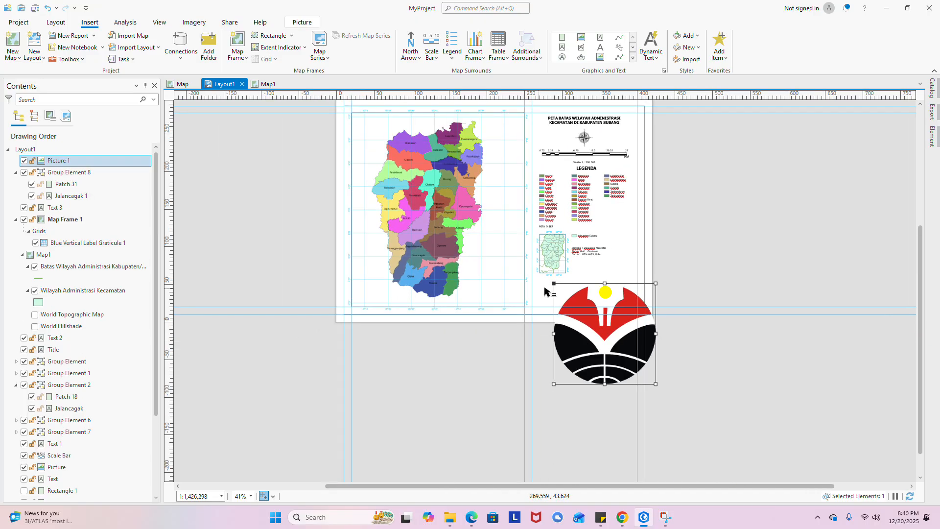
left_click_drag(555, 287, 611, 368)
scroll(632, 362, "up", 3)
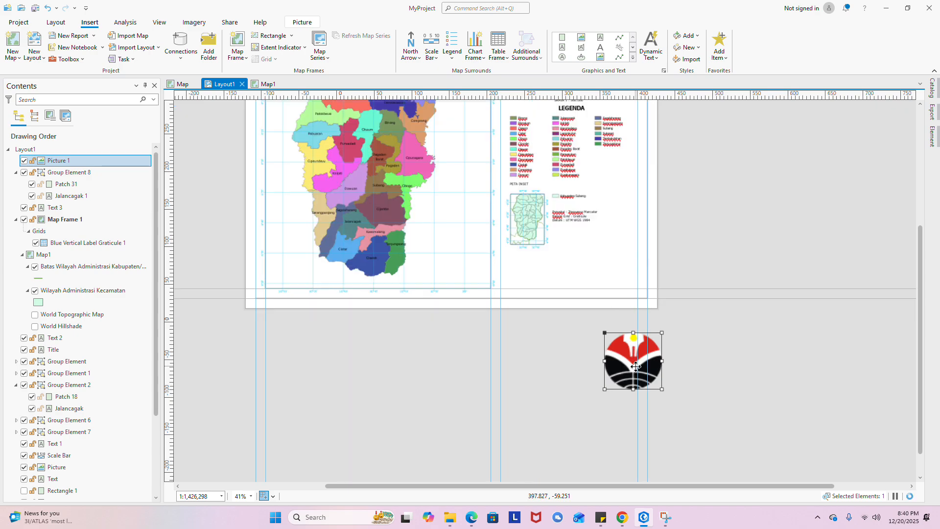
left_click_drag(598, 326, 445, 314)
scroll(641, 369, "up", 3)
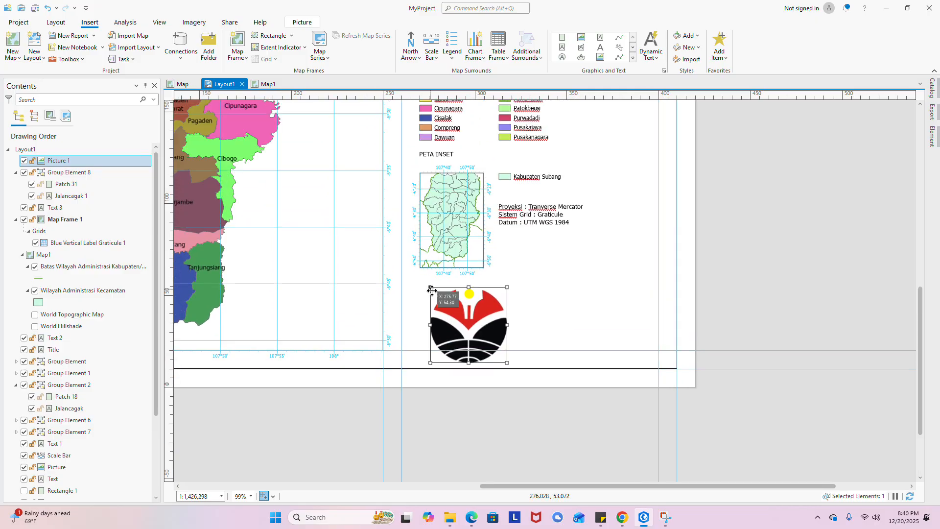
mouse_move(431, 292)
left_mouse_down()
mouse_move(460, 314)
mouse_move(442, 299)
left_mouse_up()
left_click(546, 272)
scroll(544, 303, "up", 3)
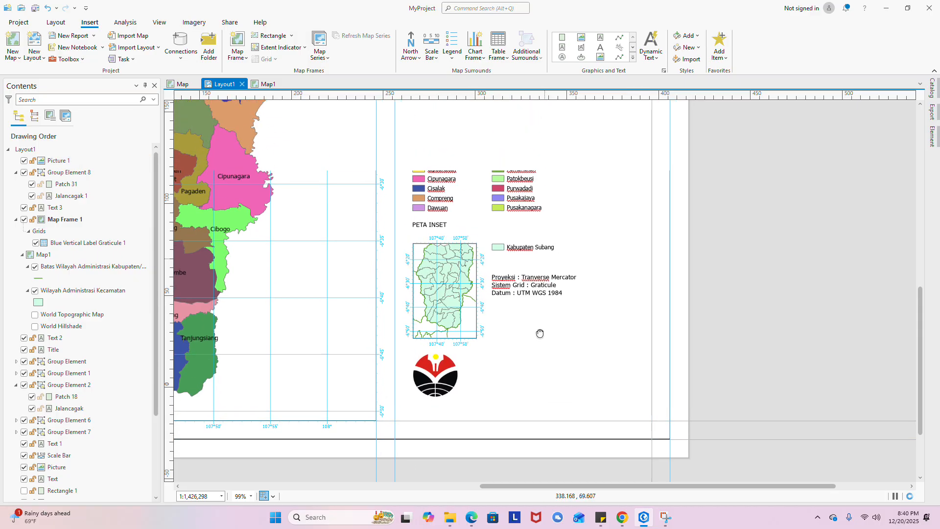
scroll(478, 277, "up", 3)
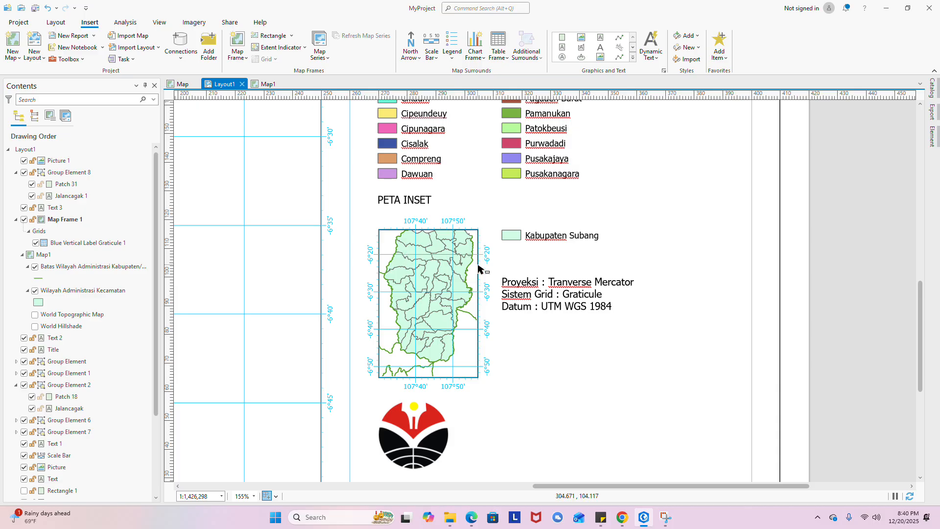
- Drag Text 2 up toward the legend and start a line just above the PETA INSET heading
left_click(552, 283)
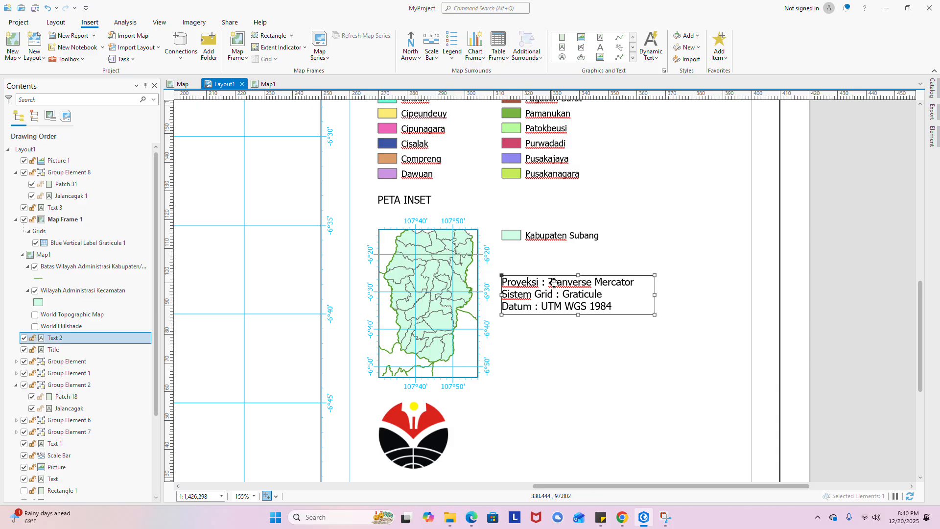
left_click_drag(565, 296, 545, 272)
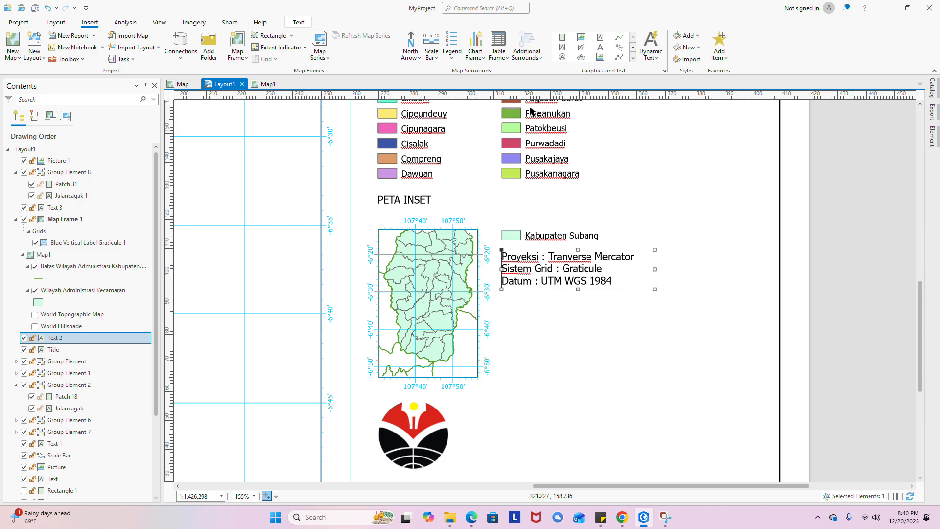
left_click(620, 37)
left_click(350, 193)
left_click(494, 193)
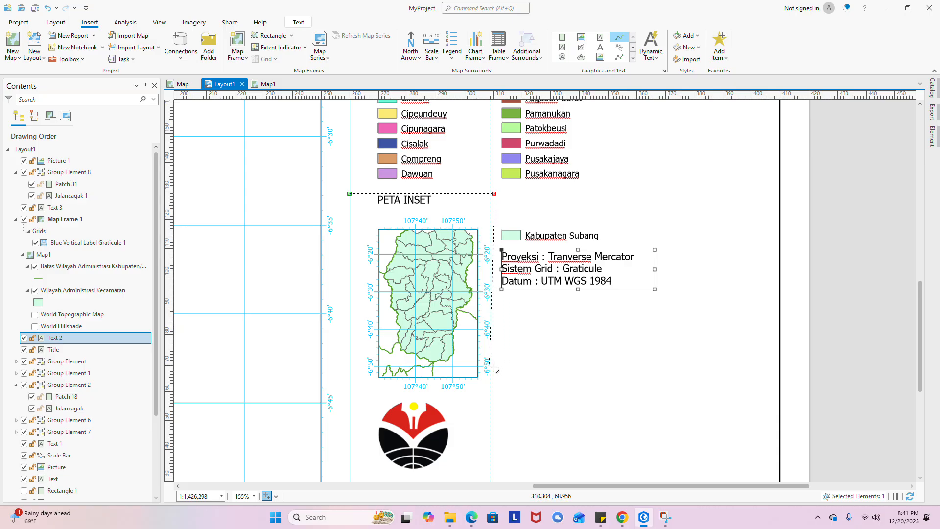
scroll(492, 388, "up", 1)
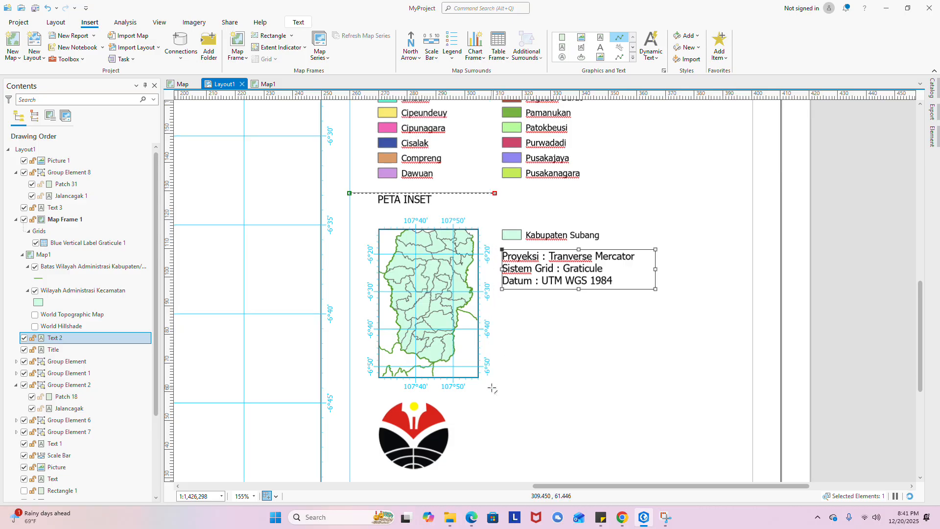
scroll(492, 388, "up", 2)
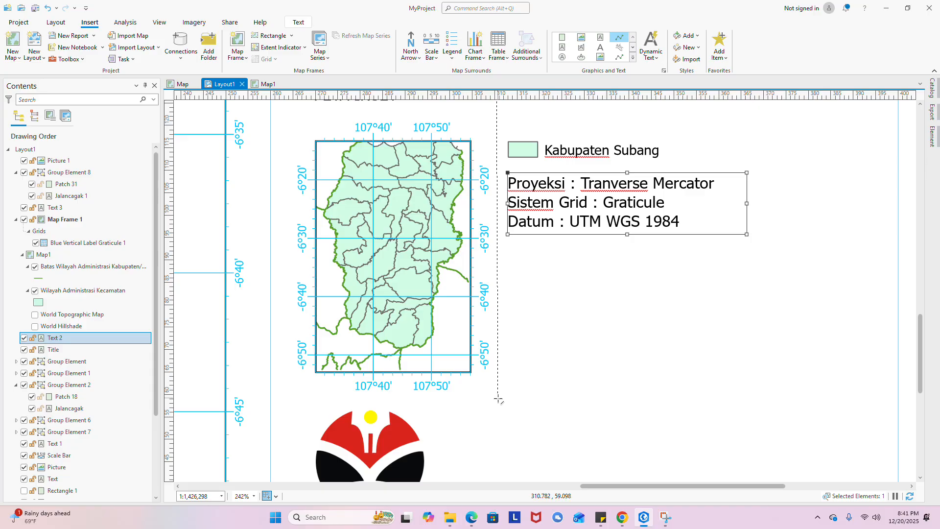
left_click(498, 399)
scroll(499, 399, "down", 3)
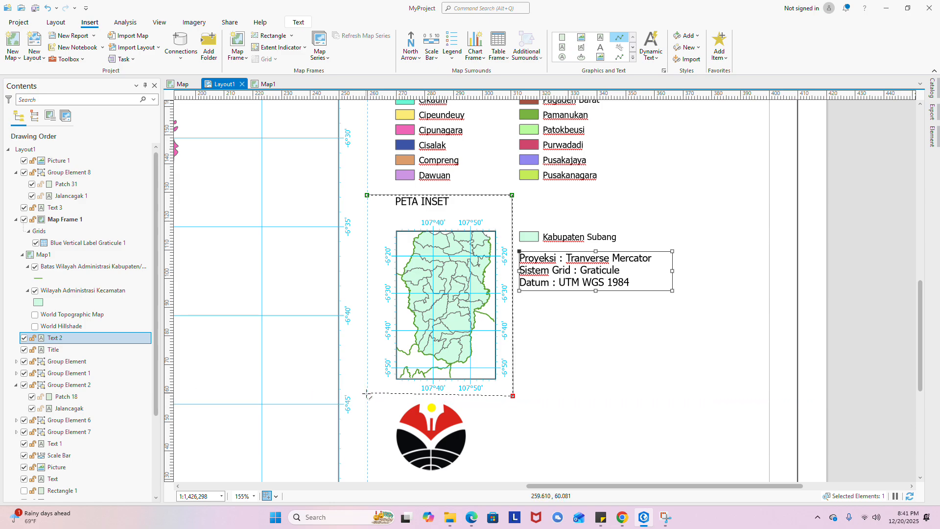
scroll(367, 394, "up", 2)
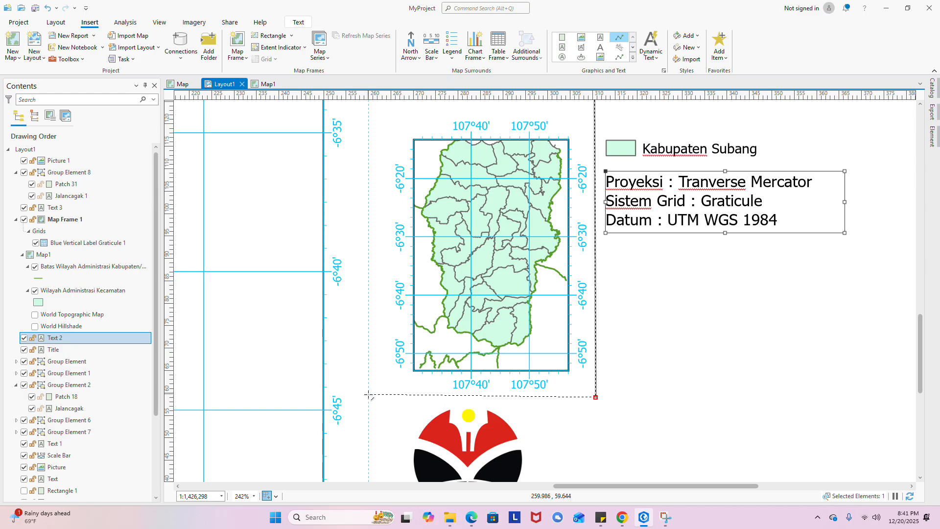
double_click(368, 395)
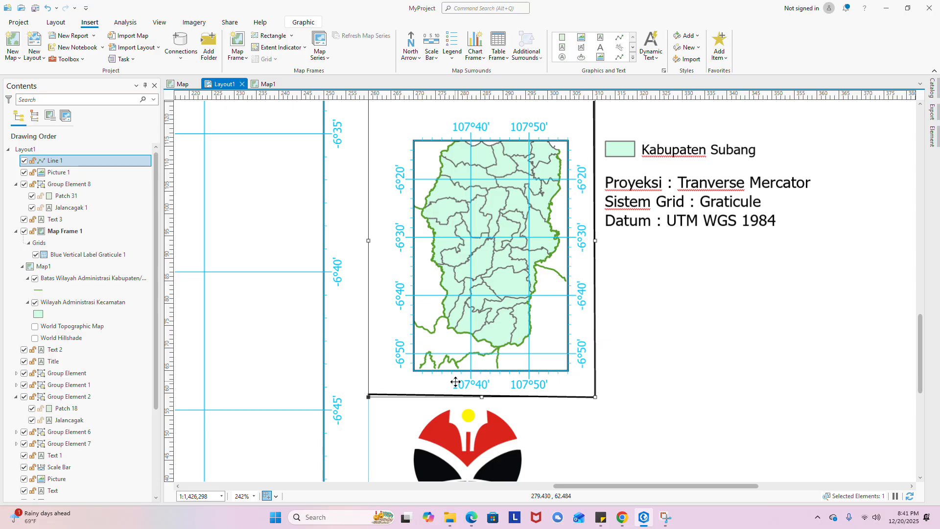
scroll(392, 398, "down", 2)
scroll(411, 390, "up", 3)
scroll(412, 375, "up", 1)
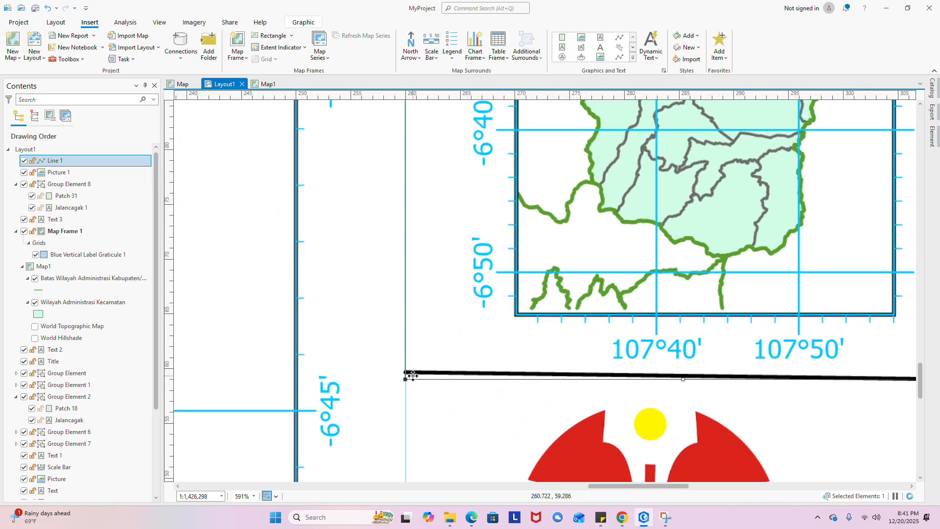
left_click(415, 373)
left_click(408, 376)
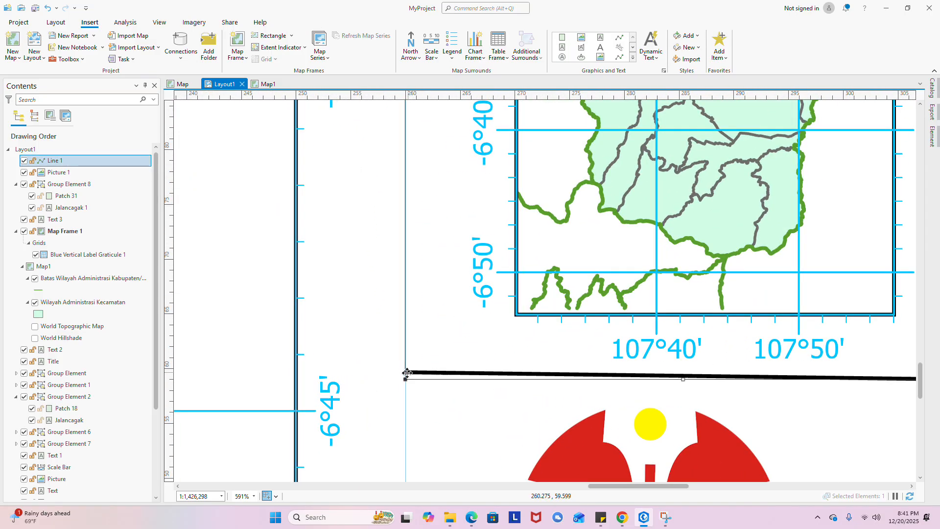
left_click_drag(406, 379, 407, 392)
scroll(419, 355, "down", 6)
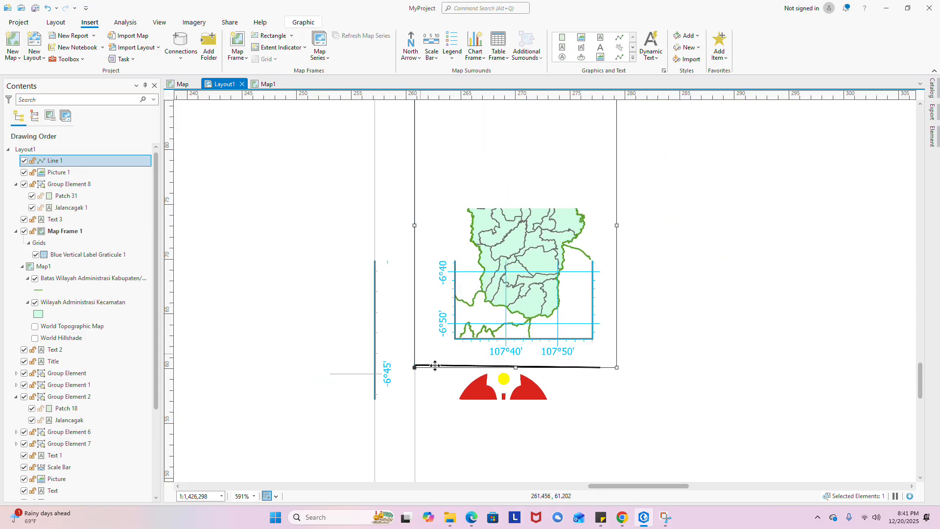
left_click(590, 398)
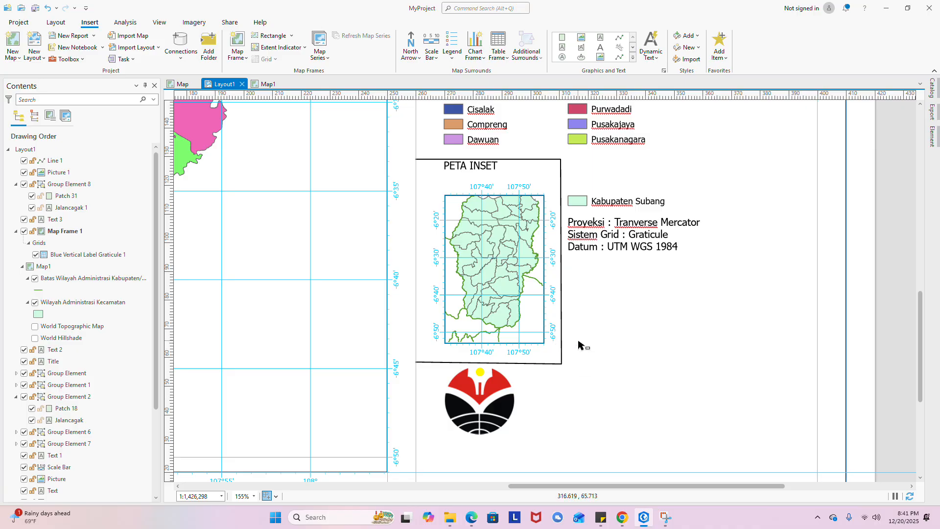
scroll(578, 342, "down", 2)
left_click(475, 355)
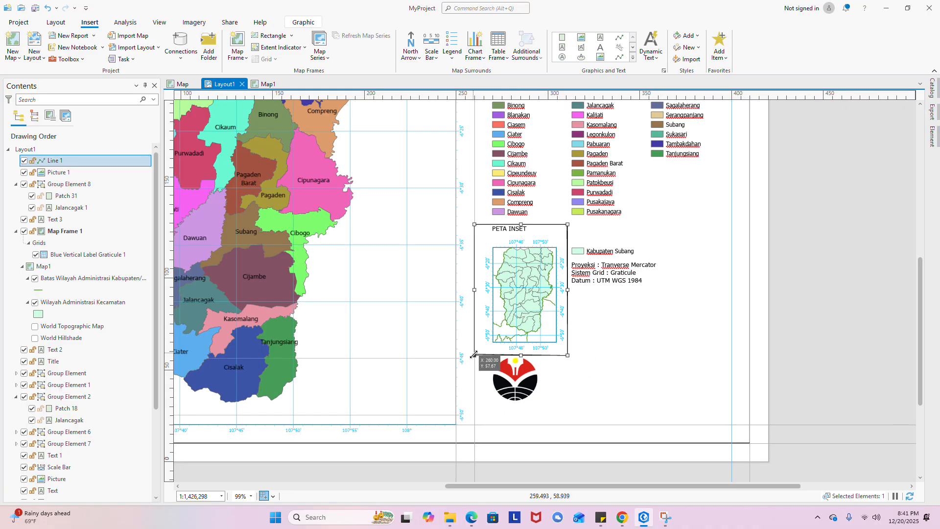
left_click_drag(474, 357, 492, 351)
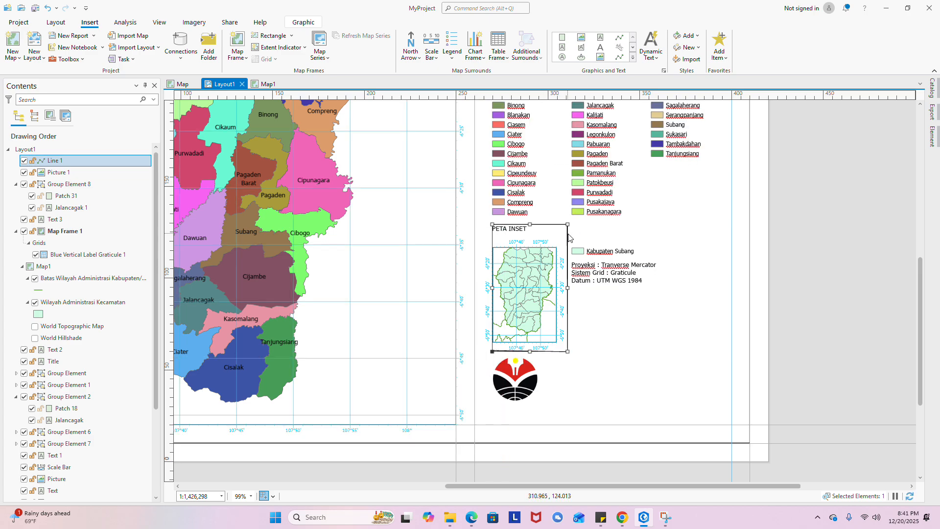
key("Delete")
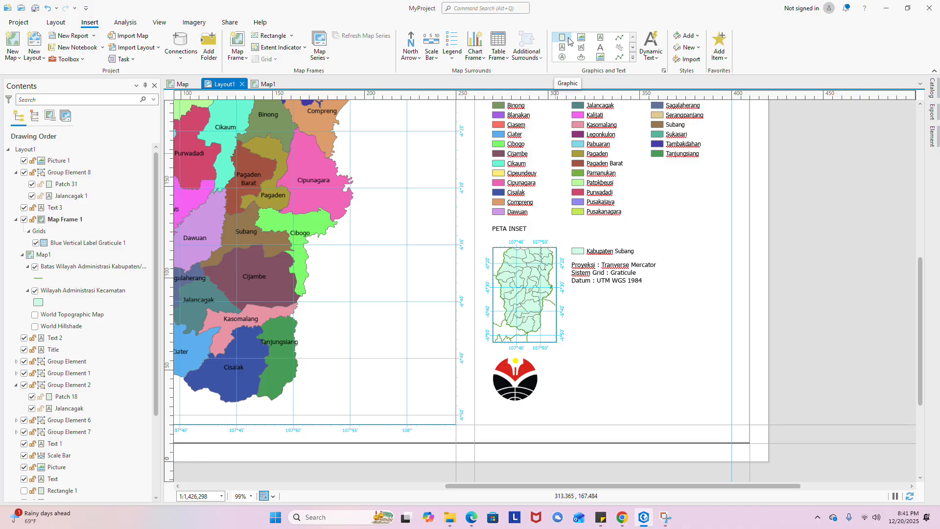
- Resize Rectangle 2 to enclose the PETA INSET heading and the inset map
left_click(474, 224)
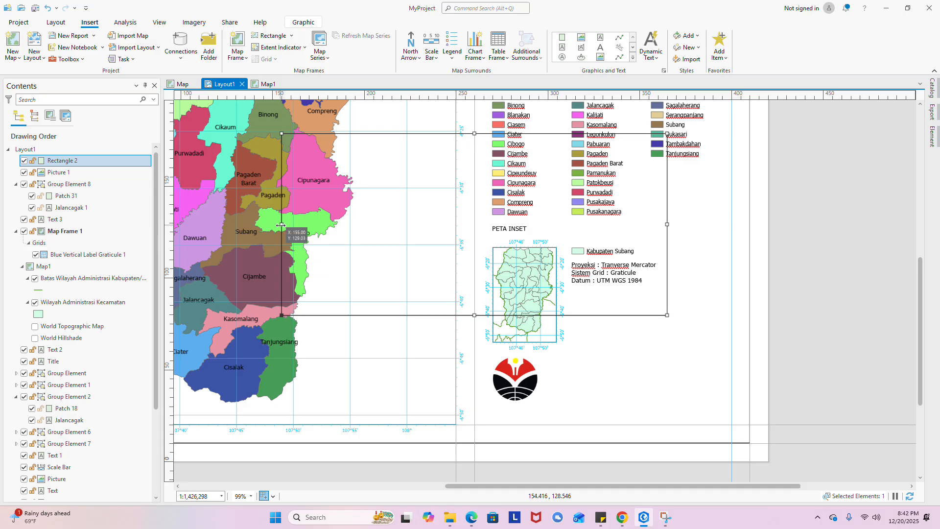
left_click_drag(281, 225, 498, 224)
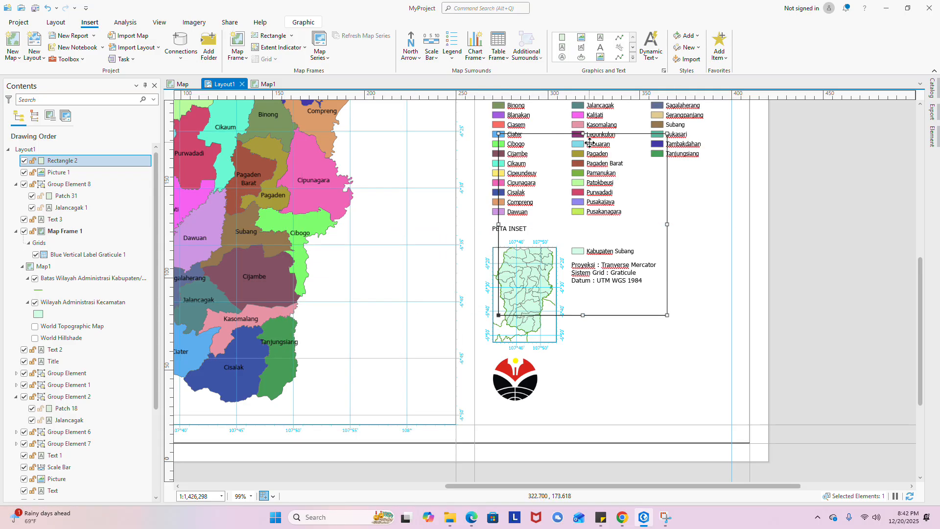
left_click_drag(583, 135, 583, 234)
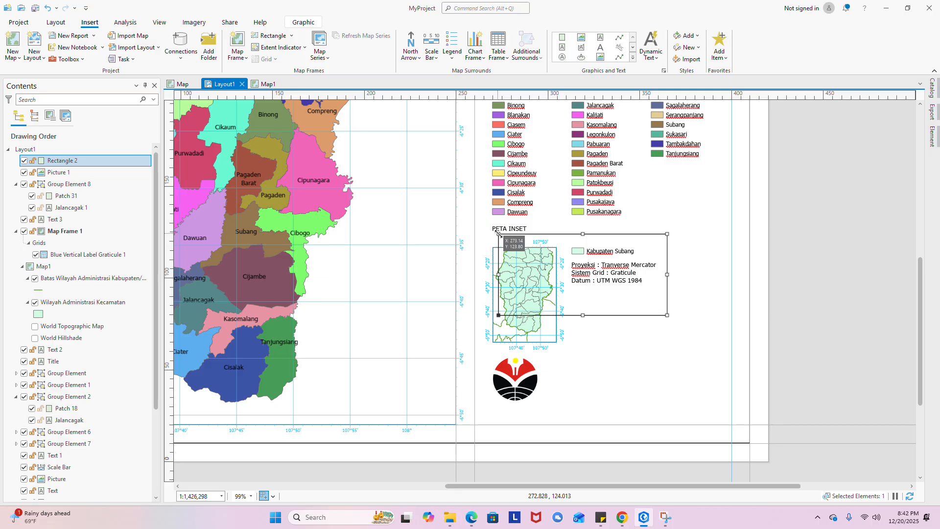
left_click_drag(499, 234, 474, 233)
left_click_drag(667, 315, 594, 357)
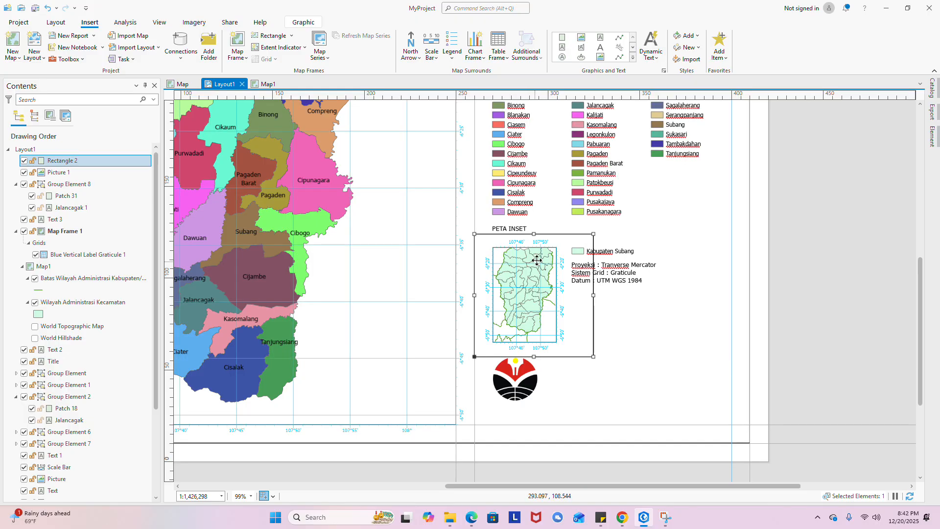
left_click_drag(532, 236, 534, 224)
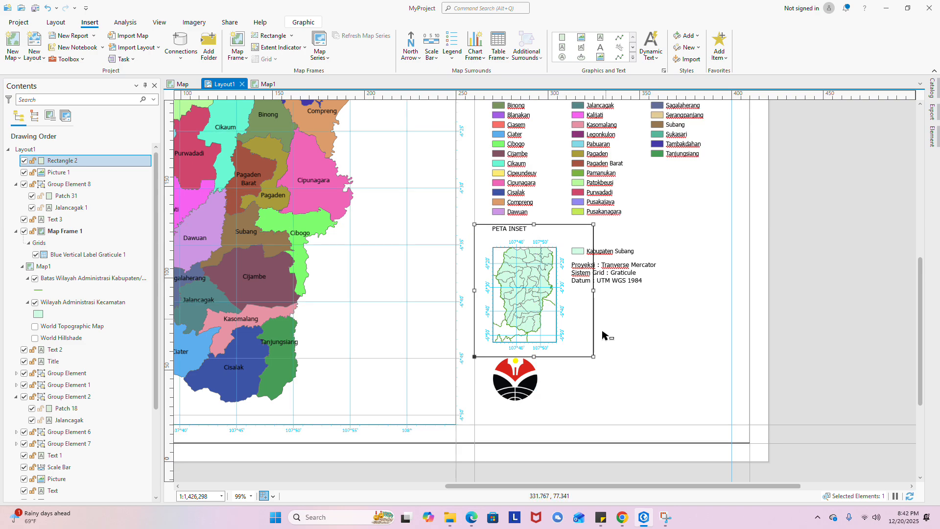
- Lower the logo slightly and temporarily hide the inset box outline
left_click(515, 385)
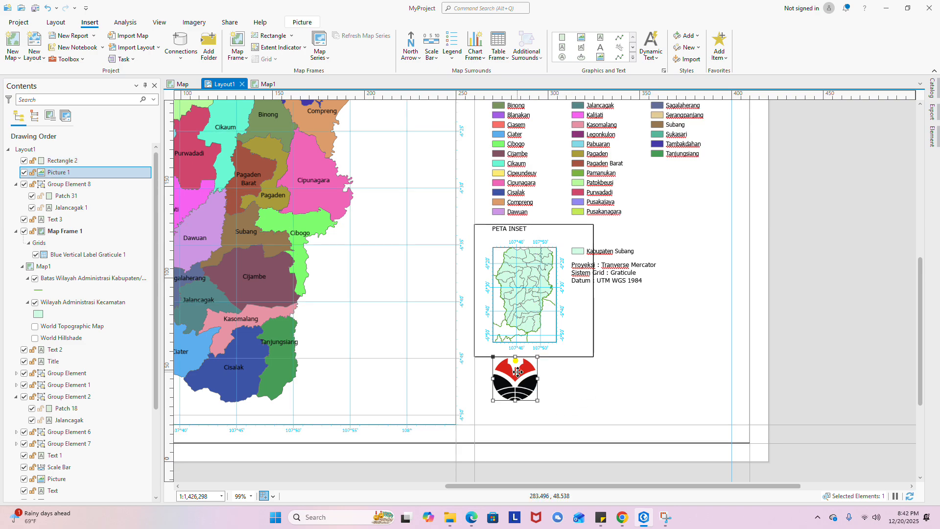
left_click_drag(517, 374, 515, 387)
scroll(543, 338, "up", 3)
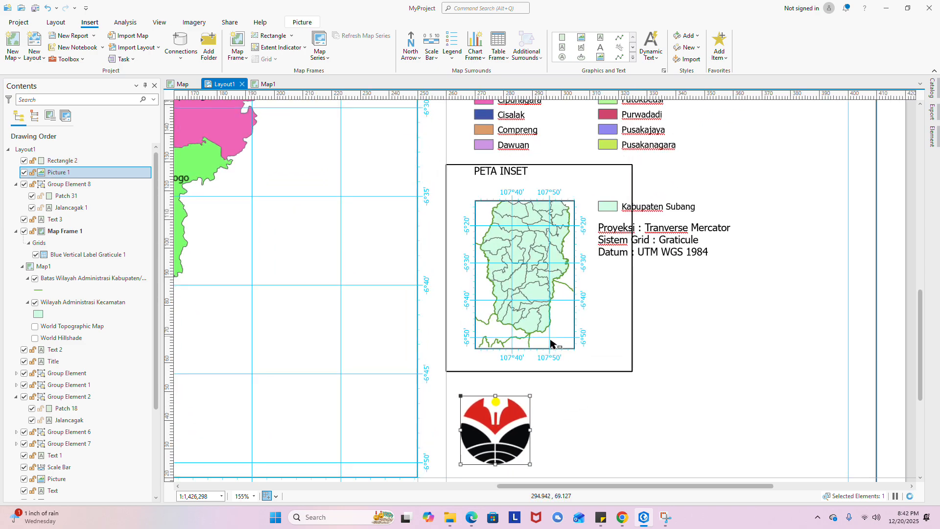
left_click(542, 307)
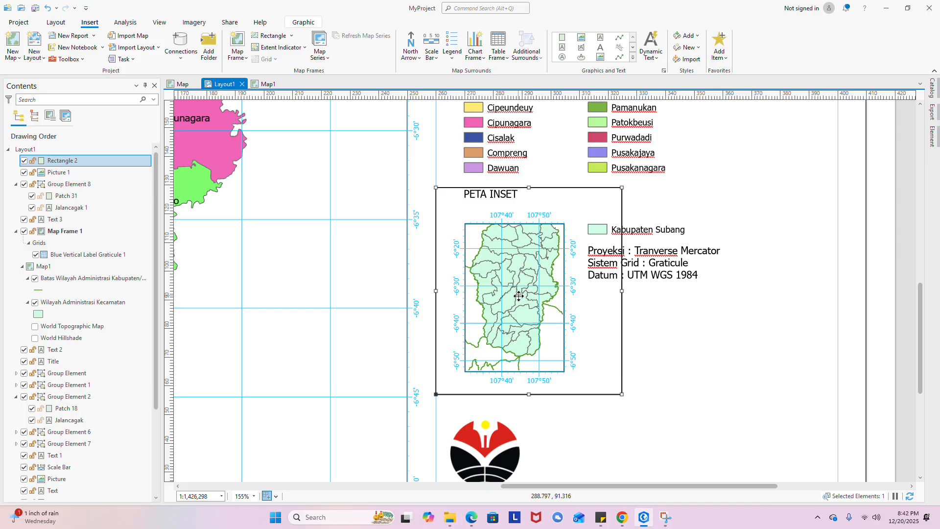
left_click(23, 161)
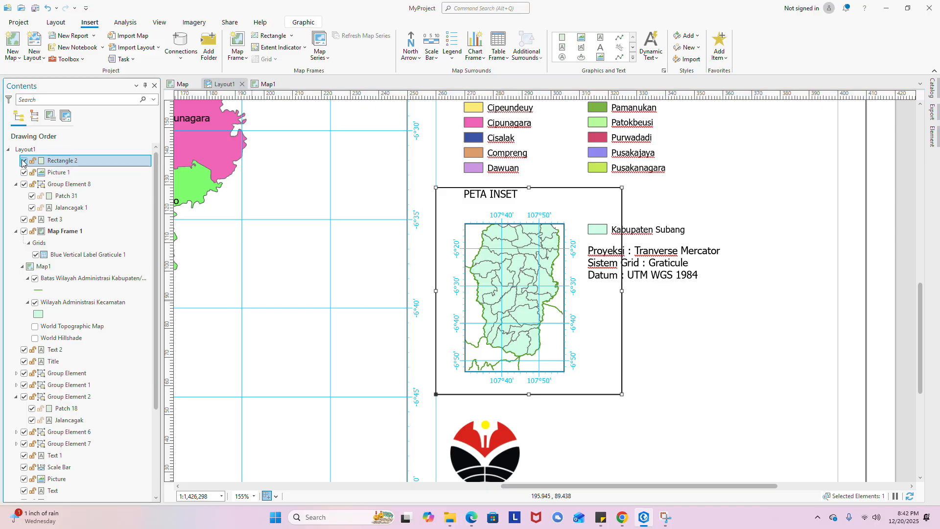
left_click(513, 289)
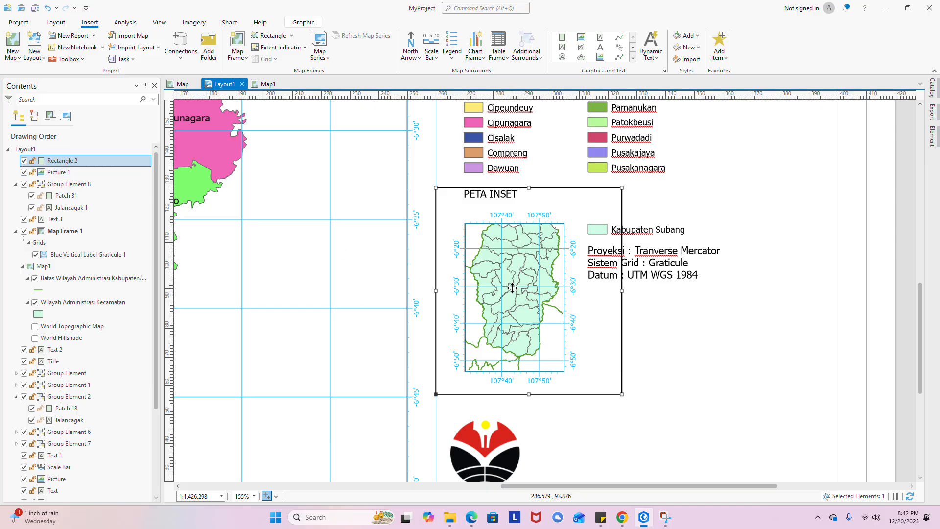
left_click(24, 161)
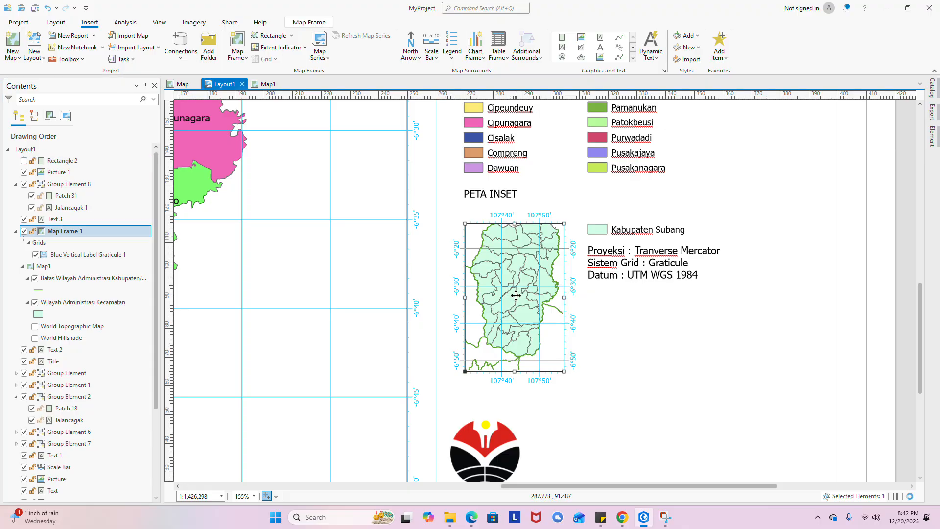
- Raise the inset map, move Kabupaten Subang beneath it, re-show the box, and set projection text beside it
left_click_drag(513, 298, 514, 290)
left_click(617, 231)
left_click_drag(616, 231, 500, 385)
left_click(24, 161)
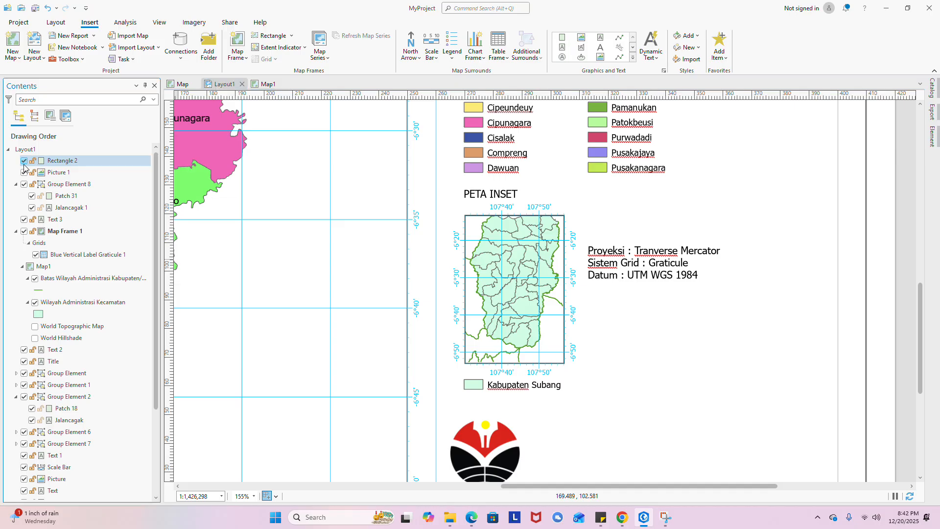
left_click(656, 252)
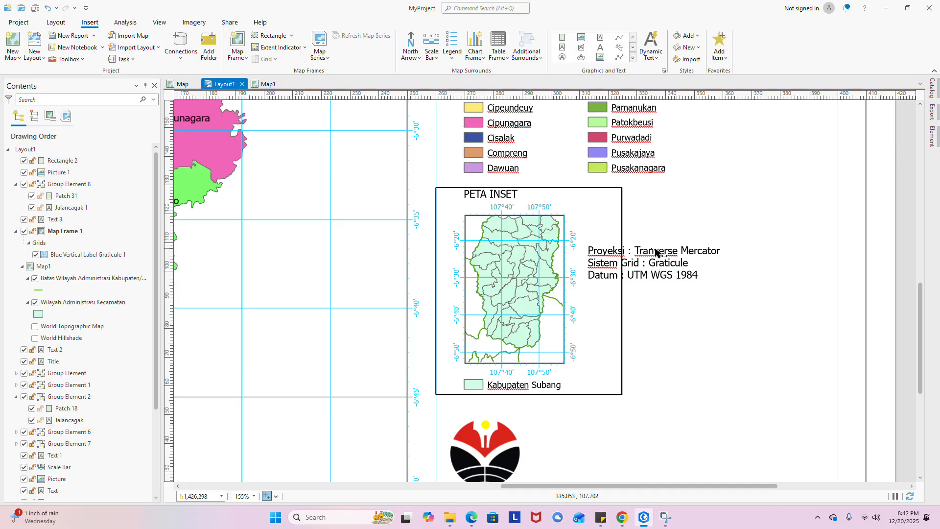
left_click_drag(656, 252, 688, 222)
- Draw top and bottom lines from the inset box's right corners to the right guide
left_click(704, 270)
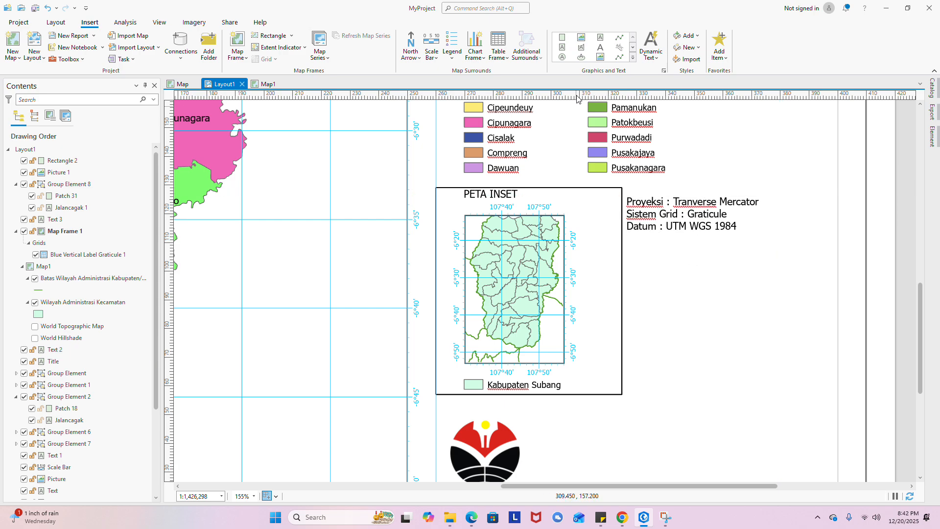
left_click(619, 38)
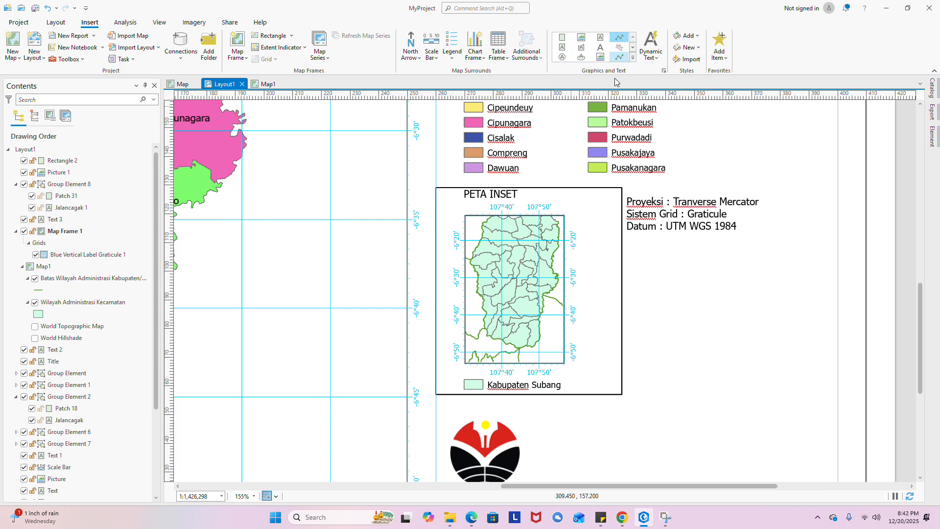
left_click(622, 188)
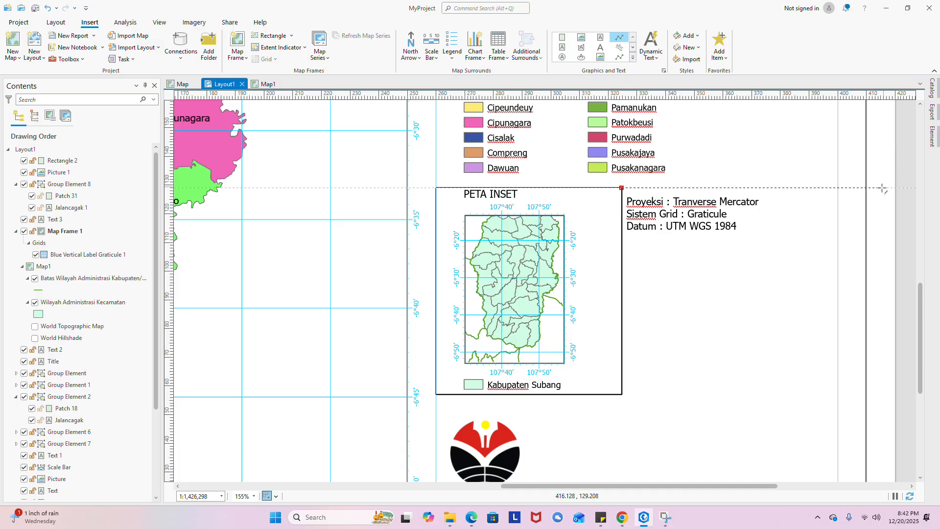
double_click(839, 188)
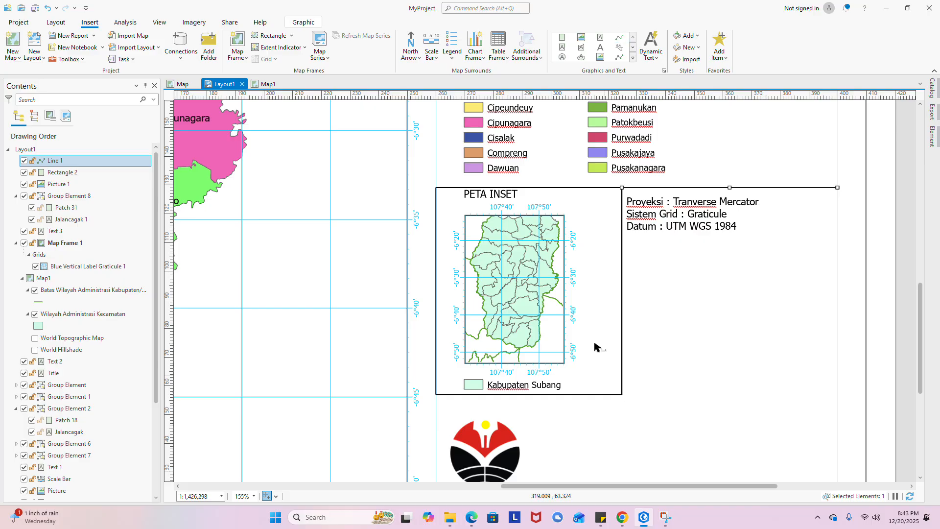
left_click(619, 37)
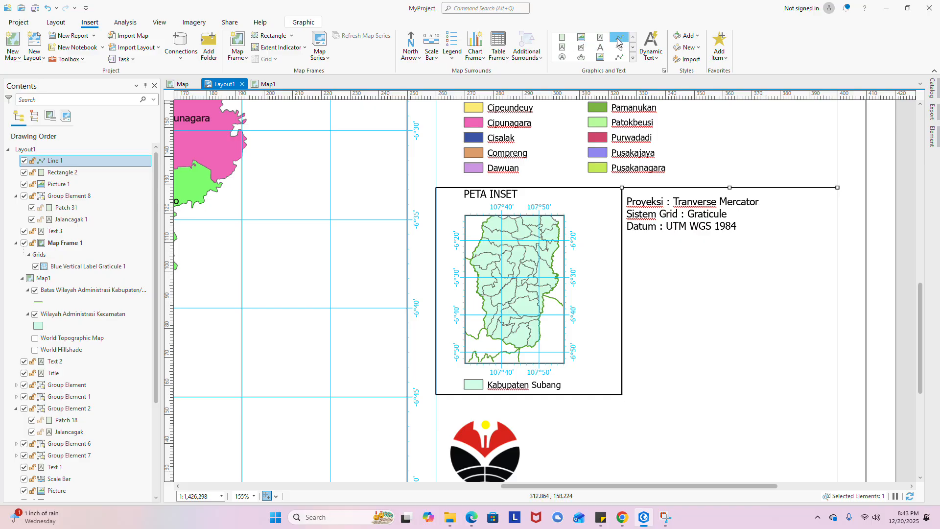
left_click(621, 394)
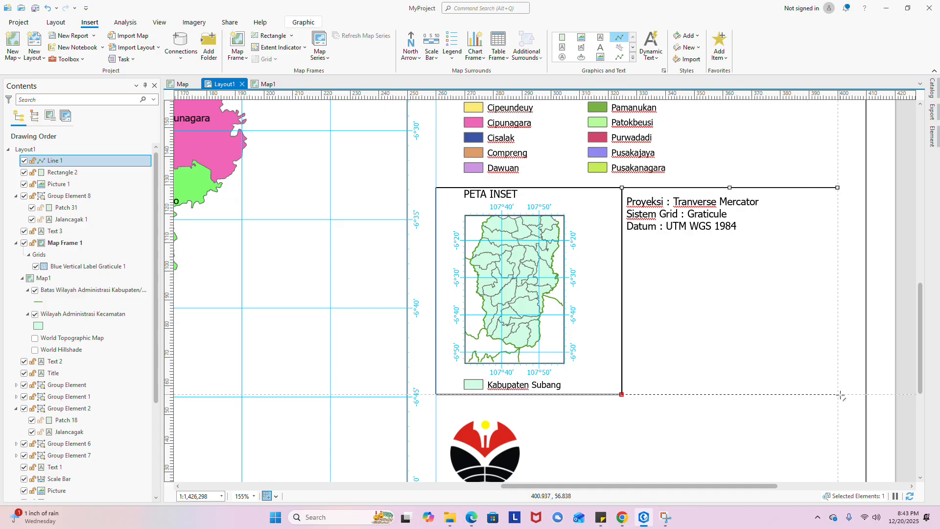
double_click(841, 394)
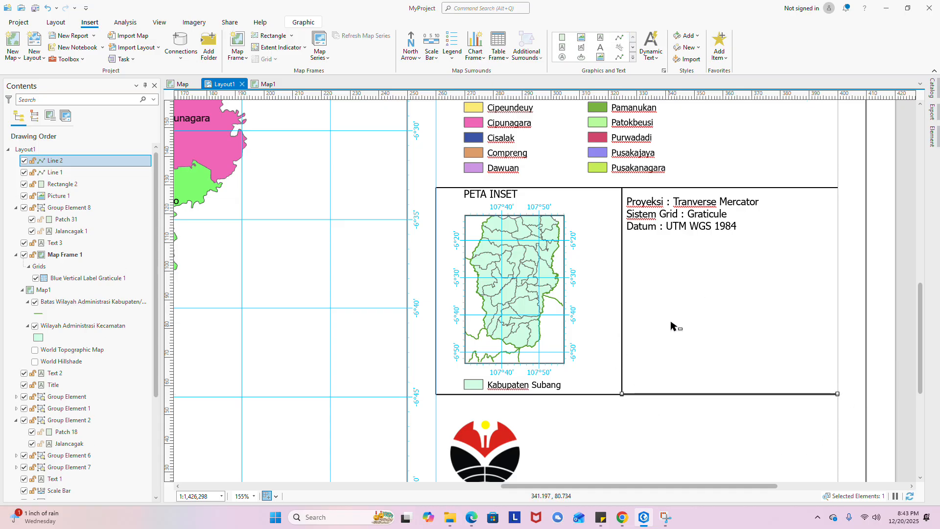
- Narrow the inset box and extend both lines left to meet its new edge
left_click(623, 293)
left_click_drag(622, 293, 597, 291)
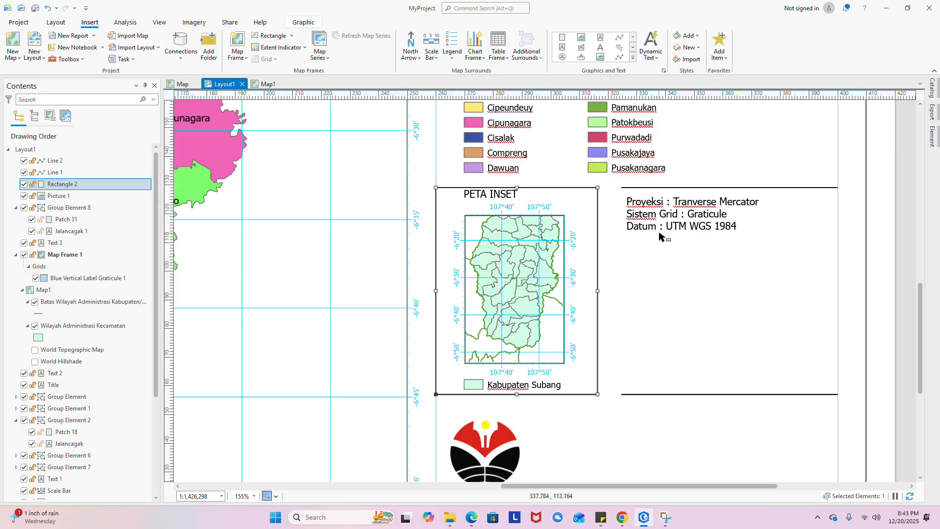
left_click(656, 258)
left_click(662, 188)
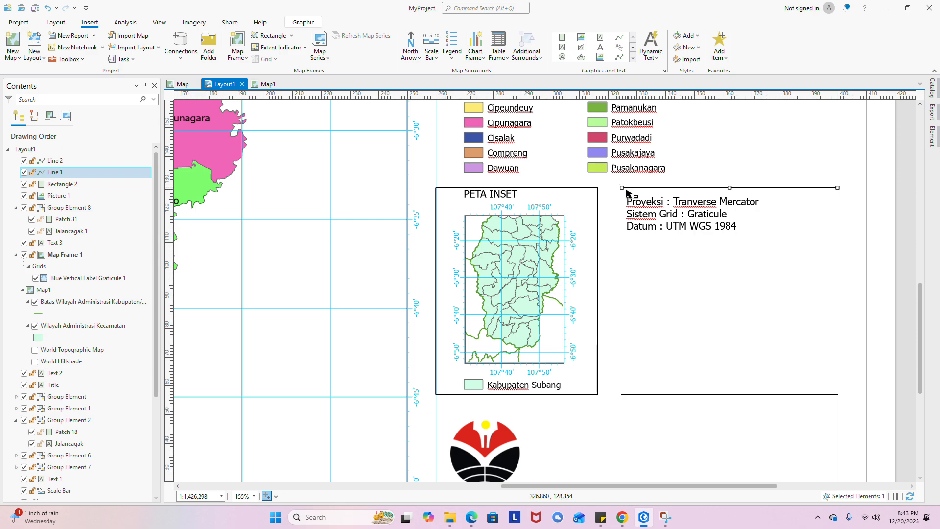
left_click_drag(621, 188, 598, 188)
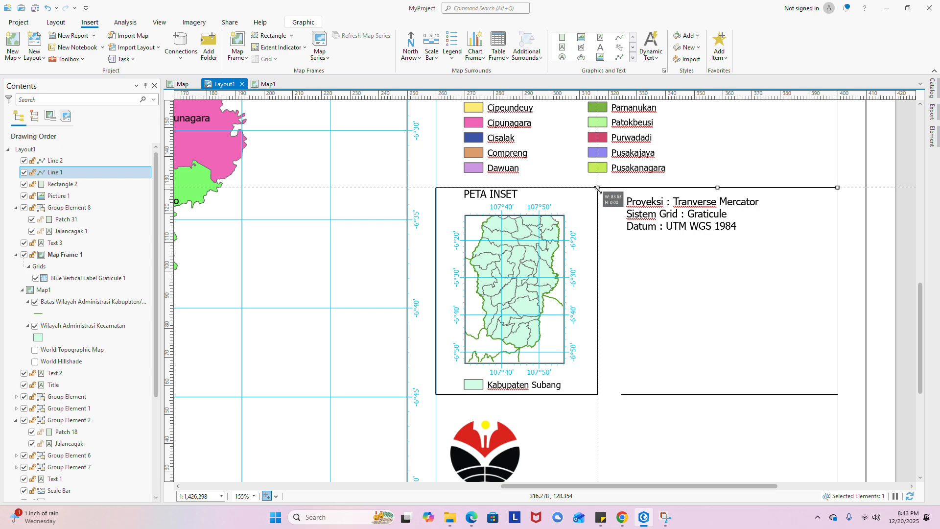
left_click(631, 394)
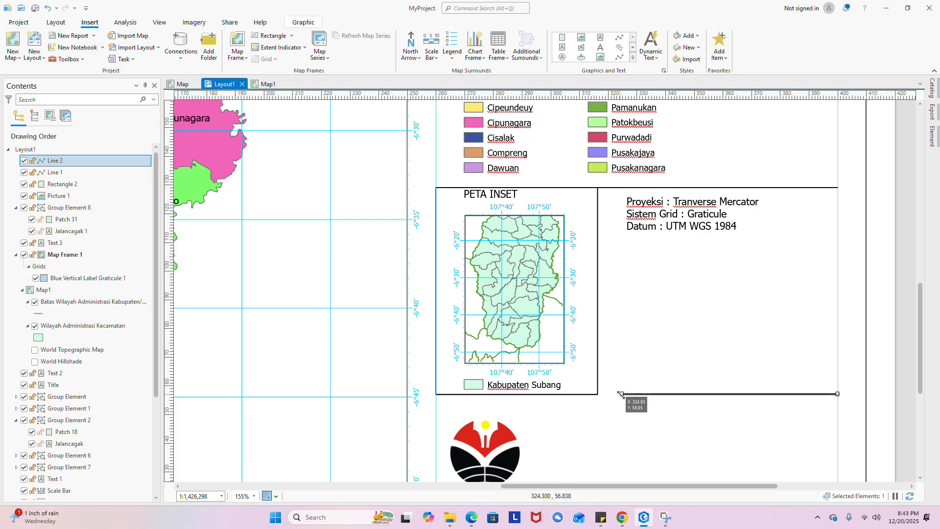
left_click_drag(621, 393, 596, 395)
- Shift the projection text left into the panel and move the logo up slightly
left_click(645, 306)
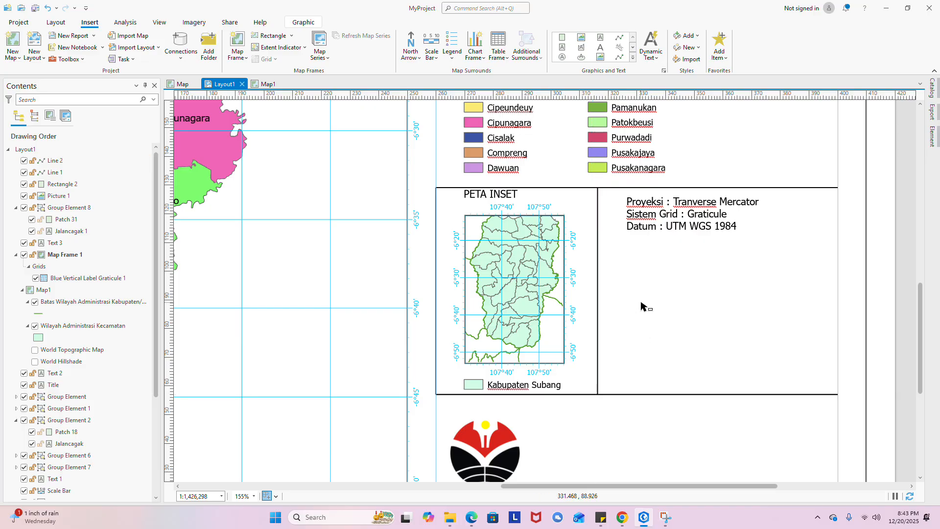
left_click_drag(676, 216, 656, 216)
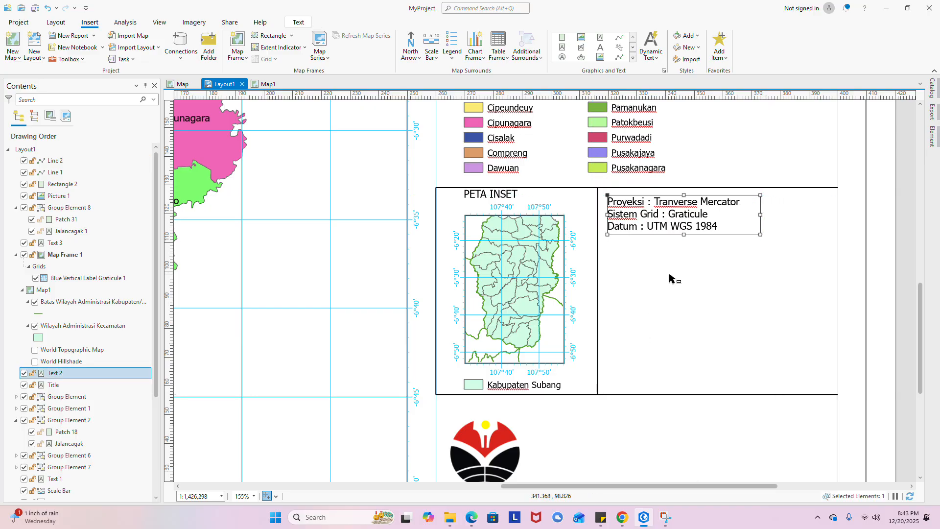
left_click(669, 274)
scroll(553, 146, "down", 2)
scroll(559, 378, "up", 2)
left_click(508, 351)
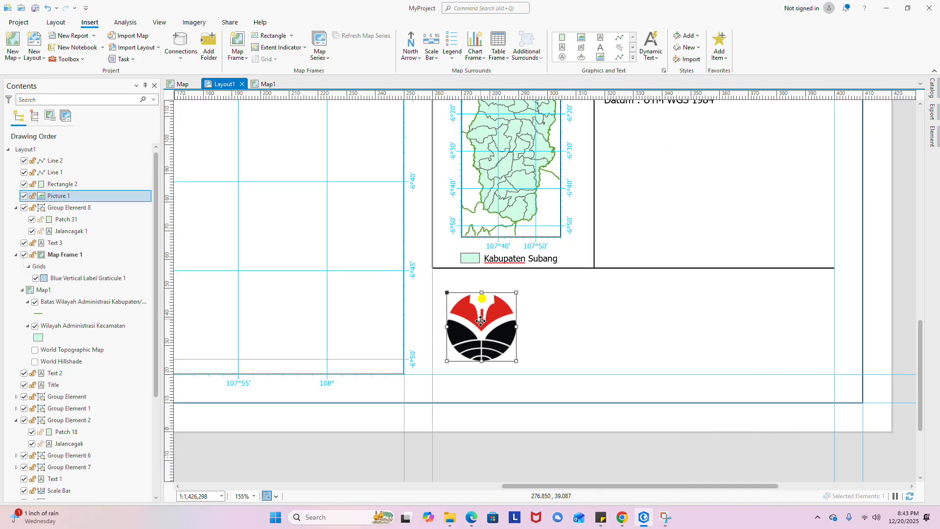
left_click_drag(490, 335, 502, 319)
left_click(558, 325)
scroll(560, 325, "down", 3)
left_click(579, 323)
scroll(620, 351, "down", 5)
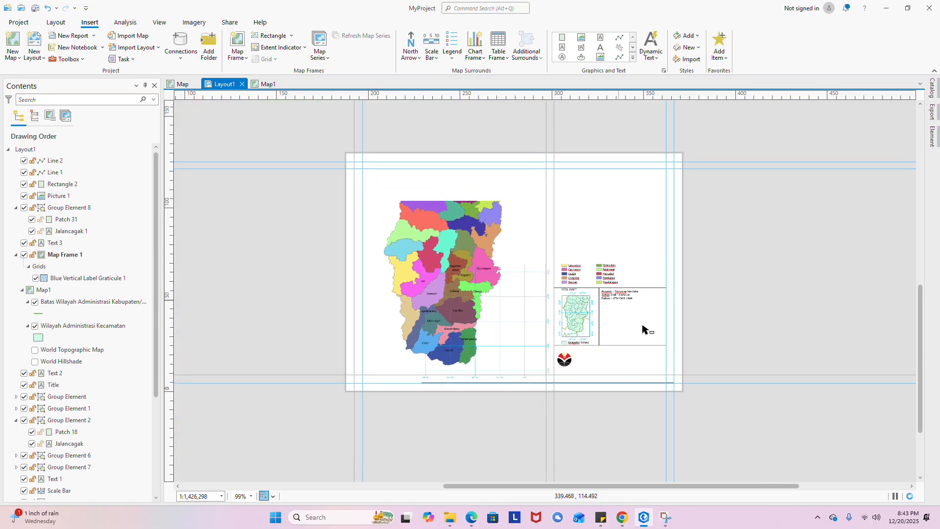
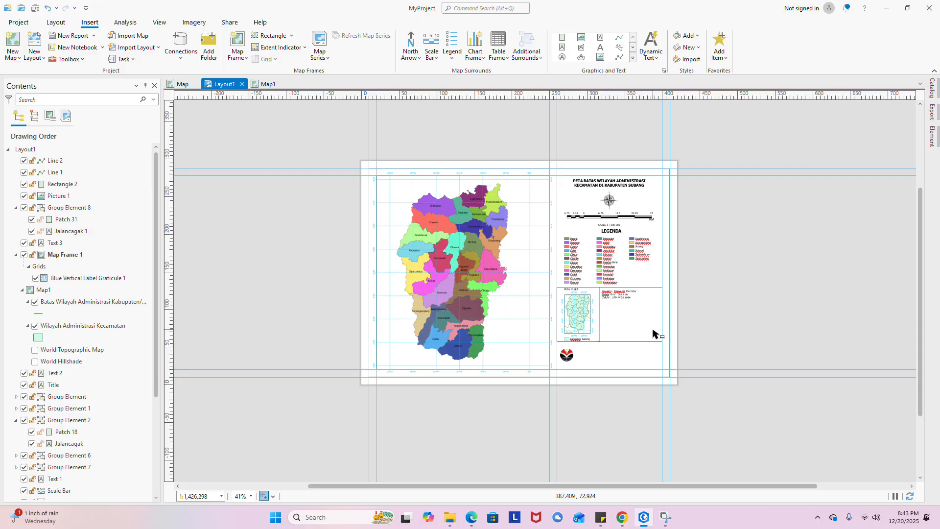
- Zoom the layout from 41% to about 99% around the legend and inset panel
scroll(656, 334, "up", 3)
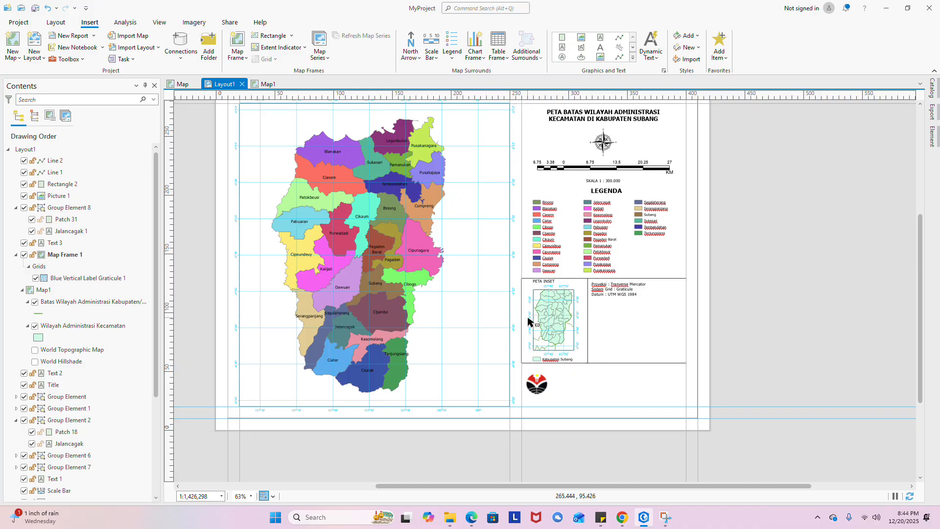
scroll(539, 314, "up", 3)
scroll(562, 307, "down", 3)
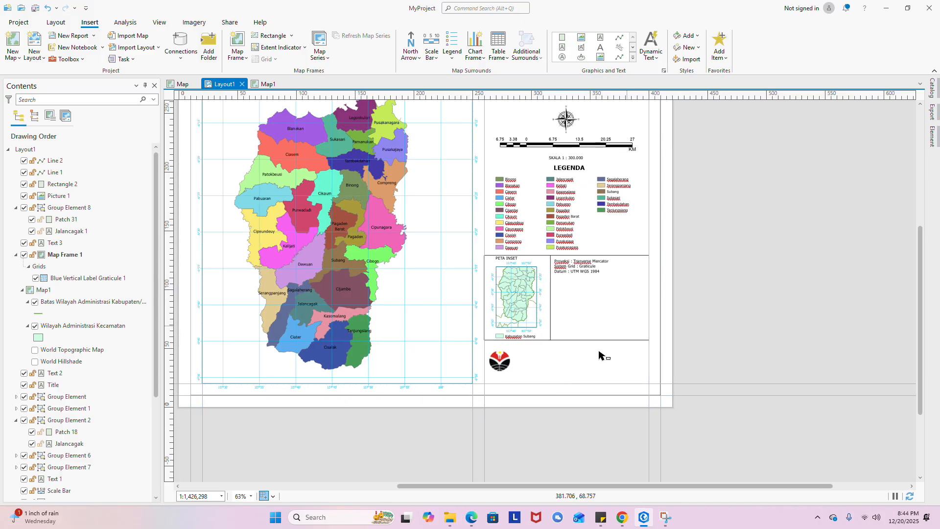
scroll(559, 313, "up", 3)
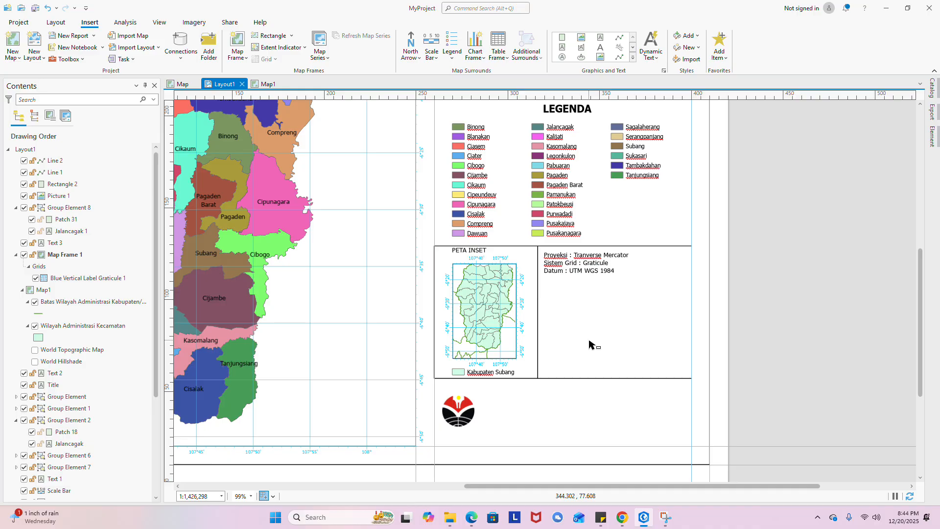
- Draw a divider line under the projection text, from the inset border to the panel's right edge
left_click(619, 37)
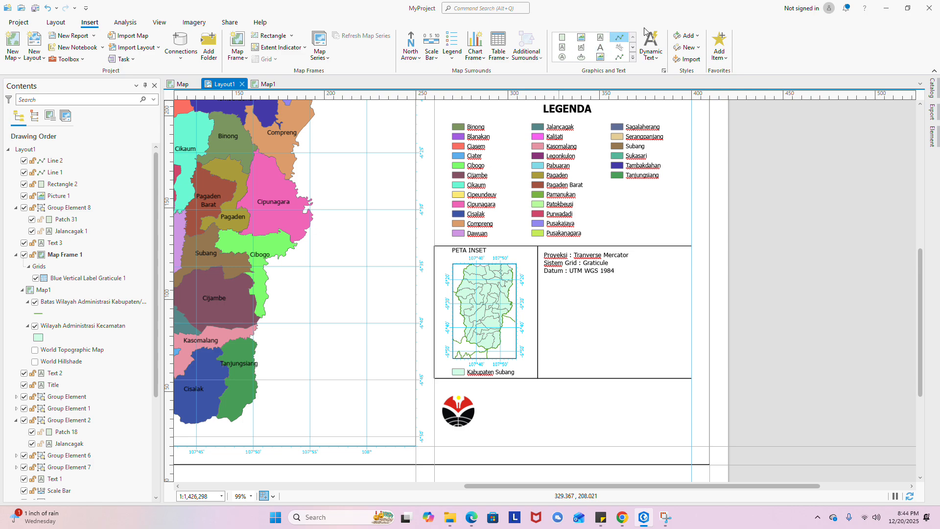
left_click(537, 276)
double_click(692, 276)
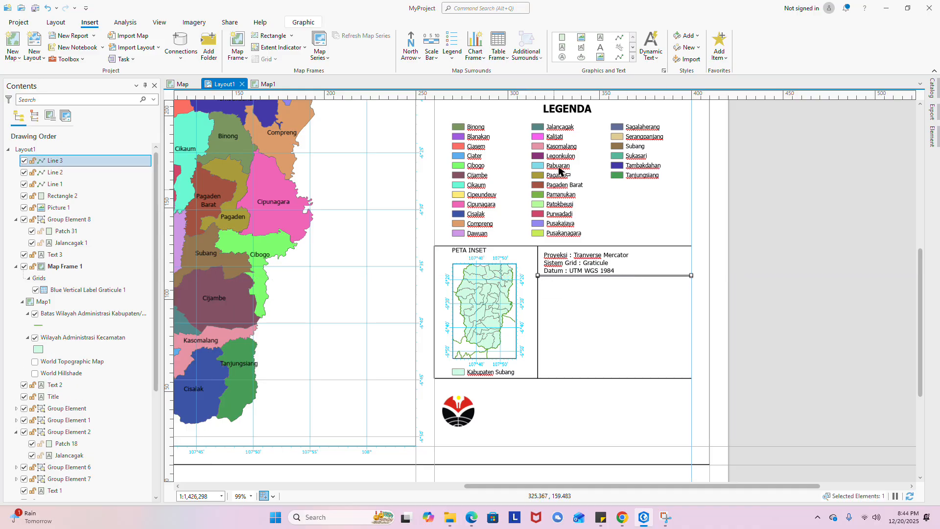
scroll(607, 293, "up", 3)
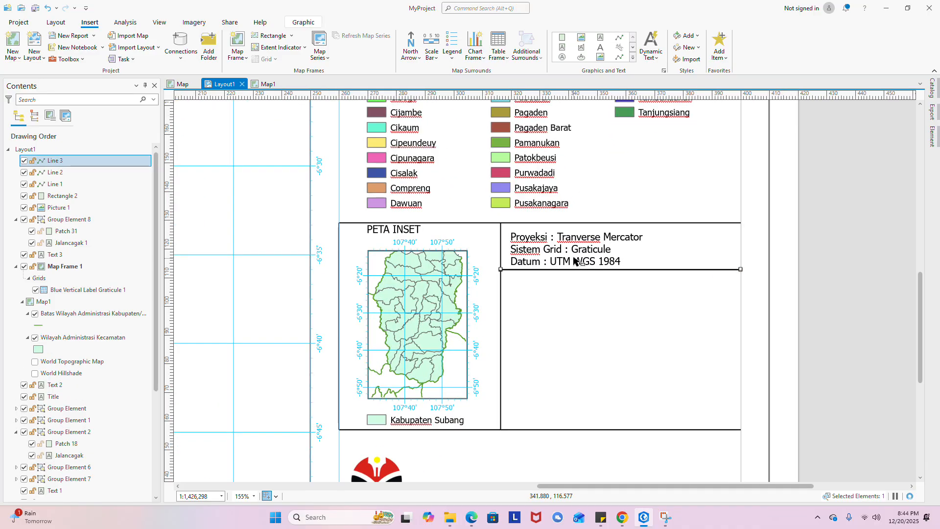
left_click(573, 306)
- Duplicate the projection text below the line and retype it as 'Sumber Peta : Batas Wilayah Kabupaten Subang- inageoportal'
left_click(568, 257)
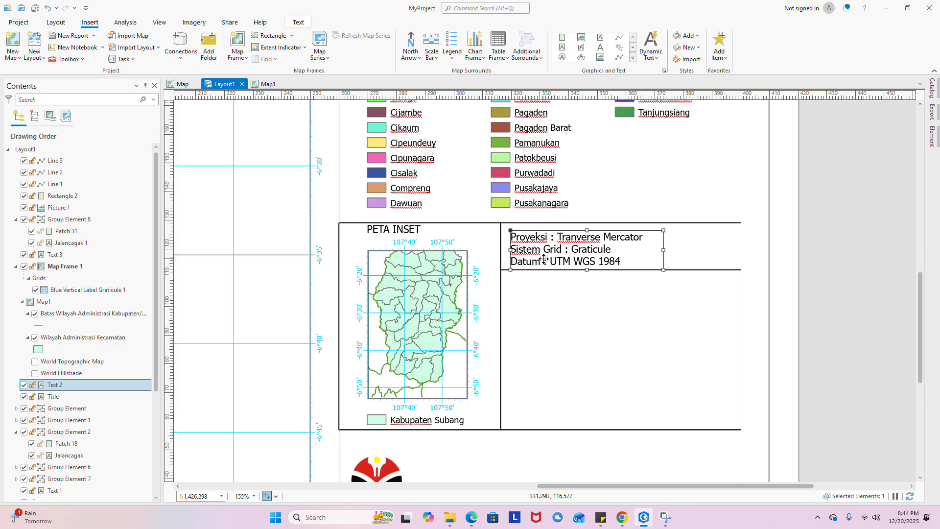
key("ctrl+v")
left_click_drag(583, 255, 577, 290)
double_click(577, 290)
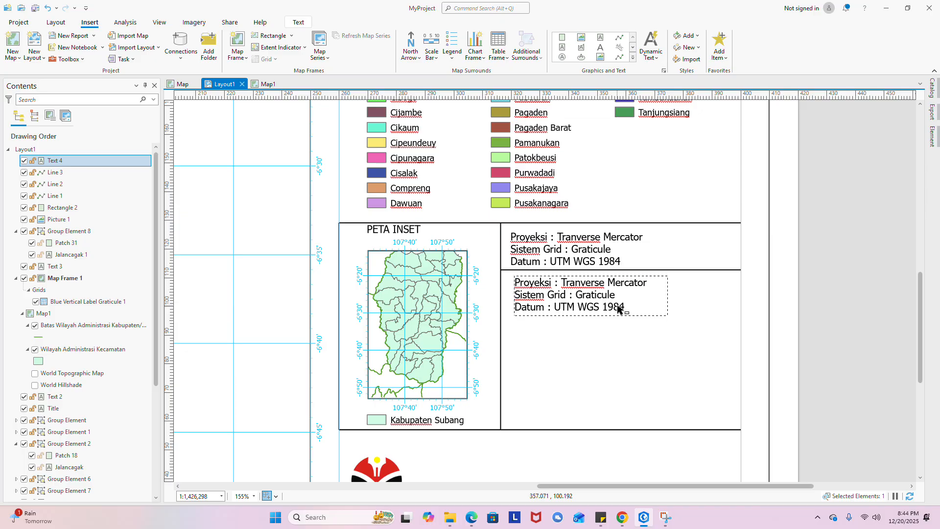
left_click_drag(624, 308, 514, 277)
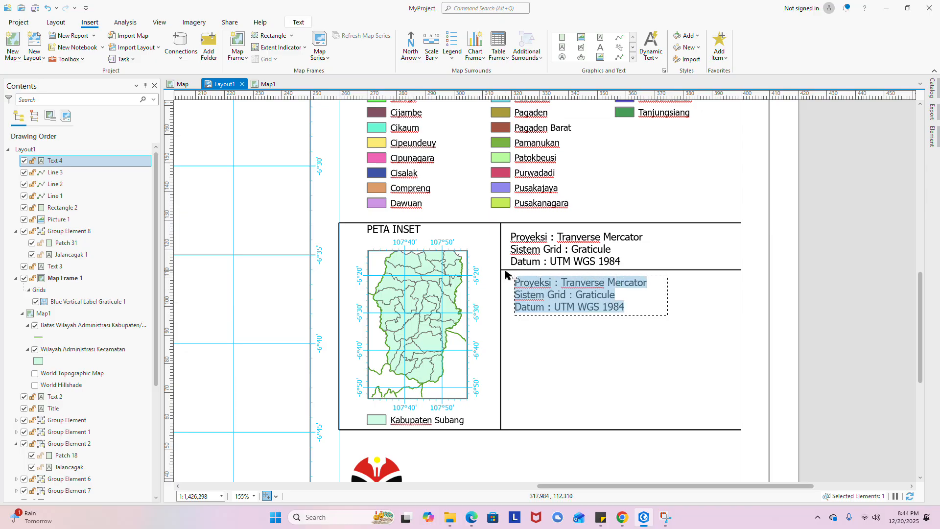
type("S")
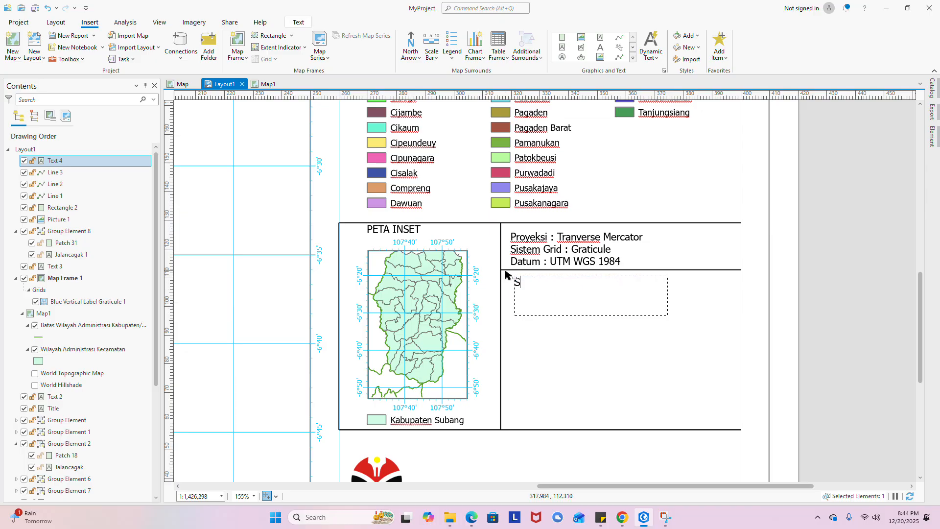
type("umber Peta :")
type("Batas W")
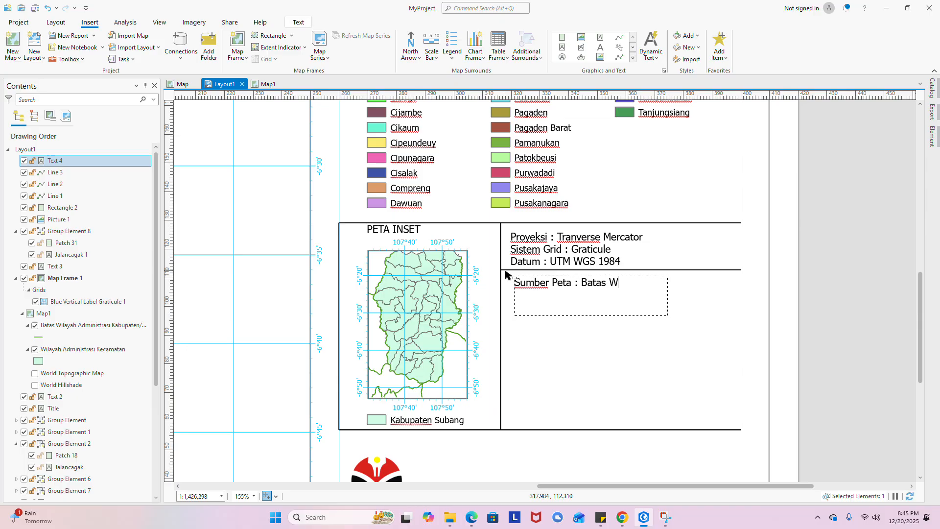
type("ilayah Kapu")
key("BackSpace")
type("b")
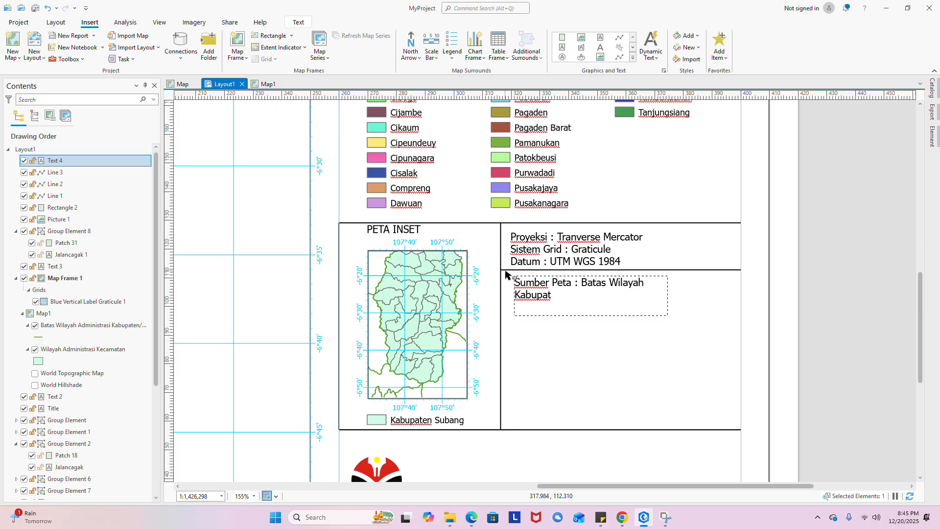
type("upaten Subang- inageop")
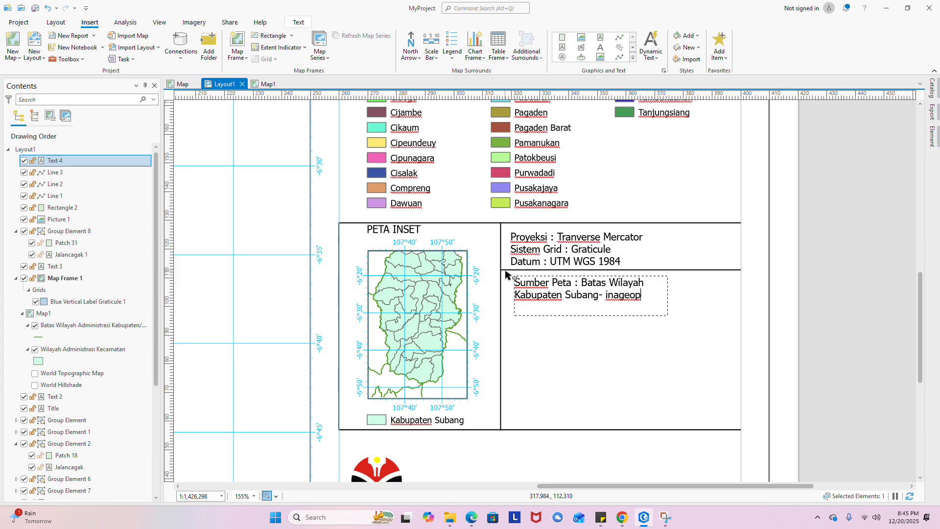
type("ortal")
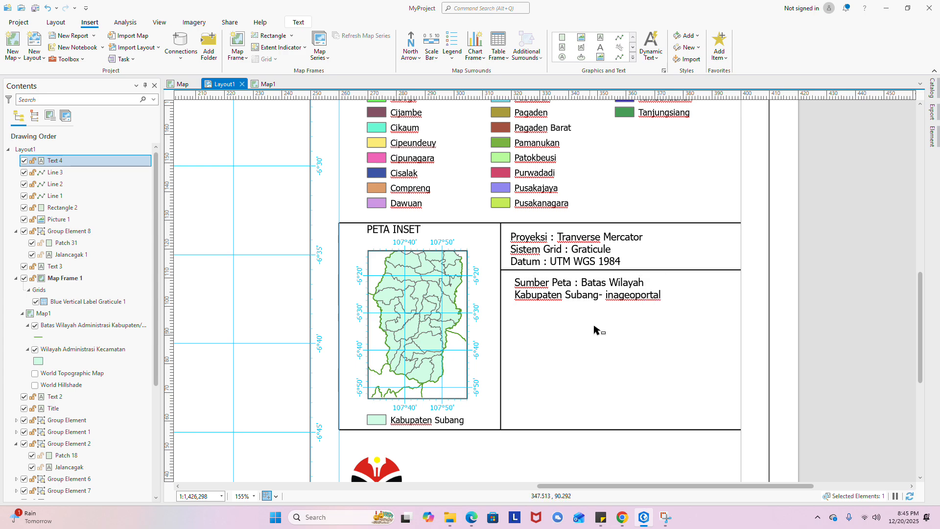
key("Escape")
left_click_drag(568, 293, 573, 292)
- Shrink the Sumber Peta note's text box to fit its text
left_click(571, 330)
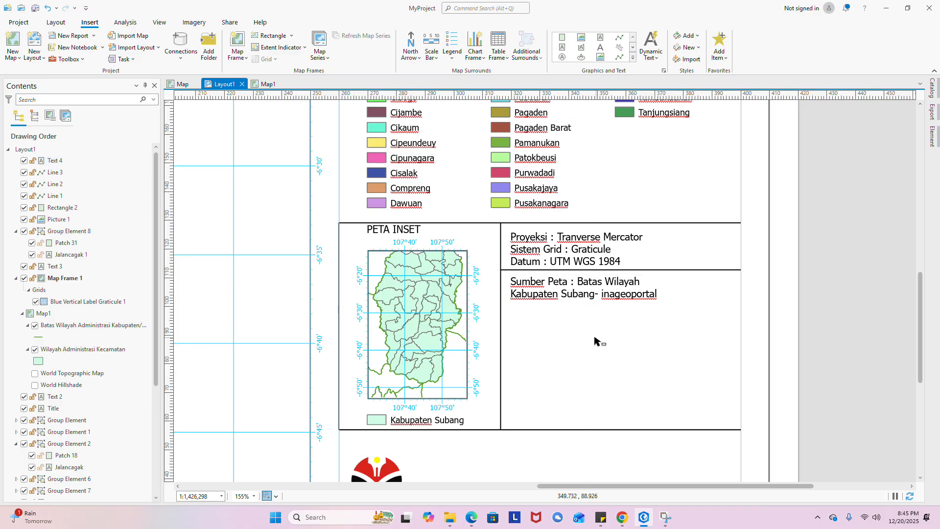
left_click(654, 277)
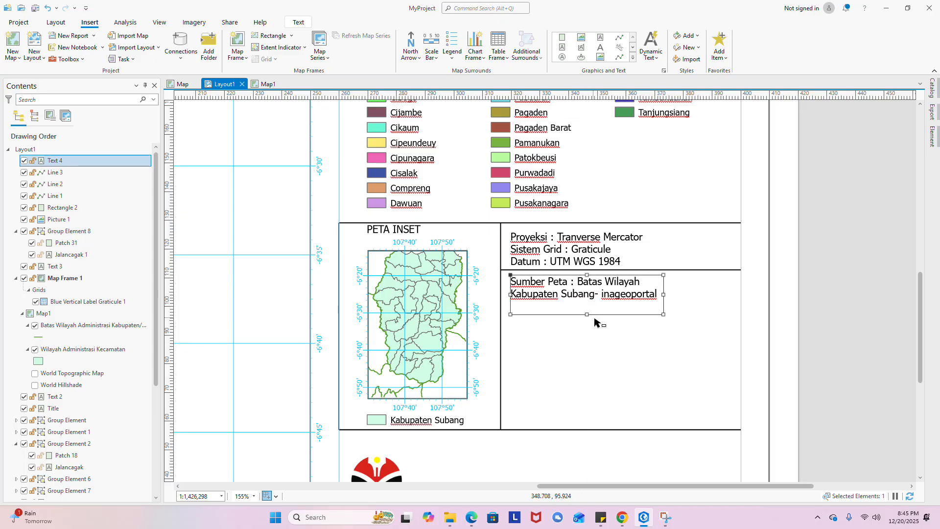
left_click_drag(594, 316, 597, 315)
left_click(676, 279)
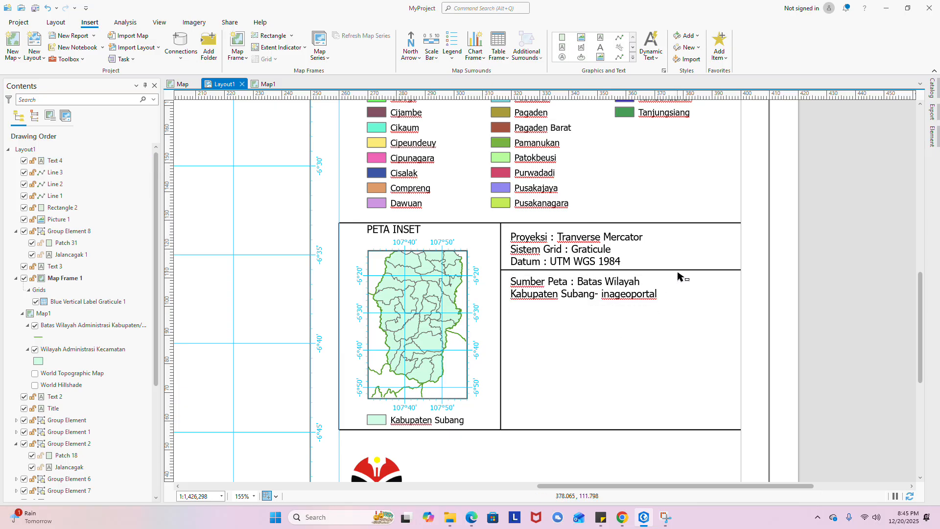
- Copy the divider line below the source note and trim its ends to the inset and panel borders
left_click(682, 270)
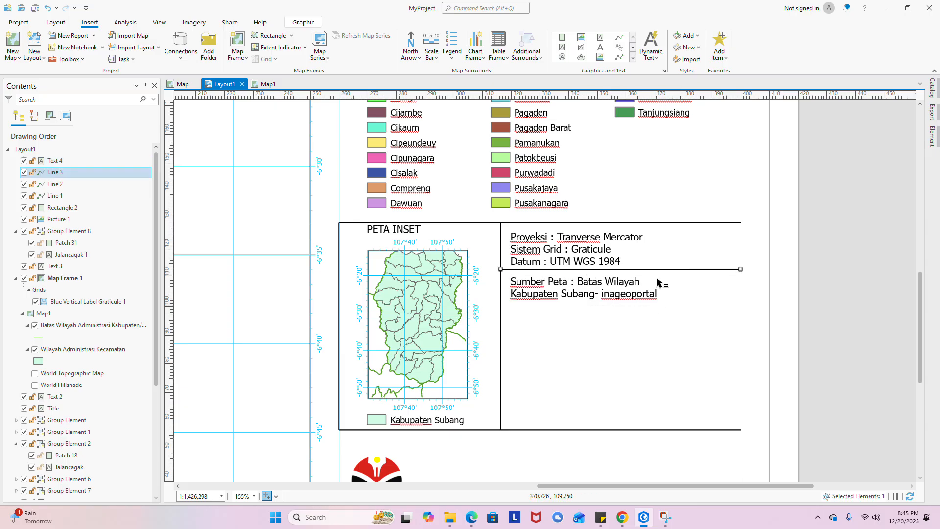
key("ctrl+v")
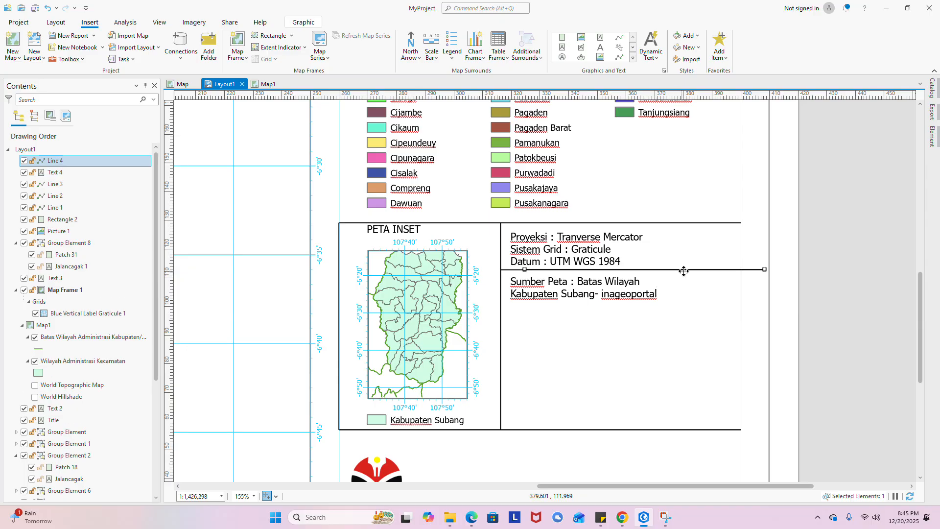
left_click_drag(684, 271, 662, 312)
left_click(671, 345)
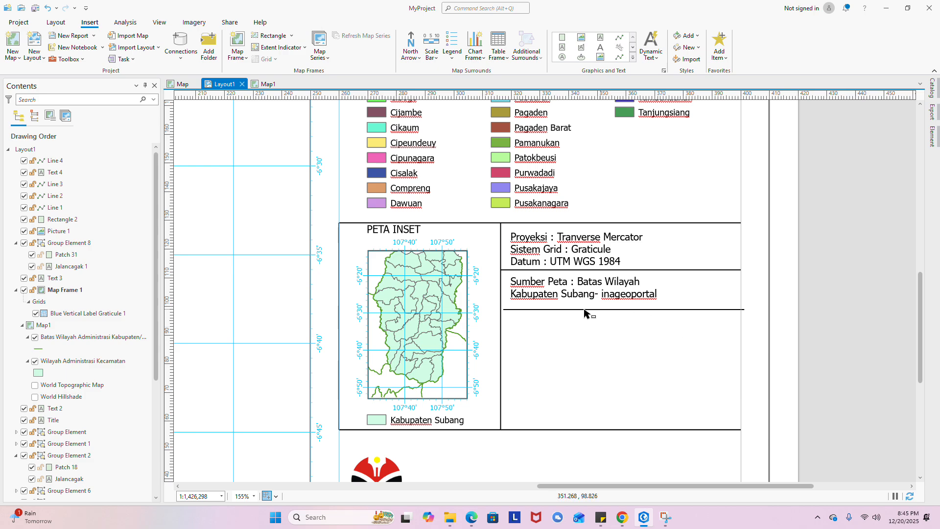
left_click(513, 309)
left_click_drag(502, 309, 500, 308)
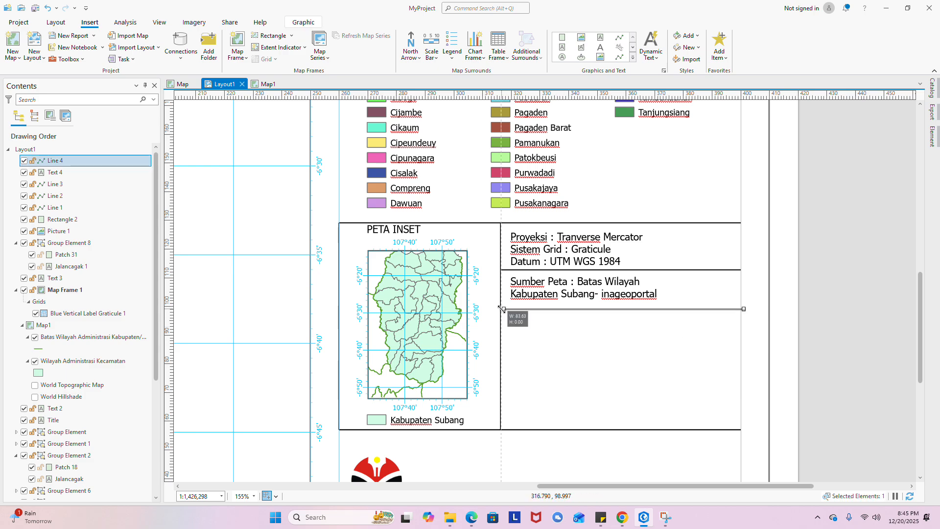
left_click_drag(744, 309, 741, 309)
left_click(636, 320)
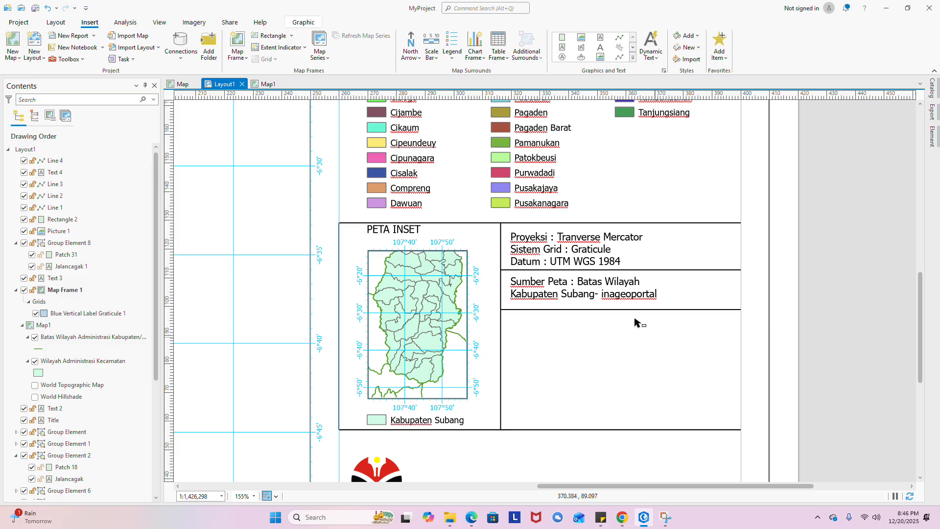
left_click(592, 296)
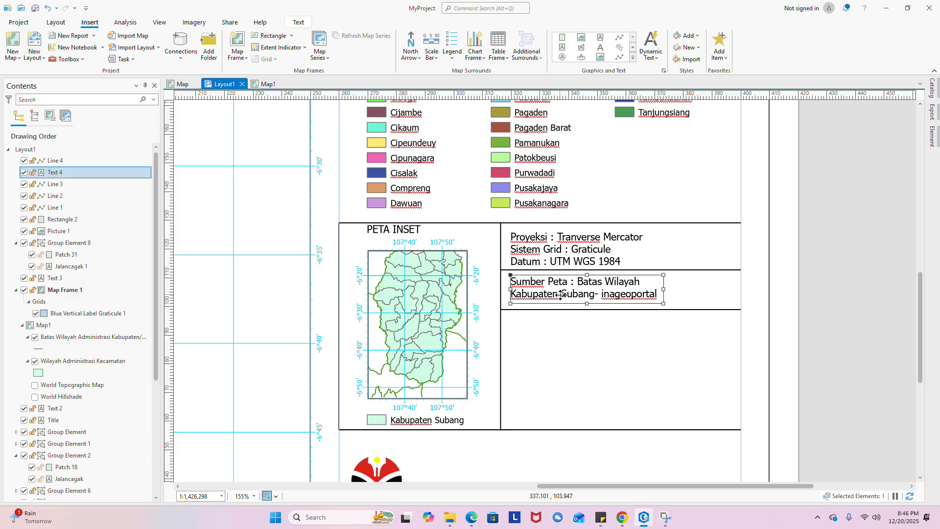
- Paste a copy of the source note below the second divider and retype it as 'Anggota Kelompok :' plus the first member's name
key("ctrl+c")
key("ctrl+v")
left_click_drag(562, 298, 593, 331)
double_click(623, 335)
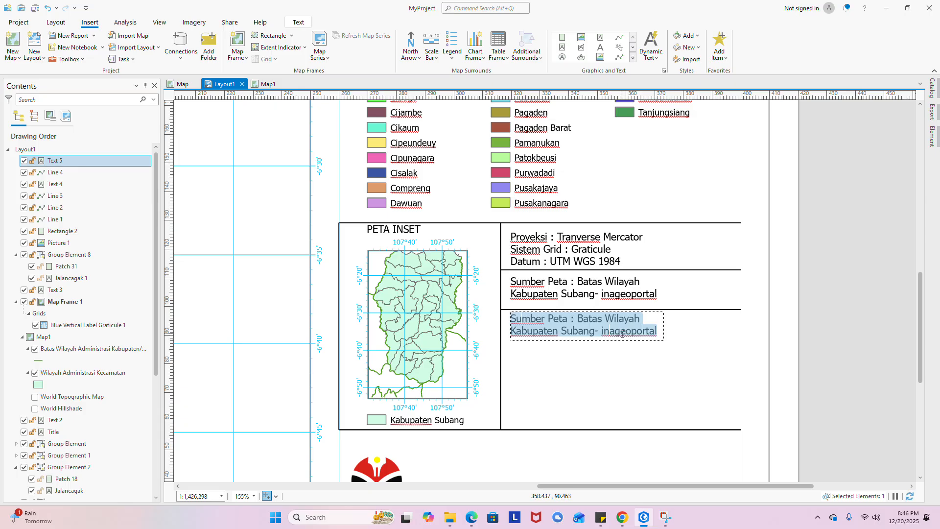
type("Di")
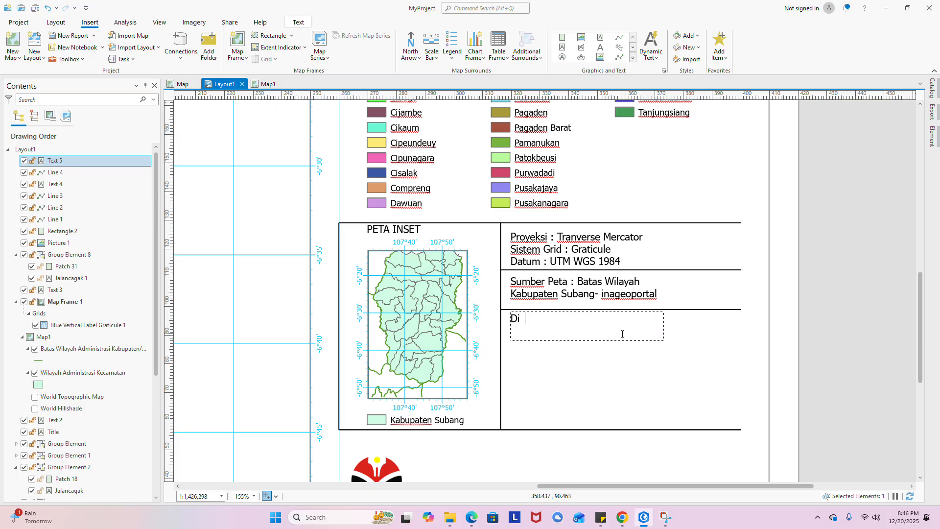
type("buat Kelo")
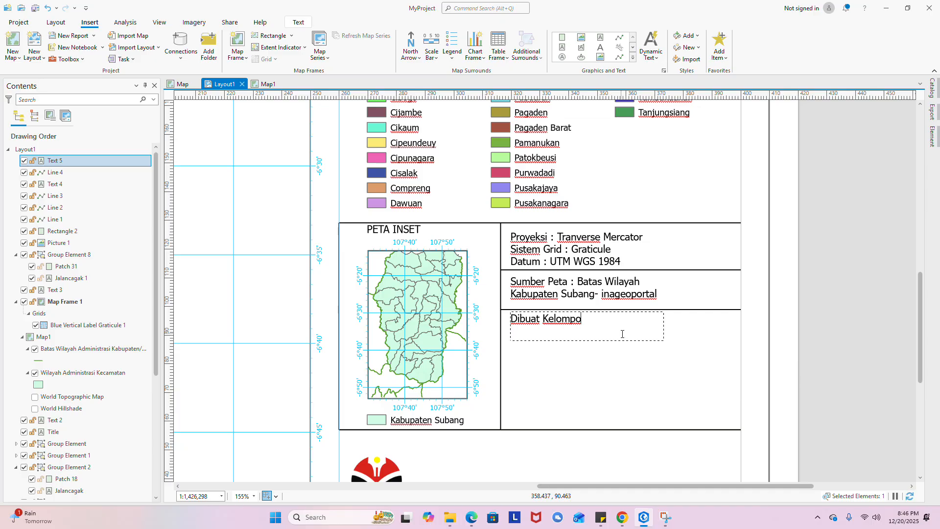
type("mpo")
key("BackSpace")
key("BackSpace")
key("BackSpace")
key("BackSpace")
key("BackSpace")
key("BackSpace")
key("BackSpace")
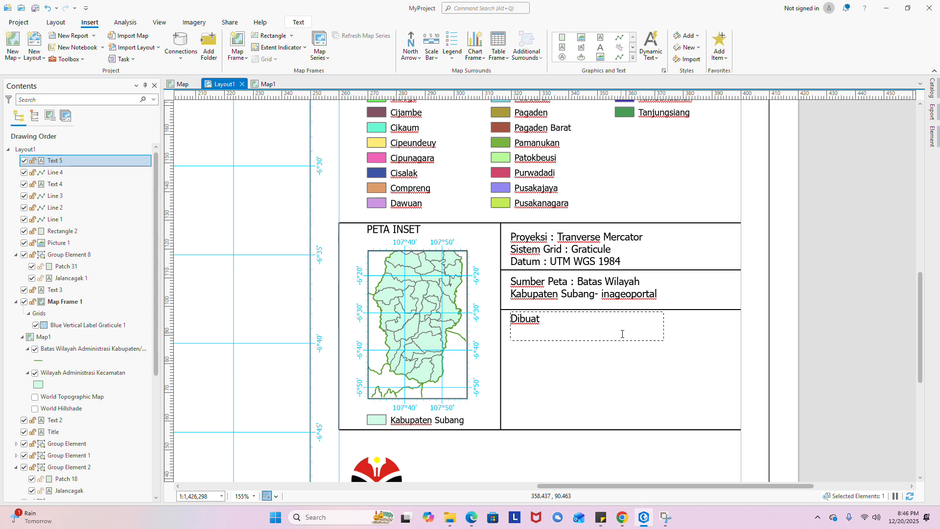
type("oleh")
key("BackSpace")
key("BackSpace")
key("BackSpace")
key("BackSpace")
key("BackSpace")
key("BackSpace")
key("BackSpace")
key("BackSpace")
key("BackSpace")
key("BackSpace")
key("BackSpace")
type("A")
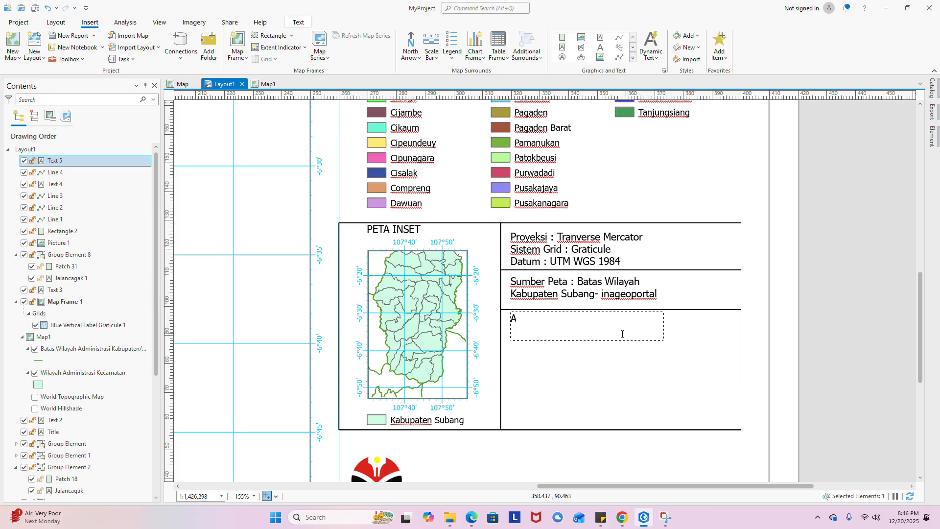
type("nggota Kelom")
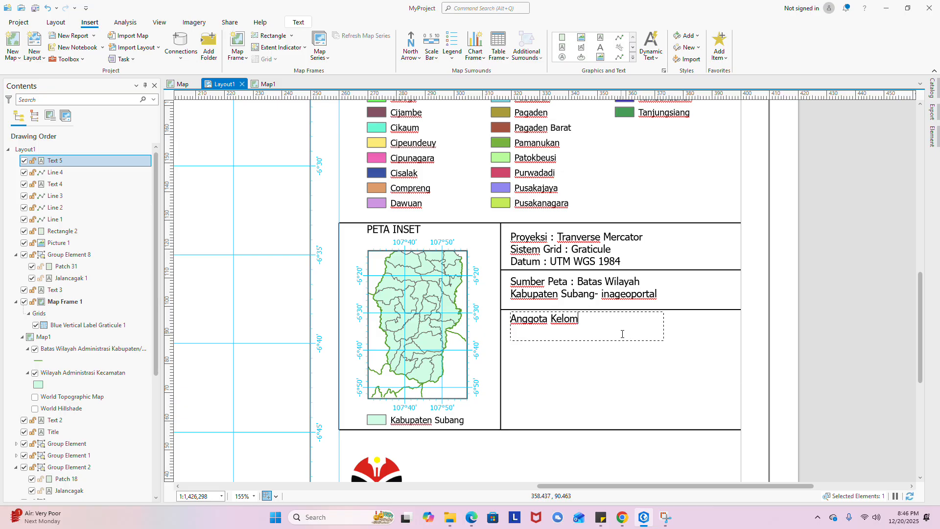
type("pok :")
key("Return")
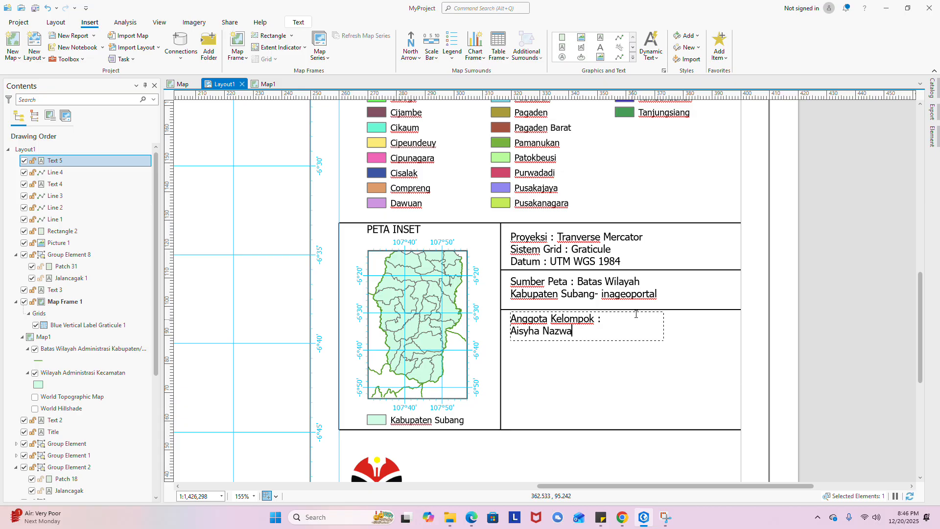
key("Escape")
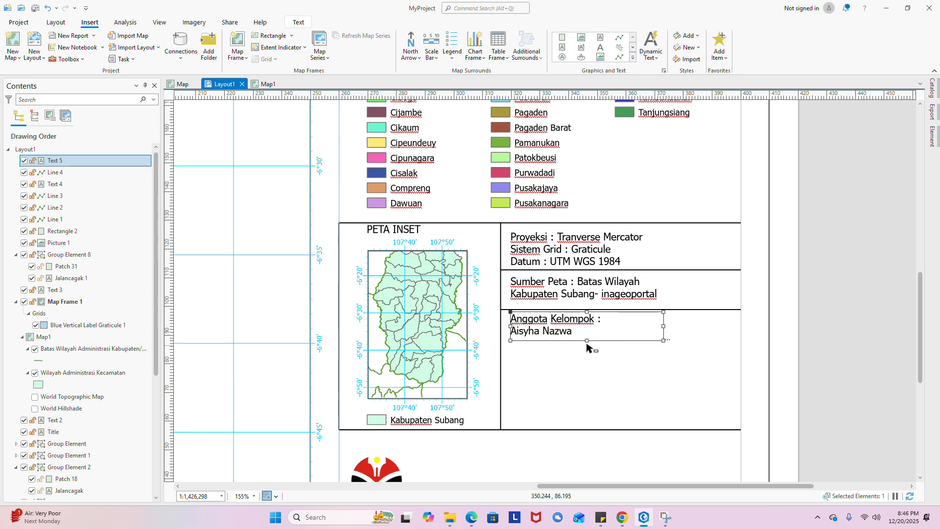
- Enlarge the text box, type the remaining members' names one per line, and nudge it down slightly
left_click_drag(587, 341, 587, 407)
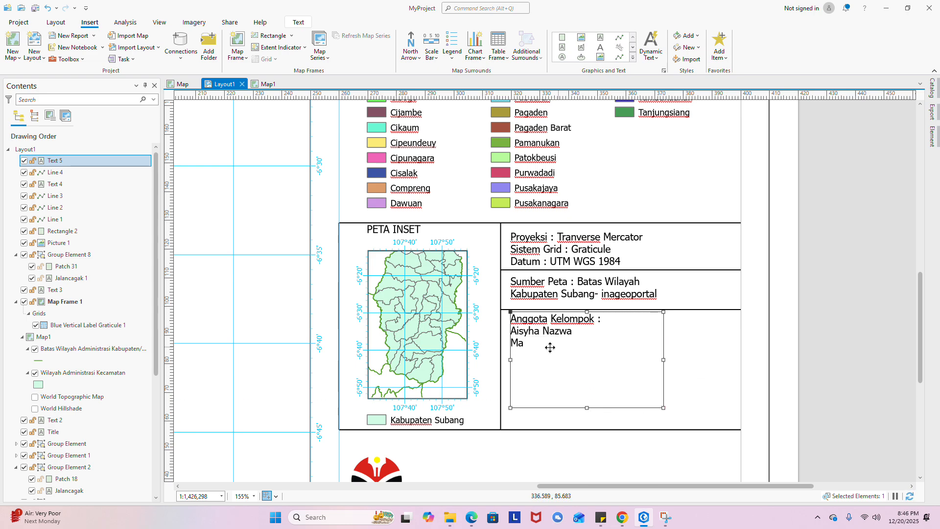
double_click(537, 346)
left_click(537, 346)
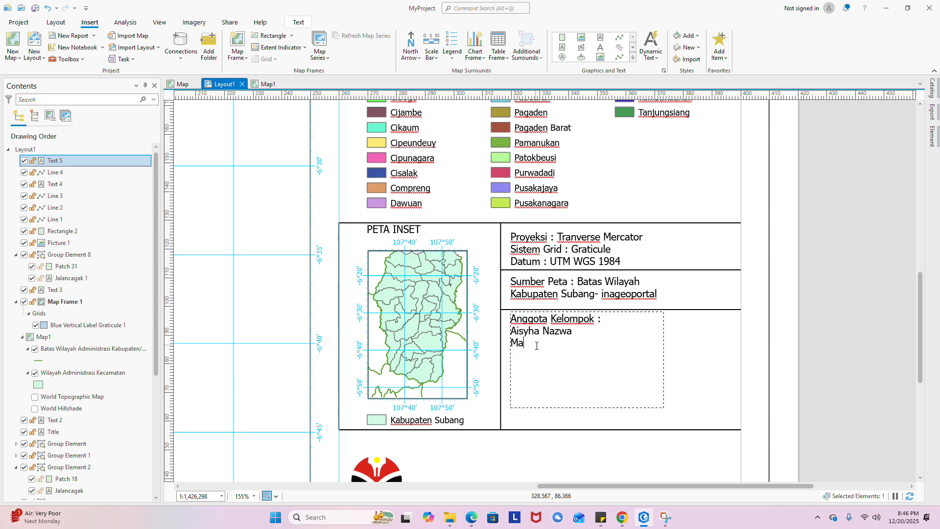
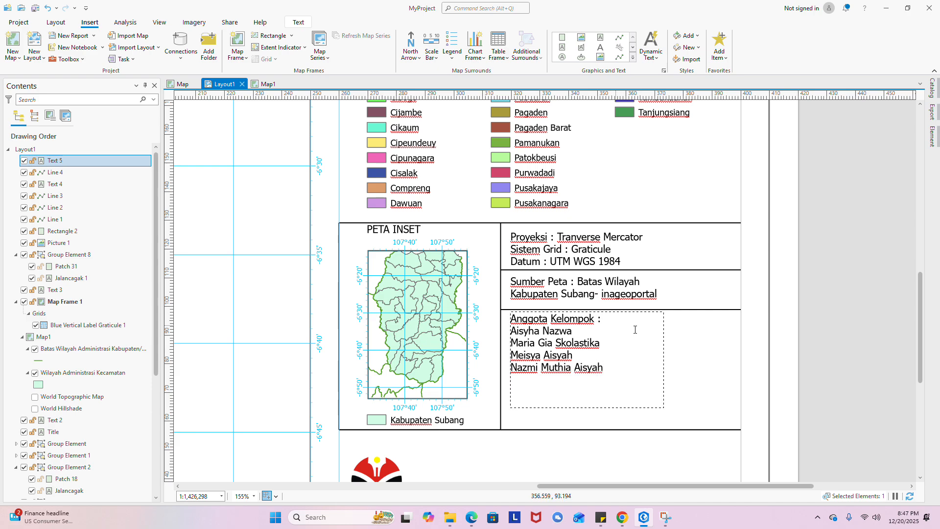
key("Escape")
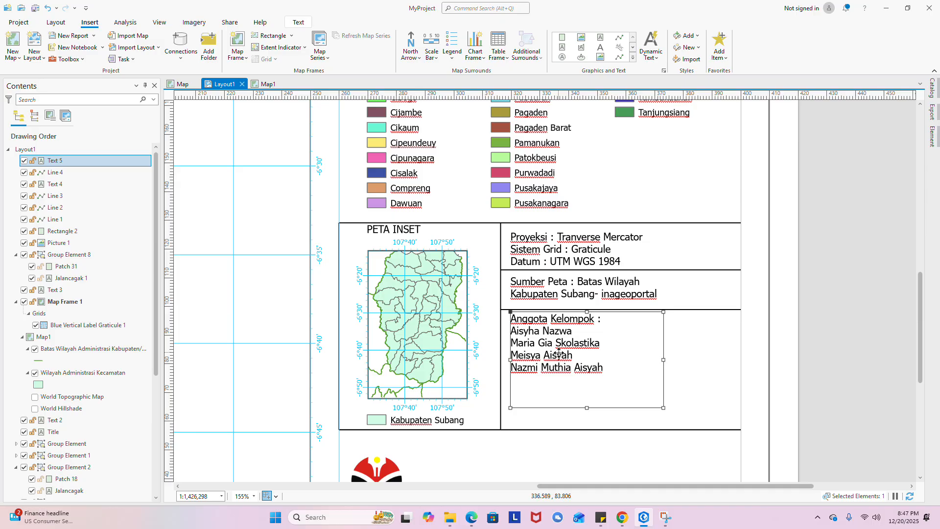
left_click_drag(558, 353, 559, 356)
- Pan to the logo and place a copy of the member text box beside it for editing
left_click(686, 352)
scroll(615, 252, "down", 2)
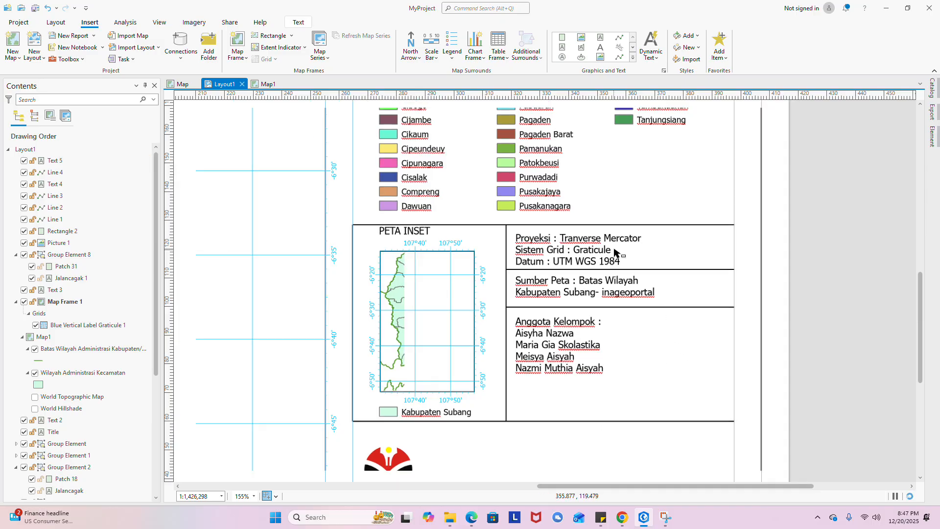
left_click_drag(586, 412, 591, 351)
scroll(443, 343, "up", 2)
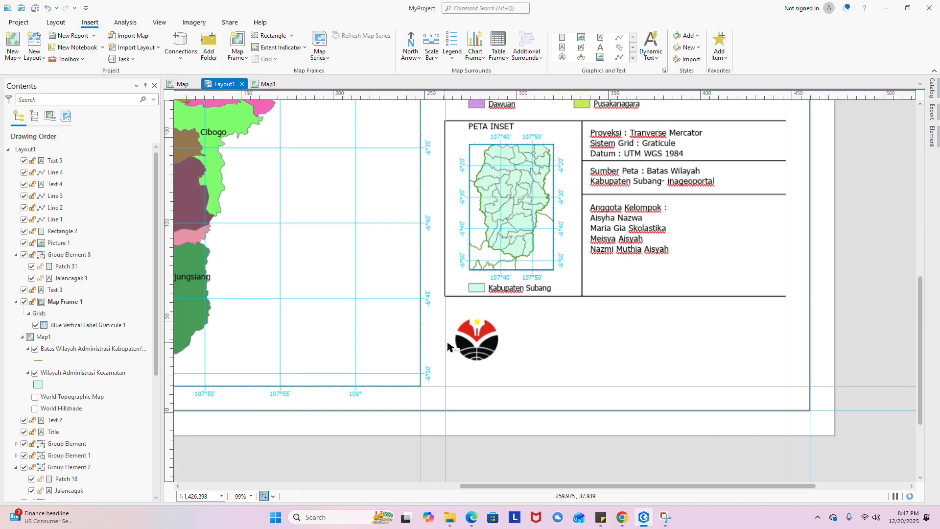
left_click_drag(522, 336, 521, 347)
left_click_drag(577, 340, 508, 358)
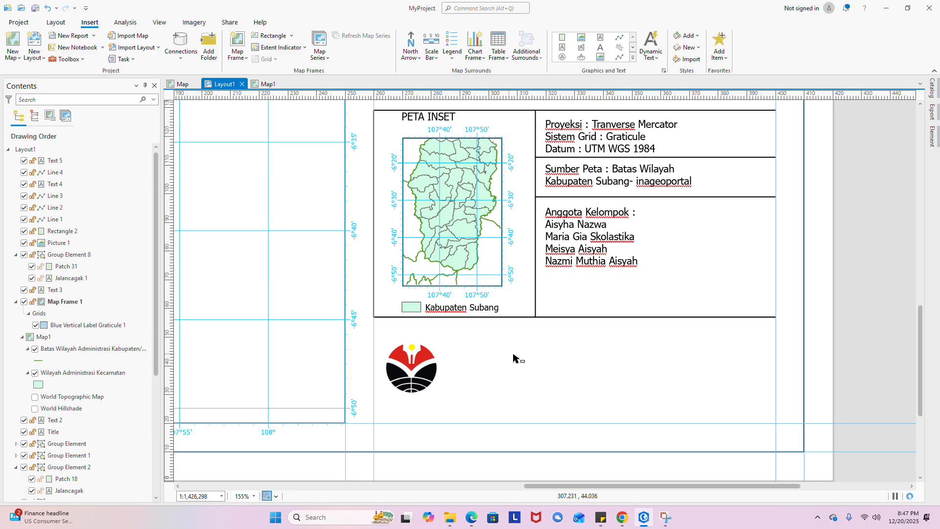
left_click(566, 244)
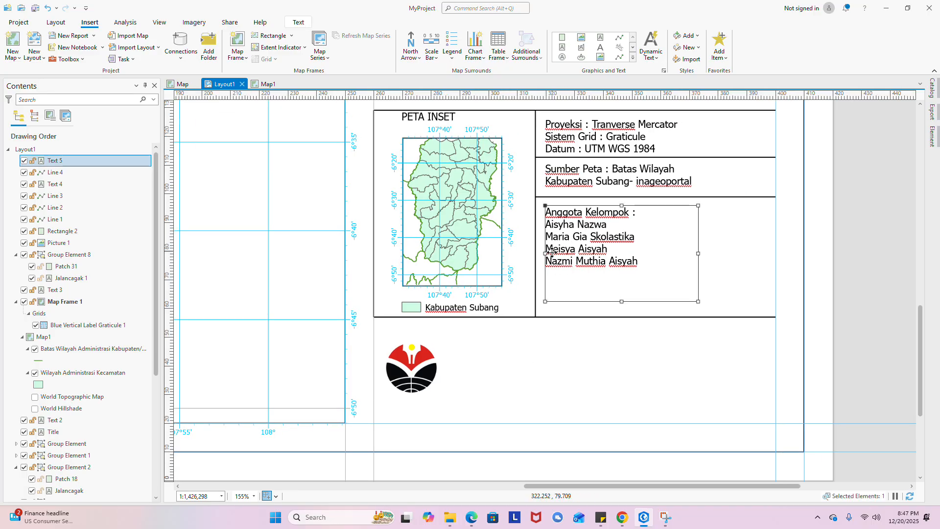
left_click_drag(563, 248, 504, 380)
double_click(511, 361)
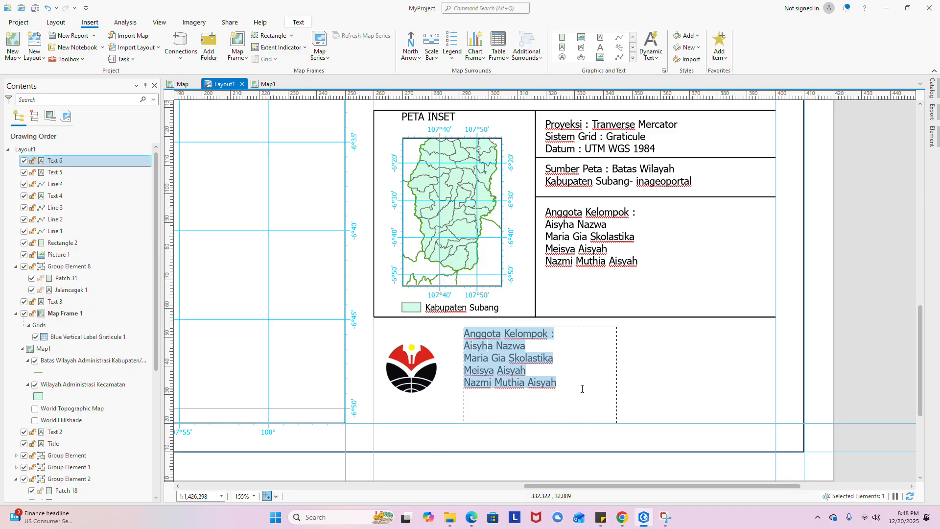
- Replace the copied text with 'PROGRAM STUDI SURVEY PEMETAAN DAN INFORMASI GEOGRAFIS' in capitals
type("P")
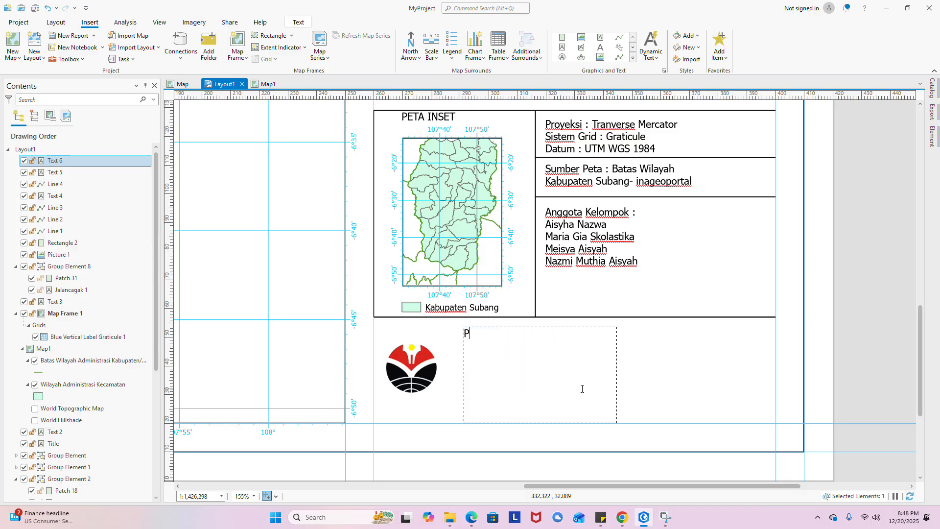
key("BackSpace")
key("BackSpace")
key("BackSpace")
key("Caps_Lock")
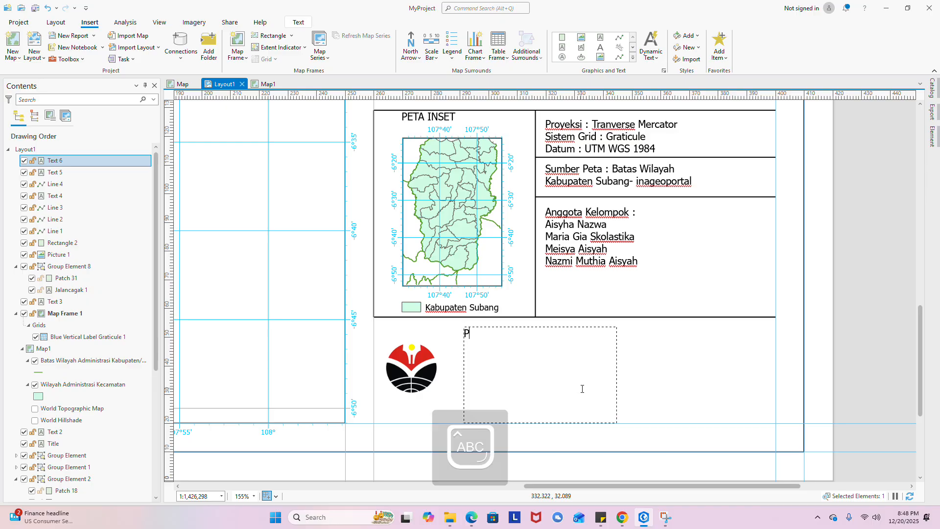
type("PROGRAM S")
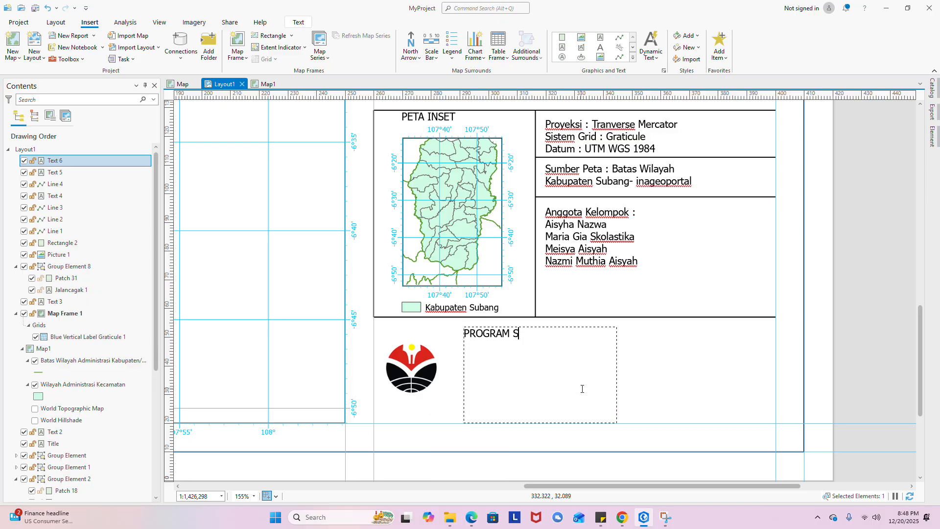
type("T")
type("UDD")
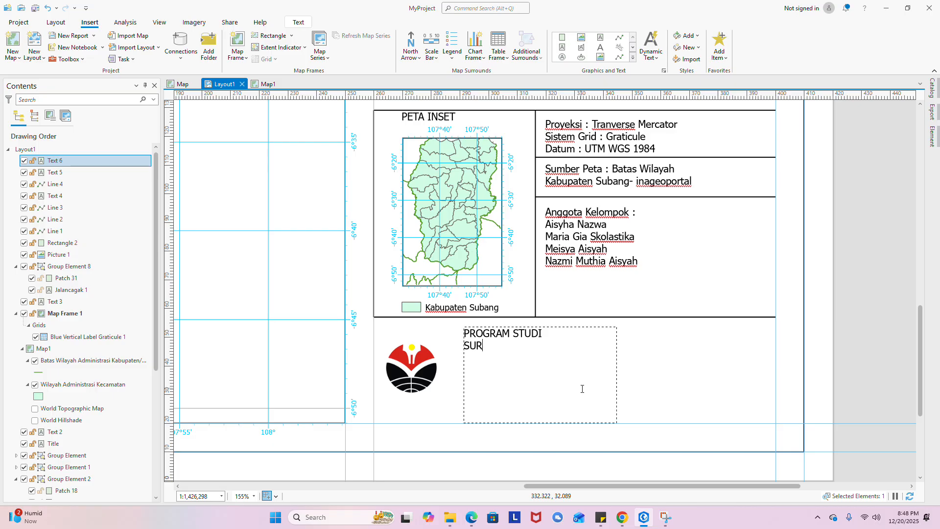
type("VEY PEMET")
key("Caps_Lock")
type("a")
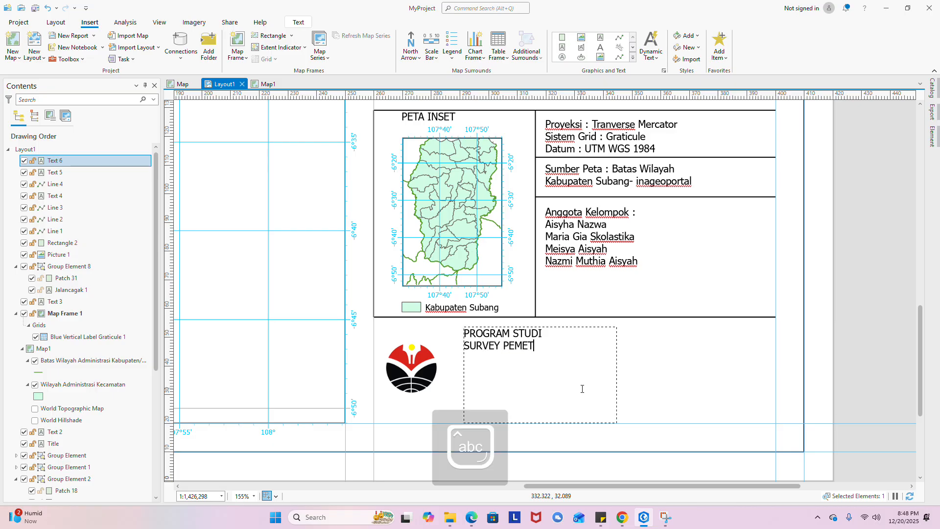
key("Caps_Lock")
type("AAN DA")
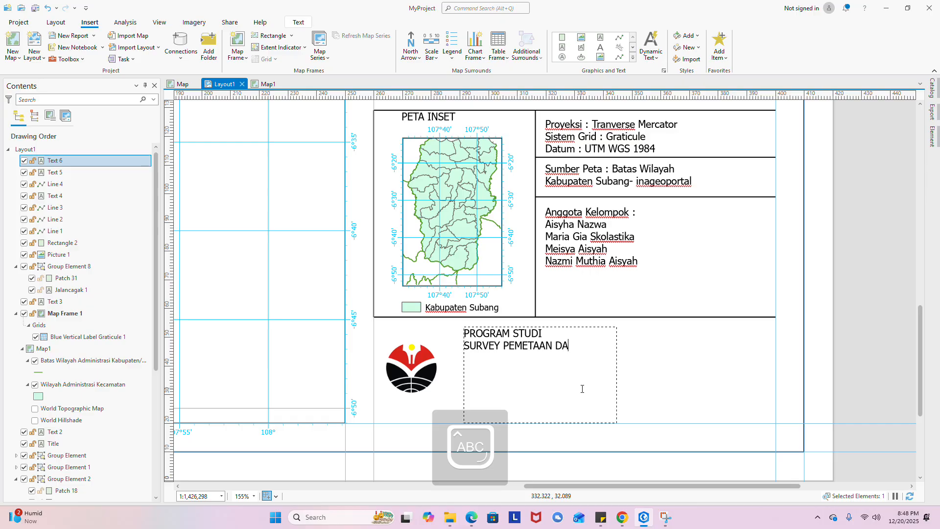
type("N INF")
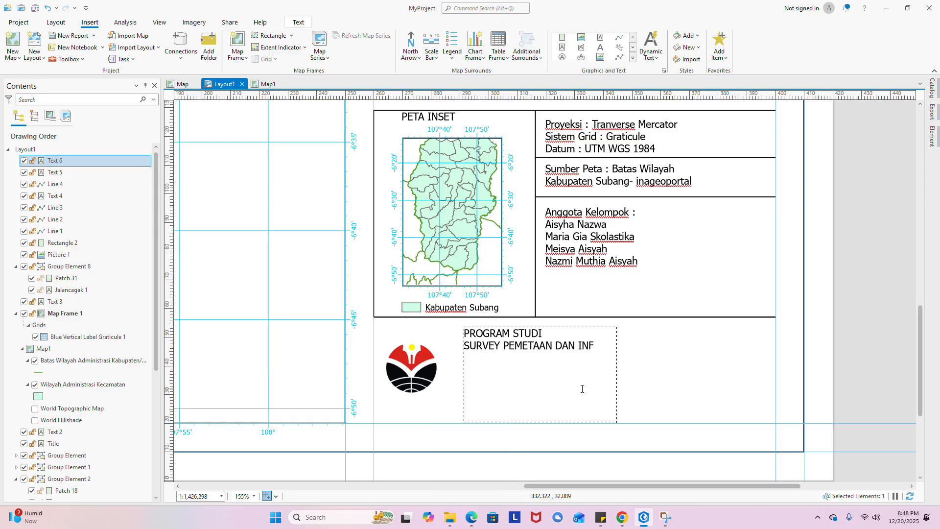
type("ORMASI")
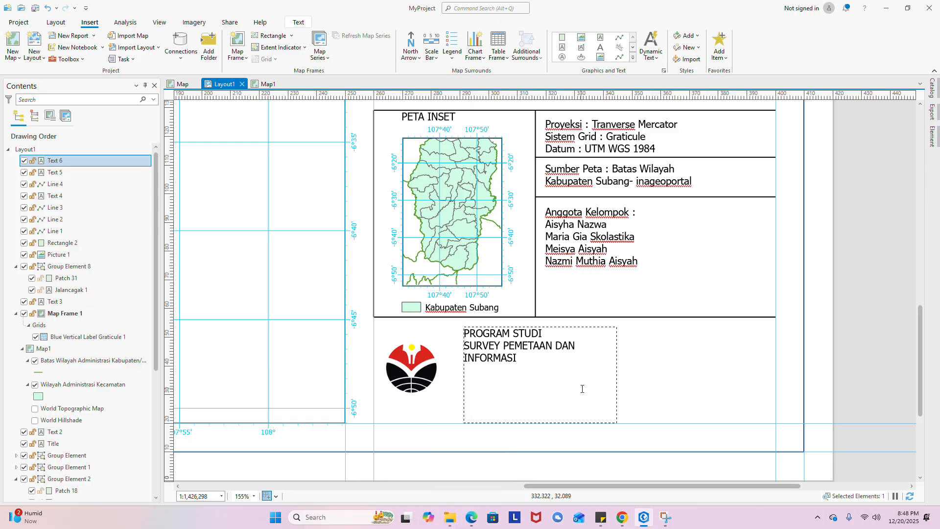
type(" gE GRAFI")
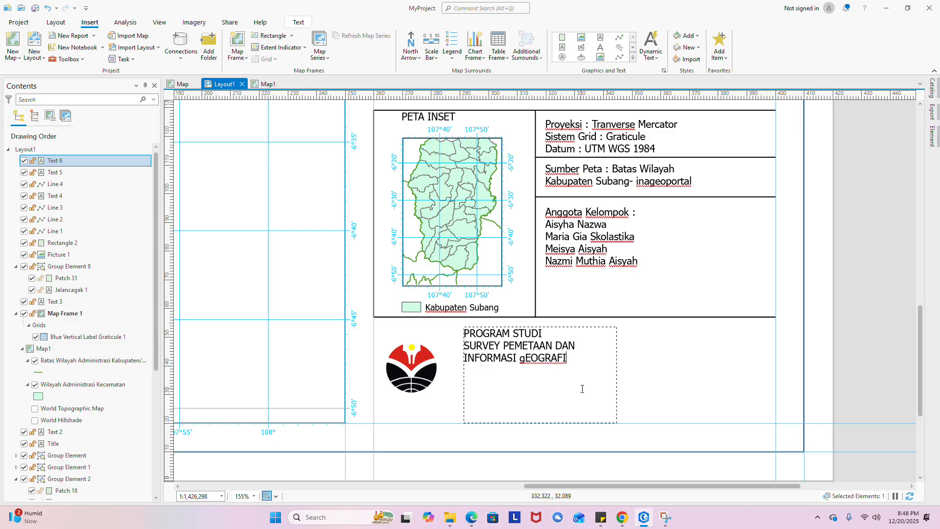
type("S")
- Correct the lowercase 'g' in GEOGRAFIS to a capital G and finish editing
left_click(527, 356)
key("BackSpace")
type("G")
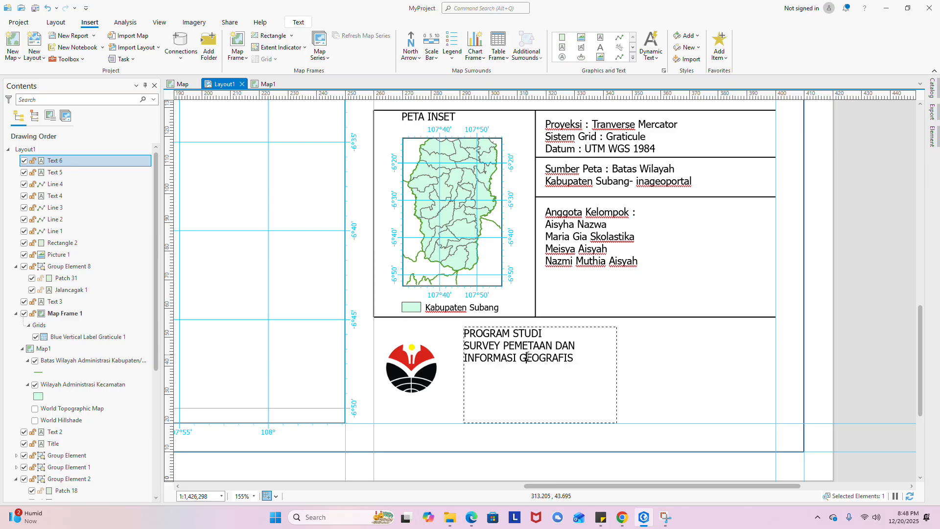
left_click(596, 363)
left_click(639, 374)
left_click(529, 373)
- Widen the box and add lines 'FAKULTAS PENDIDIKAN ILMU PENGETAHUAN SOSIAL' and 'UNIVERSITAS PENDIDIKAN INDONESIA'
left_click_drag(630, 380, 715, 365)
double_click(658, 356)
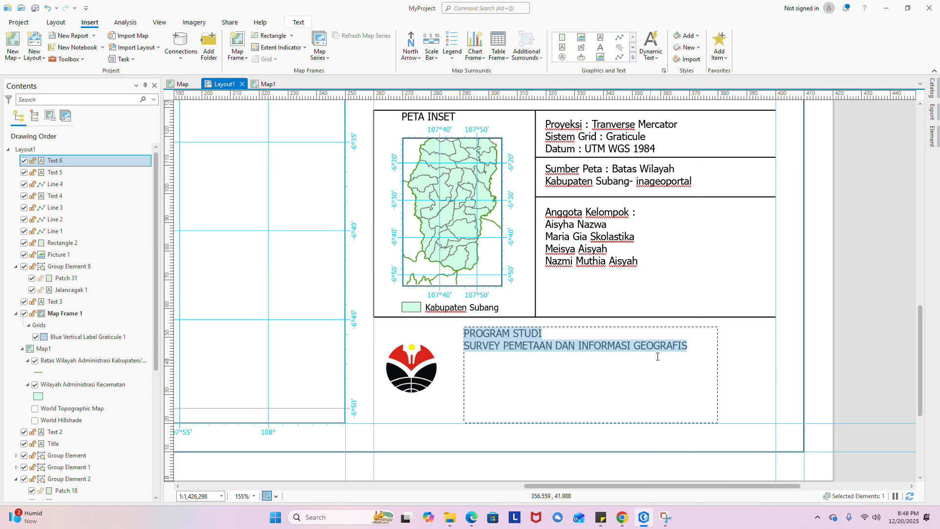
left_click(709, 344)
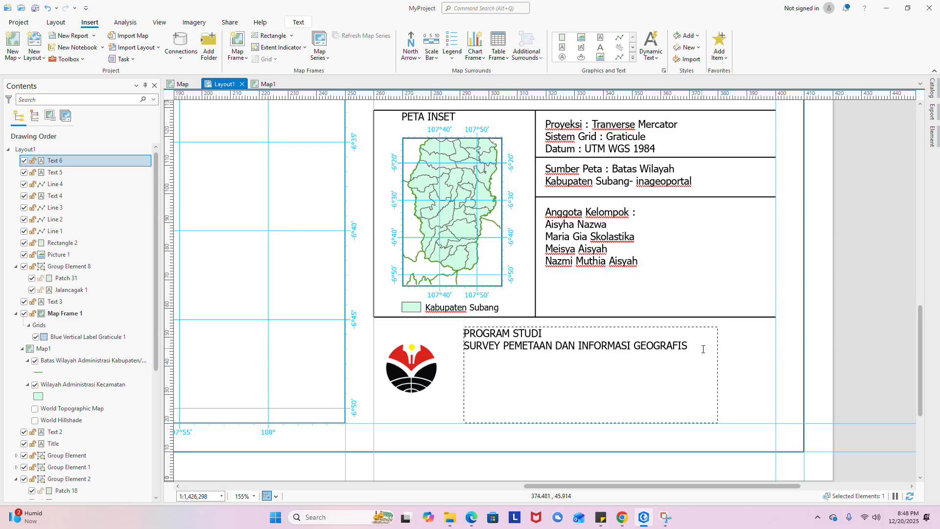
key("Return")
type("FAKULTAS PENDIDI")
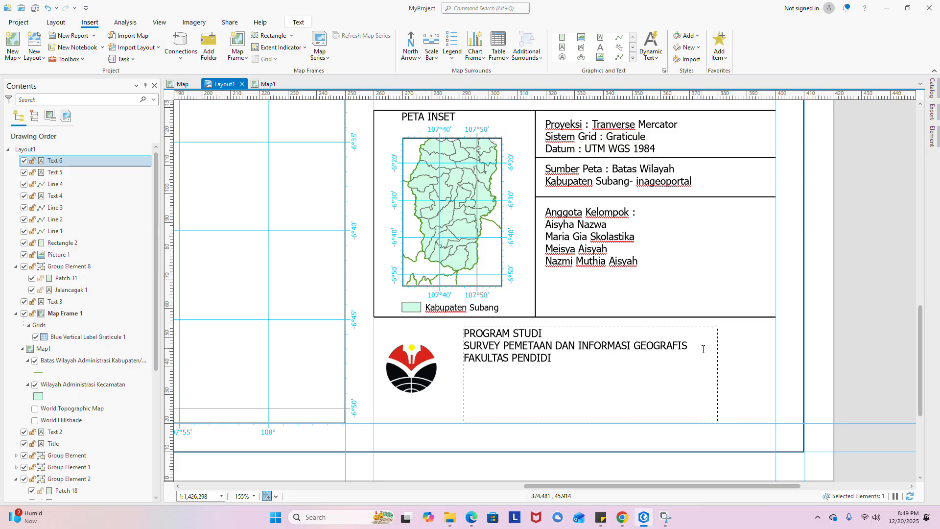
type("KAN ILMU PENGE")
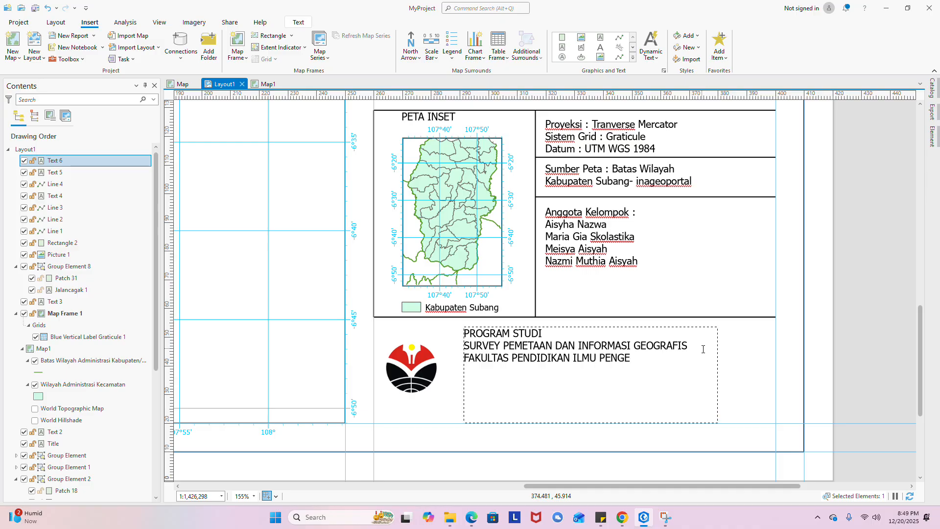
type("TAHUAN SOSIAL")
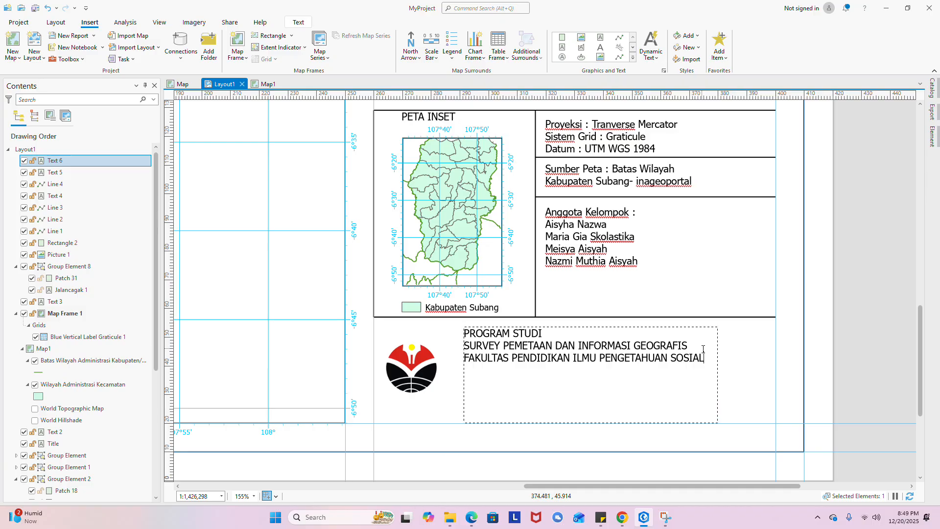
type("UN")
type("O")
type("VERSI")
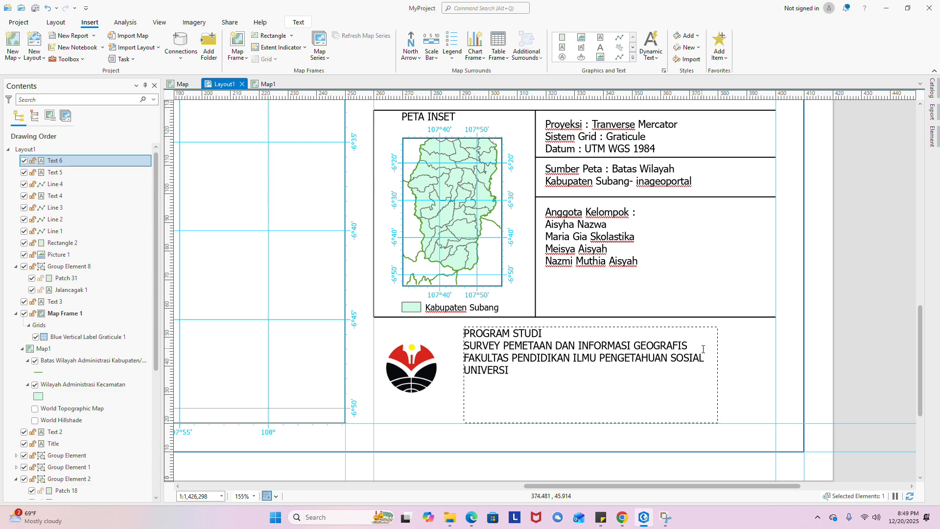
type("TAS PEPENDIDIK")
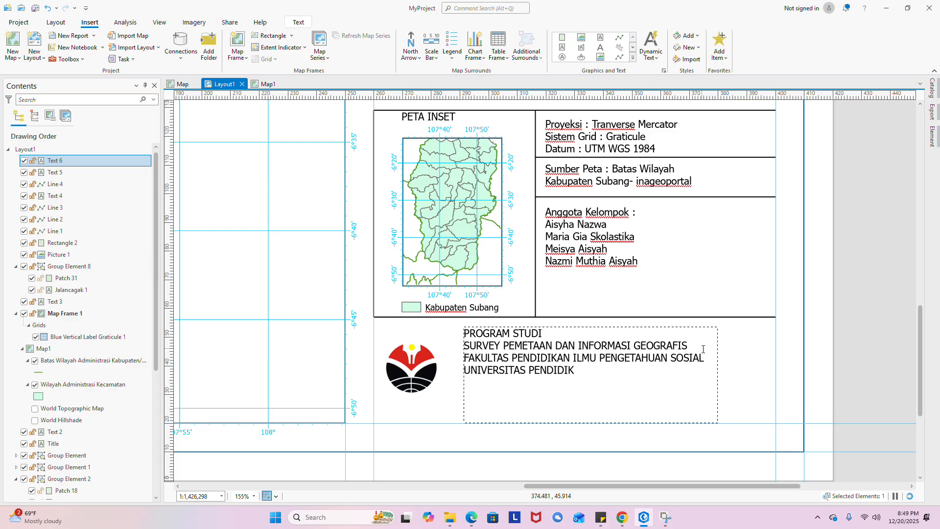
type("AN INDONESIA")
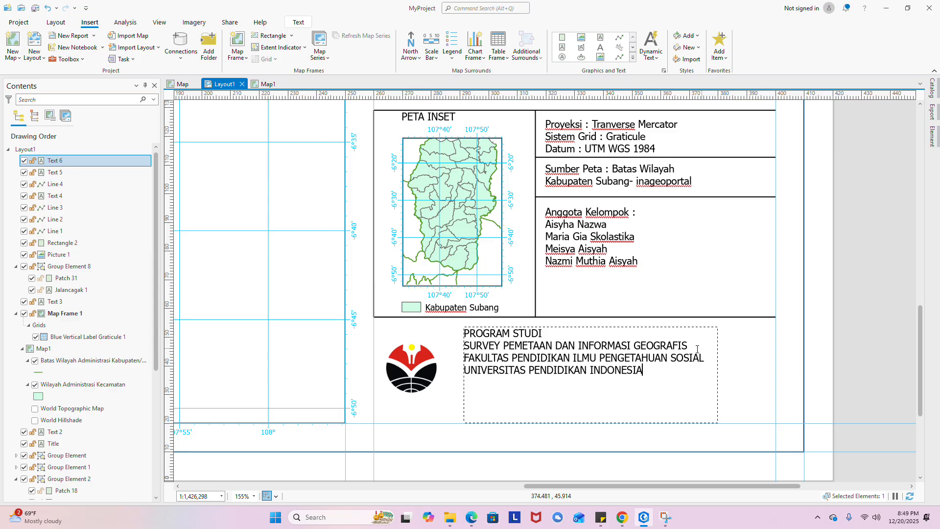
key("Escape")
- Fit the institution text box to four lines beside the logo and set its horizontal alignment to Center
left_click_drag(551, 356, 557, 373)
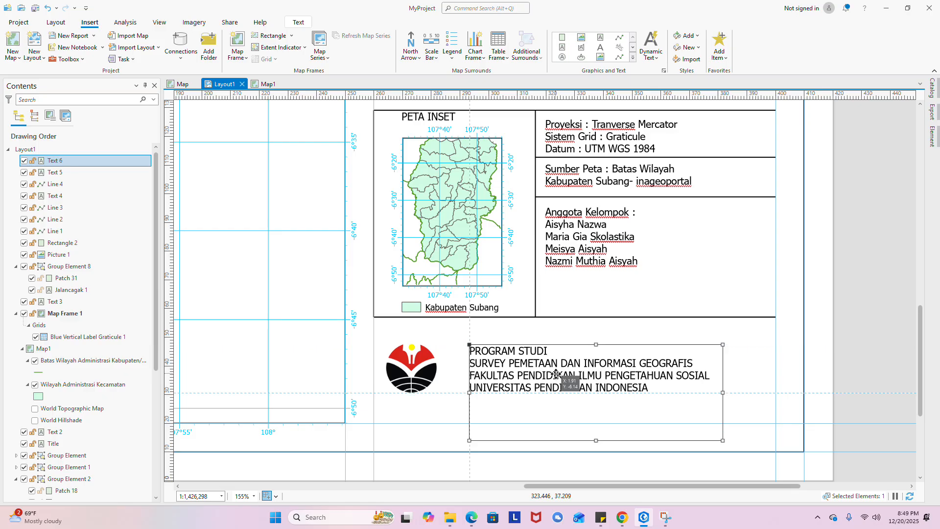
left_click_drag(596, 441, 596, 392)
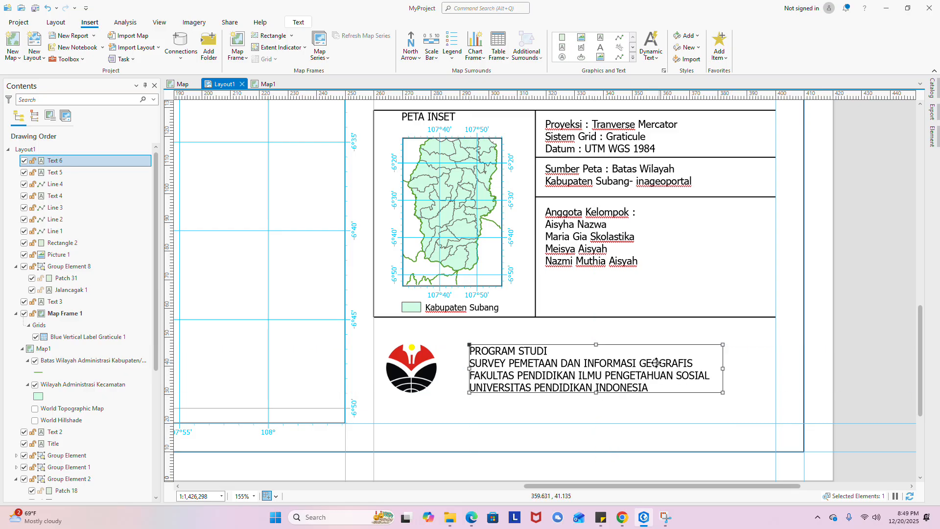
right_click(560, 390)
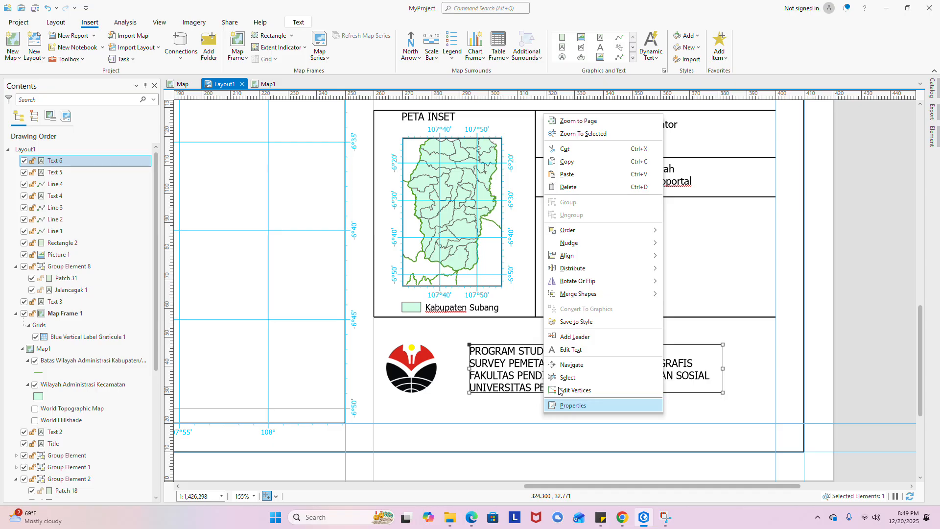
left_click(562, 406)
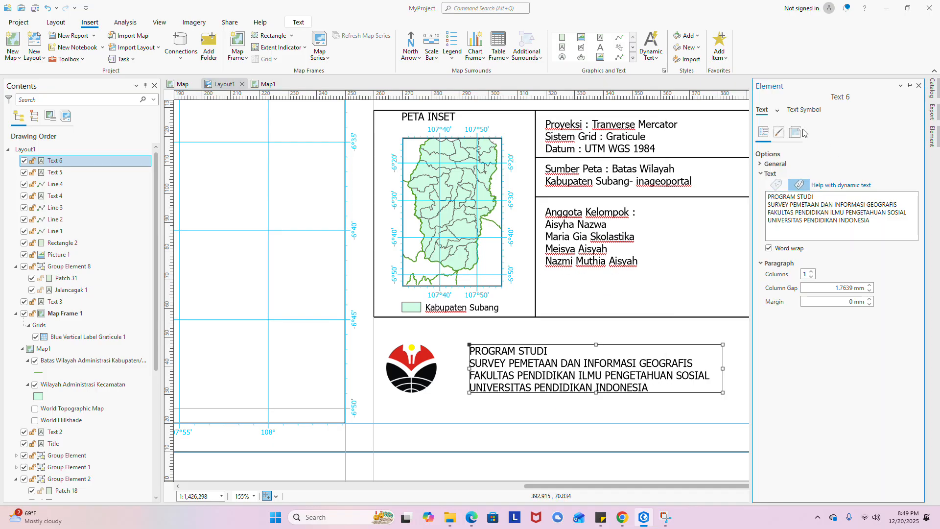
left_click(804, 110)
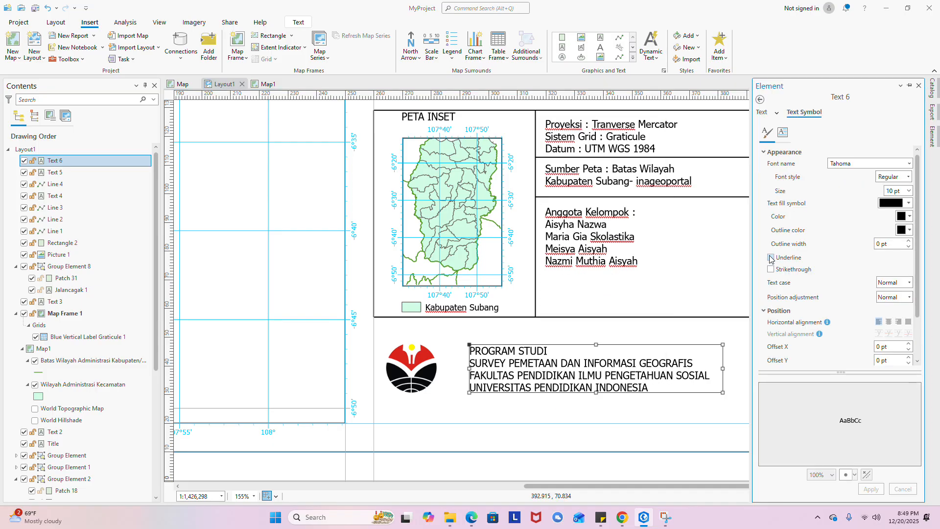
left_click(889, 322)
left_click(634, 412)
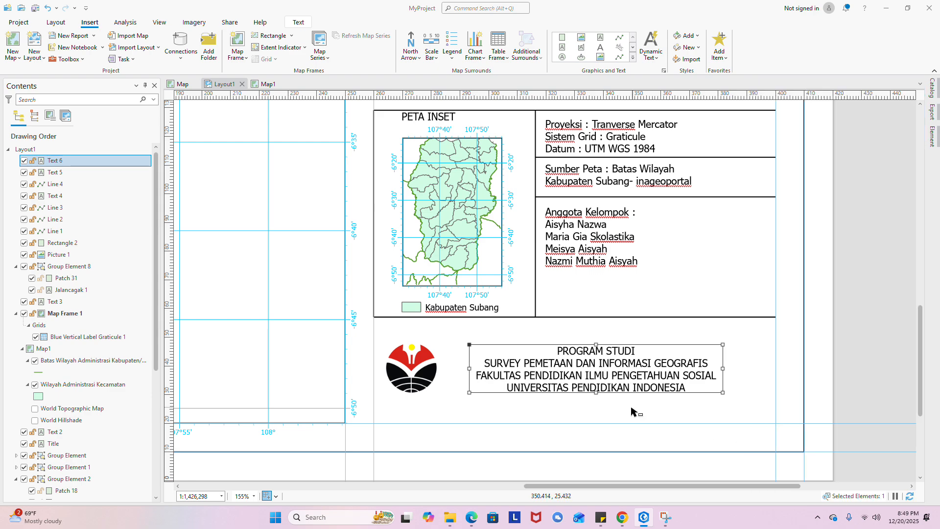
scroll(607, 376, "down", 6)
- Move the institution text block and the university logo slightly to the right
scroll(606, 372, "up", 6)
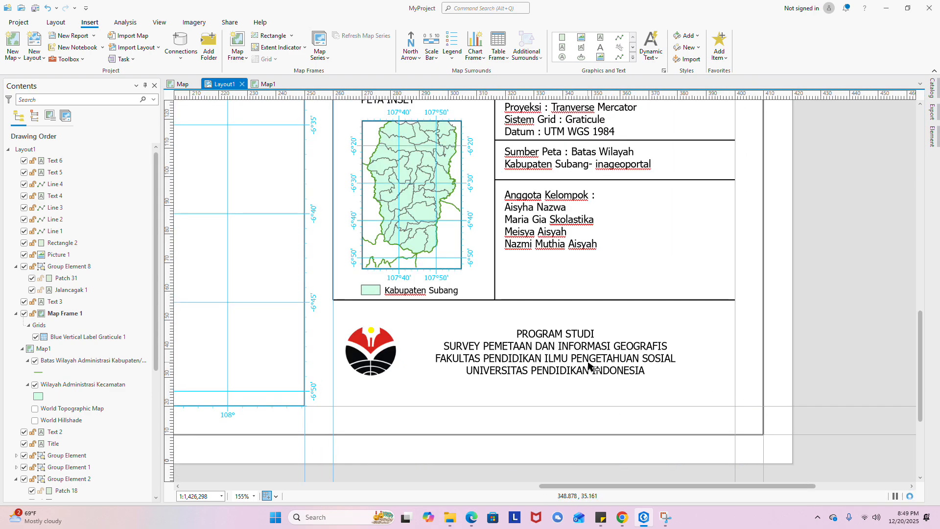
left_click(576, 361)
left_click_drag(575, 359, 606, 358)
left_click_drag(374, 346, 383, 347)
left_click(491, 358)
- Turn Rectangle 1's visibility back on in the Contents pane
scroll(492, 359, "down", 7)
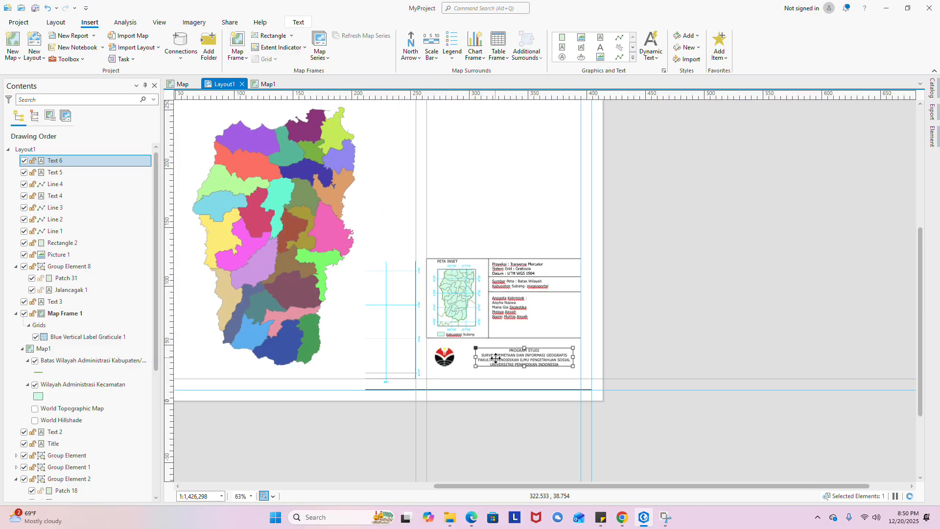
left_click(639, 315)
scroll(380, 363, "up", 2)
scroll(380, 363, "down", 2)
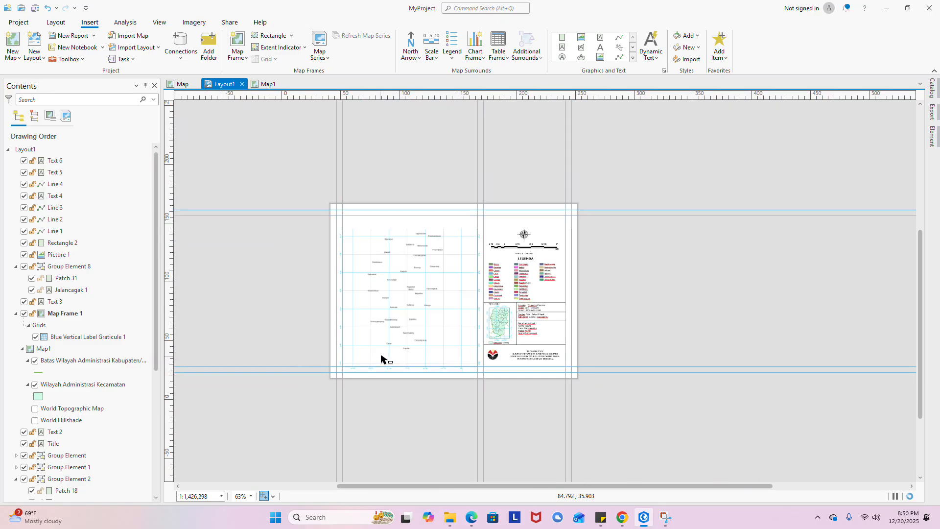
scroll(457, 227, "up", 2)
scroll(460, 241, "up", 2)
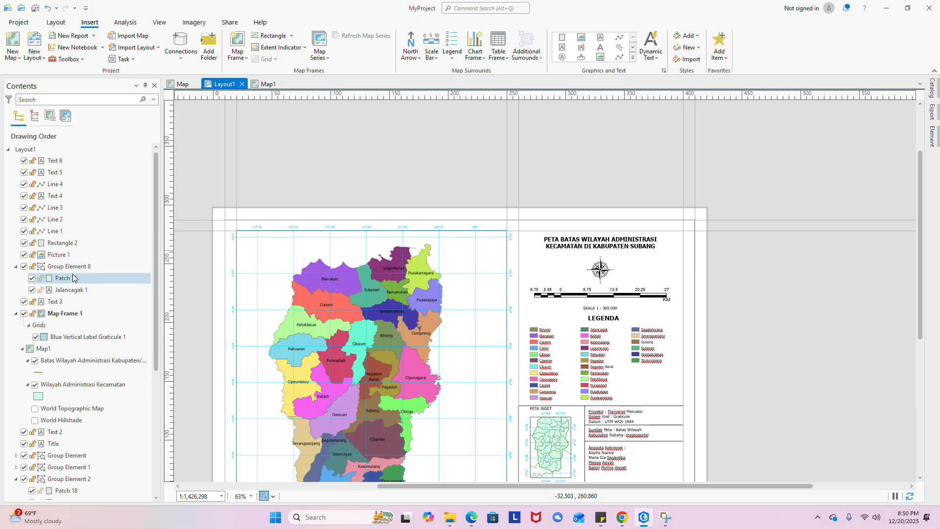
scroll(64, 258, "down", 1)
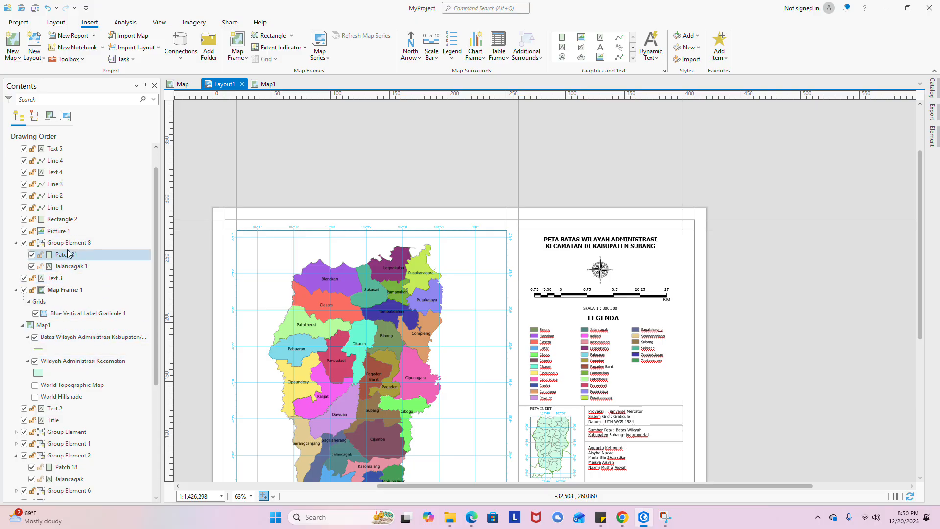
scroll(71, 248, "up", 1)
scroll(72, 244, "down", 8)
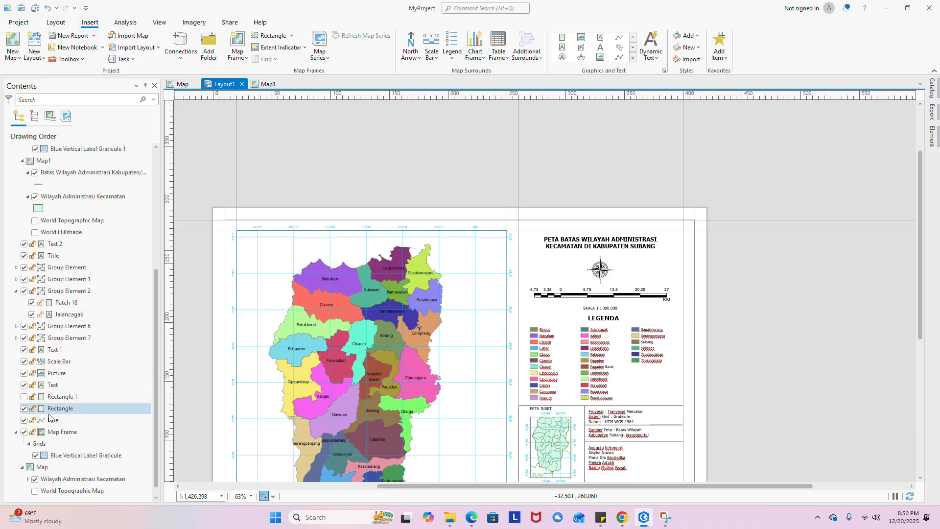
left_click(26, 399)
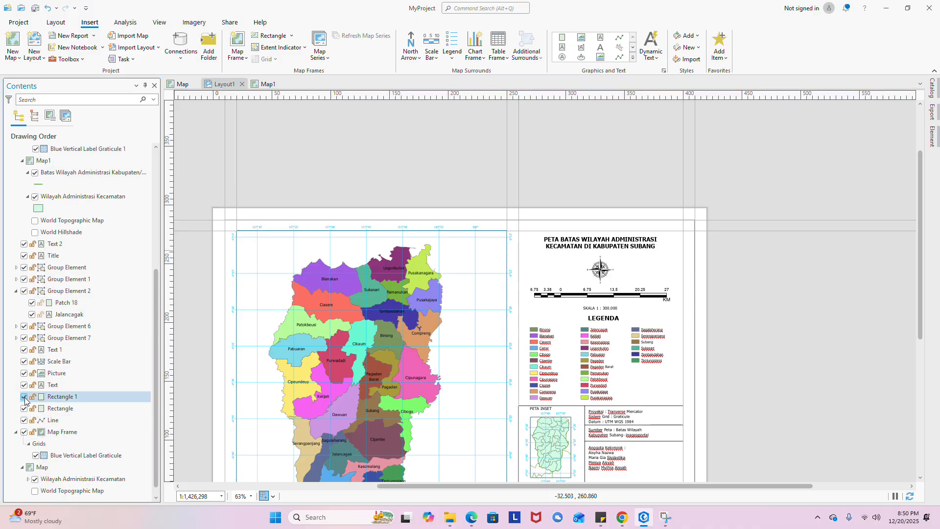
left_click(381, 164)
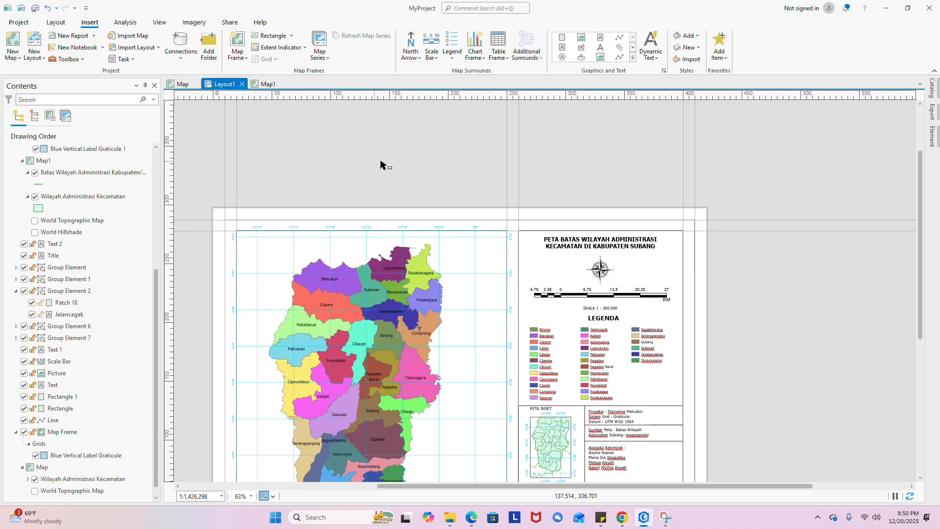
scroll(381, 164, "down", 4)
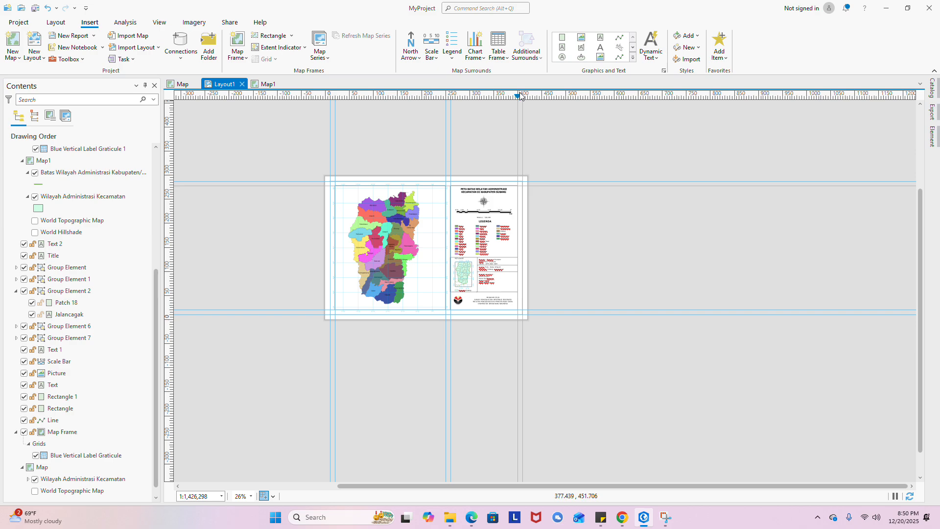
- Remove all guides from the layout via the ruler's context menu
right_click(521, 96)
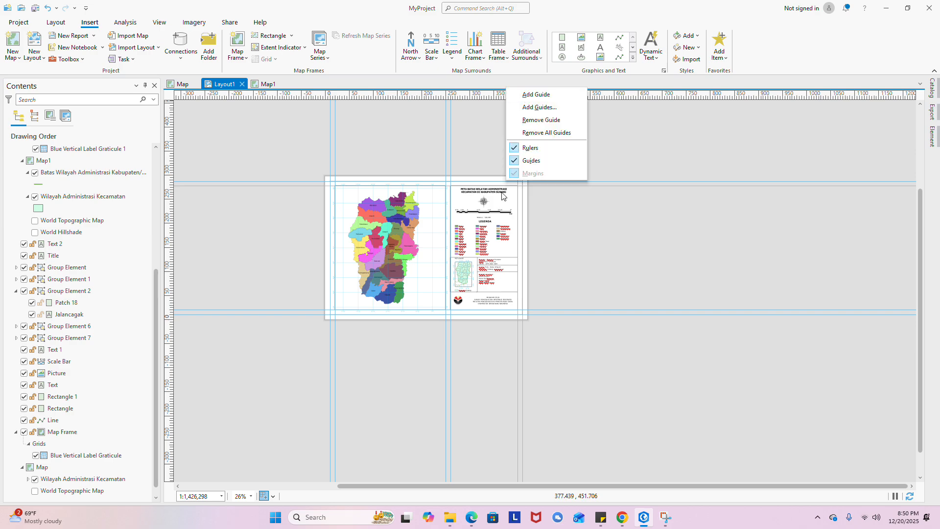
left_click(542, 133)
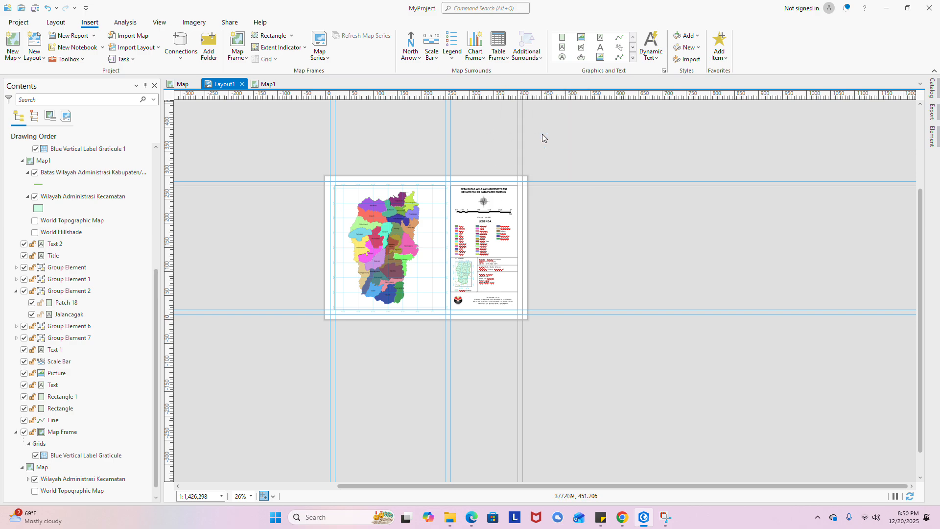
scroll(316, 202, "up", 4)
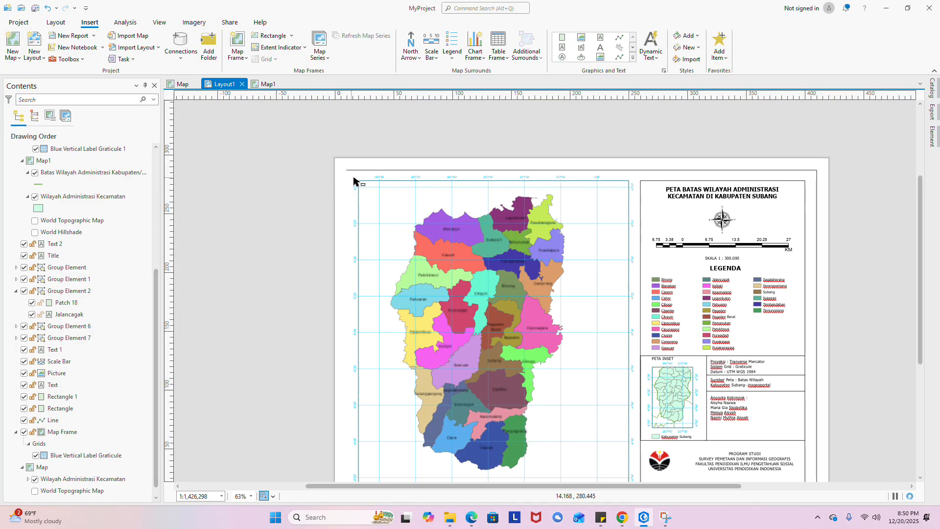
- Draw a vertical line along the left edge of the page border
left_click(348, 170)
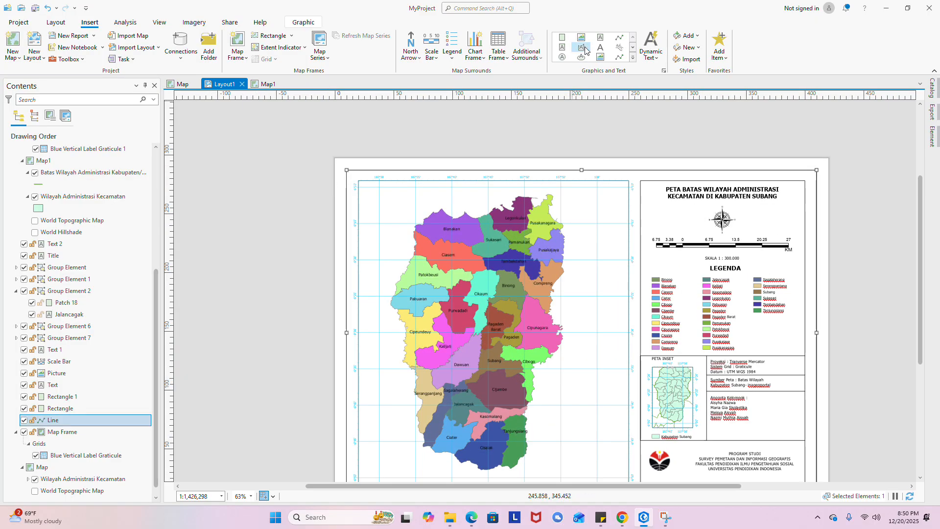
left_click(620, 37)
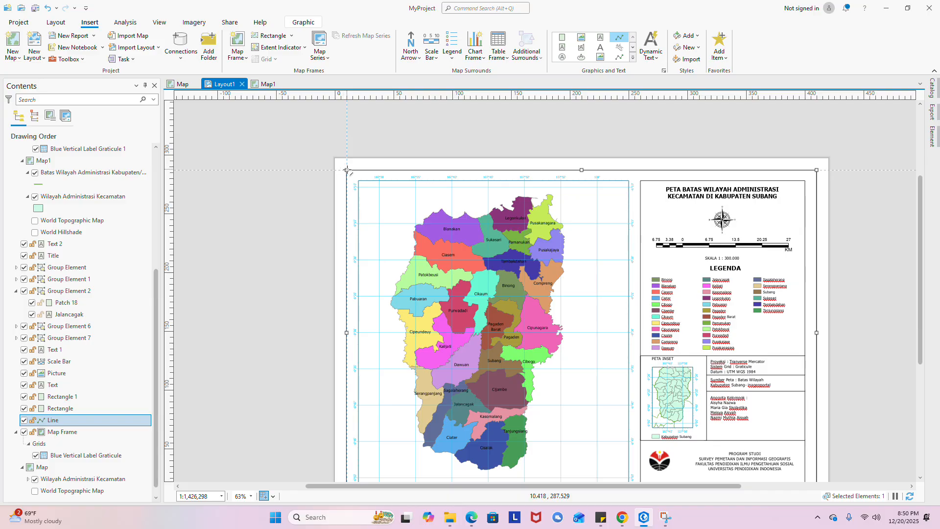
scroll(347, 170, "down", 3)
scroll(375, 314, "up", 5)
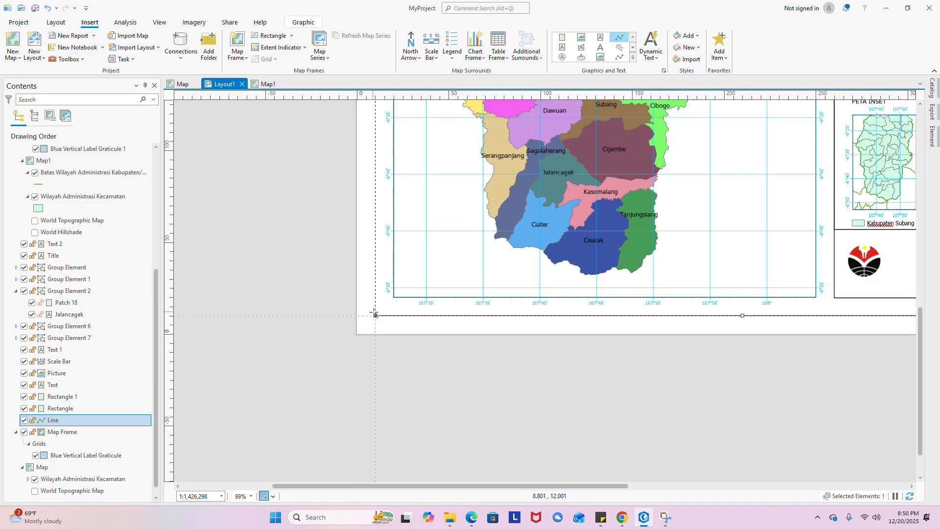
double_click(375, 315)
scroll(386, 345, "down", 4)
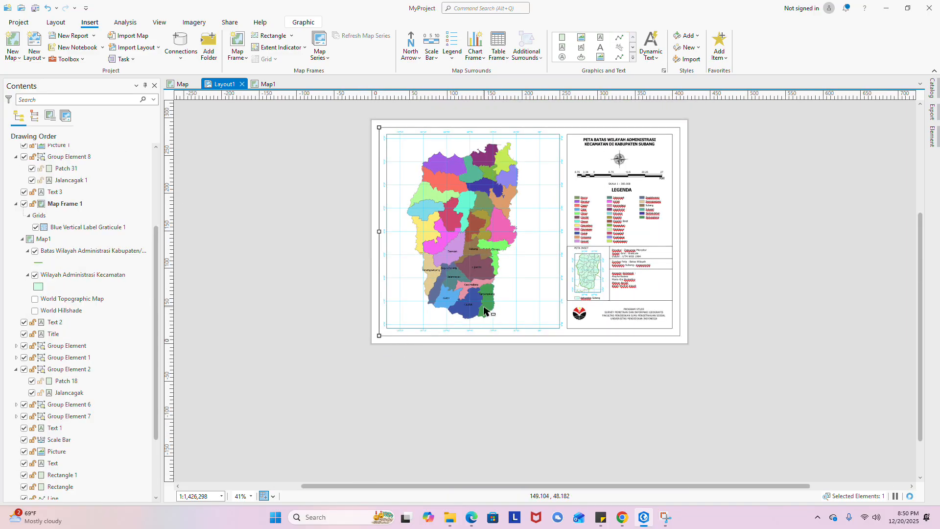
left_click(587, 373)
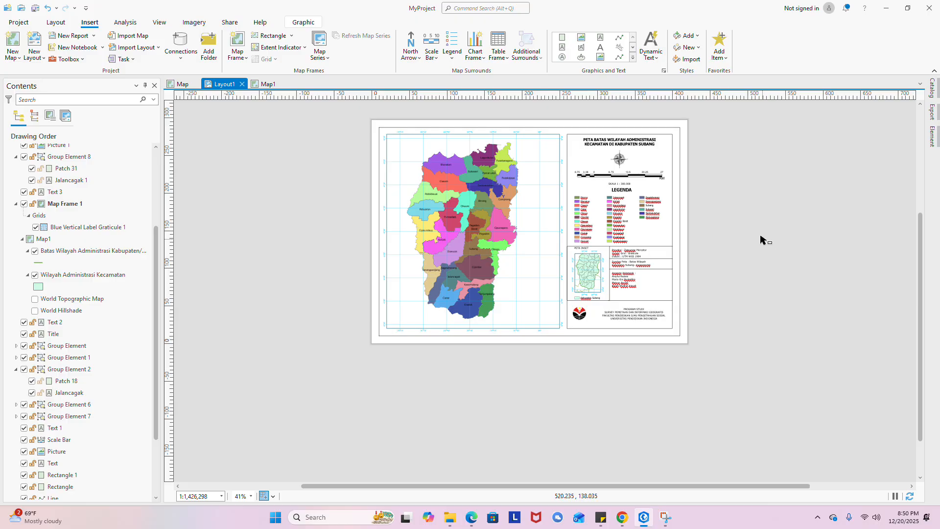
scroll(681, 228, "up", 3)
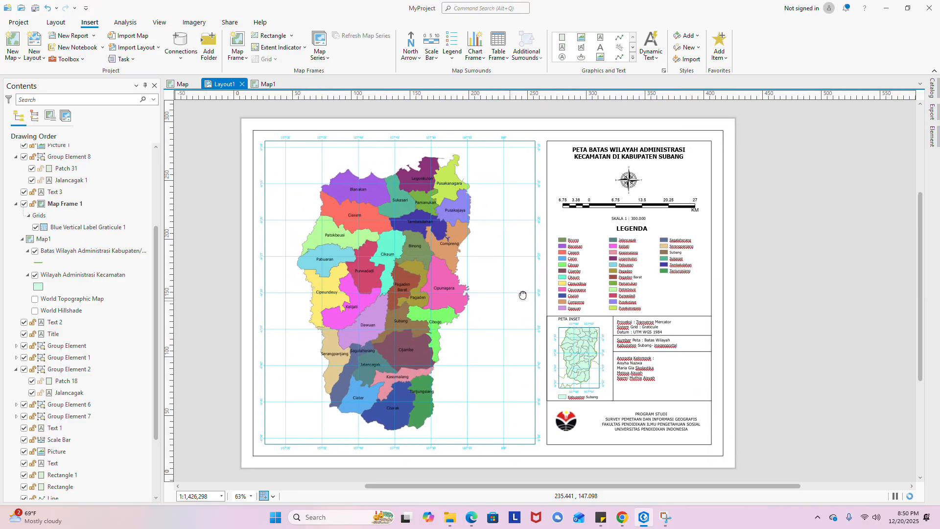